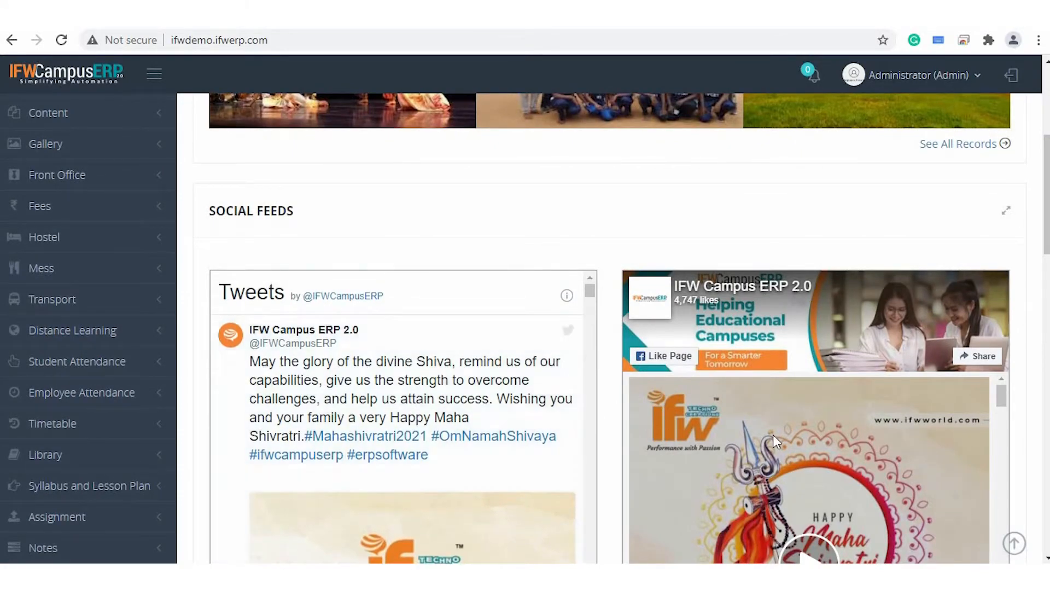
- Look over the dashboard's photo gallery and social feeds, and expand the Student Attendance module
{"action": "scroll", "coordinate": [773, 435], "scroll_direction": "down", "scroll_amount": 3}
{"action": "scroll", "coordinate": [642, 245], "scroll_direction": "up", "scroll_amount": 5}
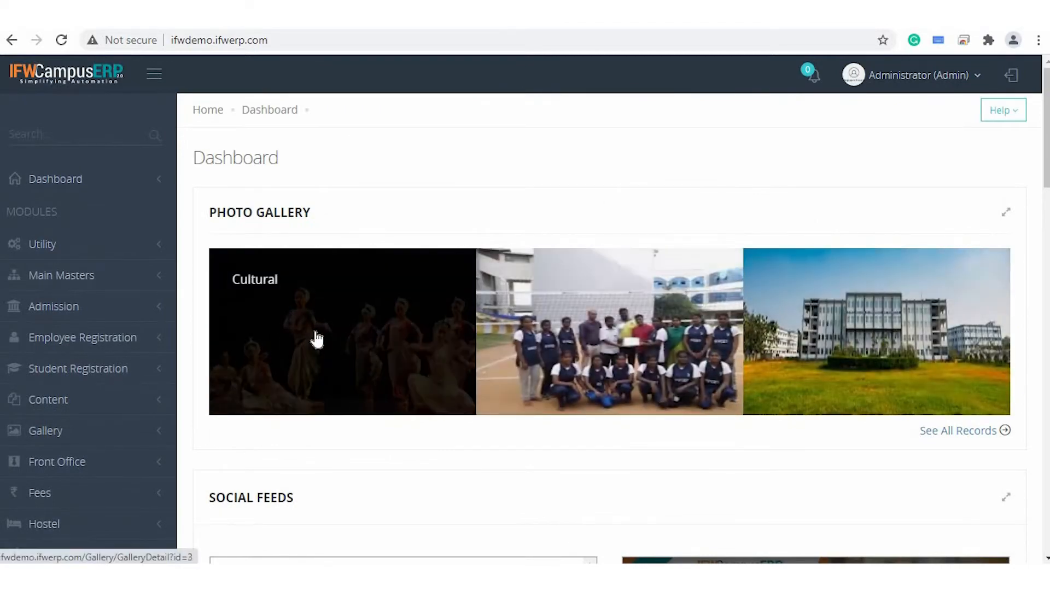
{"action": "scroll", "coordinate": [123, 467], "scroll_direction": "down", "scroll_amount": 3}
{"action": "scroll", "coordinate": [124, 469], "scroll_direction": "down", "scroll_amount": 2}
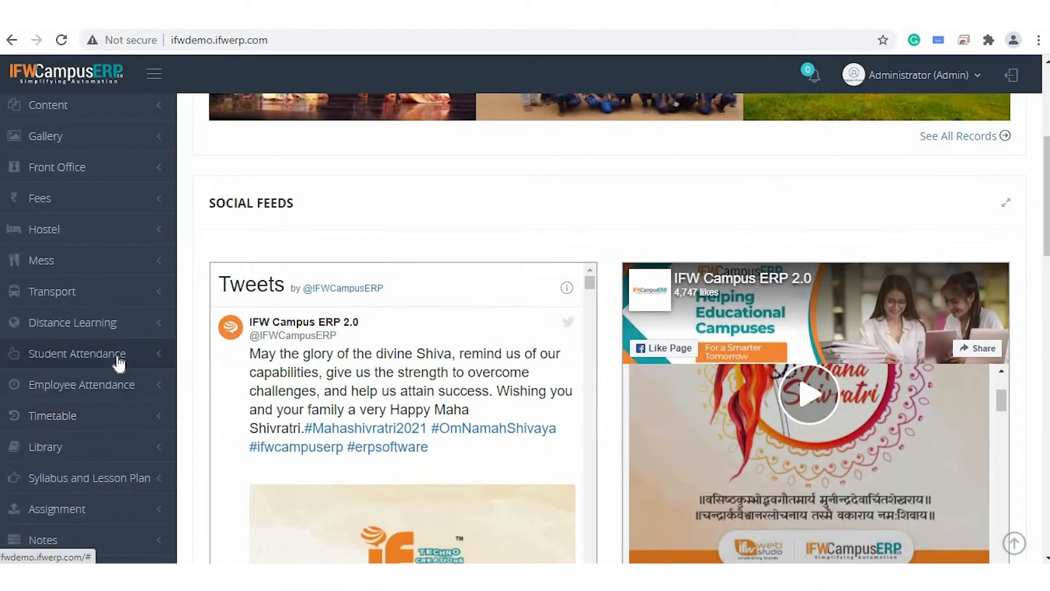
{"action": "left_click", "coordinate": [119, 361]}
{"action": "scroll", "coordinate": [117, 364], "scroll_direction": "down", "scroll_amount": 3}
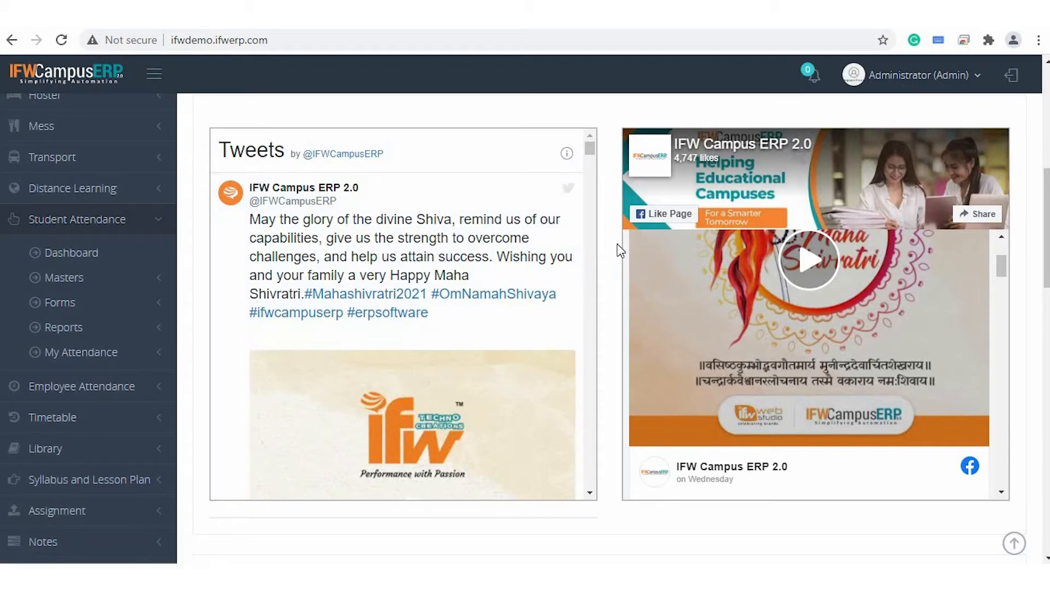
{"action": "scroll", "coordinate": [606, 245], "scroll_direction": "up", "scroll_amount": 8}
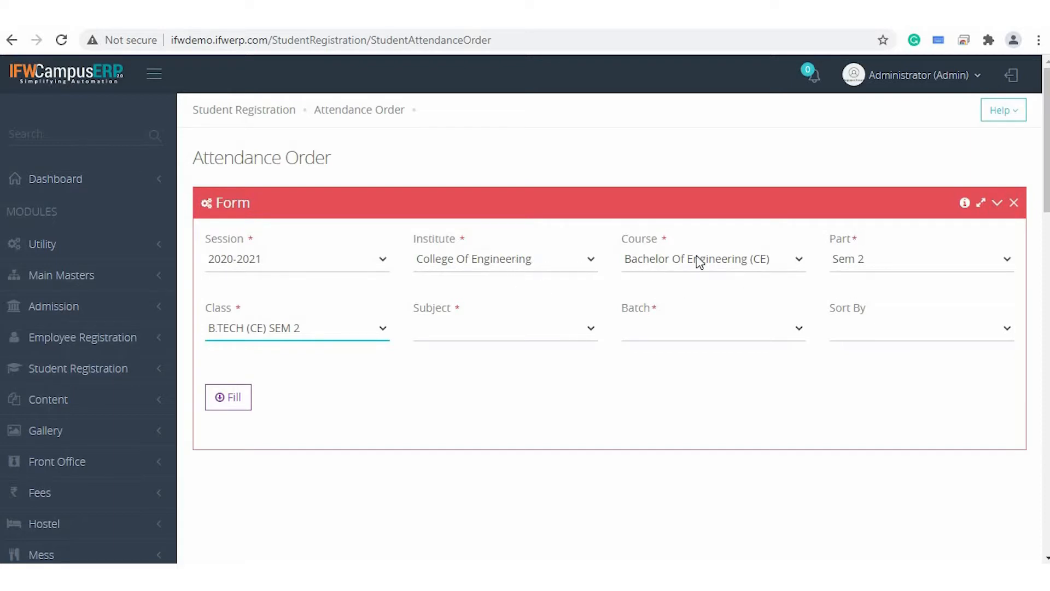
- Set the attendance order's subject to ENGLISH, batch to Eng and sorting to Name, and load the student list
{"action": "left_click", "coordinate": [504, 327]}
{"action": "left_click", "coordinate": [506, 363]}
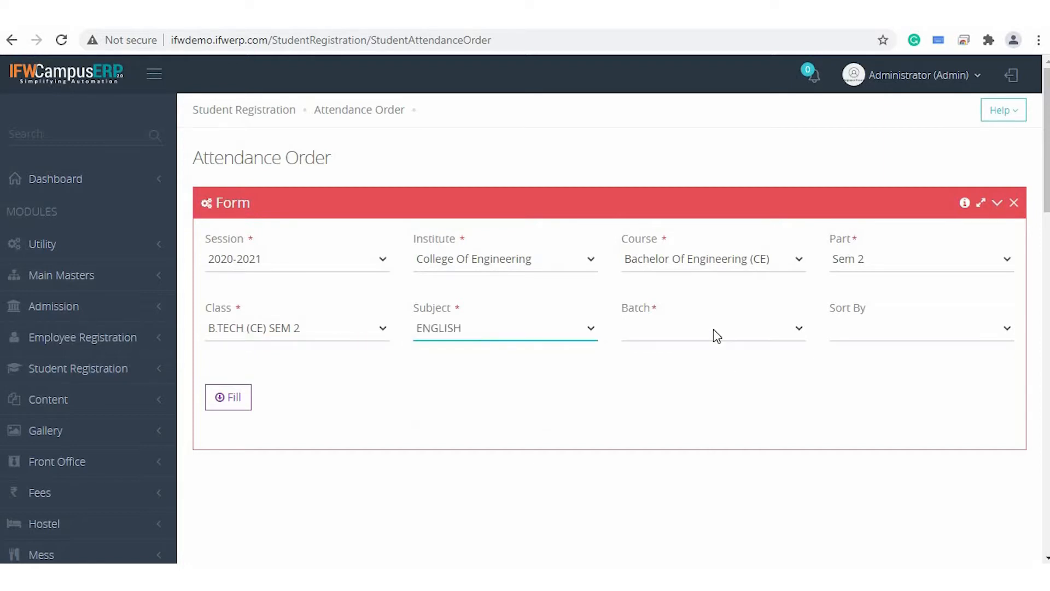
{"action": "left_click", "coordinate": [713, 332]}
{"action": "left_click", "coordinate": [703, 356]}
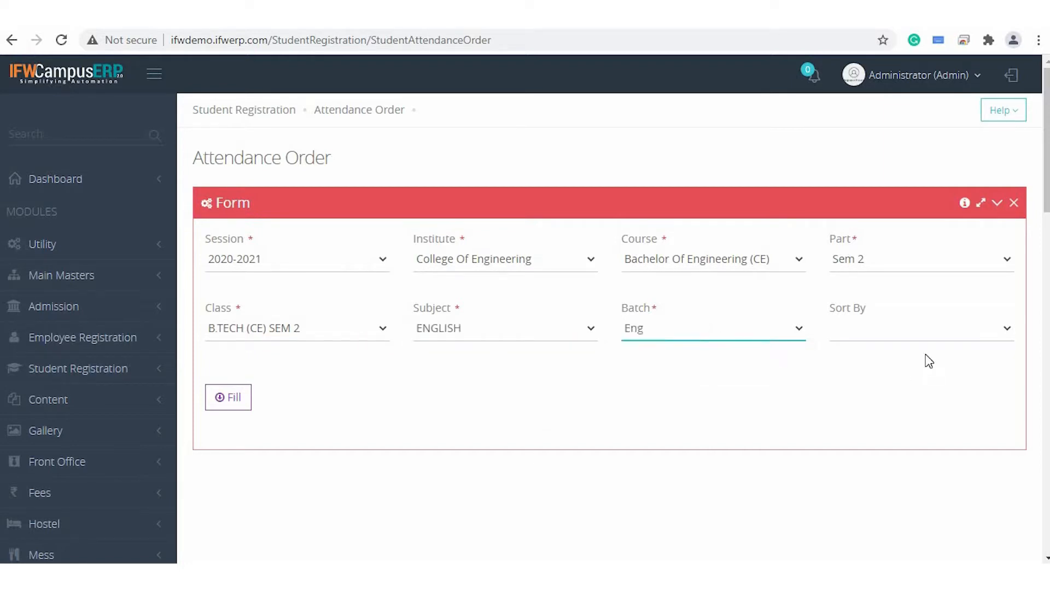
{"action": "left_click", "coordinate": [866, 333]}
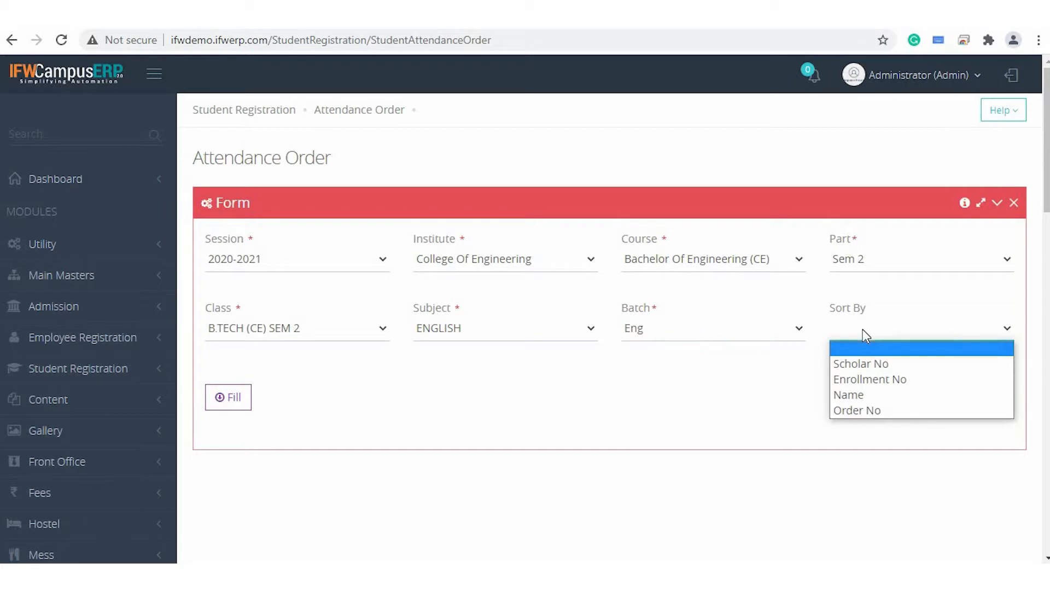
{"action": "left_click", "coordinate": [876, 396]}
{"action": "left_click", "coordinate": [228, 397]}
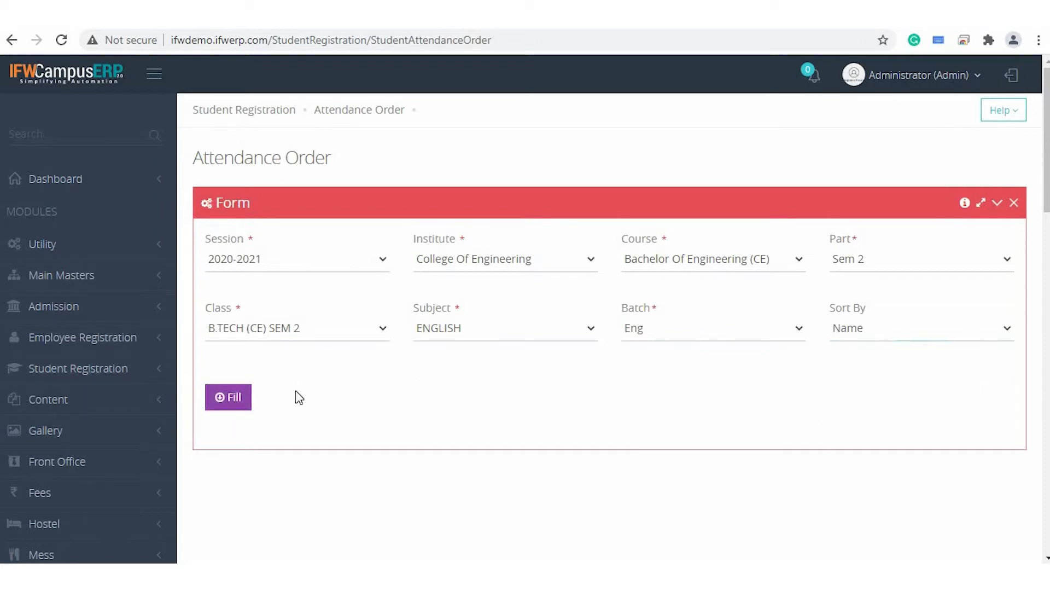
- Review the loaded student list and assign order numbers 1 to 6 to the first six students
{"action": "scroll", "coordinate": [396, 378], "scroll_direction": "down", "scroll_amount": 1}
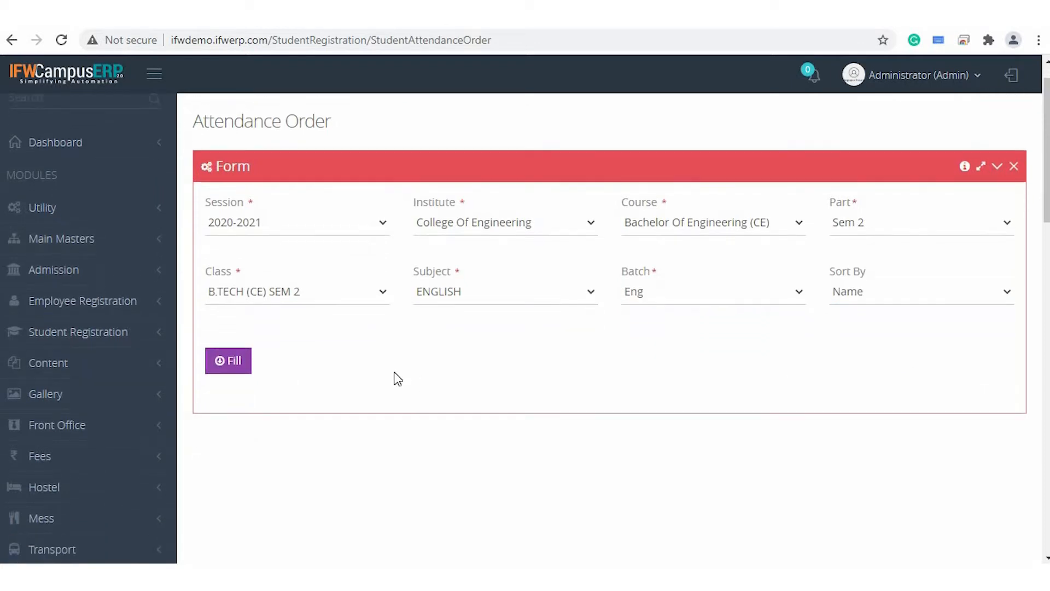
{"action": "scroll", "coordinate": [395, 377], "scroll_direction": "down", "scroll_amount": 3}
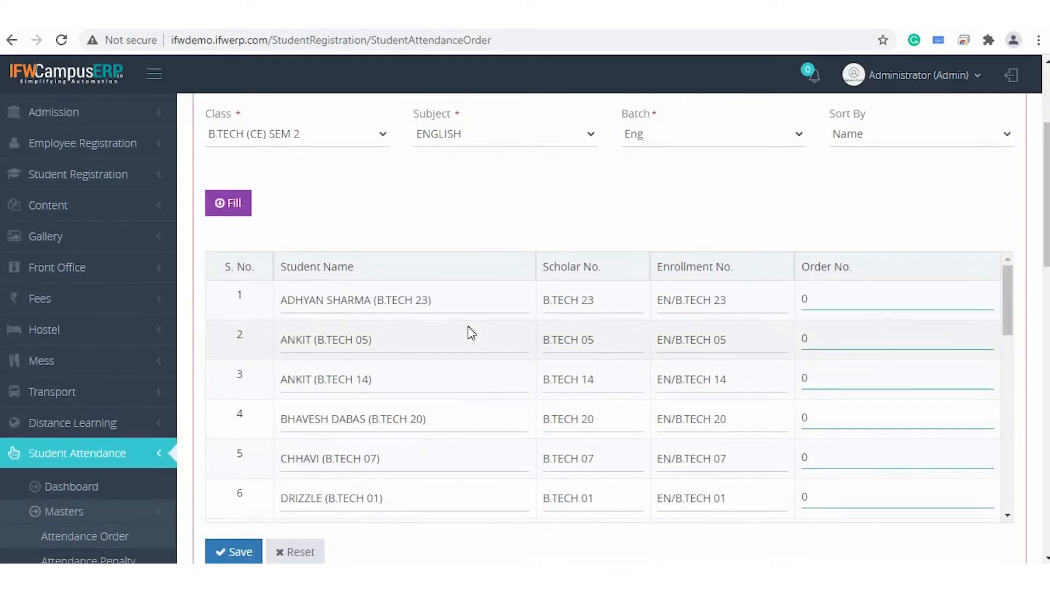
{"action": "scroll", "coordinate": [471, 333], "scroll_direction": "down", "scroll_amount": 4}
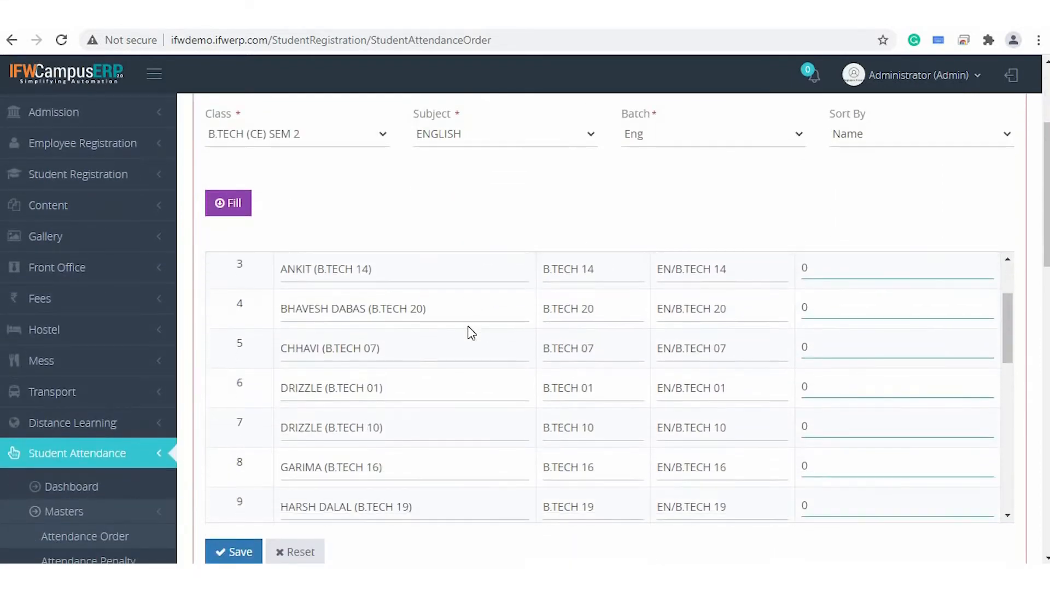
{"action": "scroll", "coordinate": [472, 332], "scroll_direction": "up", "scroll_amount": 4}
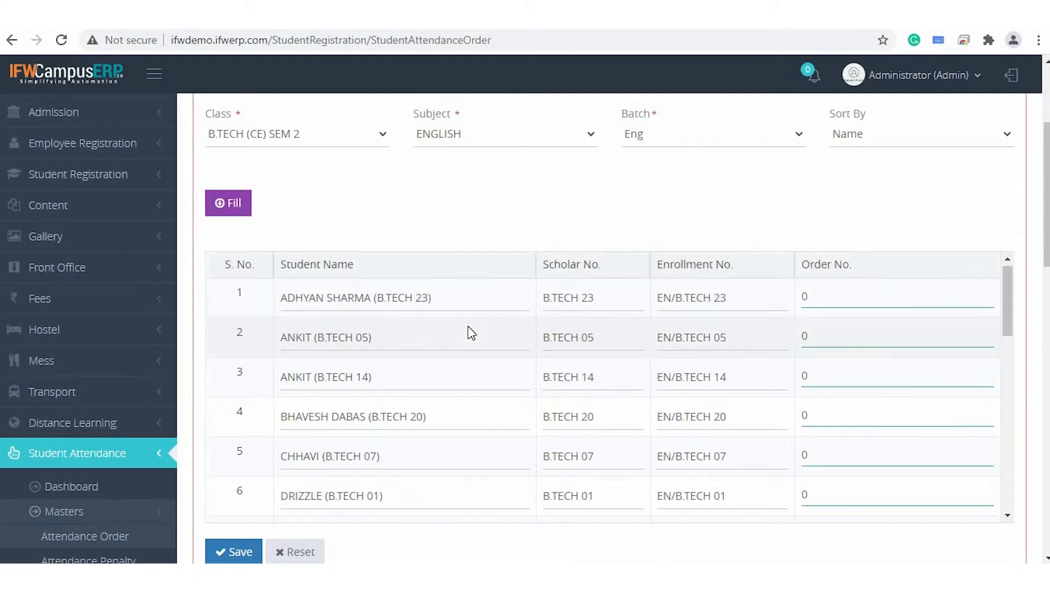
{"action": "left_click", "coordinate": [828, 302]}
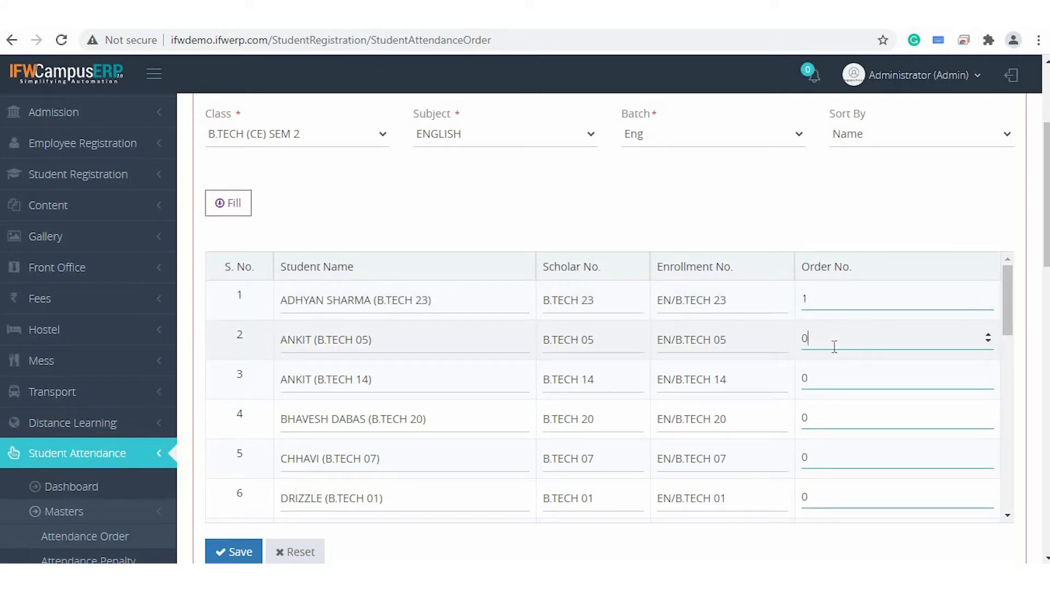
{"action": "left_click", "coordinate": [830, 377]}
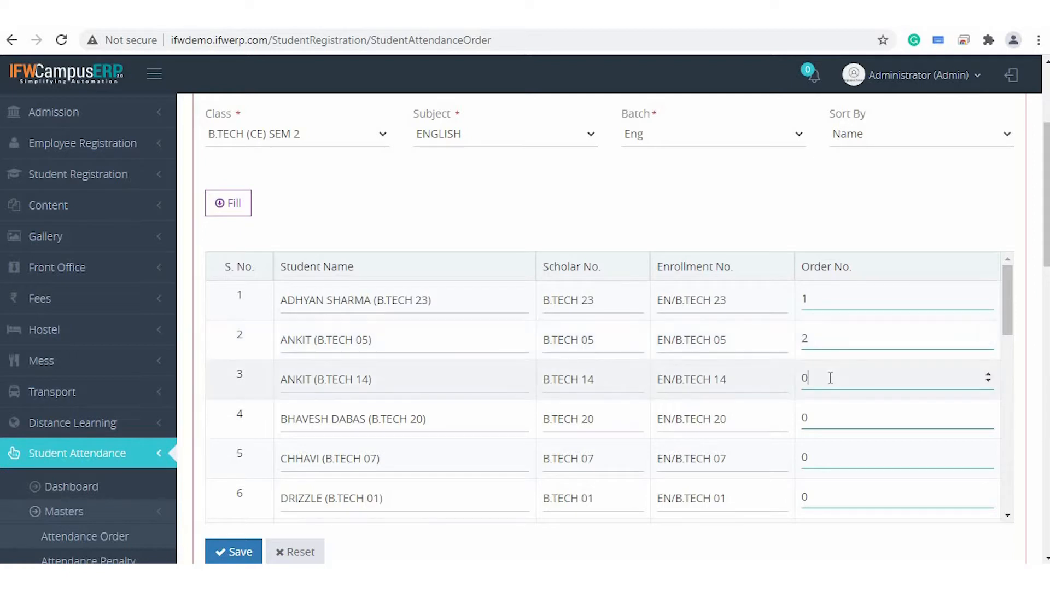
{"action": "left_click", "coordinate": [827, 409]}
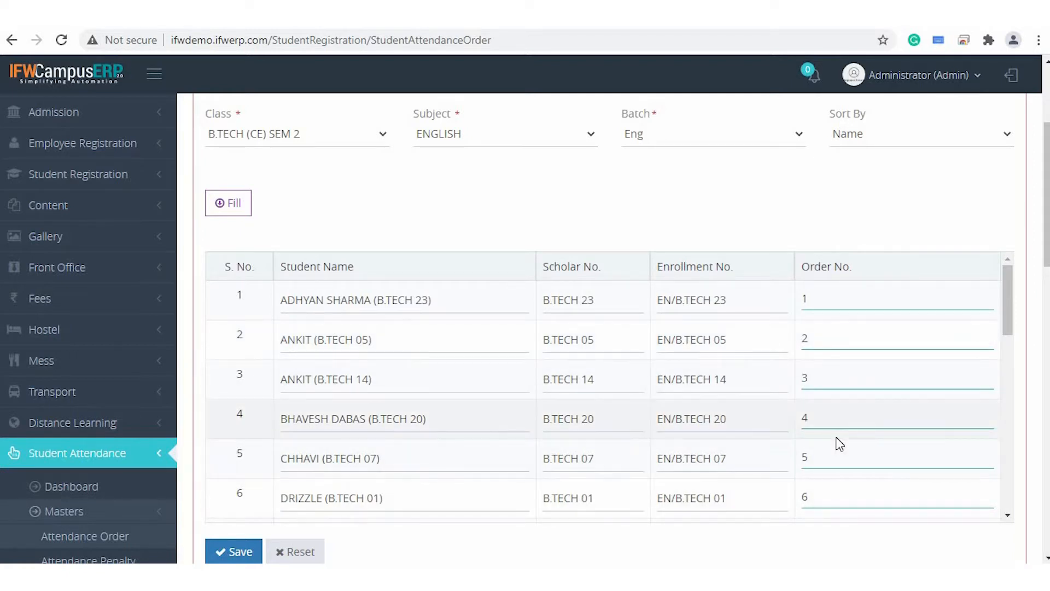
{"action": "scroll", "coordinate": [840, 444], "scroll_direction": "down", "scroll_amount": 1}
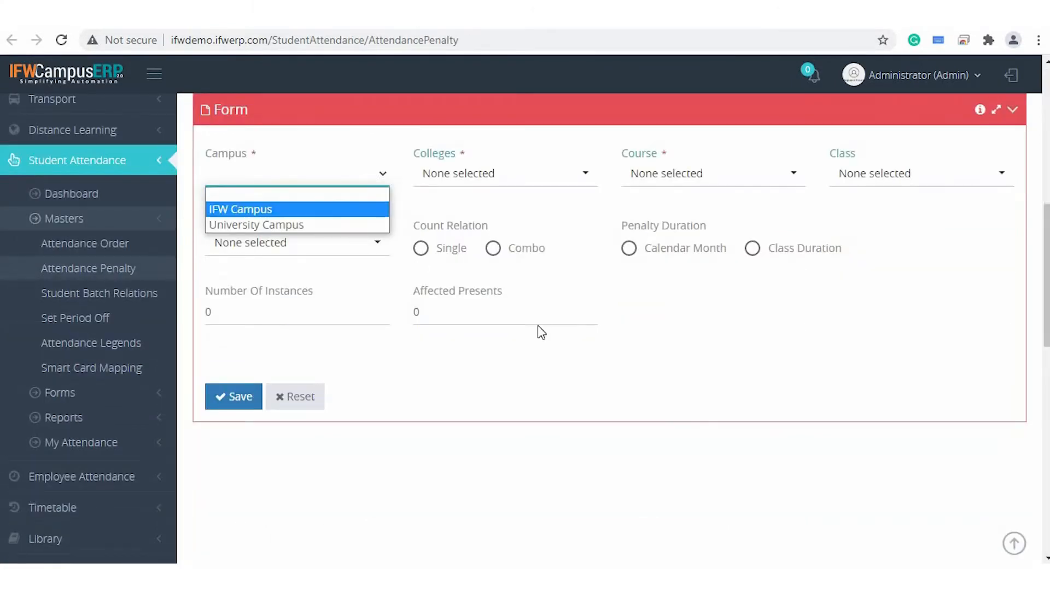
- Start a new attendance penalty record for University Campus and College Of Engineering
{"action": "left_click", "coordinate": [550, 370]}
{"action": "scroll", "coordinate": [550, 365], "scroll_direction": "up", "scroll_amount": 7}
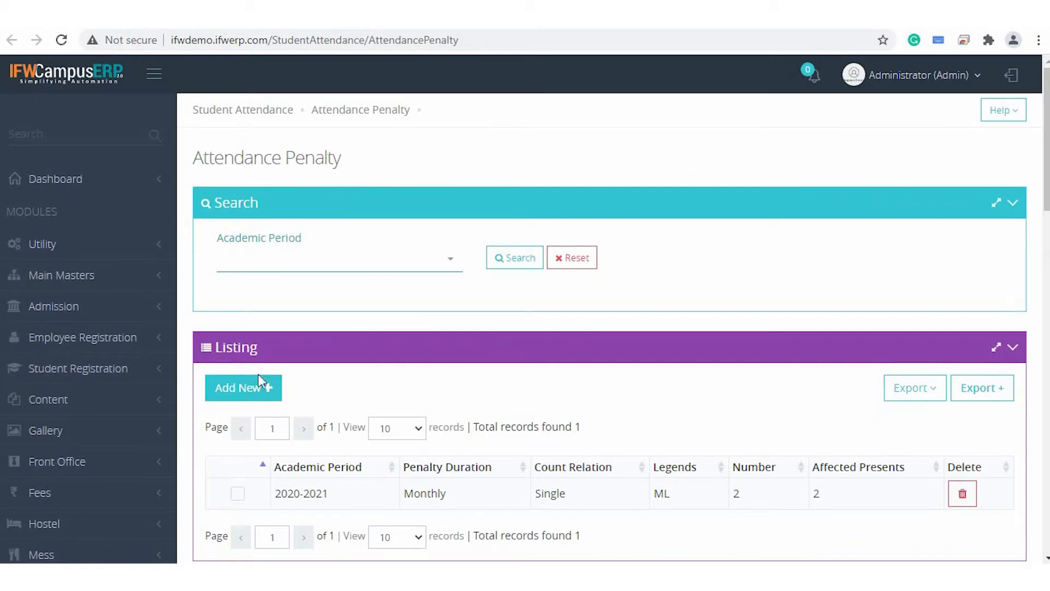
{"action": "left_click", "coordinate": [254, 391]}
{"action": "left_click", "coordinate": [339, 181]}
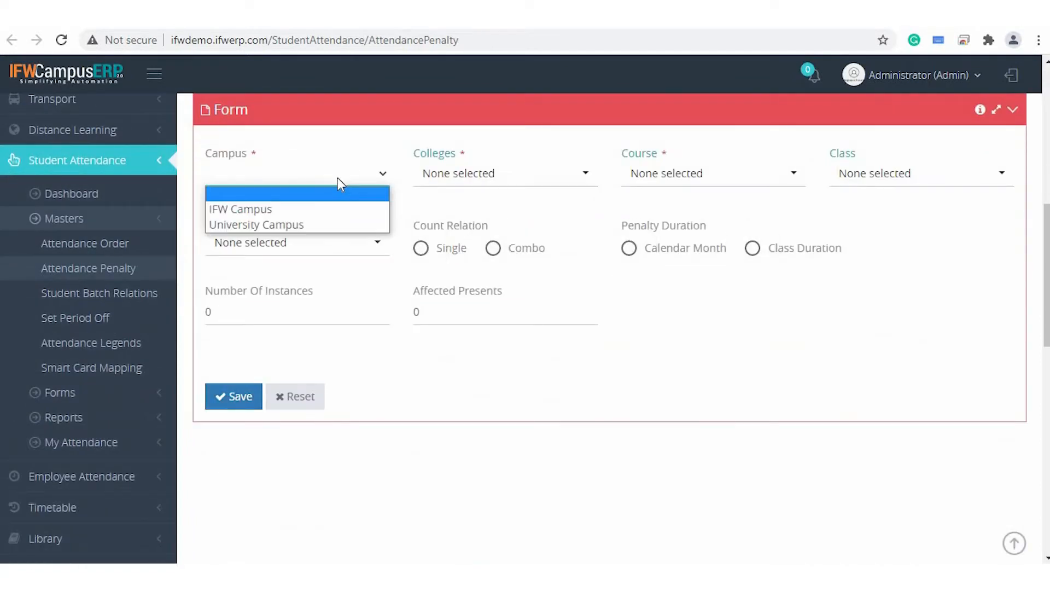
{"action": "left_click", "coordinate": [306, 224]}
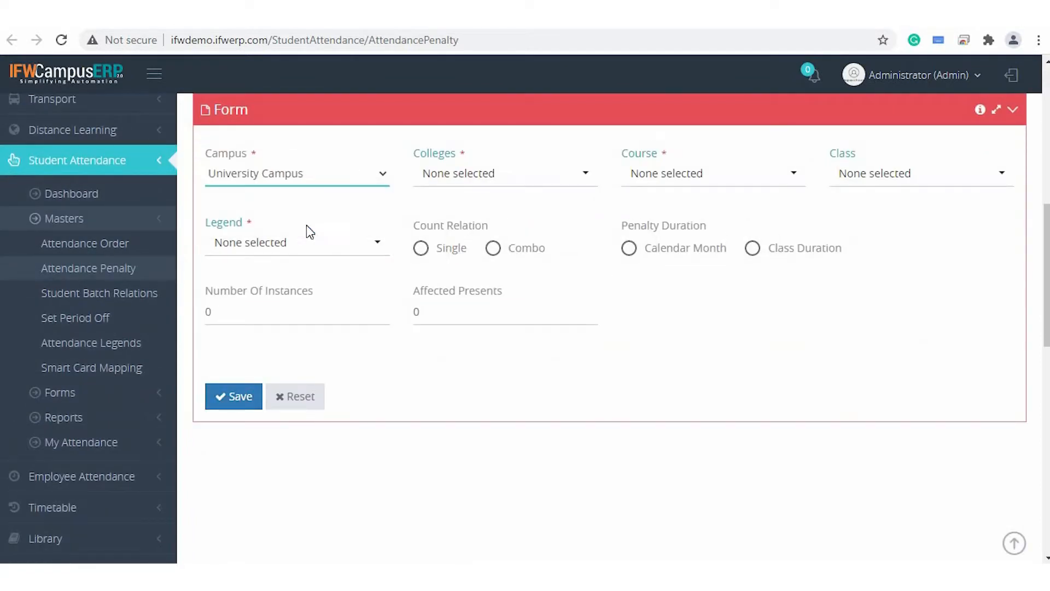
{"action": "left_click", "coordinate": [508, 173]}
{"action": "left_click", "coordinate": [513, 280]}
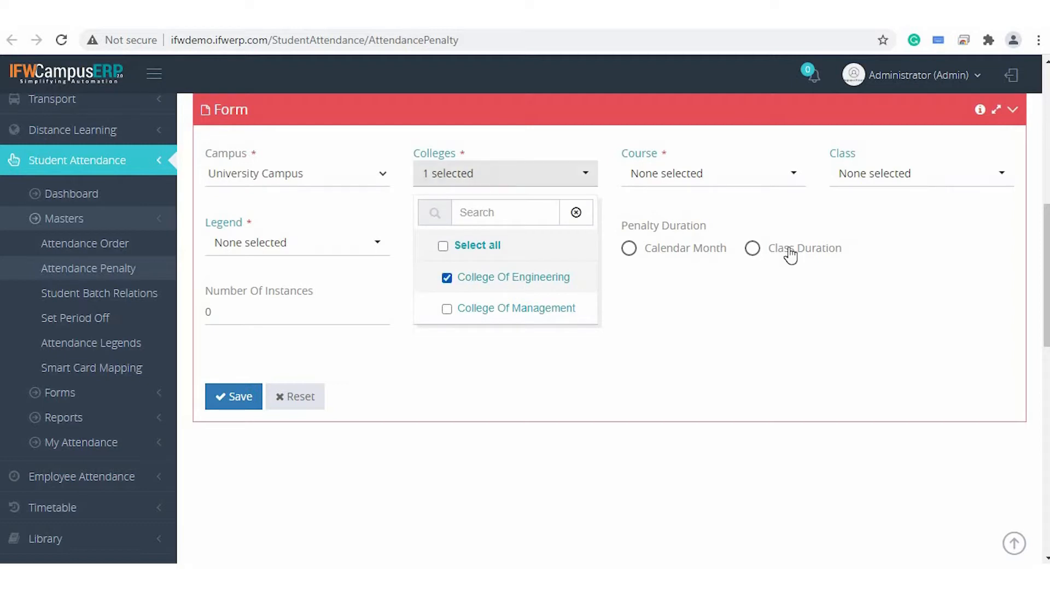
- Select the first Bachelor Of Engineering course and the class B.TECH (CE) SEM 2 for the penalty
{"action": "left_click", "coordinate": [715, 179]}
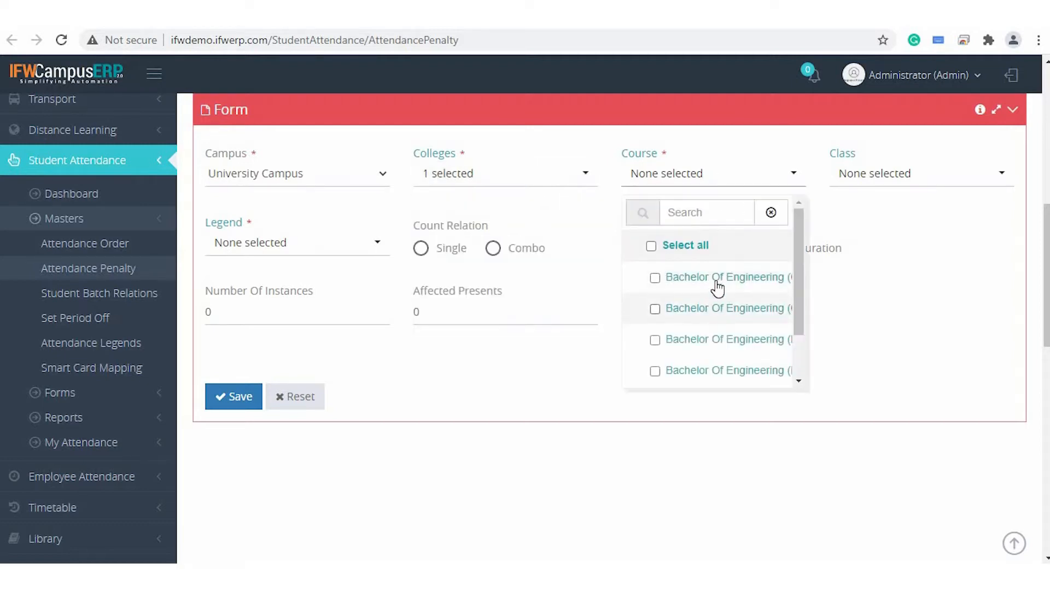
{"action": "left_click", "coordinate": [716, 284]}
{"action": "left_click", "coordinate": [898, 191]}
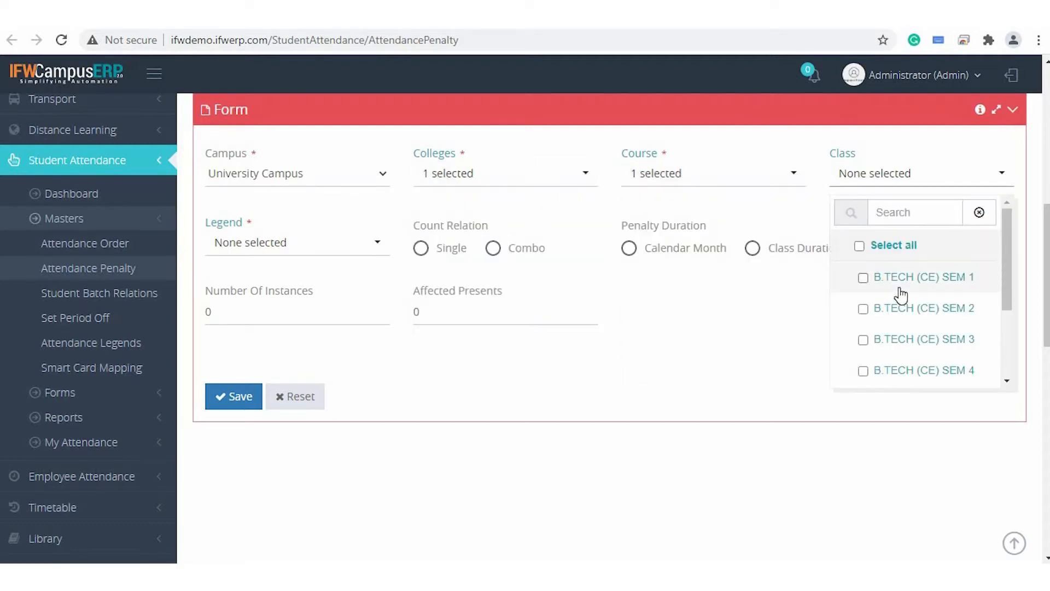
{"action": "left_click", "coordinate": [909, 309]}
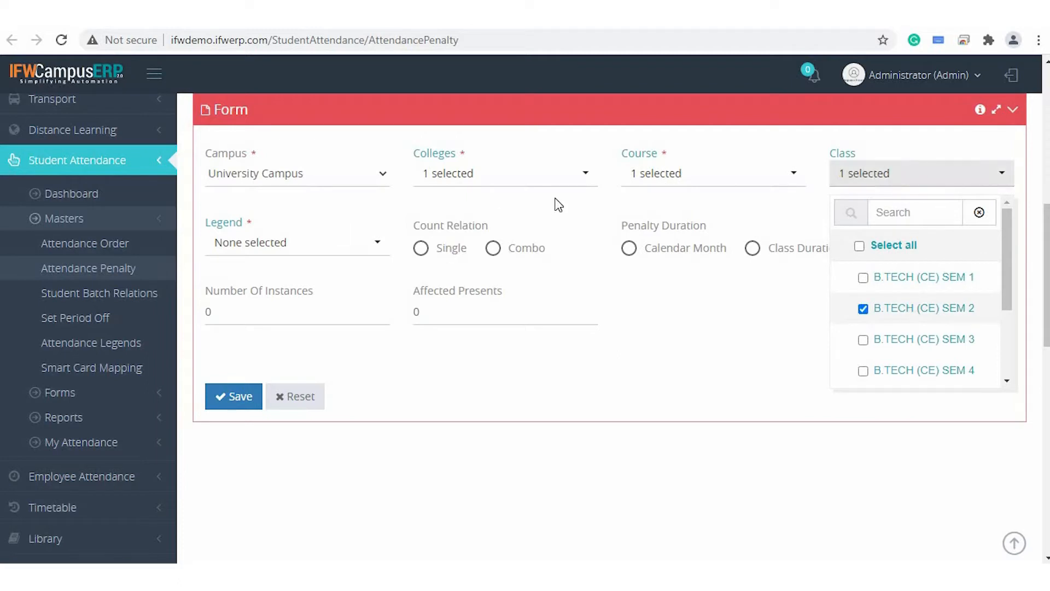
- Choose the Lt legend and set the penalty duration to Calendar Month
{"action": "left_click", "coordinate": [316, 243]}
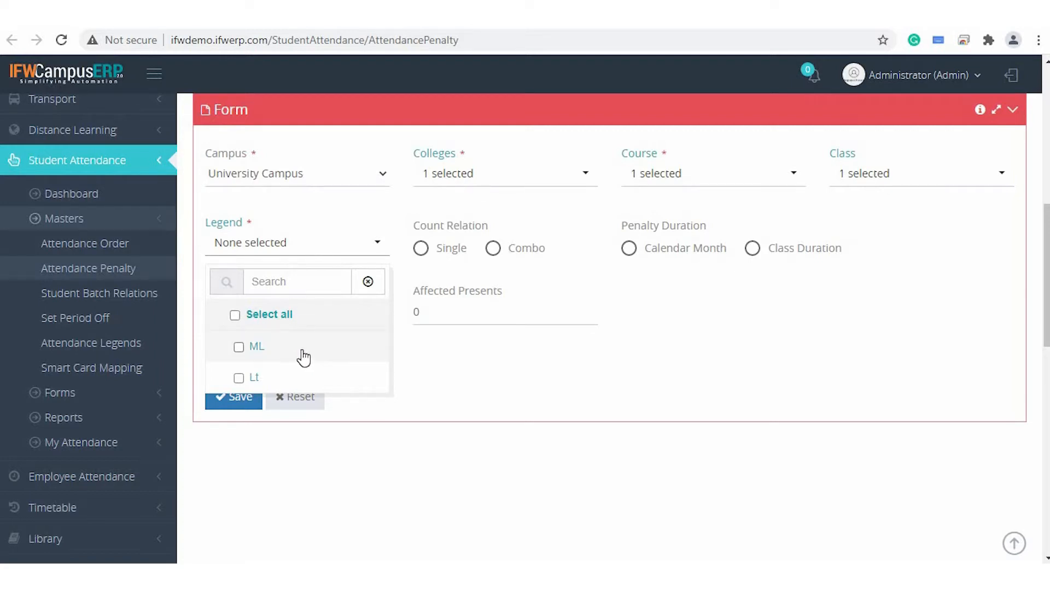
{"action": "left_click", "coordinate": [254, 379]}
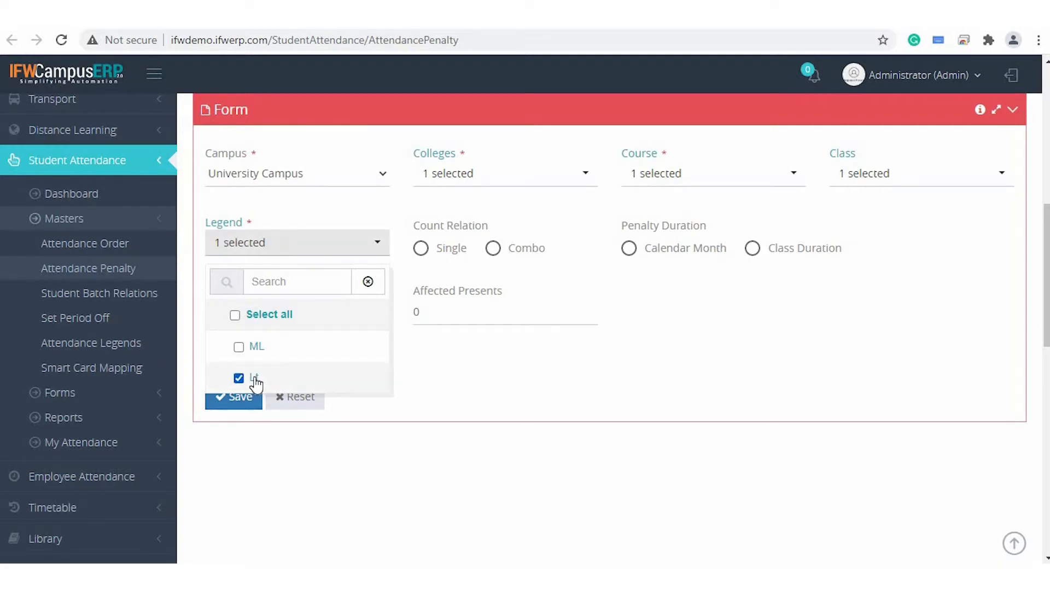
{"action": "left_click", "coordinate": [589, 365]}
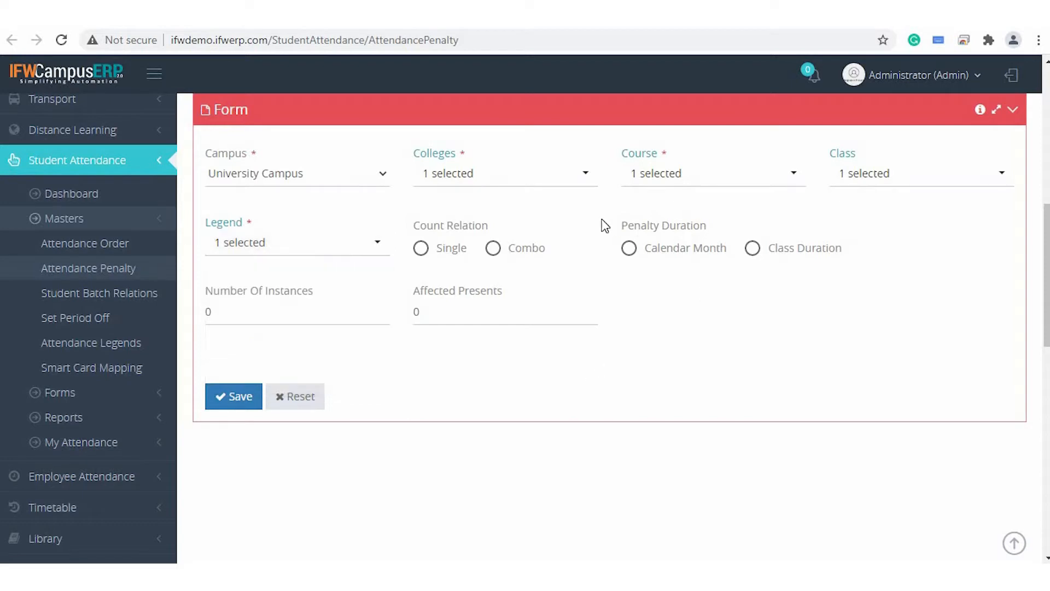
{"action": "left_click", "coordinate": [753, 249]}
{"action": "left_click", "coordinate": [628, 250]}
- Set both the number of instances and the affected presents to 2, and save the attendance penalty
{"action": "left_click", "coordinate": [251, 310]}
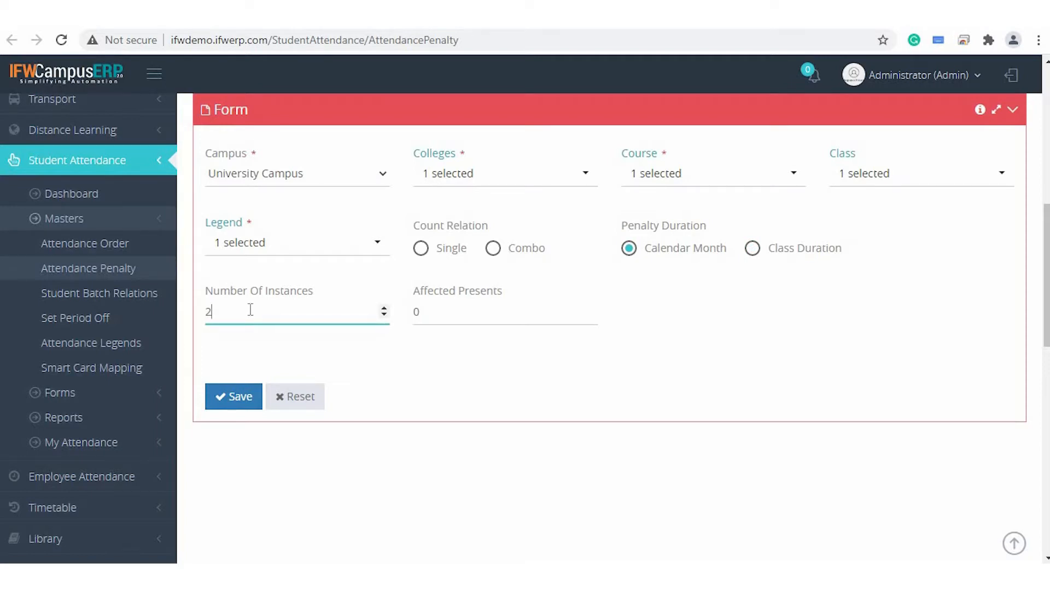
{"action": "left_click", "coordinate": [442, 305]}
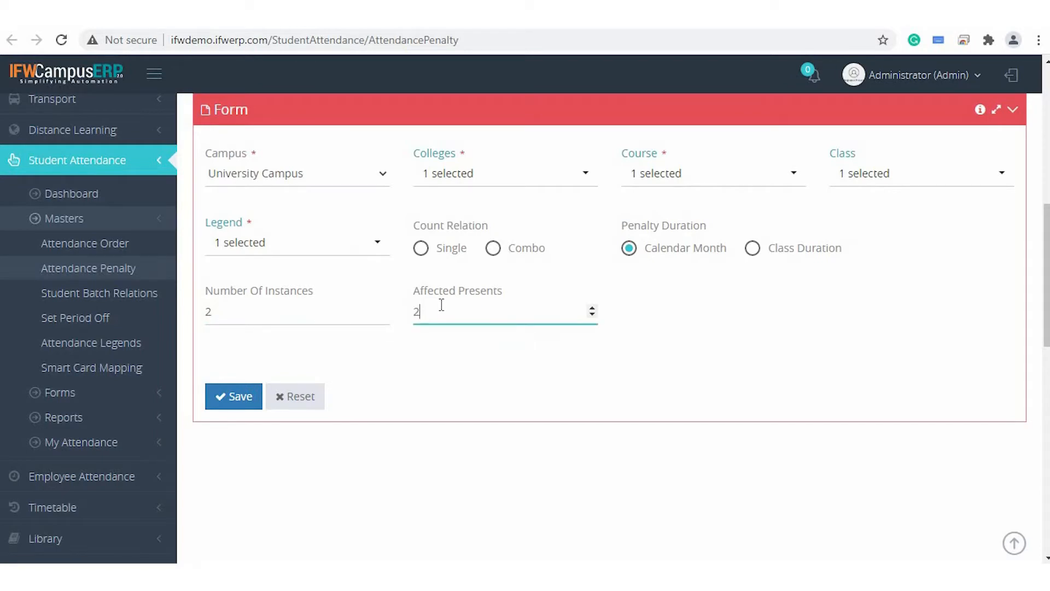
{"action": "left_click", "coordinate": [234, 403]}
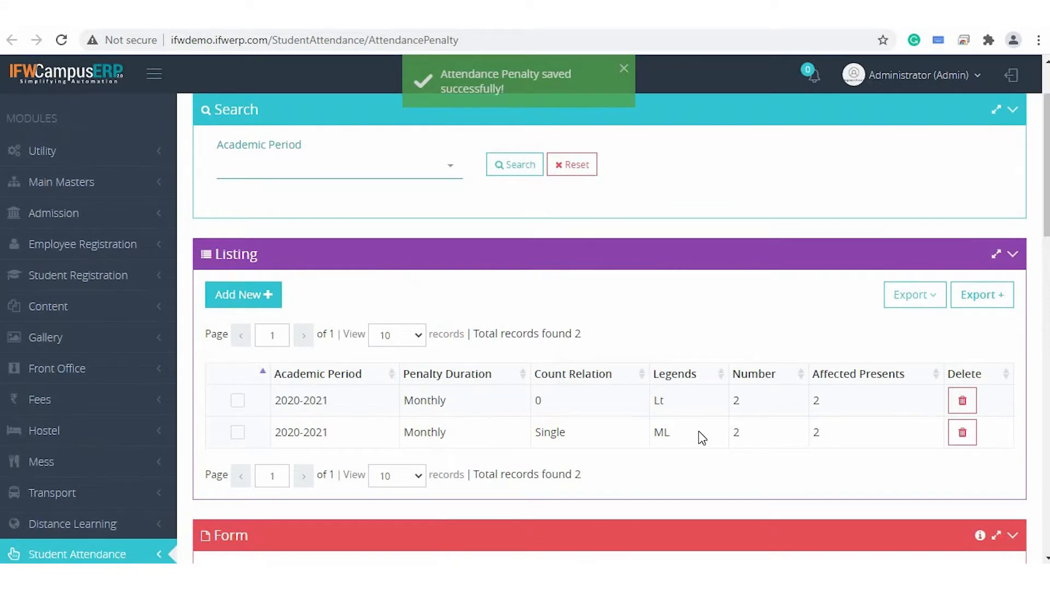
{"action": "scroll", "coordinate": [648, 337], "scroll_direction": "up", "scroll_amount": 2}
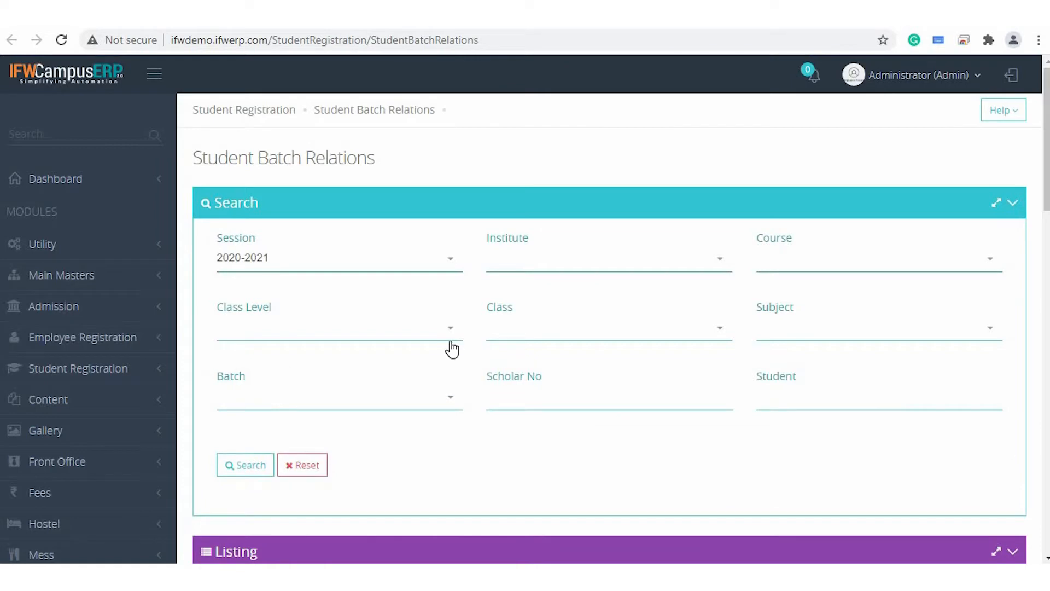
- Review the existing student batch relations and start a new record
{"action": "scroll", "coordinate": [452, 349], "scroll_direction": "down", "scroll_amount": 5}
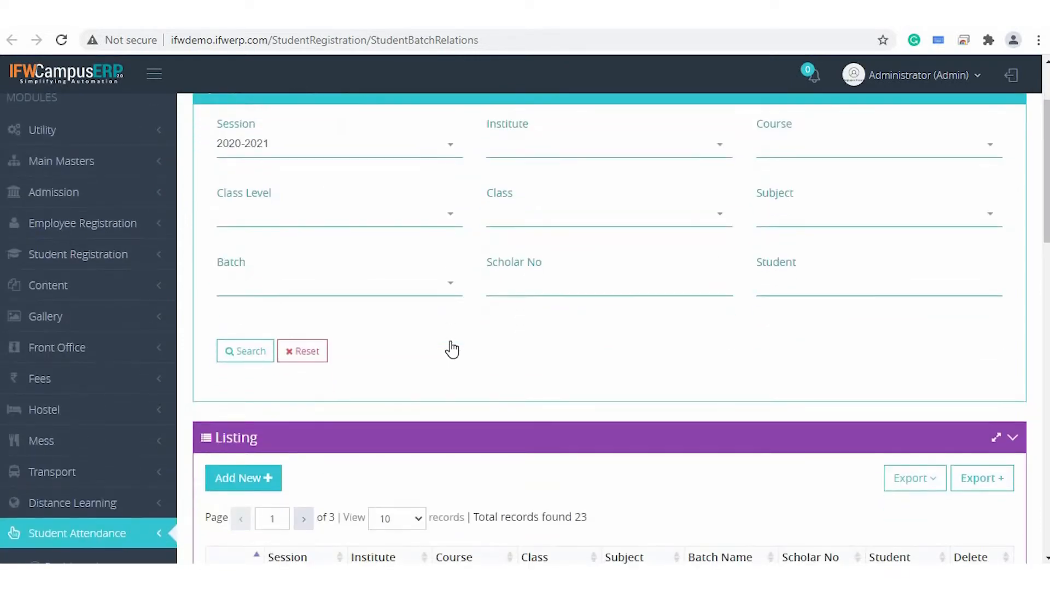
{"action": "scroll", "coordinate": [452, 349], "scroll_direction": "down", "scroll_amount": 3}
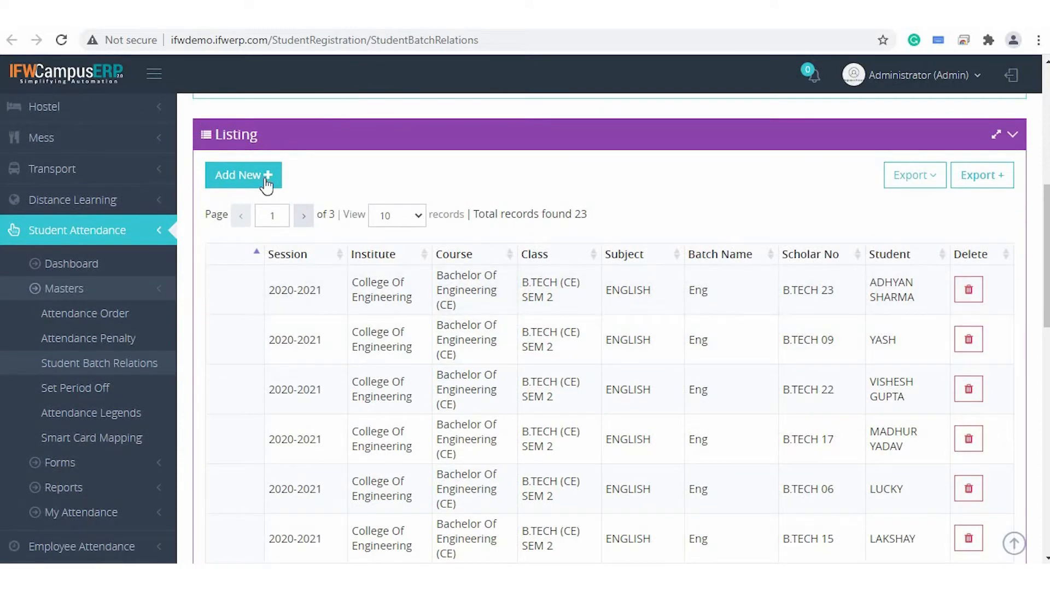
{"action": "scroll", "coordinate": [260, 178], "scroll_direction": "down", "scroll_amount": 1}
{"action": "key", "text": "alt+n"}
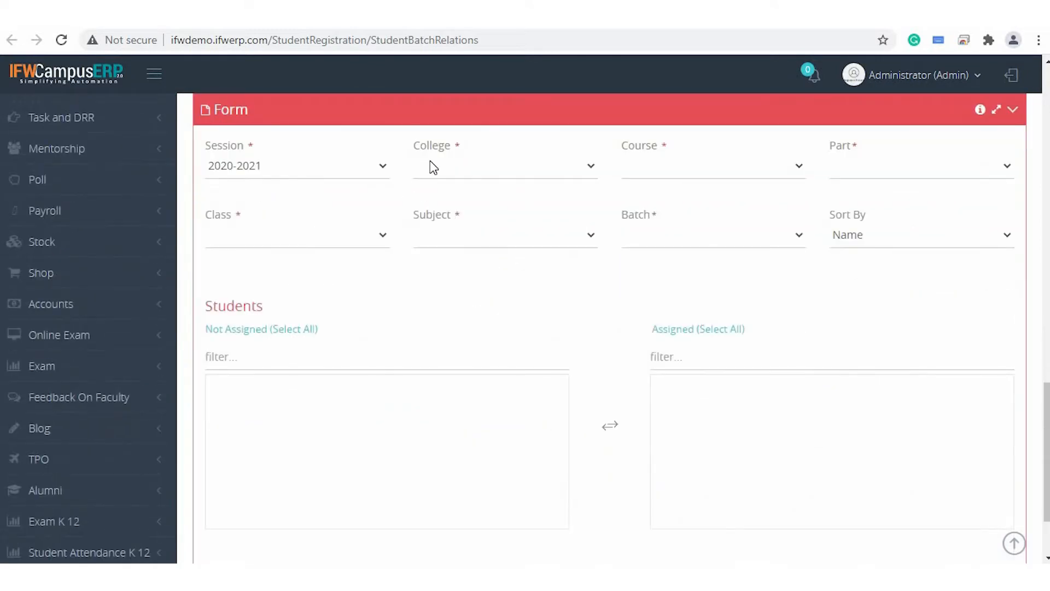
- Choose College Of Engineering, course Bachelor Of Engineering (CE), part Sem 2 and class B.TECH (CE) SEM 2 for the batch relation
{"action": "left_click", "coordinate": [454, 164]}
{"action": "left_click", "coordinate": [475, 201]}
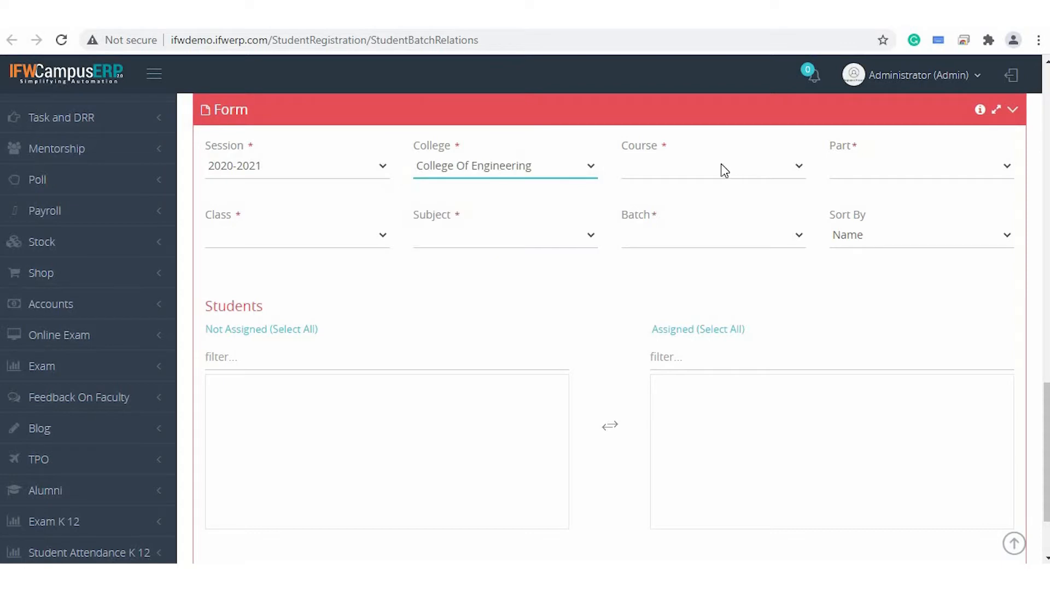
{"action": "left_click", "coordinate": [722, 167]}
{"action": "left_click", "coordinate": [945, 173]}
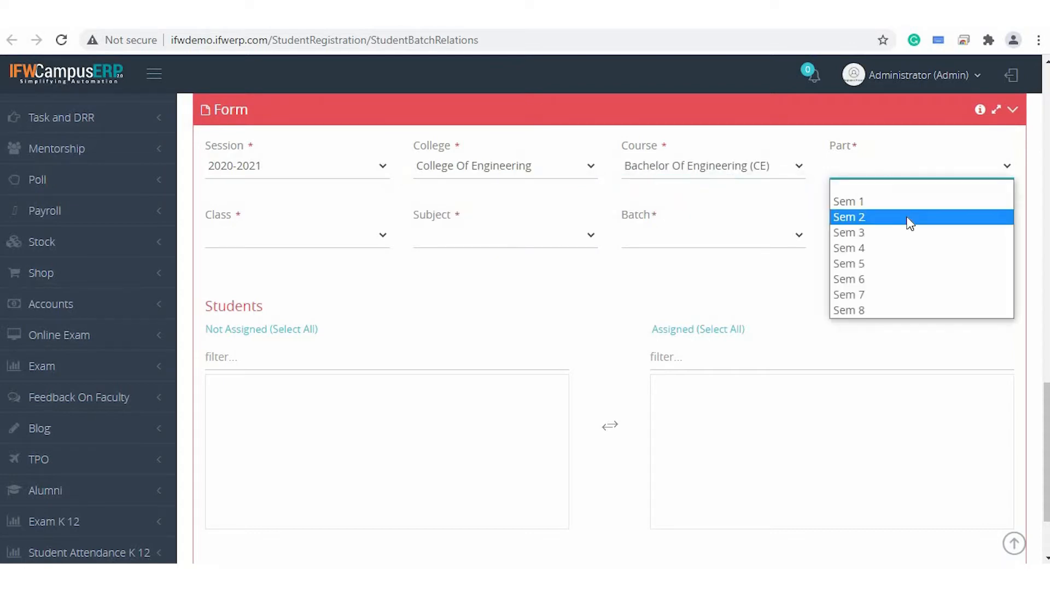
{"action": "left_click", "coordinate": [870, 213]}
{"action": "left_click", "coordinate": [329, 242]}
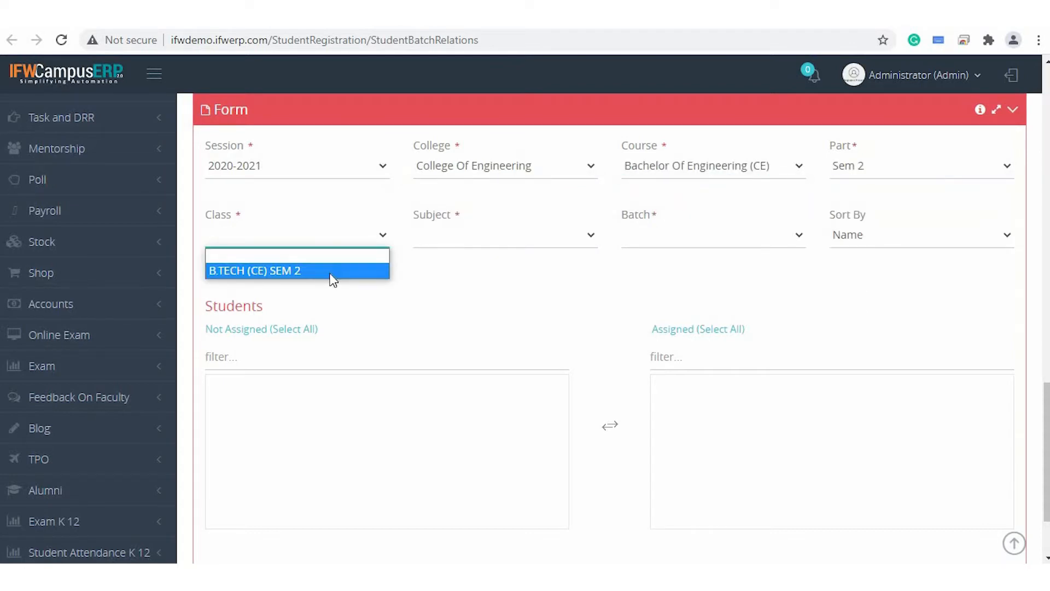
{"action": "left_click", "coordinate": [330, 272]}
- Set the batch relation's subject to Engineering Mathematics and its batch to EM
{"action": "left_click", "coordinate": [528, 231]}
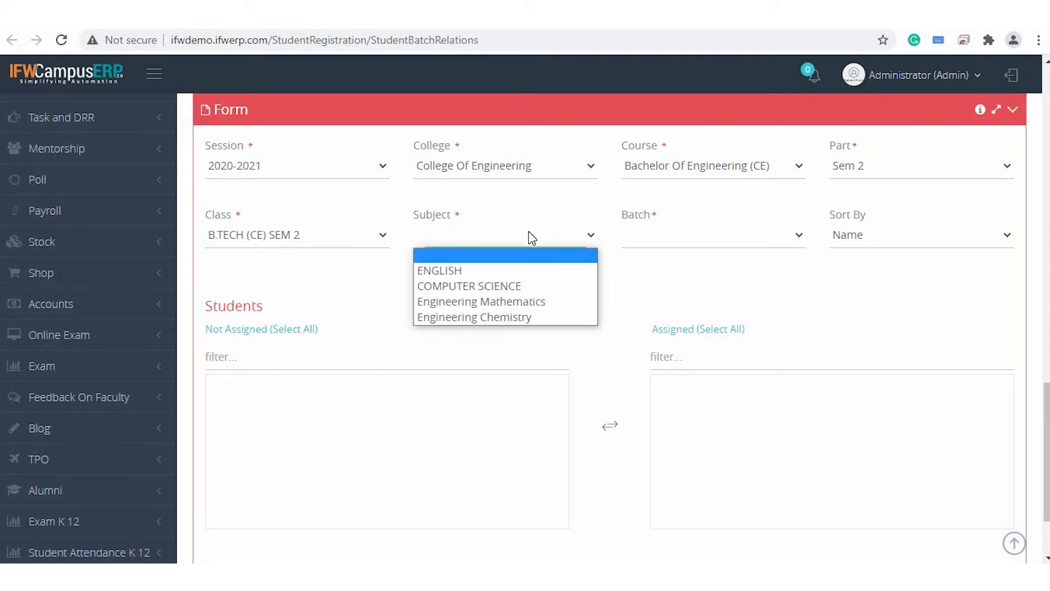
{"action": "left_click", "coordinate": [536, 302]}
{"action": "left_click", "coordinate": [665, 241]}
{"action": "left_click", "coordinate": [678, 279]}
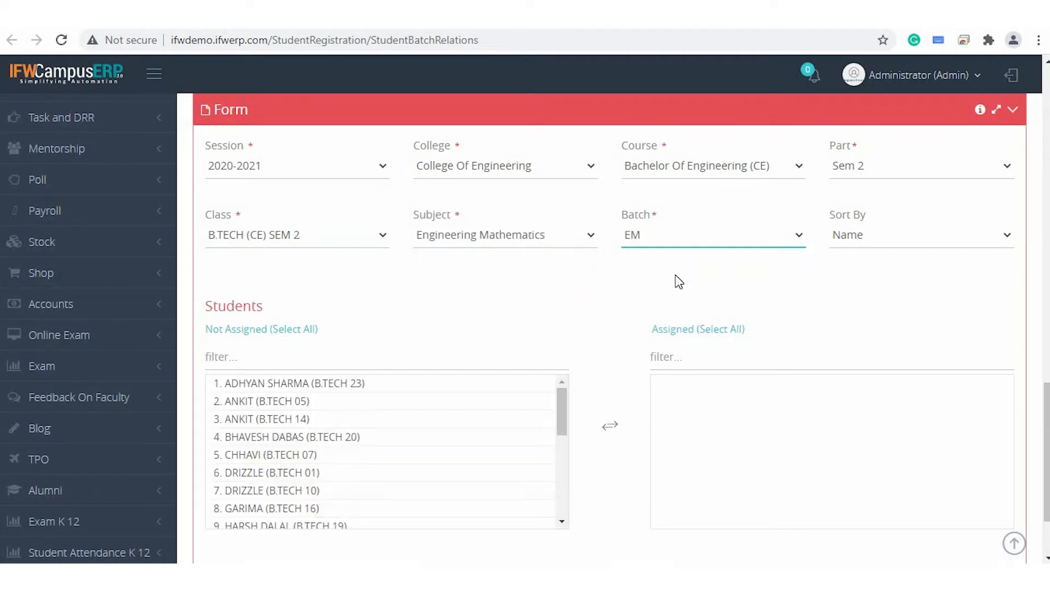
- Assign all unassigned students to the EM batch at once
{"action": "scroll", "coordinate": [313, 466], "scroll_direction": "down", "scroll_amount": 2}
{"action": "scroll", "coordinate": [313, 466], "scroll_direction": "up", "scroll_amount": 2}
{"action": "scroll", "coordinate": [314, 466], "scroll_direction": "down", "scroll_amount": 1}
{"action": "left_click", "coordinate": [645, 229]}
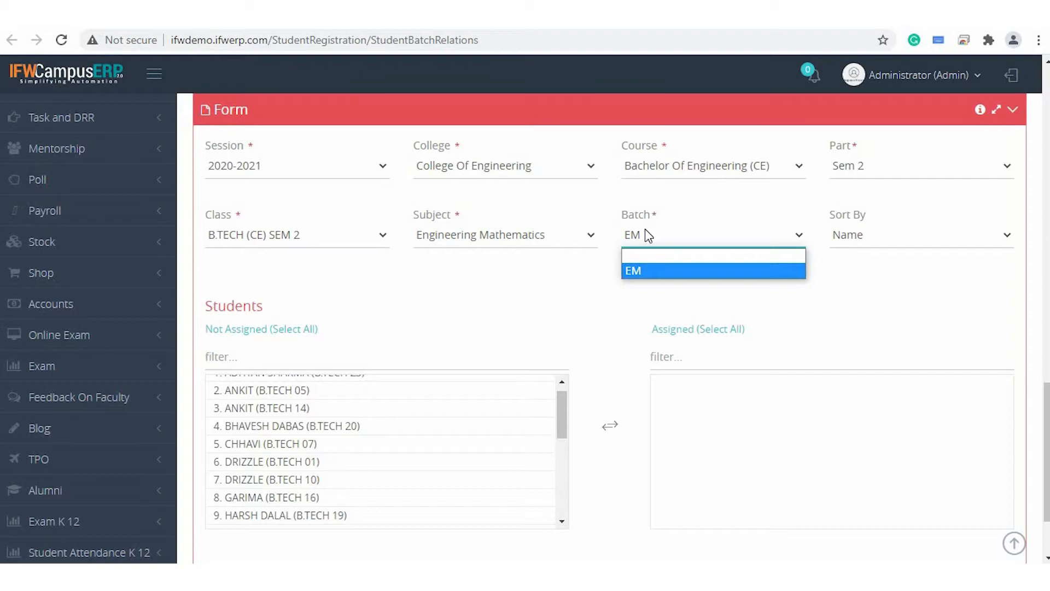
{"action": "left_click", "coordinate": [645, 230]}
{"action": "left_click", "coordinate": [283, 330]}
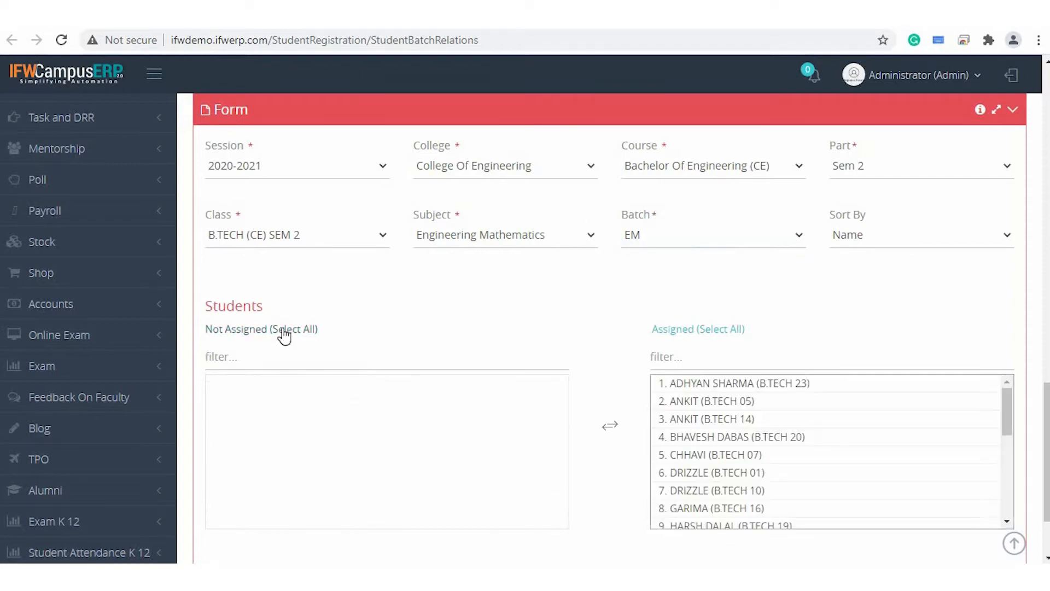
{"action": "scroll", "coordinate": [563, 331], "scroll_direction": "down", "scroll_amount": 2}
{"action": "scroll", "coordinate": [566, 331], "scroll_direction": "up", "scroll_amount": 3}
{"action": "scroll", "coordinate": [565, 332], "scroll_direction": "up", "scroll_amount": 1}
- Change the subject to Engineering Chemistry and choose batch EC-1
{"action": "left_click", "coordinate": [506, 324]}
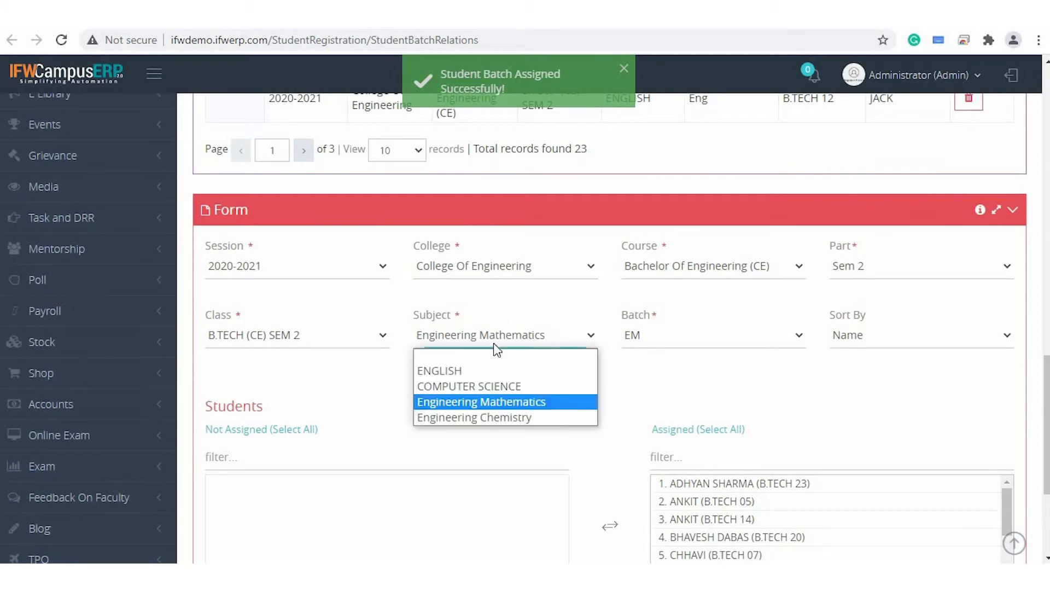
{"action": "left_click", "coordinate": [509, 421]}
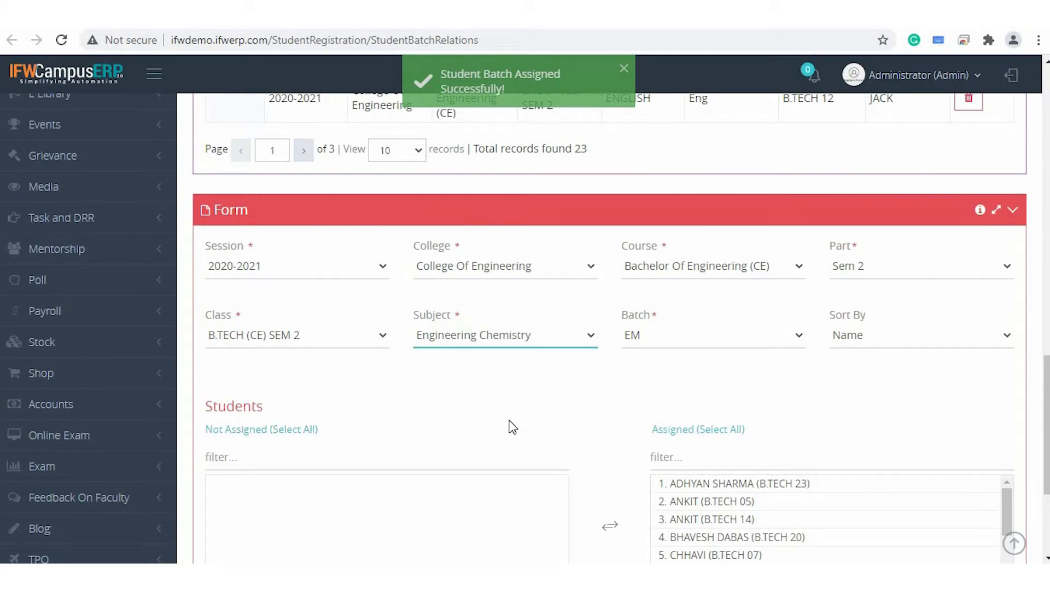
{"action": "left_click", "coordinate": [684, 345]}
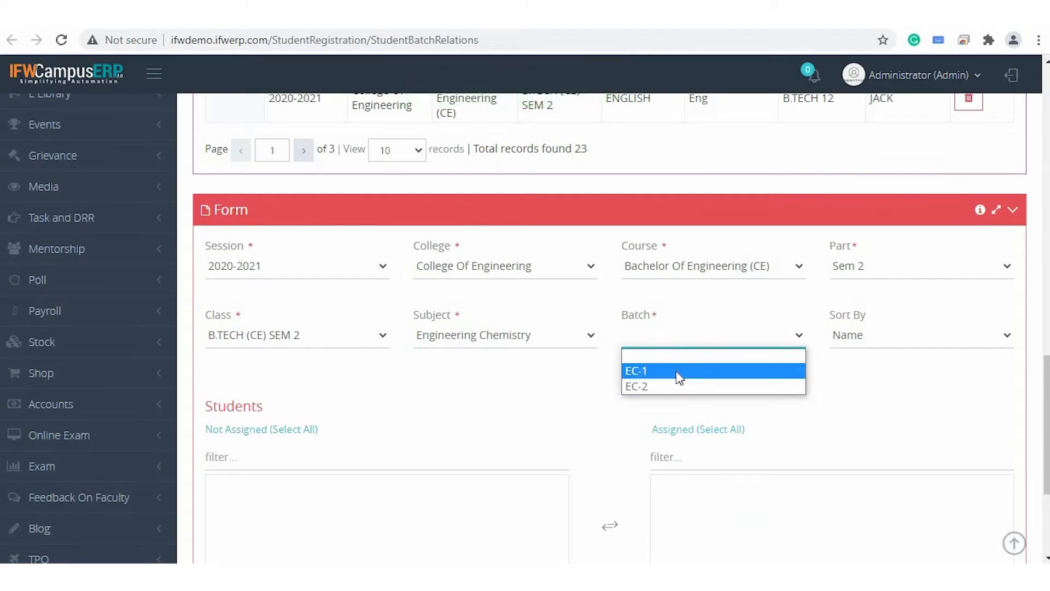
{"action": "left_click", "coordinate": [677, 386]}
{"action": "left_click", "coordinate": [665, 346]}
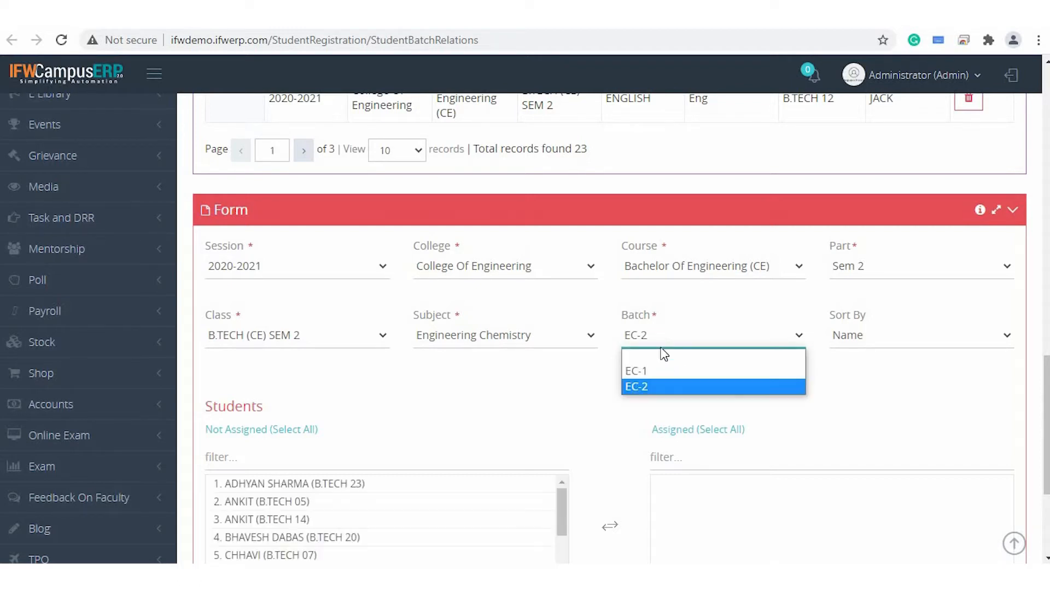
{"action": "left_click", "coordinate": [661, 372]}
{"action": "scroll", "coordinate": [553, 386], "scroll_direction": "down", "scroll_amount": 2}
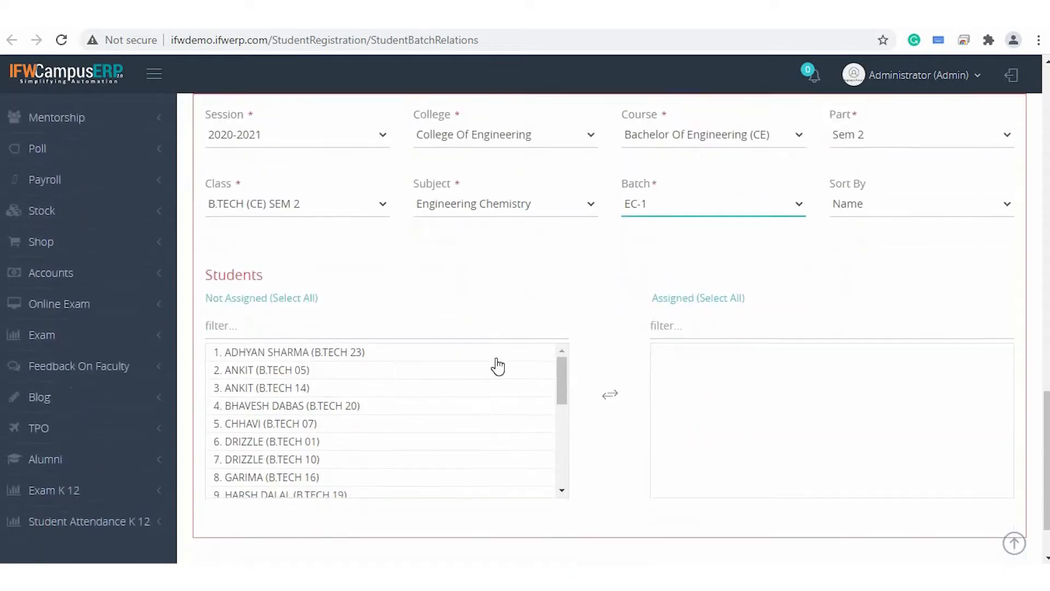
- Assign the first eight students in the unassigned list to batch EC-1 one by one
{"action": "left_click", "coordinate": [286, 353]}
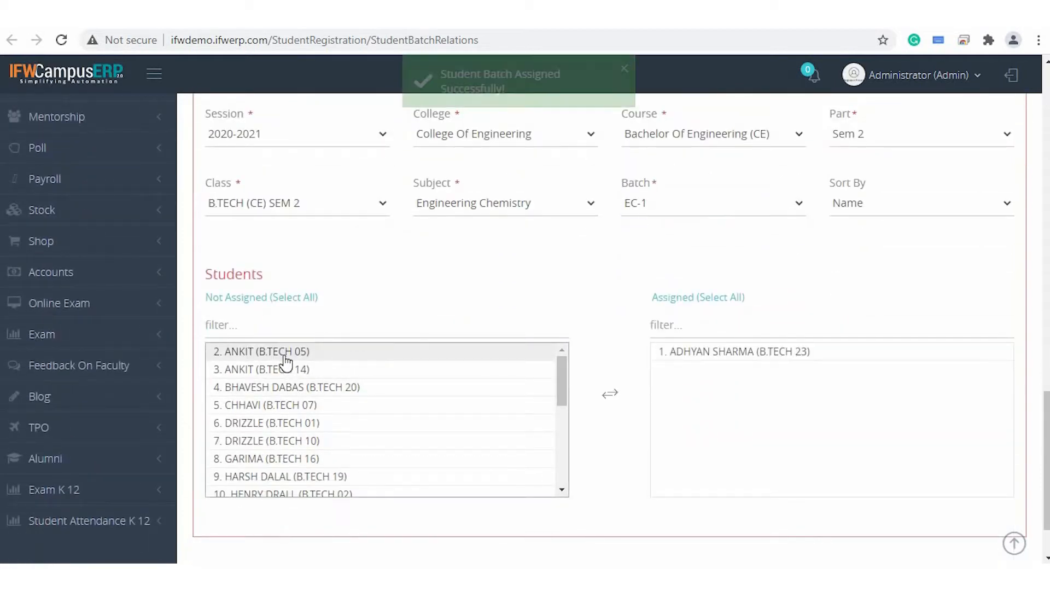
{"action": "double_click", "coordinate": [285, 353]}
{"action": "double_click", "coordinate": [286, 352]}
{"action": "double_click", "coordinate": [286, 353]}
{"action": "double_click", "coordinate": [286, 353]}
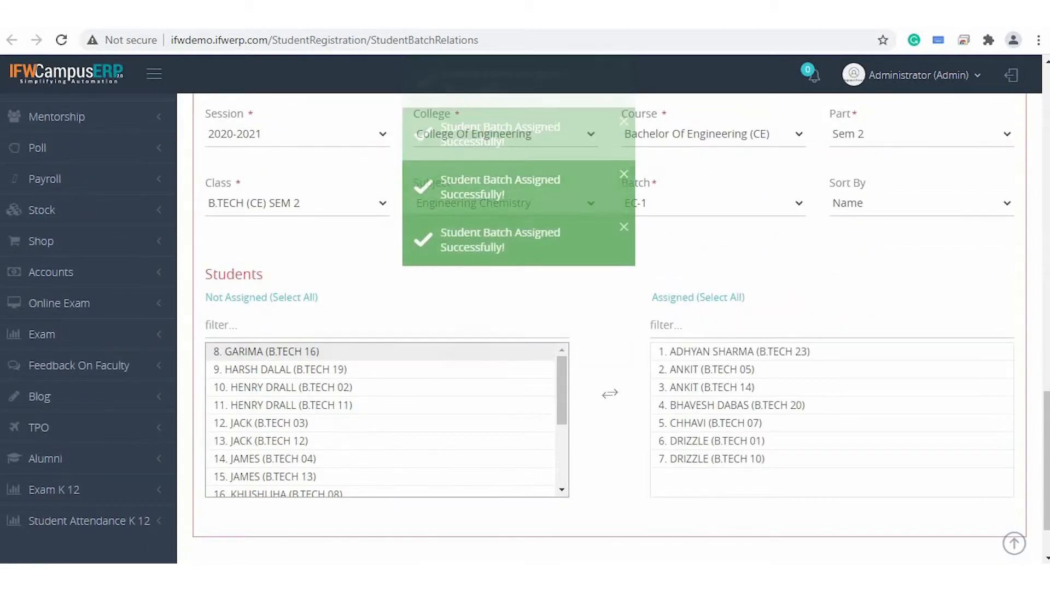
{"action": "double_click", "coordinate": [317, 352]}
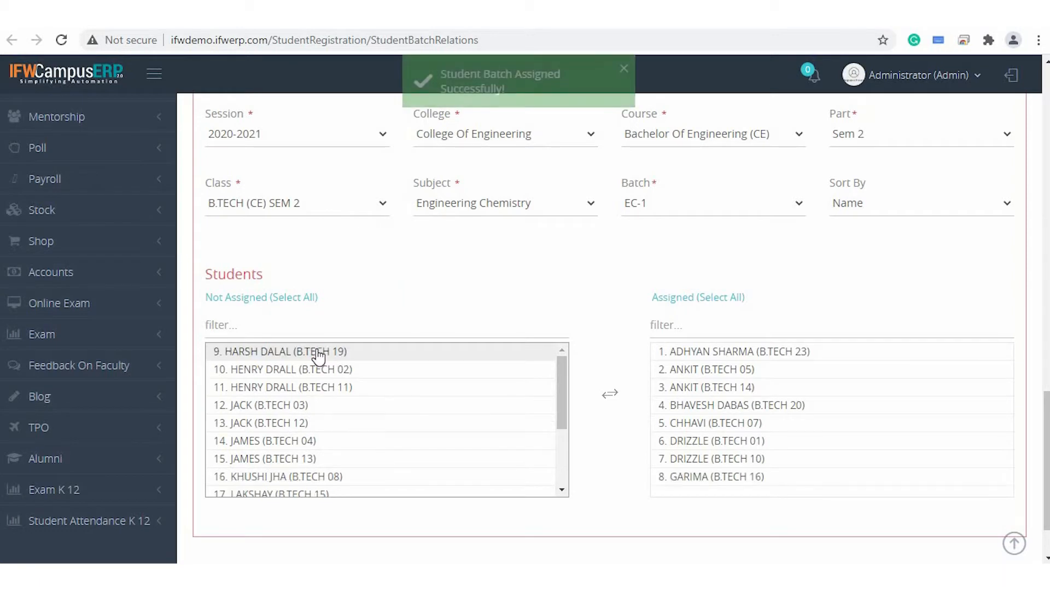
- Switch to batch EC-2 and assign the first five students in the unassigned list to it
{"action": "left_click", "coordinate": [657, 213]}
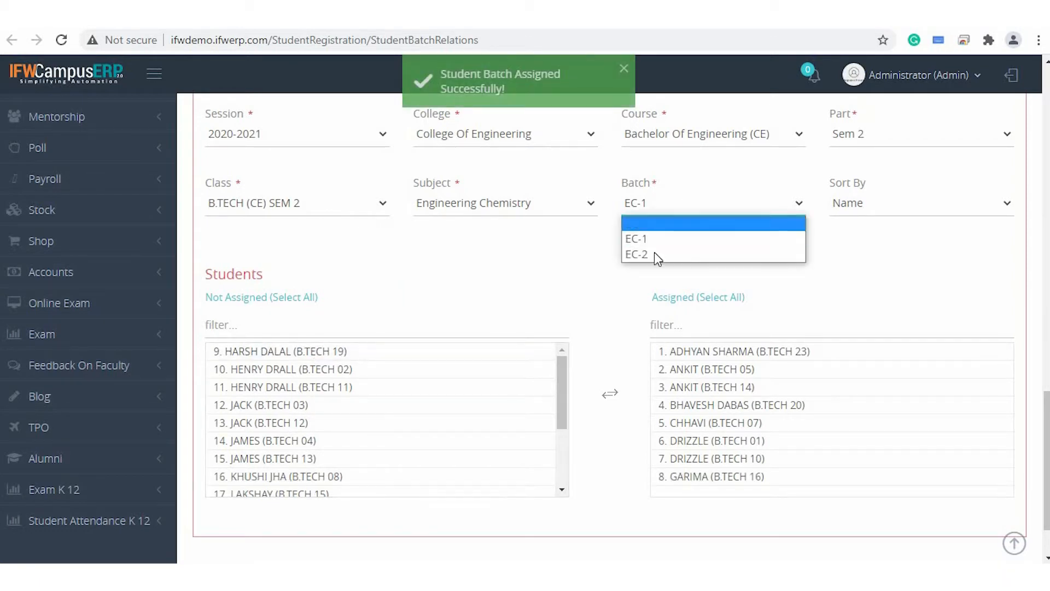
{"action": "left_click", "coordinate": [654, 252]}
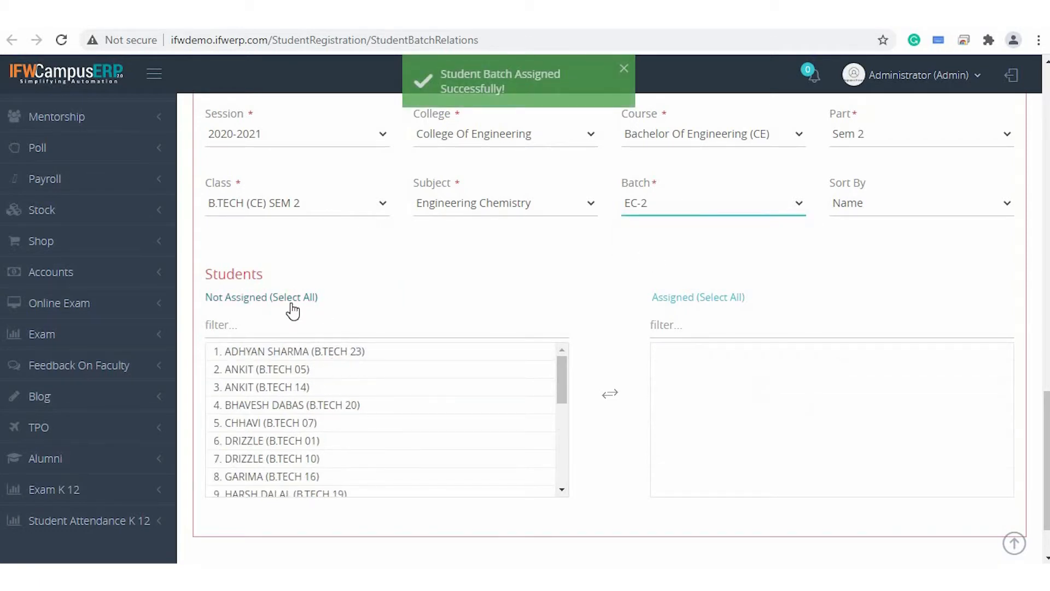
{"action": "double_click", "coordinate": [334, 354]}
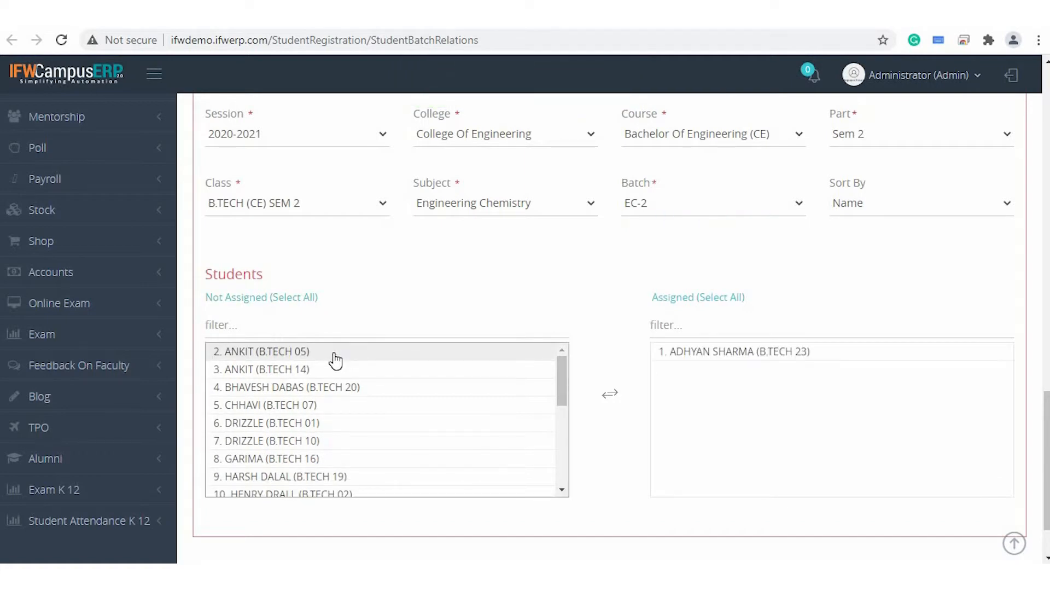
{"action": "double_click", "coordinate": [334, 355]}
{"action": "double_click", "coordinate": [361, 355]}
{"action": "double_click", "coordinate": [394, 355]}
{"action": "double_click", "coordinate": [426, 357]}
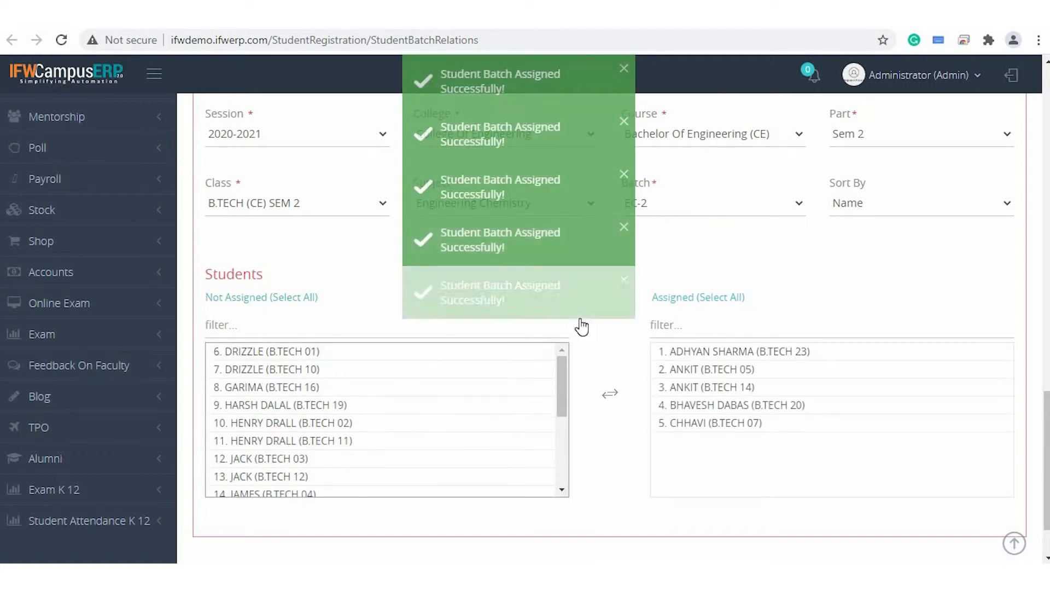
{"action": "scroll", "coordinate": [583, 325], "scroll_direction": "down", "scroll_amount": 2}
{"action": "scroll", "coordinate": [583, 325], "scroll_direction": "up", "scroll_amount": 4}
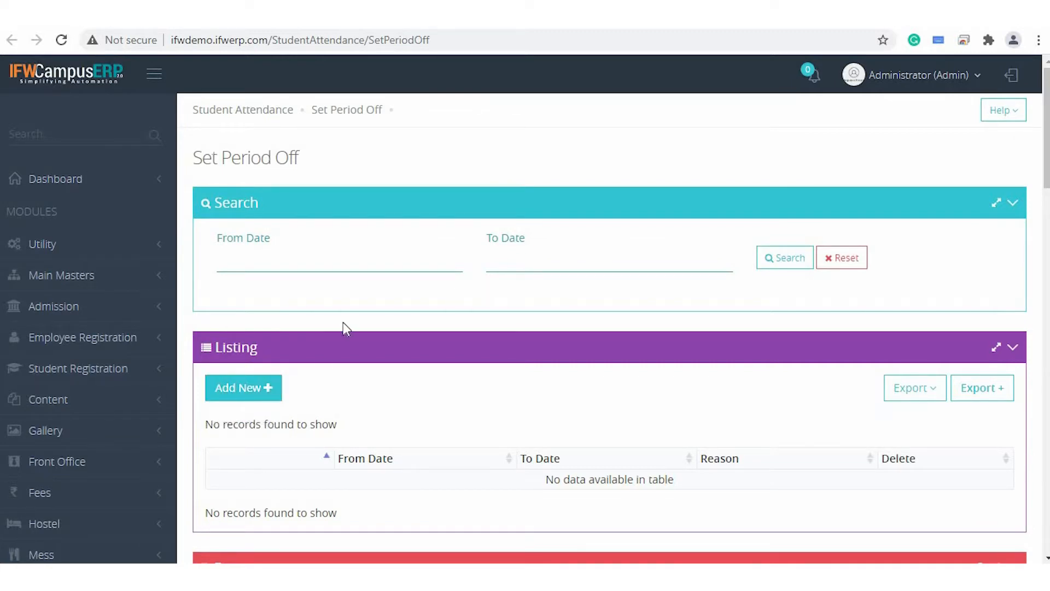
- Start a new Set Period Off record and select periods 1 and 2
{"action": "left_click", "coordinate": [265, 388]}
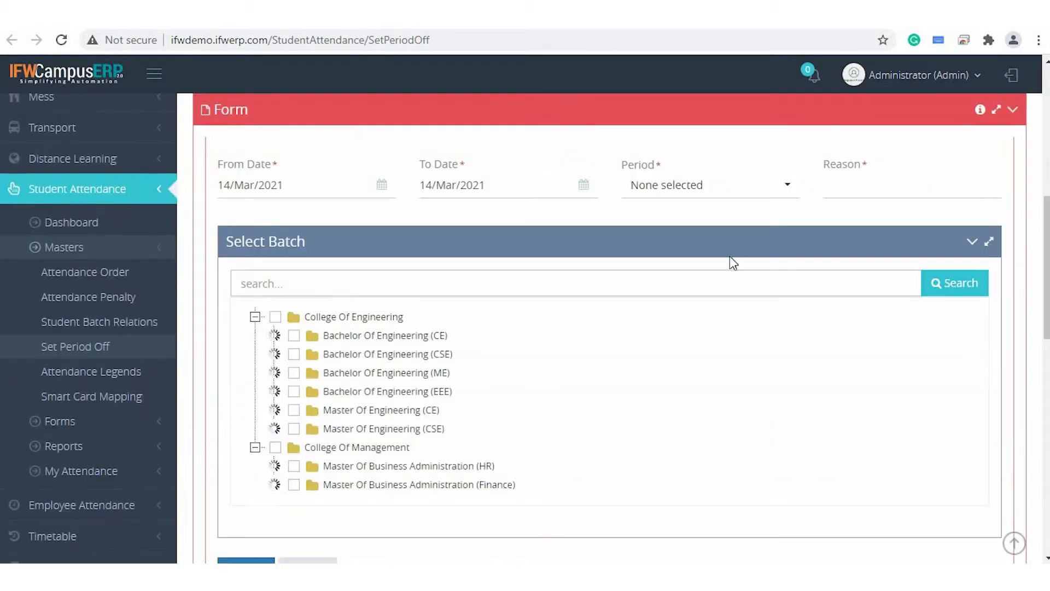
{"action": "left_click", "coordinate": [674, 194]}
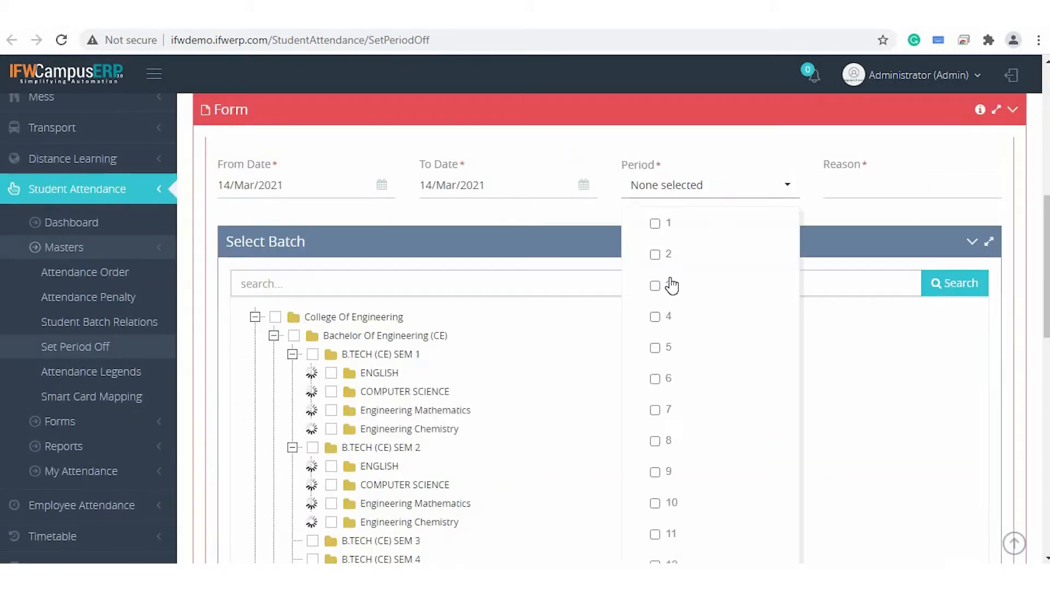
{"action": "left_click", "coordinate": [669, 225]}
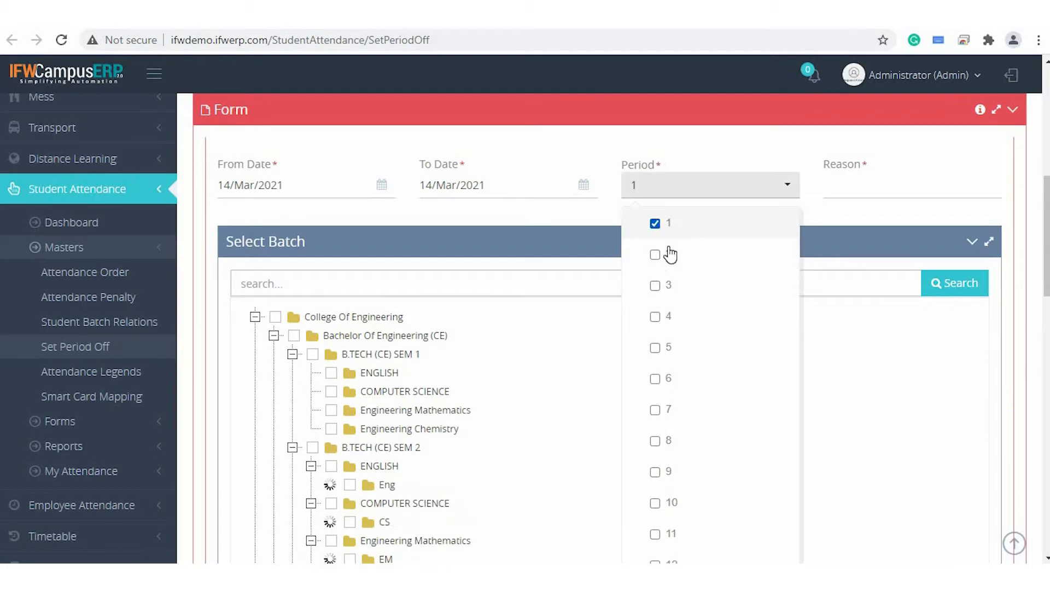
{"action": "left_click", "coordinate": [670, 256]}
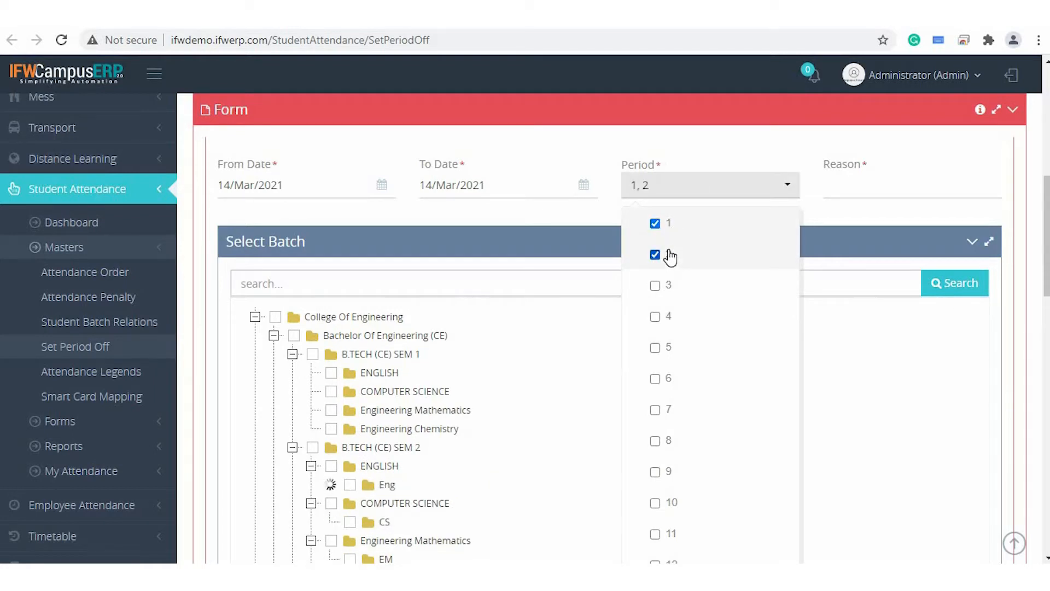
- Set the period off from 14-Mar-2021 to 14-Mar-2021 and enter the reason Seminar
{"action": "left_click", "coordinate": [299, 191]}
{"action": "left_click", "coordinate": [526, 177]}
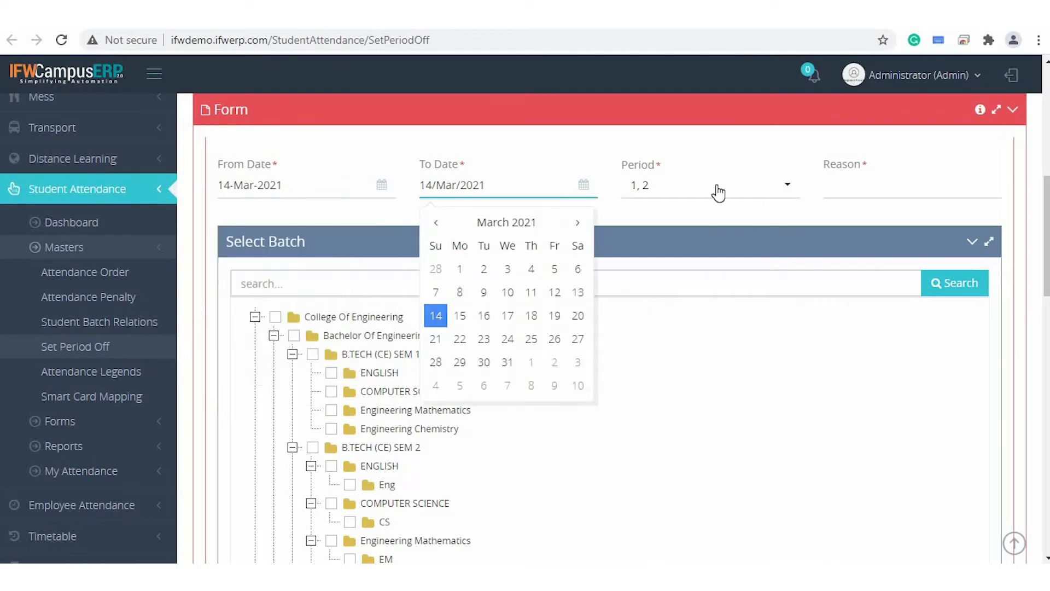
{"action": "left_click", "coordinate": [718, 188]}
{"action": "left_click", "coordinate": [875, 190]}
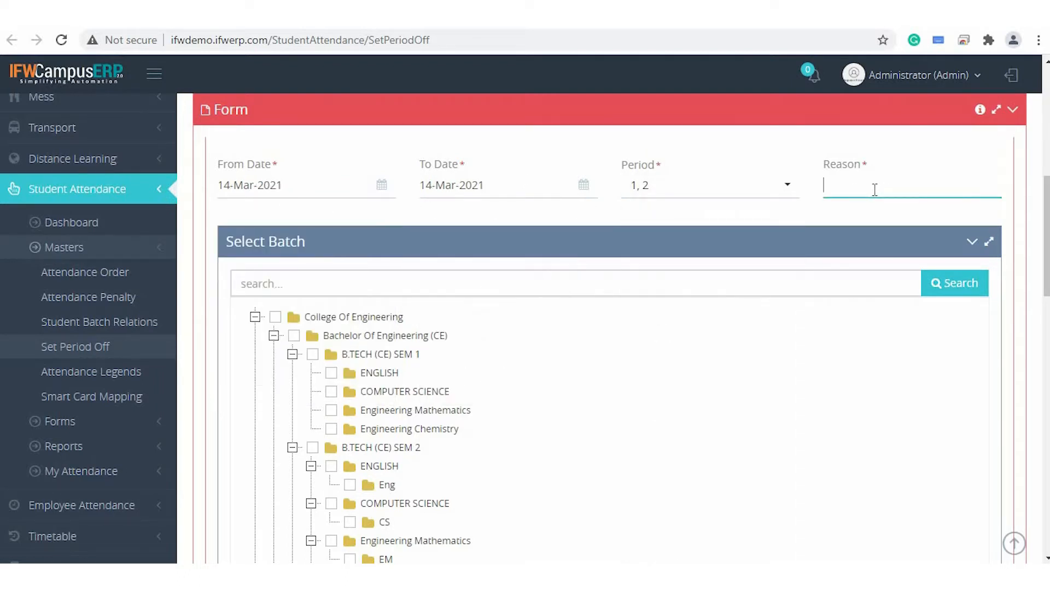
{"action": "type", "text": "Seminar"}
- Include all batches of B.TECH (CE) SEM 1 and B.TECH (CE) SEM 2 and save the period off record
{"action": "left_click", "coordinate": [313, 355]}
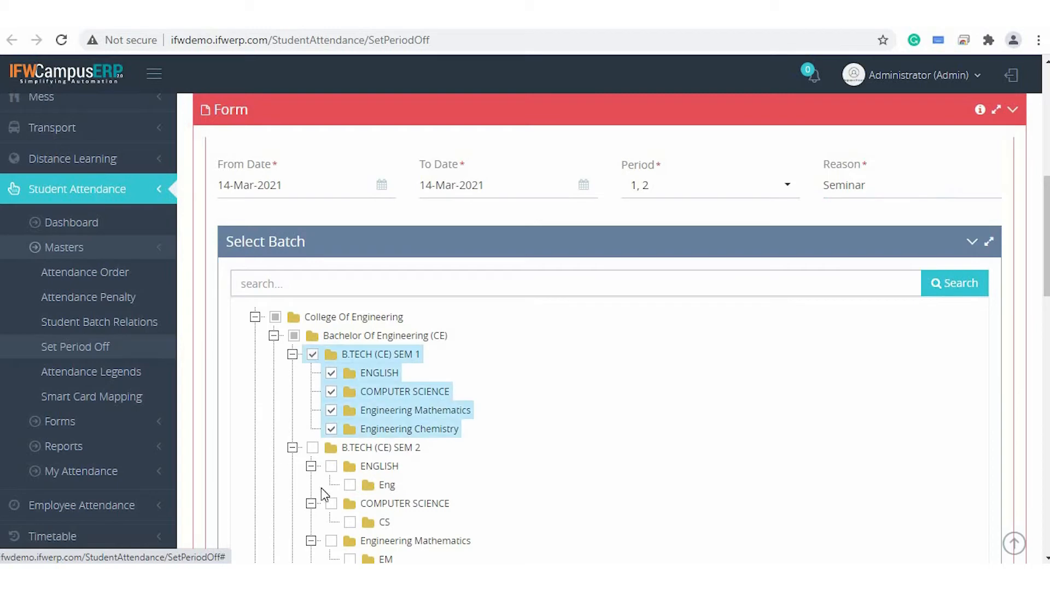
{"action": "left_click", "coordinate": [313, 448]}
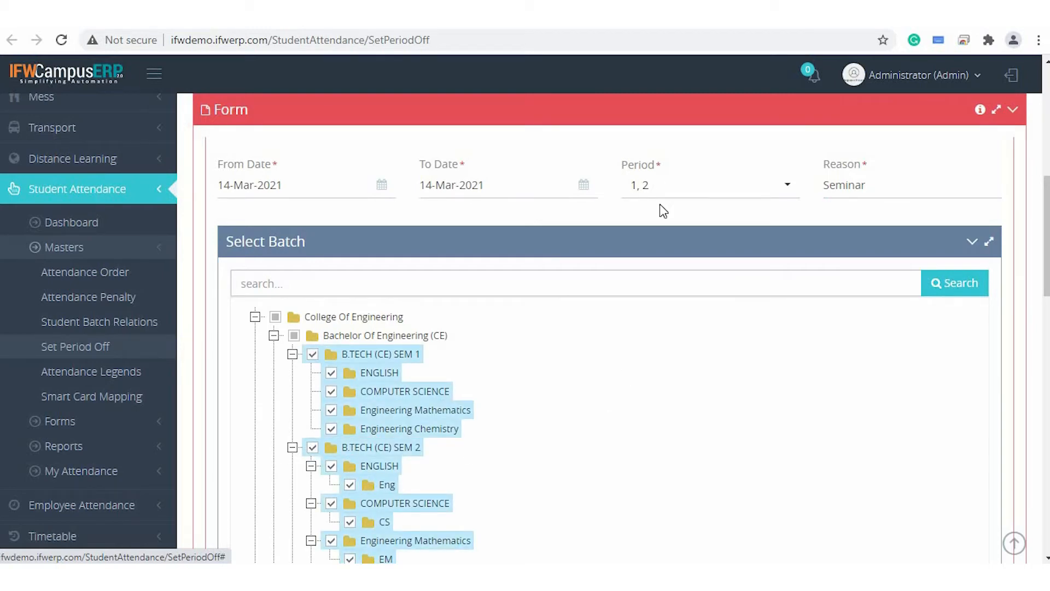
{"action": "scroll", "coordinate": [664, 210], "scroll_direction": "down", "scroll_amount": 15}
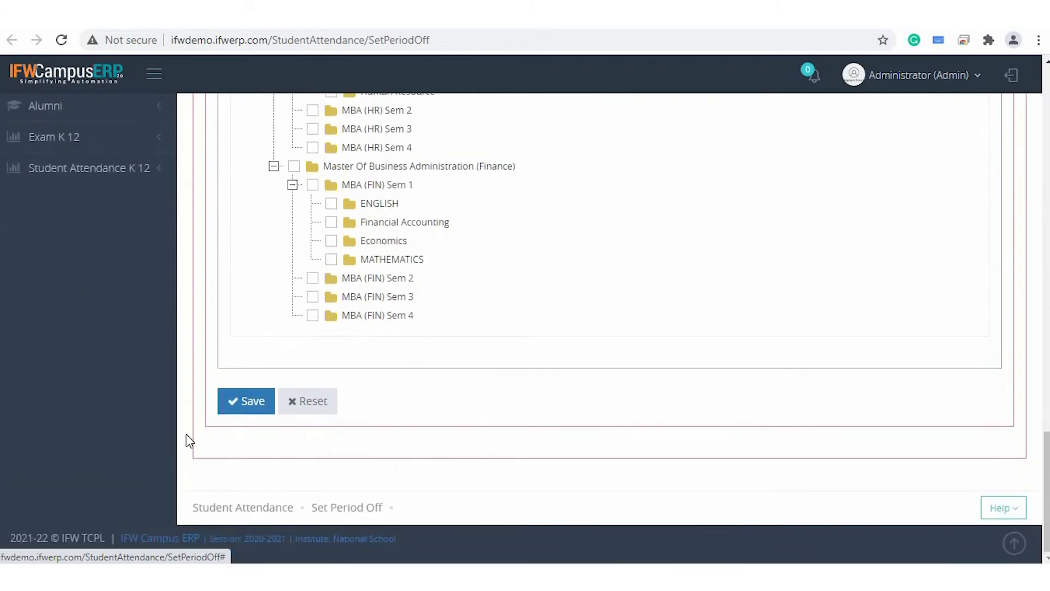
{"action": "left_click", "coordinate": [243, 409]}
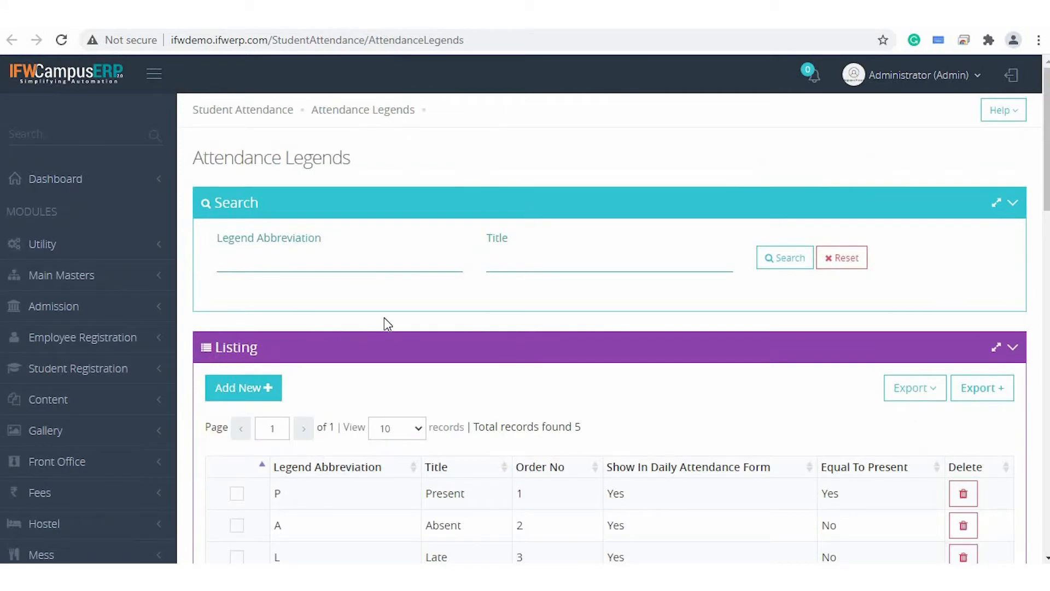
- Start a new attendance legend with abbreviation DL, title Duty Leave and order number 6
{"action": "scroll", "coordinate": [384, 317], "scroll_direction": "down", "scroll_amount": 1}
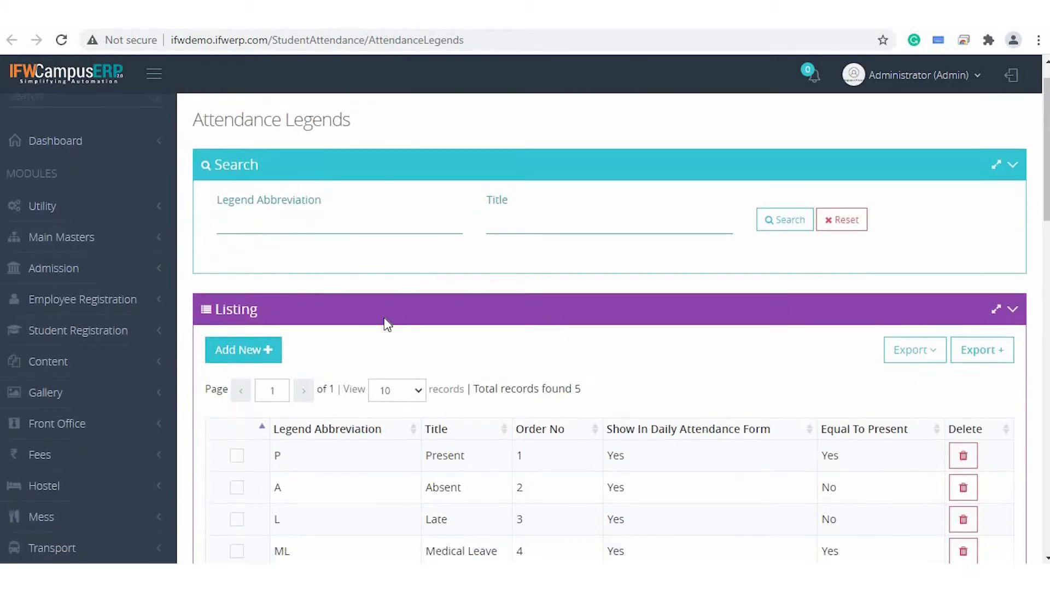
{"action": "scroll", "coordinate": [384, 317], "scroll_direction": "up", "scroll_amount": 1}
{"action": "scroll", "coordinate": [384, 317], "scroll_direction": "down", "scroll_amount": 3}
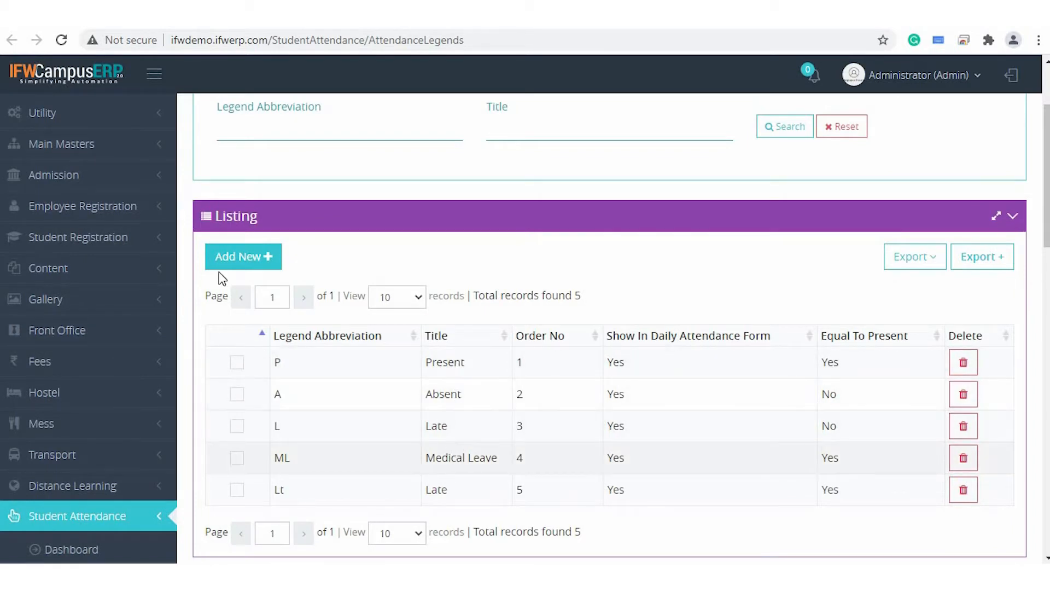
{"action": "left_click", "coordinate": [247, 252]}
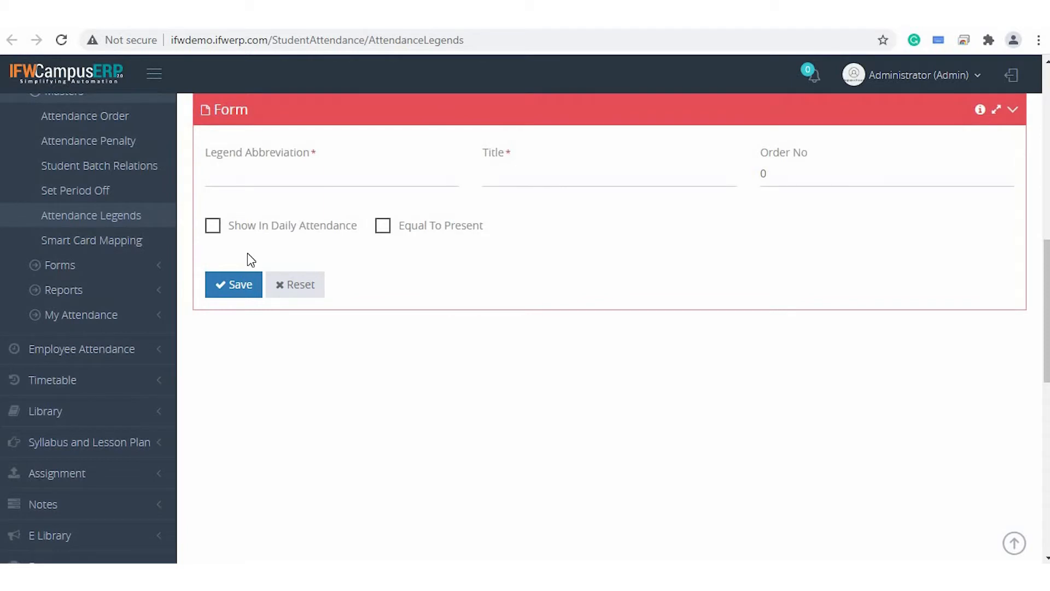
{"action": "left_click", "coordinate": [362, 164]}
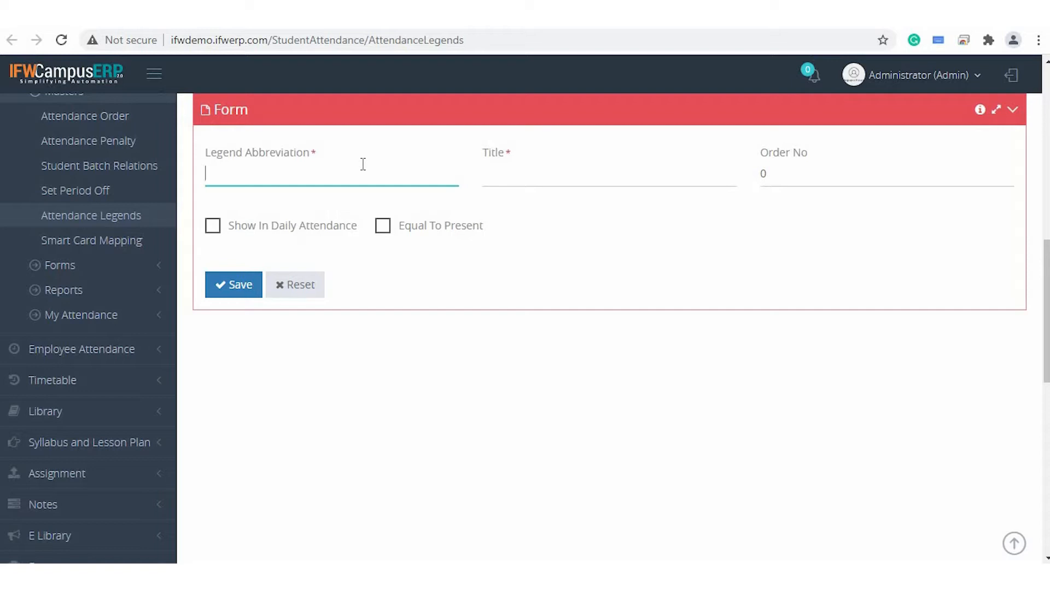
{"action": "key", "text": "Tab"}
{"action": "type", "text": "Duty Leave"}
{"action": "key", "text": "Tab"}
{"action": "type", "text": "6"}
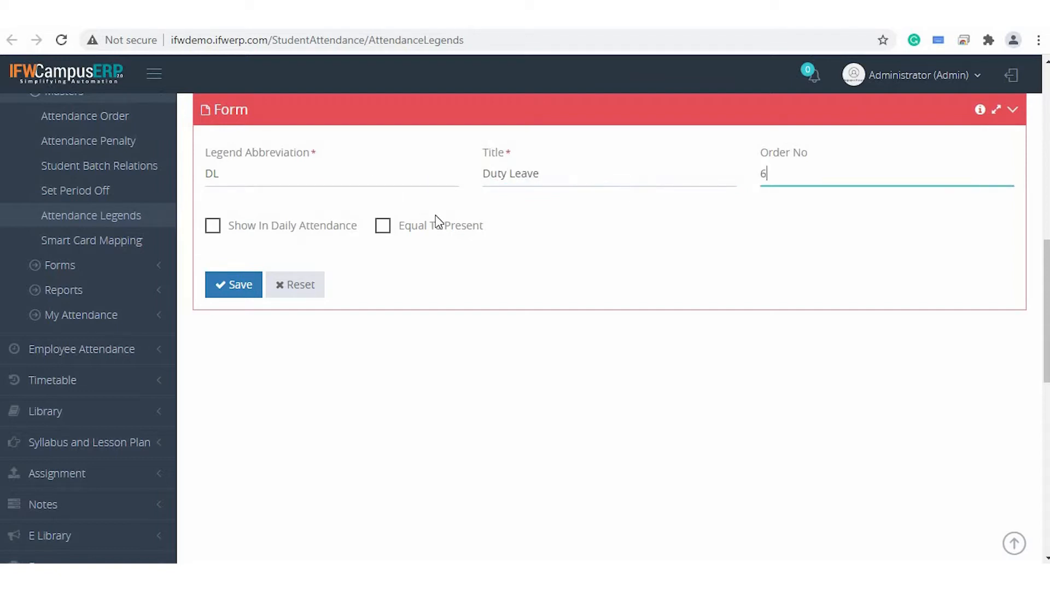
- Enable Show In Daily Attendance and Equal To Present for the Duty Leave legend and save it
{"action": "left_click", "coordinate": [211, 235]}
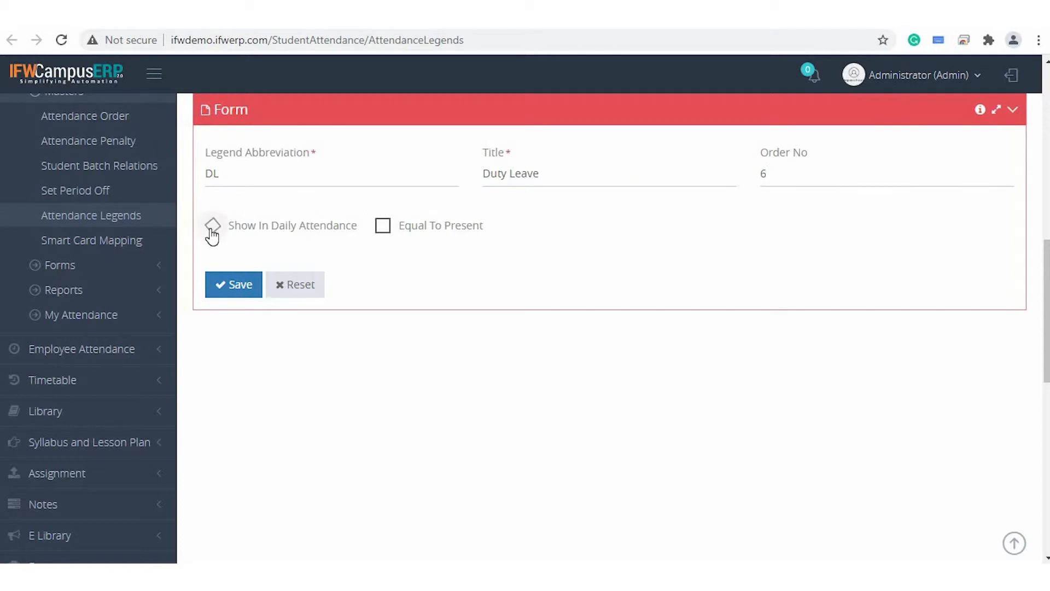
{"action": "left_click", "coordinate": [383, 232]}
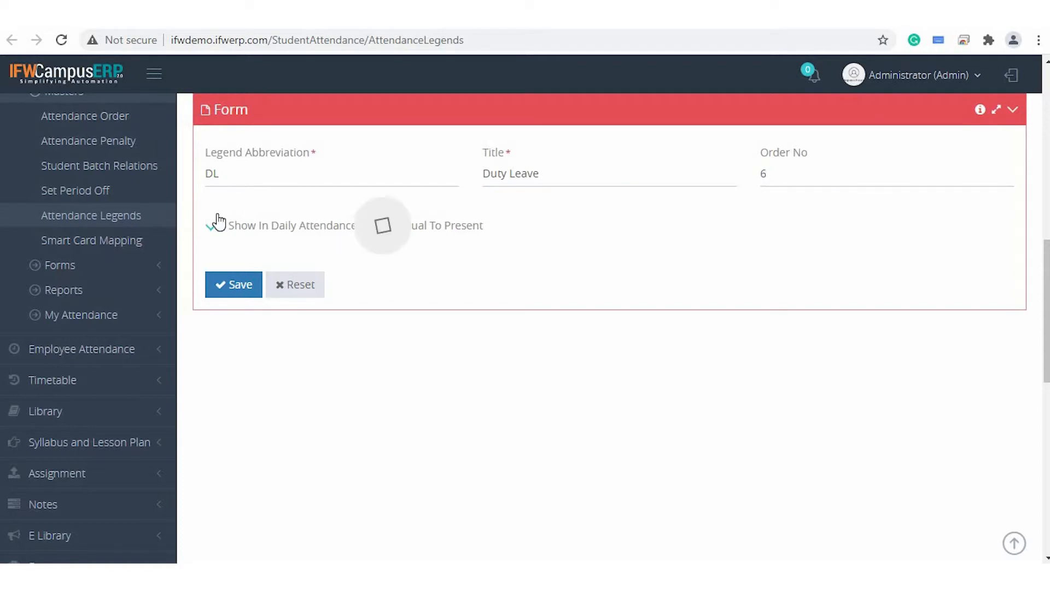
{"action": "left_click", "coordinate": [223, 280]}
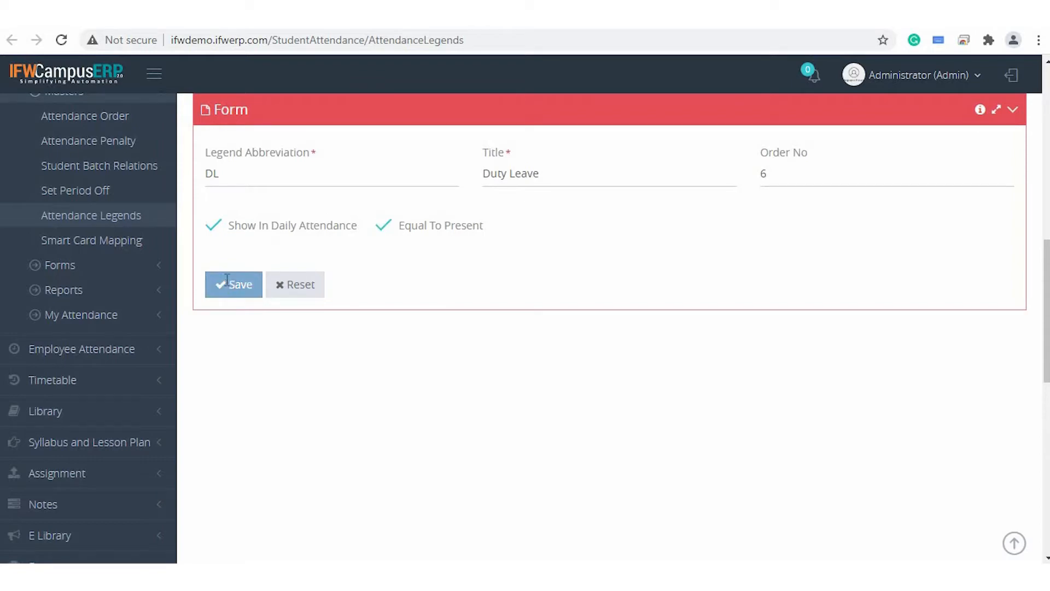
- Print the attendance legends listing
{"action": "scroll", "coordinate": [475, 303], "scroll_direction": "up", "scroll_amount": 2}
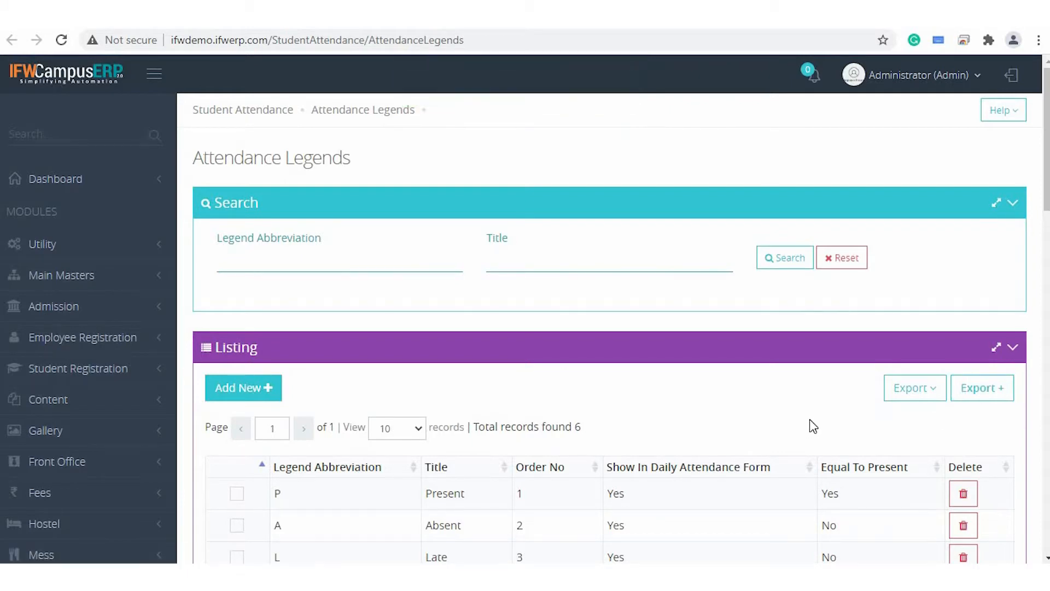
{"action": "scroll", "coordinate": [810, 426], "scroll_direction": "down", "scroll_amount": 1}
{"action": "left_click", "coordinate": [914, 316]}
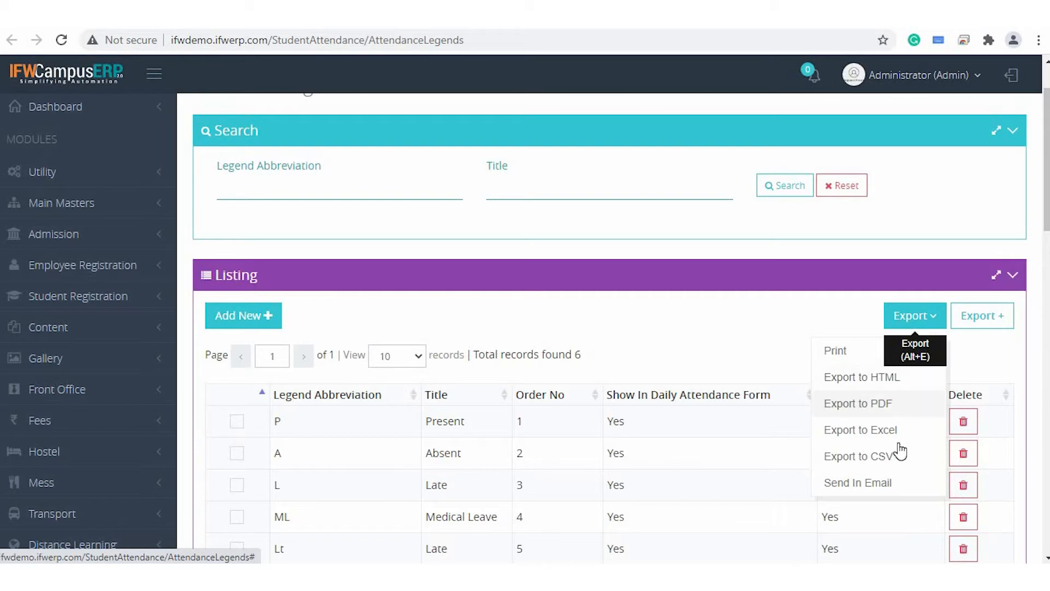
{"action": "left_click", "coordinate": [845, 354]}
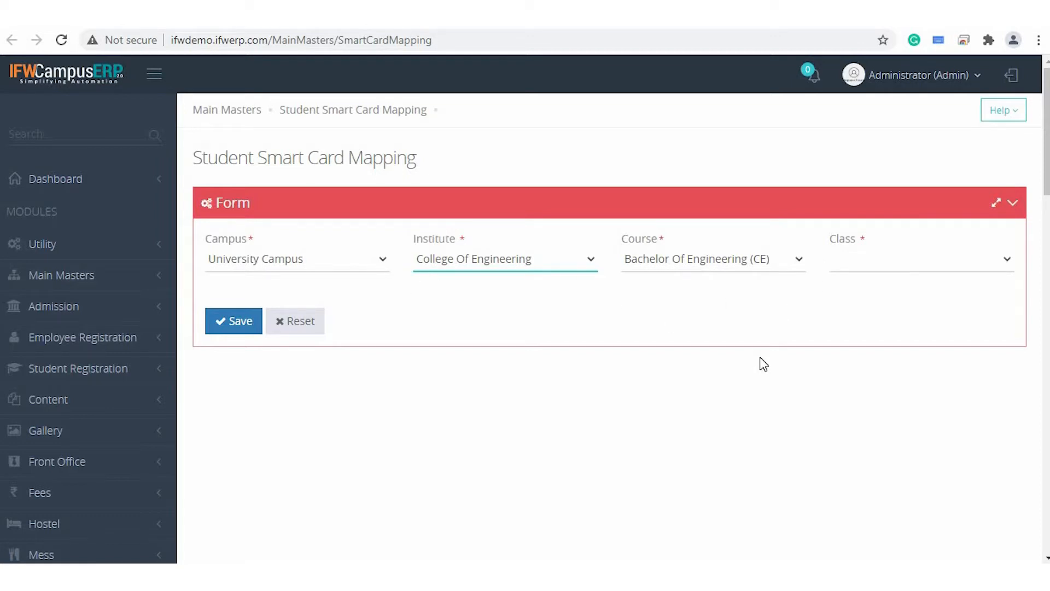
- Set the smart card mapping class to B.TECH (CE) SEM 2 and look through its student list
{"action": "left_click", "coordinate": [880, 259]}
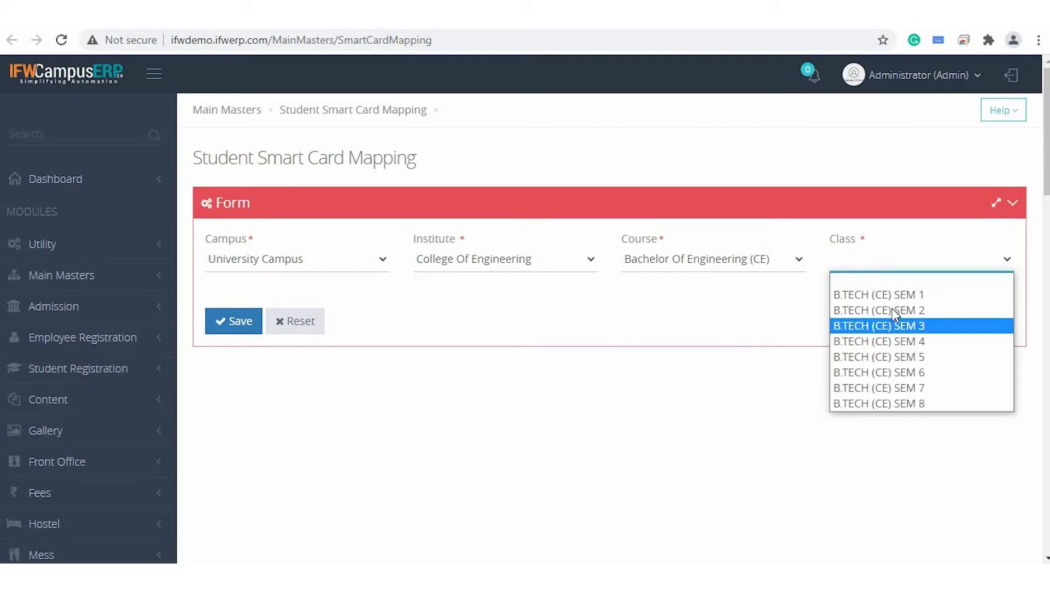
{"action": "left_click", "coordinate": [875, 310]}
{"action": "left_click", "coordinate": [249, 322]}
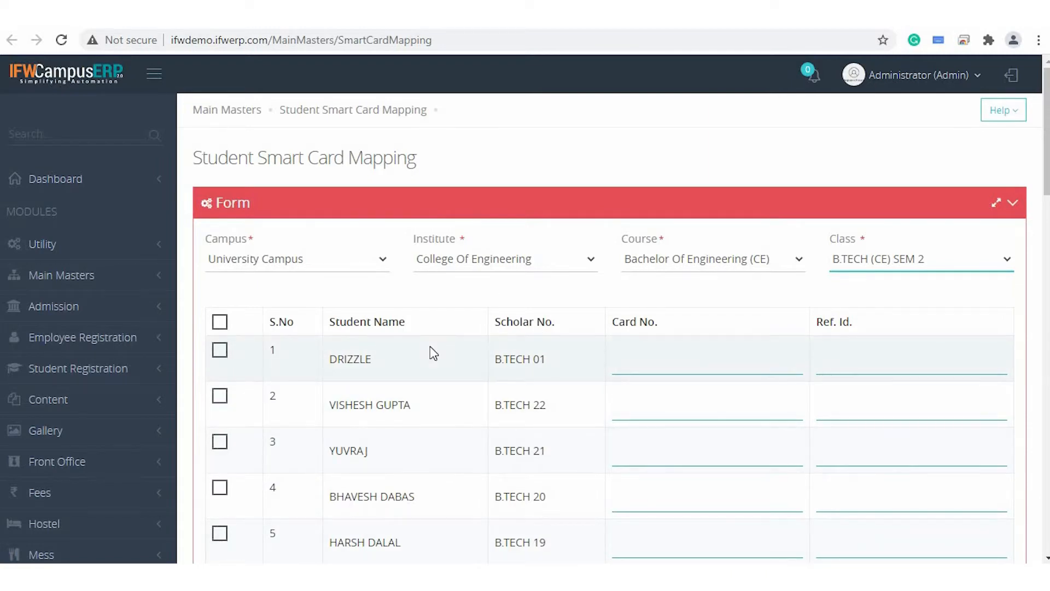
{"action": "scroll", "coordinate": [434, 352], "scroll_direction": "down", "scroll_amount": 8}
{"action": "scroll", "coordinate": [429, 351], "scroll_direction": "up", "scroll_amount": 10}
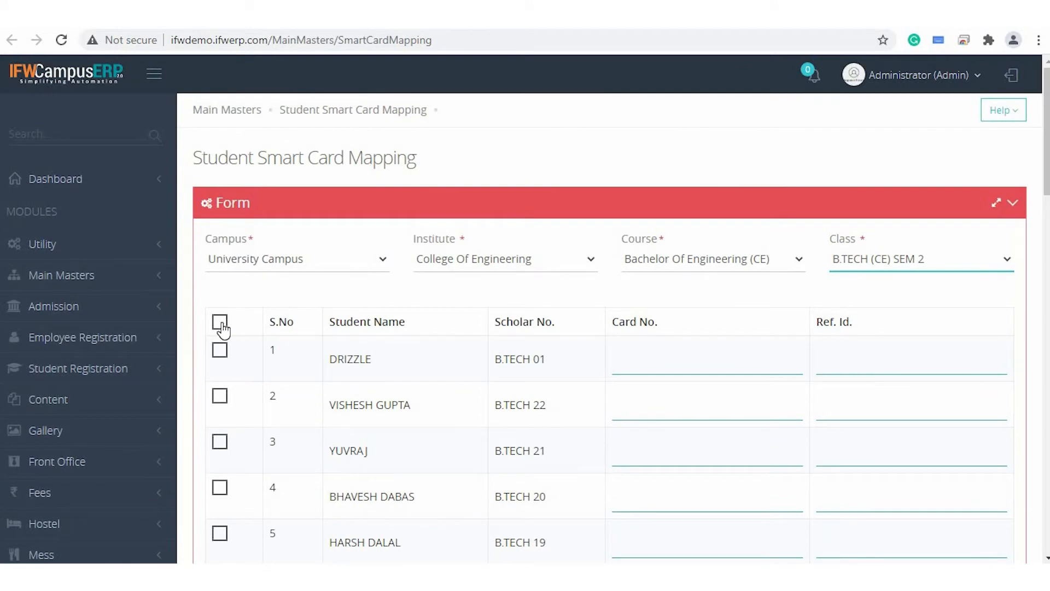
- Select all students and enter sequential card numbers and reference IDs for the first ten, reviewing the entries
{"action": "left_click", "coordinate": [220, 322]}
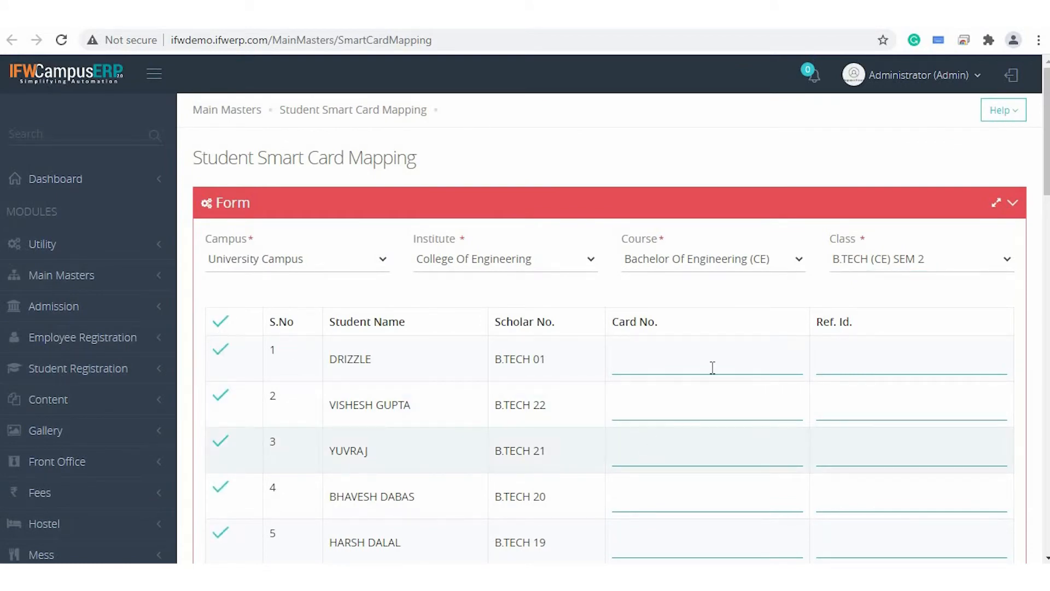
{"action": "type", "text": "401"}
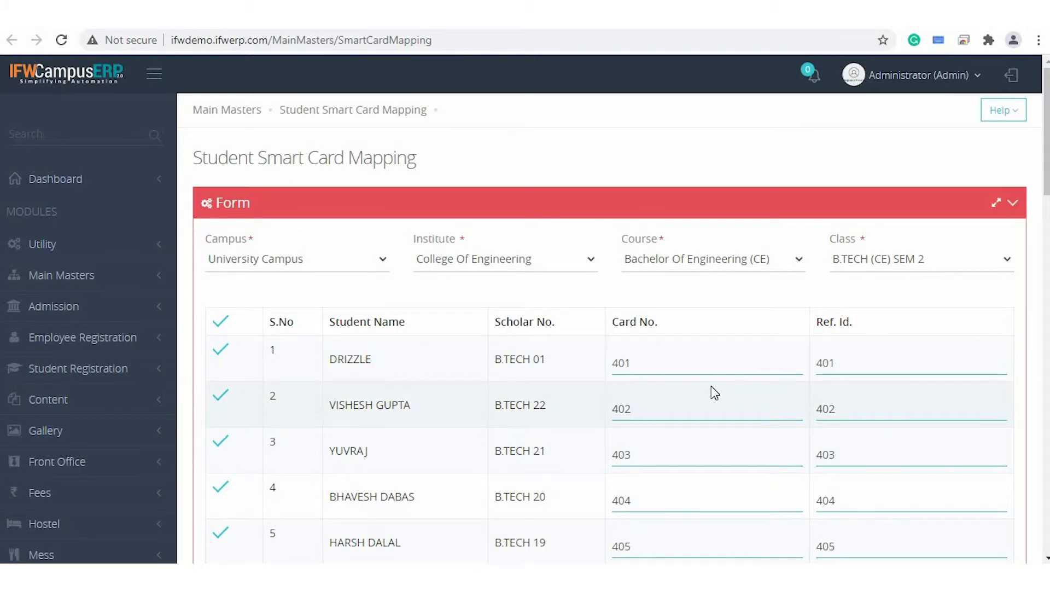
{"action": "scroll", "coordinate": [711, 386], "scroll_direction": "down", "scroll_amount": 1}
{"action": "scroll", "coordinate": [711, 385], "scroll_direction": "down", "scroll_amount": 3}
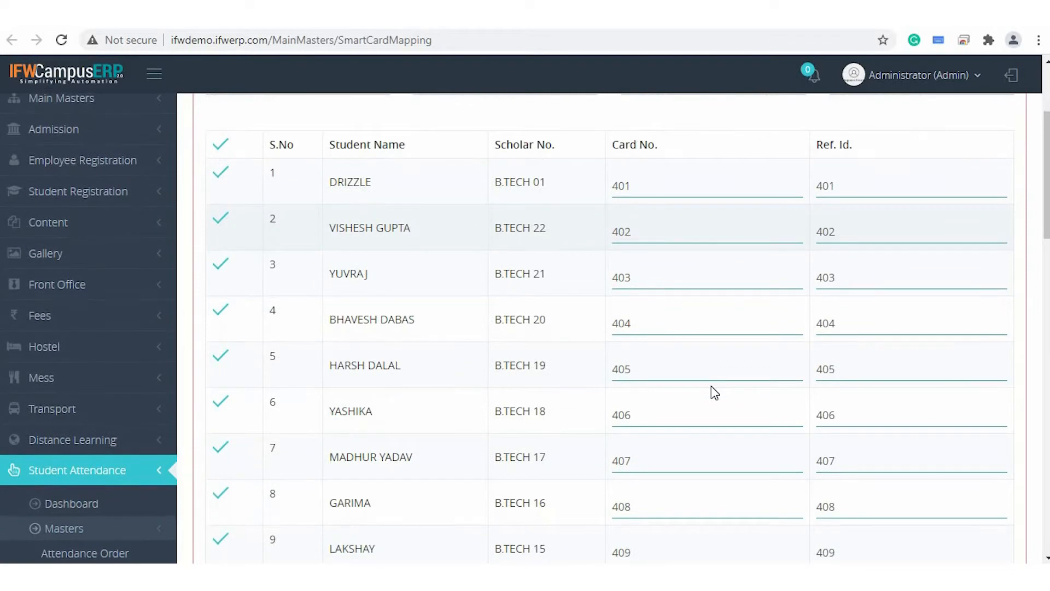
{"action": "scroll", "coordinate": [711, 386], "scroll_direction": "up", "scroll_amount": 4}
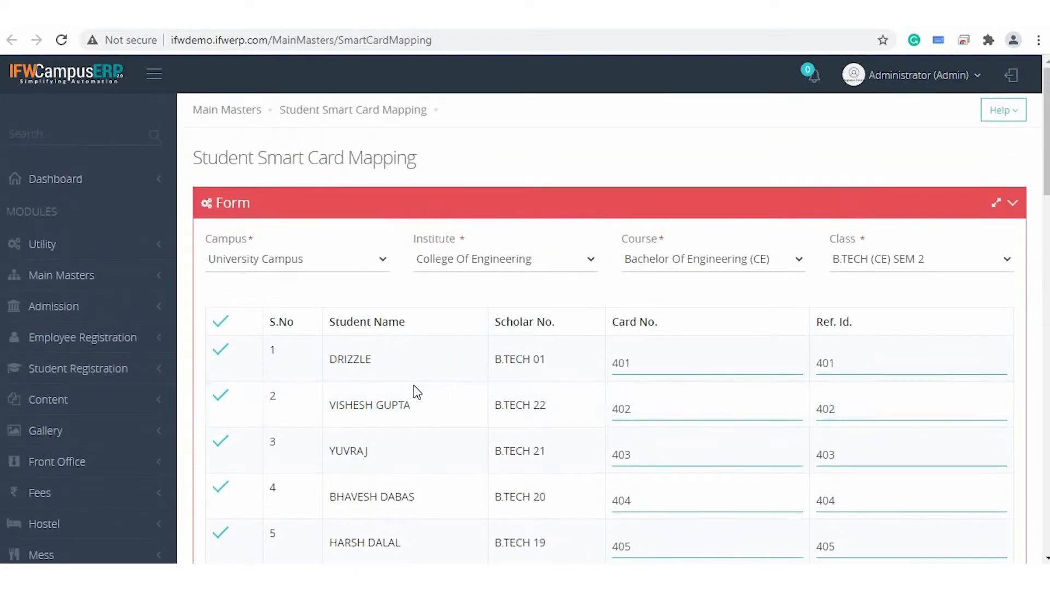
- Open the Student Attendance forms and start a new Daily Attendance entry
{"action": "scroll", "coordinate": [77, 461], "scroll_direction": "down", "scroll_amount": 6}
{"action": "scroll", "coordinate": [77, 465], "scroll_direction": "down", "scroll_amount": 5}
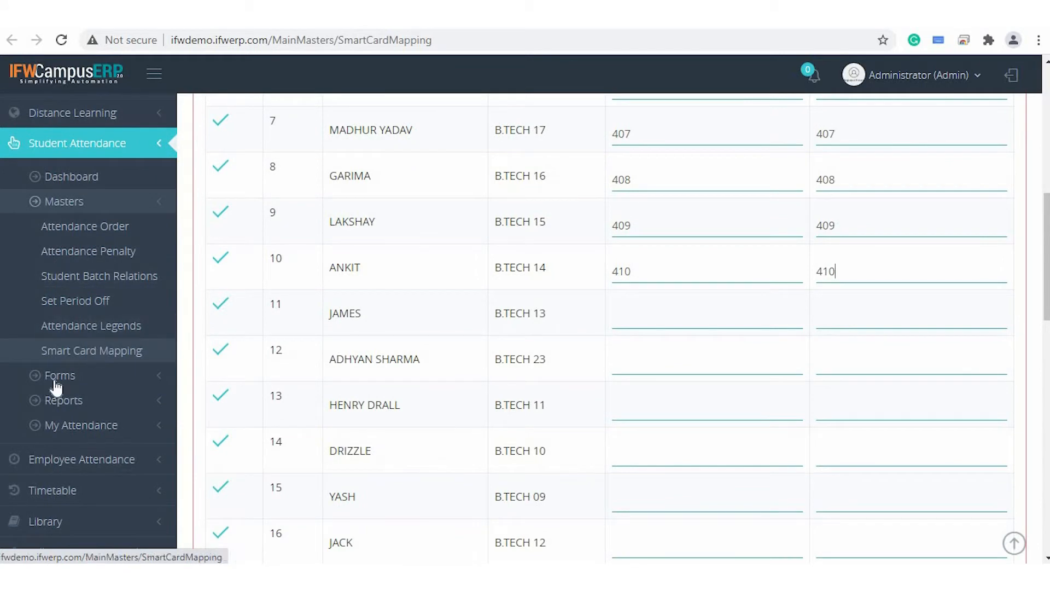
{"action": "left_click", "coordinate": [104, 382]}
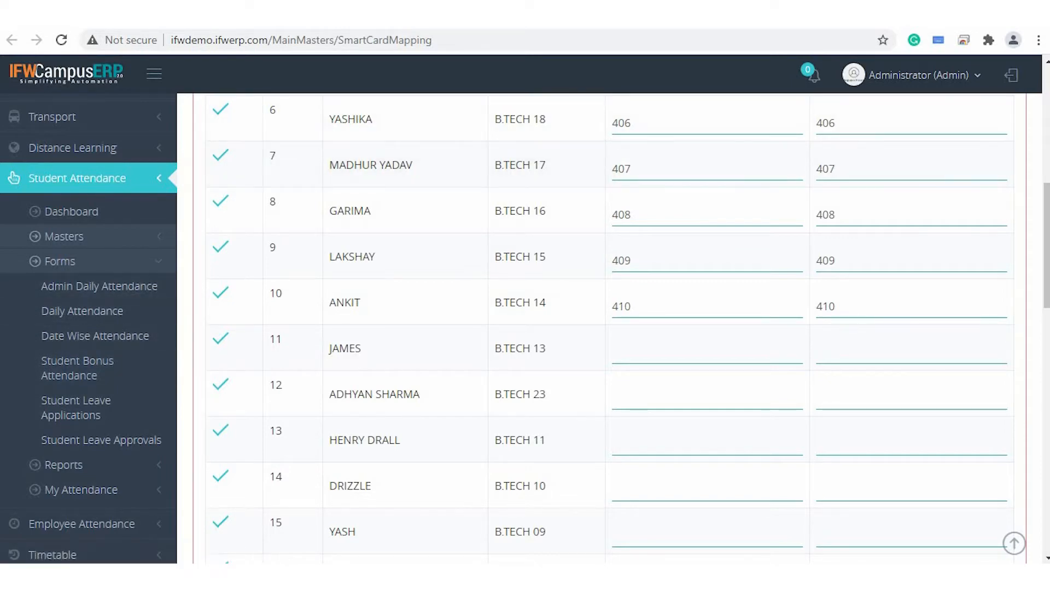
{"action": "key", "text": "ctrl+Tab"}
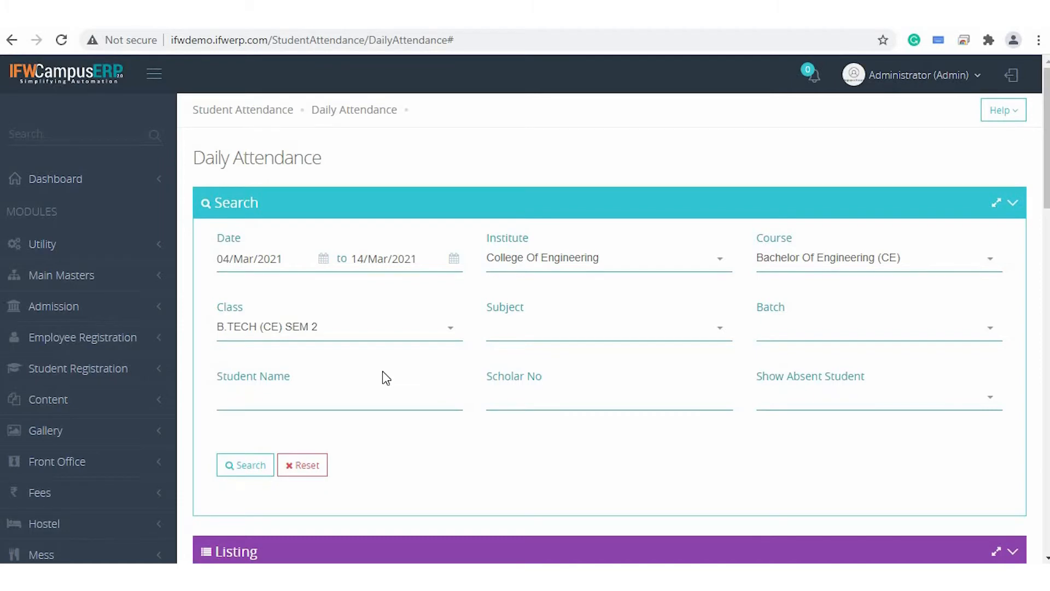
{"action": "scroll", "coordinate": [387, 378], "scroll_direction": "down", "scroll_amount": 2}
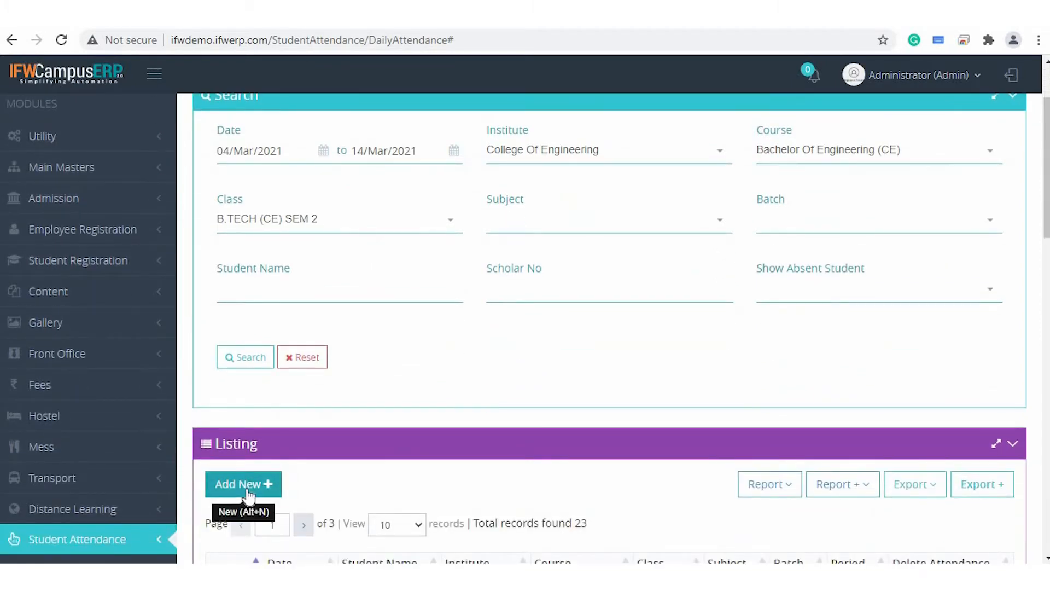
{"action": "left_click", "coordinate": [246, 490]}
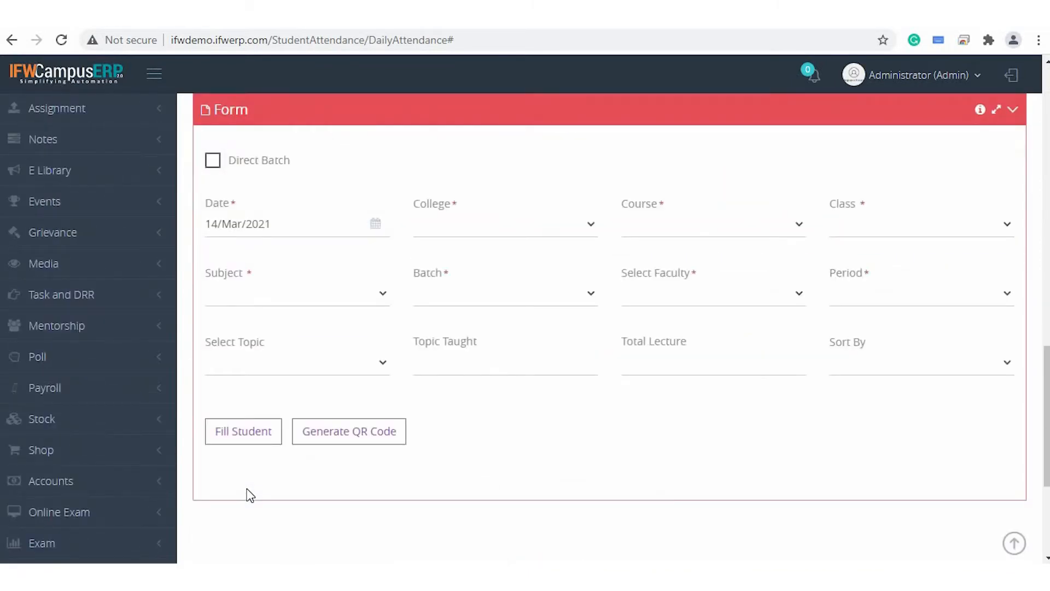
- Set the daily attendance college to College Of Engineering and the class to B.TECH (CE) SEM 2
{"action": "left_click", "coordinate": [470, 224]}
{"action": "left_click", "coordinate": [481, 276]}
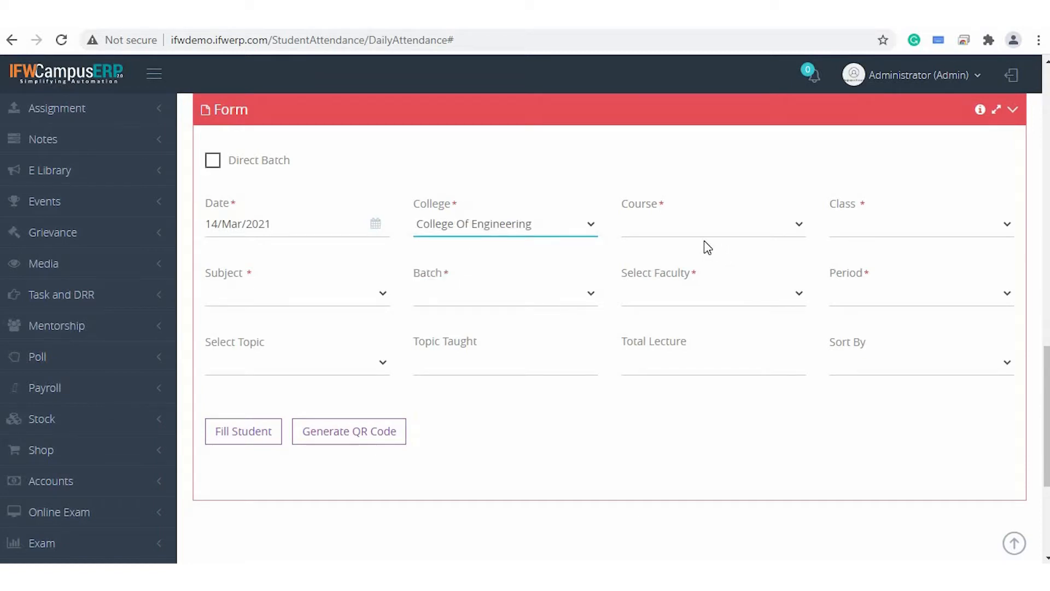
{"action": "left_click", "coordinate": [874, 226]}
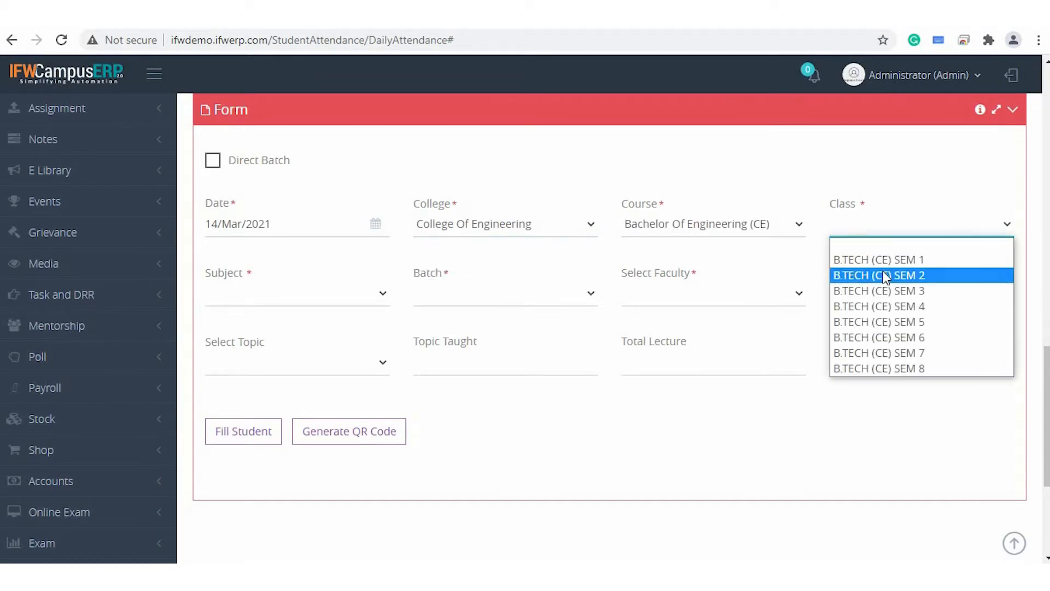
{"action": "left_click", "coordinate": [883, 271]}
- Set the subject to Engineering Mathematics, the batch to EM and the period to 3, and choose the faculty member
{"action": "left_click", "coordinate": [303, 295]}
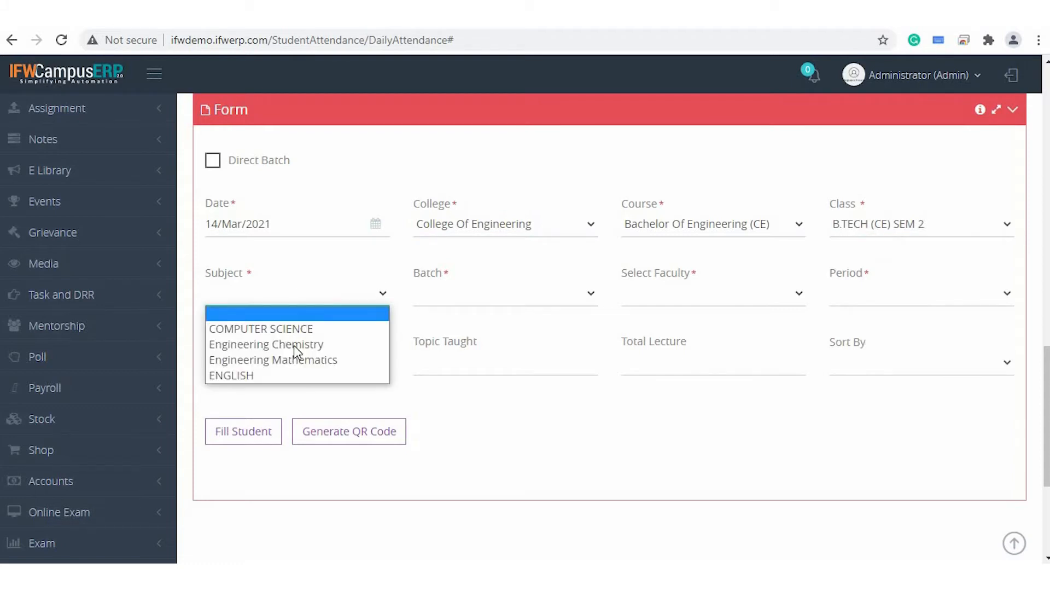
{"action": "left_click", "coordinate": [304, 366]}
{"action": "left_click", "coordinate": [487, 294]}
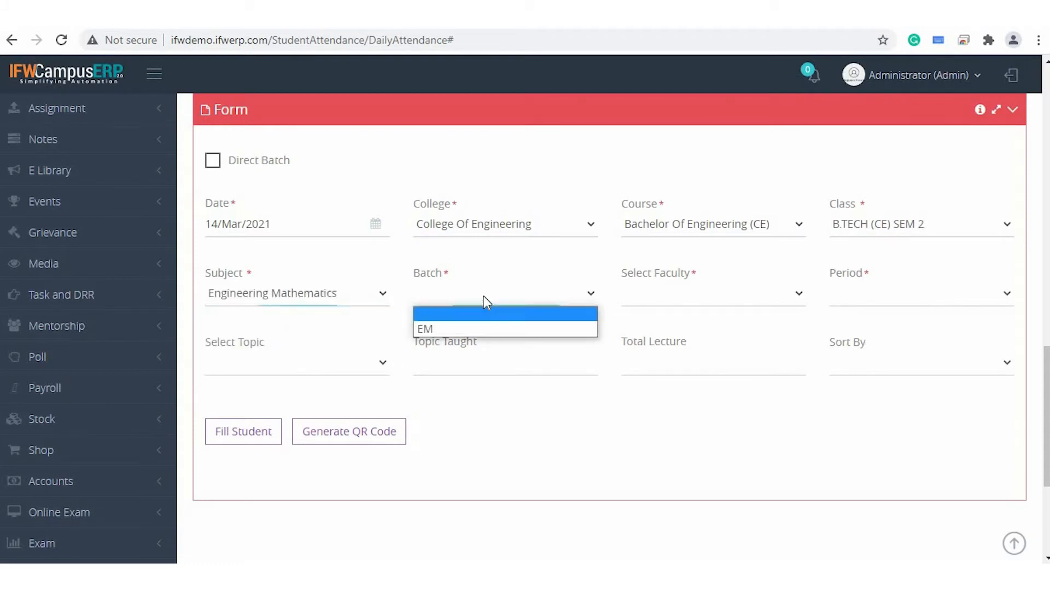
{"action": "left_click", "coordinate": [478, 328]}
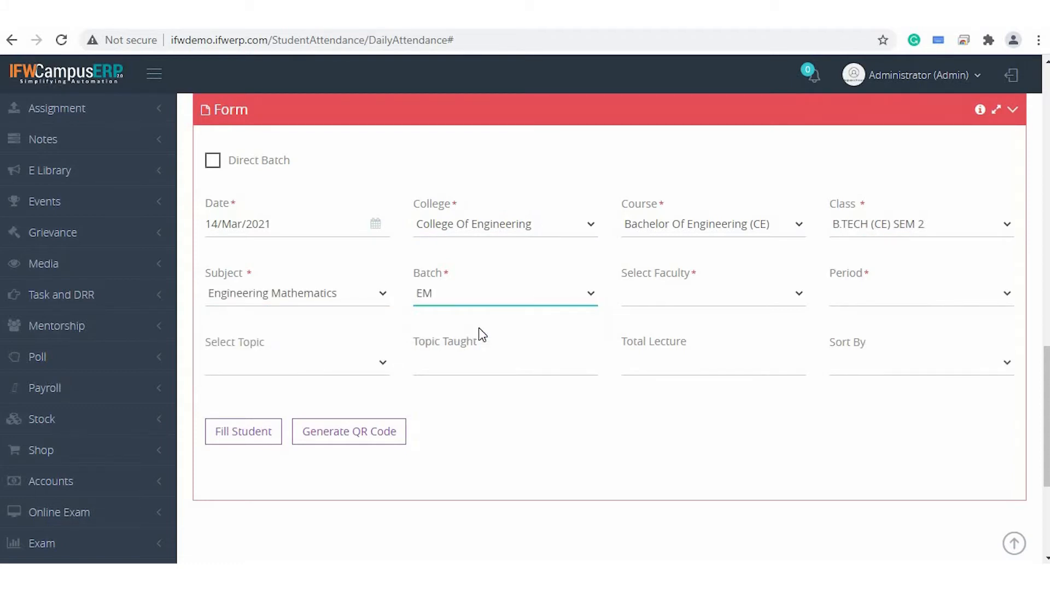
{"action": "left_click", "coordinate": [676, 293]}
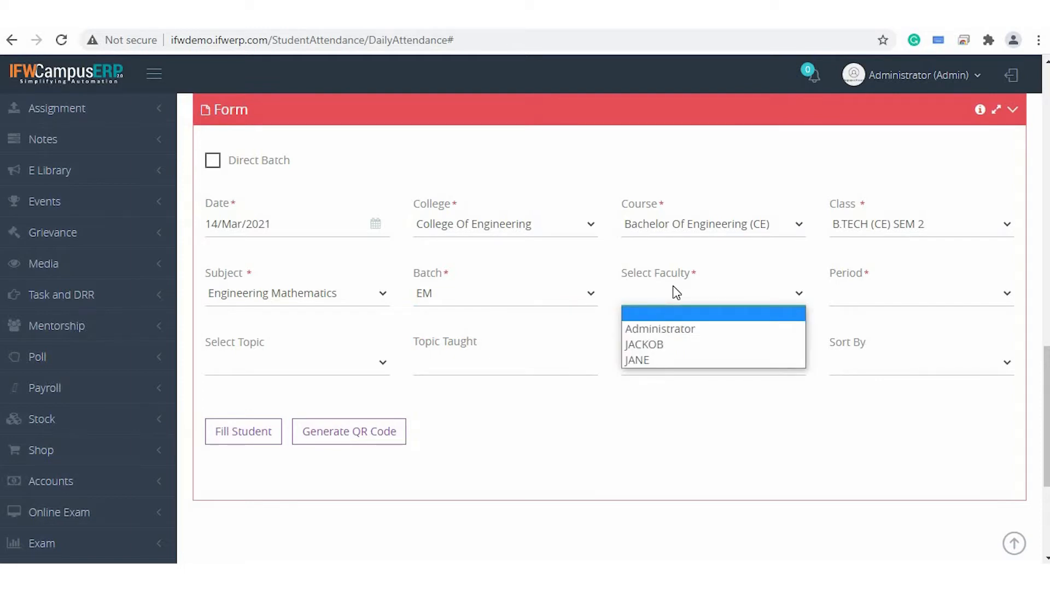
{"action": "left_click", "coordinate": [654, 359]}
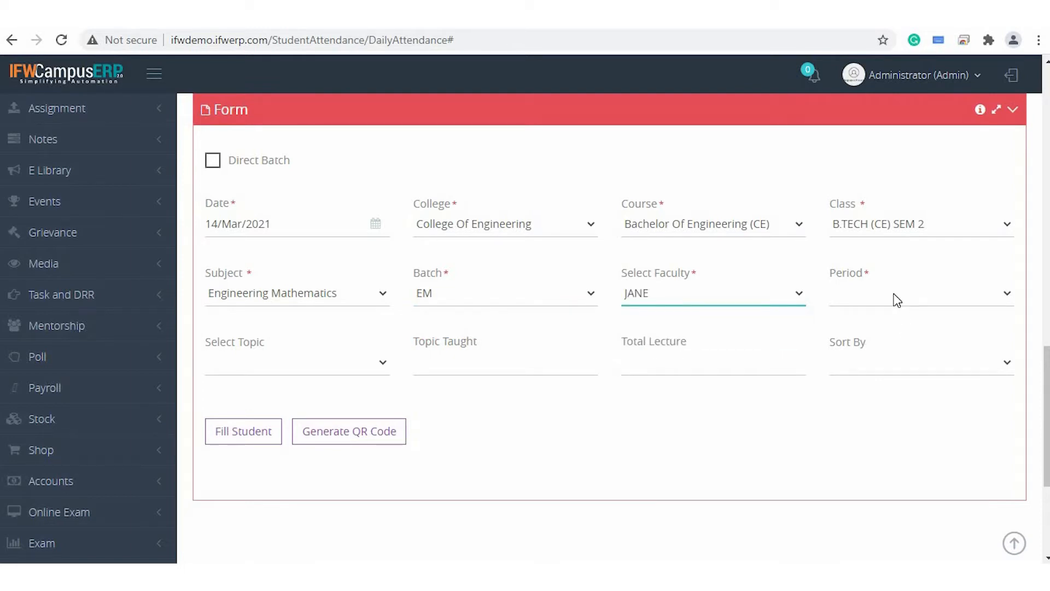
{"action": "left_click", "coordinate": [895, 298]}
{"action": "left_click", "coordinate": [869, 359]}
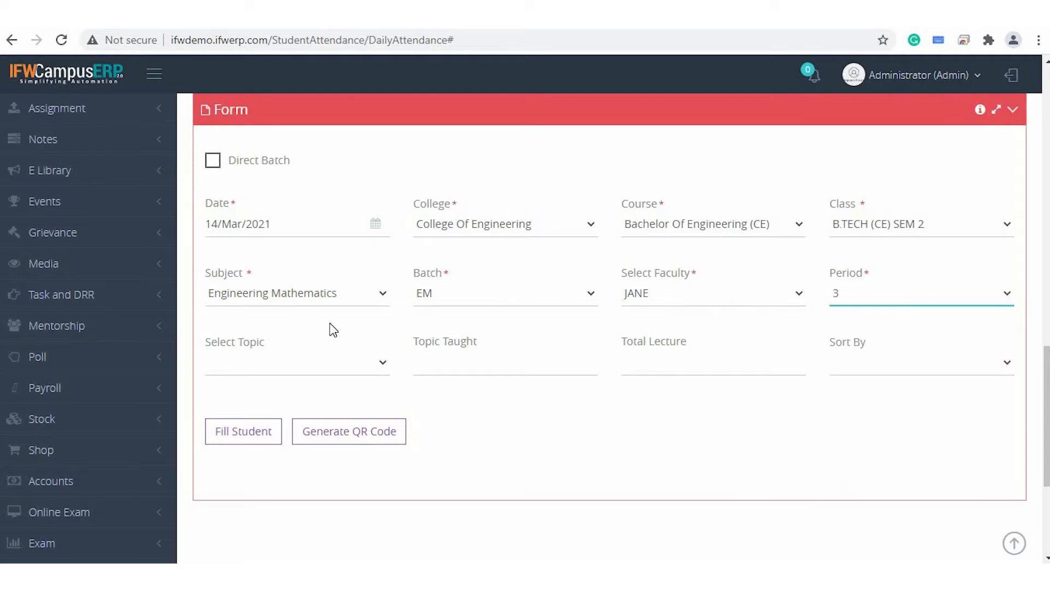
- Fill in the batch's student list and enter Algebra as the topic taught
{"action": "left_click", "coordinate": [246, 434]}
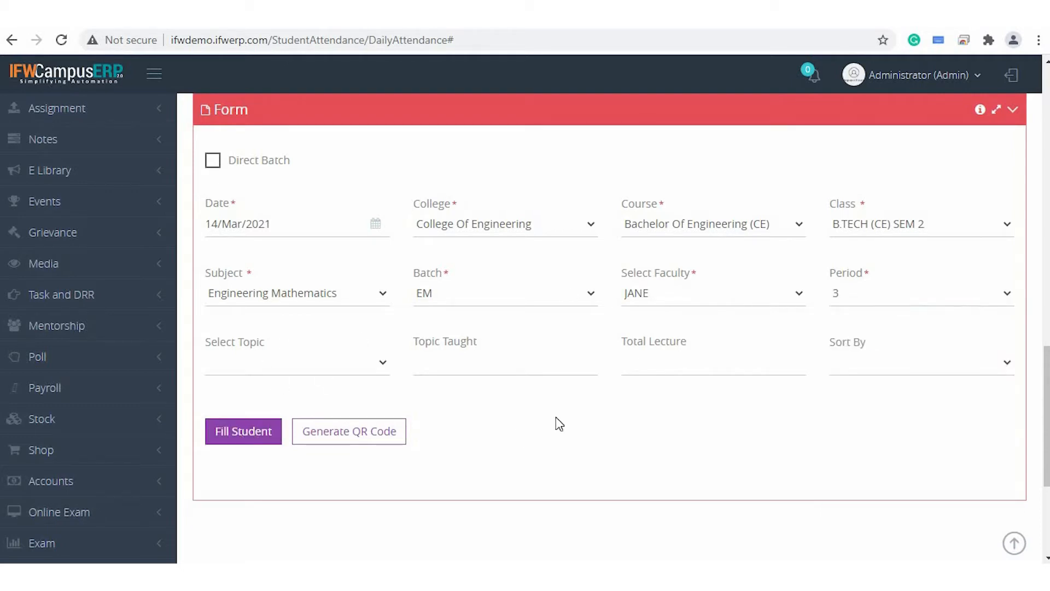
{"action": "left_click", "coordinate": [486, 368]}
{"action": "scroll", "coordinate": [484, 368], "scroll_direction": "down", "scroll_amount": 2}
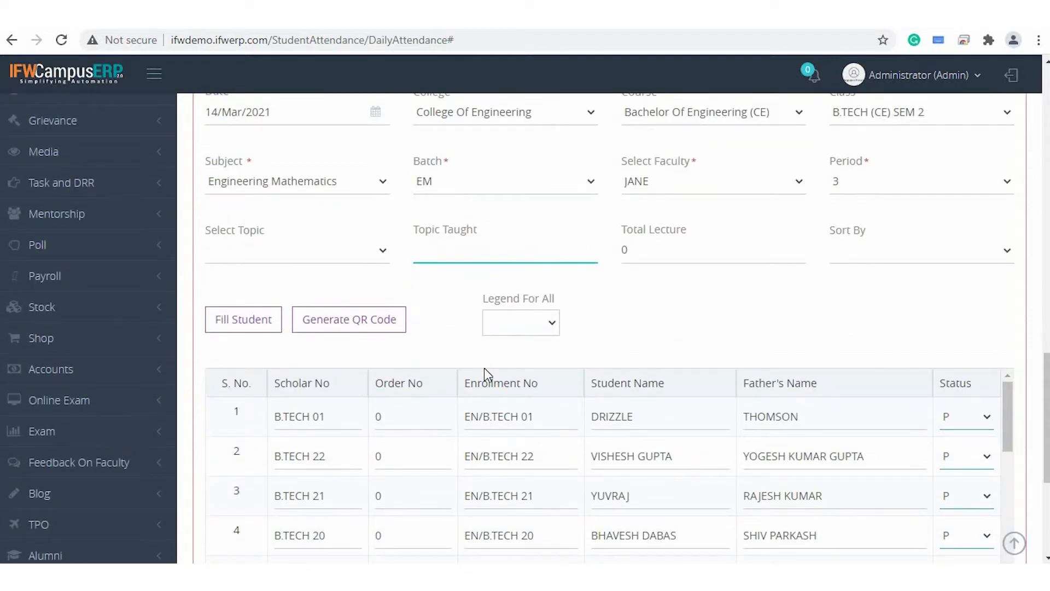
{"action": "type", "text": "Algebra"}
- Mark the student in row 4 as ML, row 6 as DL and row 7 as Lt in the attendance list
{"action": "scroll", "coordinate": [504, 360], "scroll_direction": "down", "scroll_amount": 2}
{"action": "scroll", "coordinate": [546, 382], "scroll_direction": "up", "scroll_amount": 1}
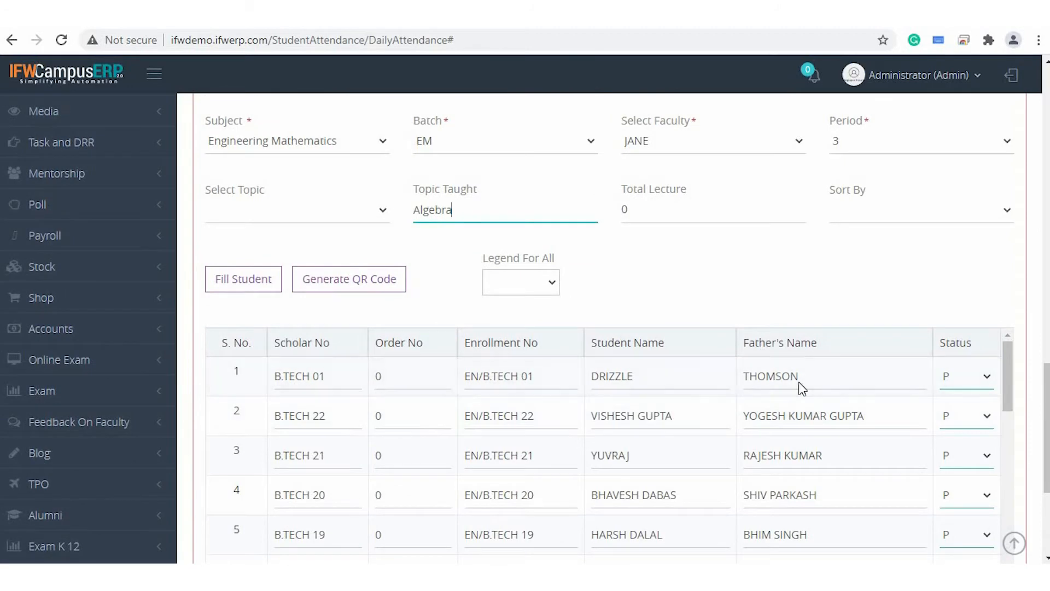
{"action": "scroll", "coordinate": [819, 402], "scroll_direction": "down", "scroll_amount": 3}
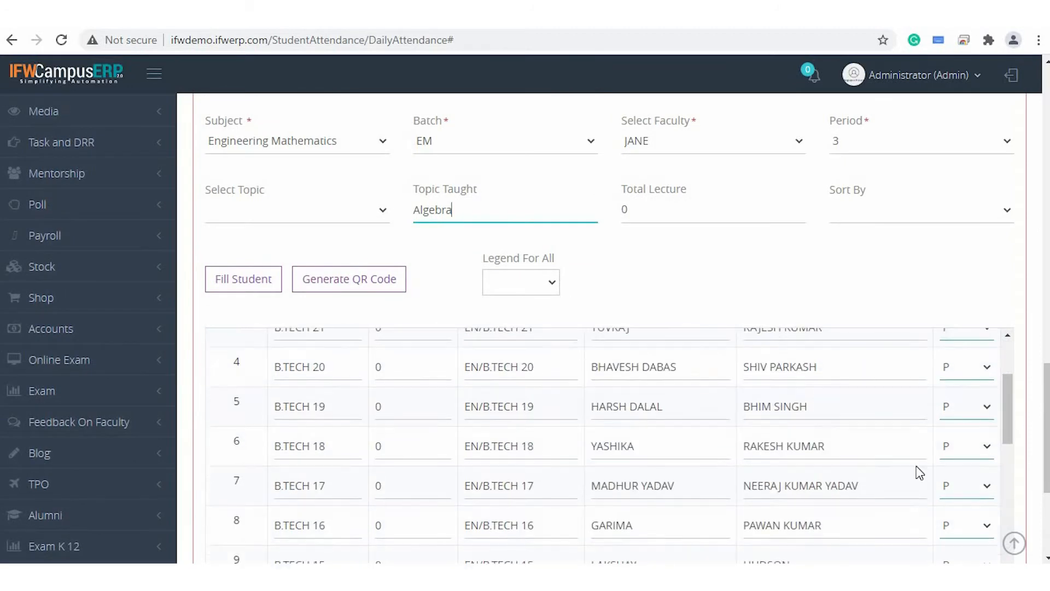
{"action": "left_click", "coordinate": [959, 376]}
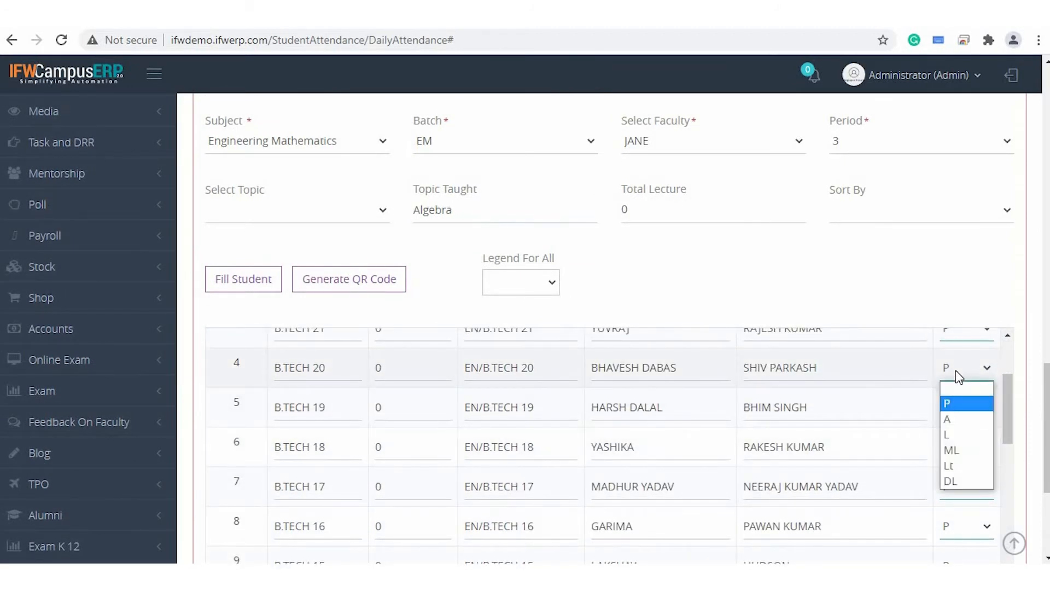
{"action": "left_click", "coordinate": [965, 453]}
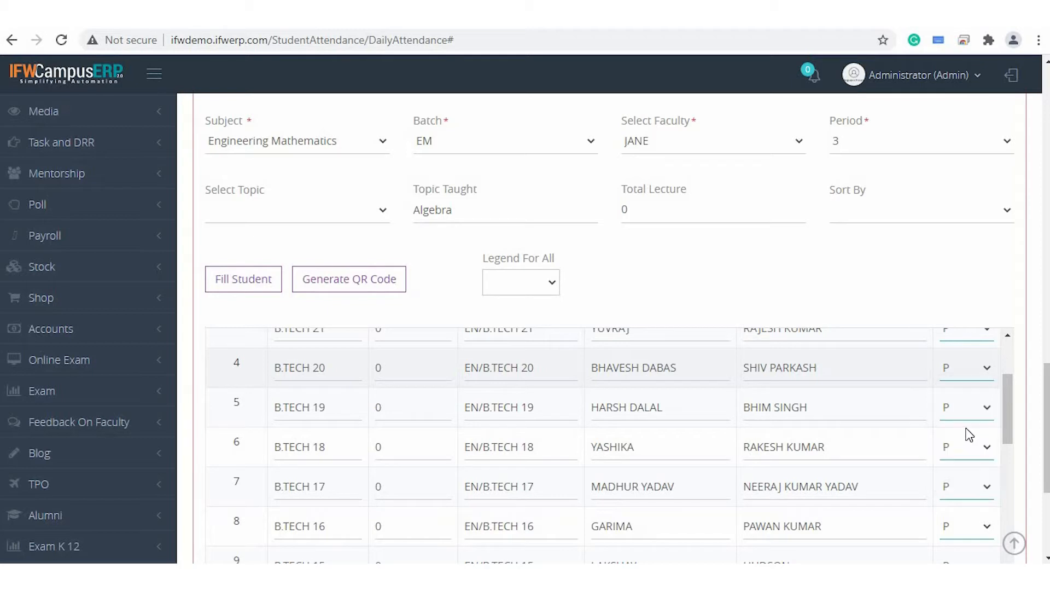
{"action": "left_click", "coordinate": [963, 446]}
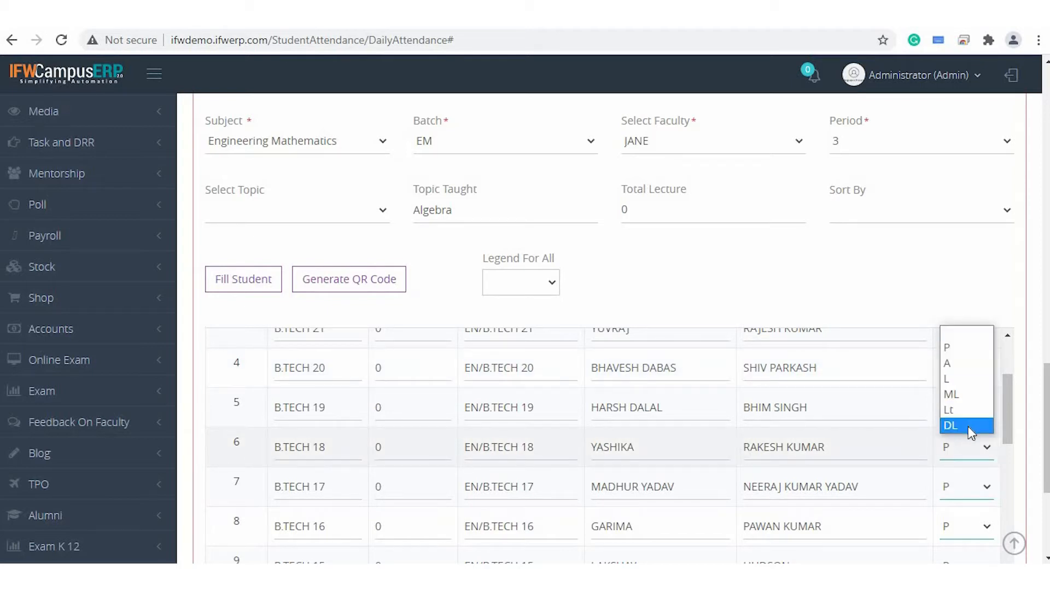
{"action": "left_click", "coordinate": [968, 426]}
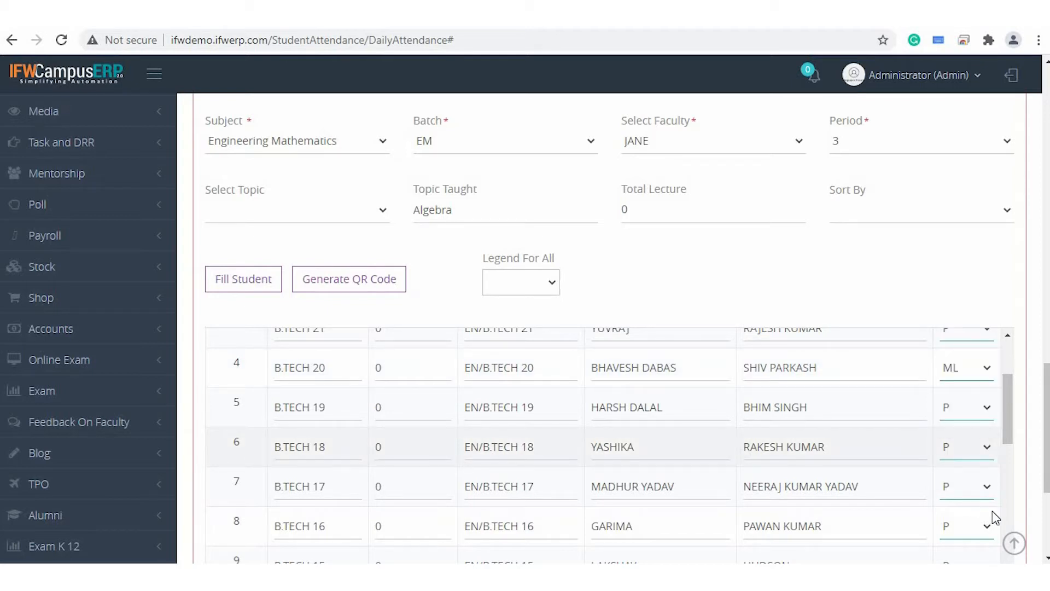
{"action": "left_click", "coordinate": [969, 495]}
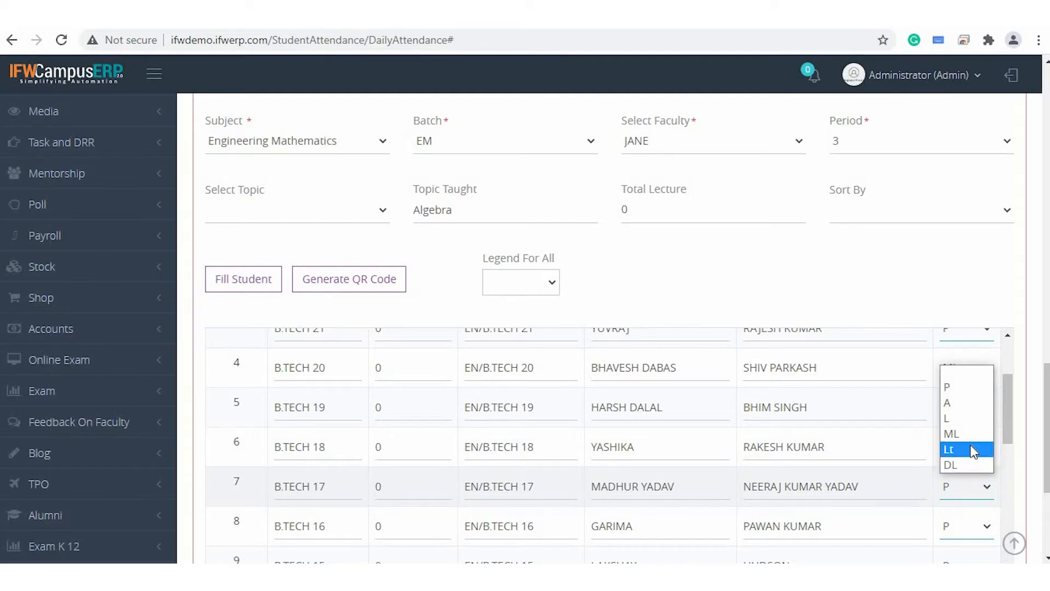
{"action": "left_click", "coordinate": [971, 448]}
- Mark the student in row 9 as A and submit the Engineering Mathematics attendance
{"action": "scroll", "coordinate": [819, 490], "scroll_direction": "down", "scroll_amount": 2}
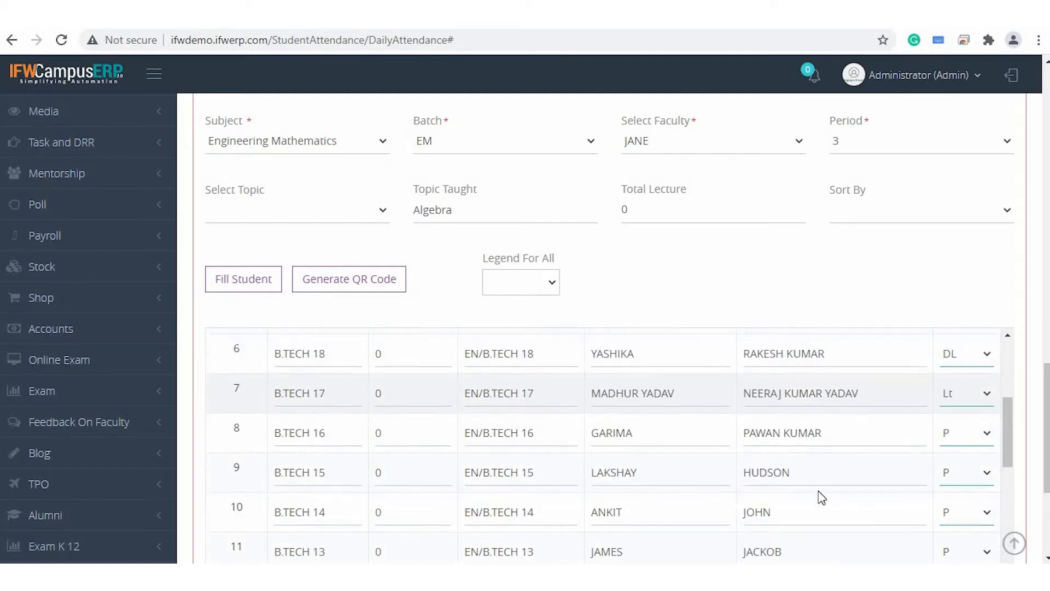
{"action": "left_click", "coordinate": [956, 471]}
{"action": "left_click", "coordinate": [967, 389]}
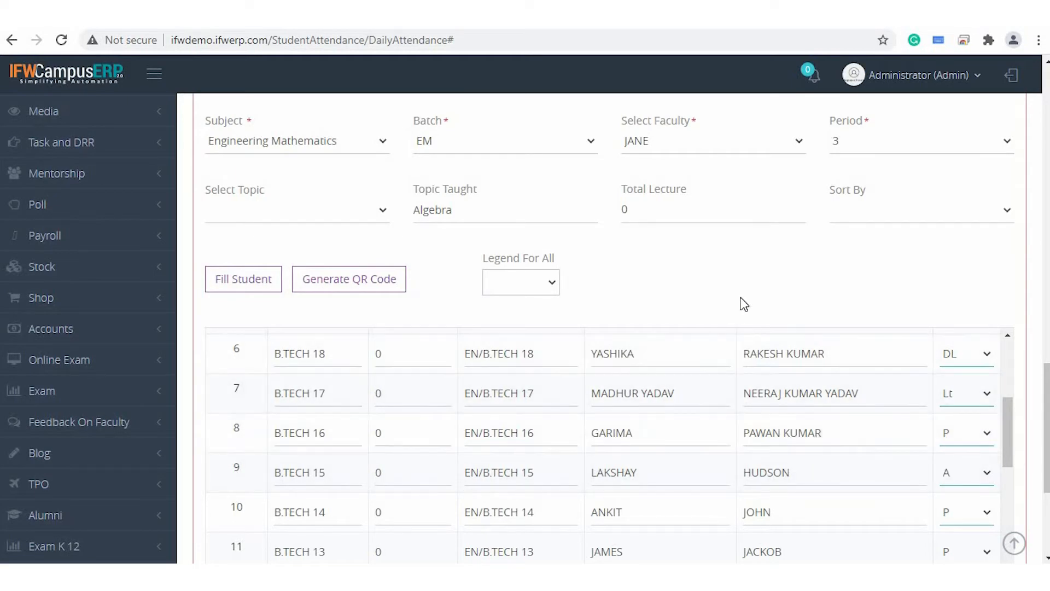
{"action": "scroll", "coordinate": [741, 297], "scroll_direction": "down", "scroll_amount": 4}
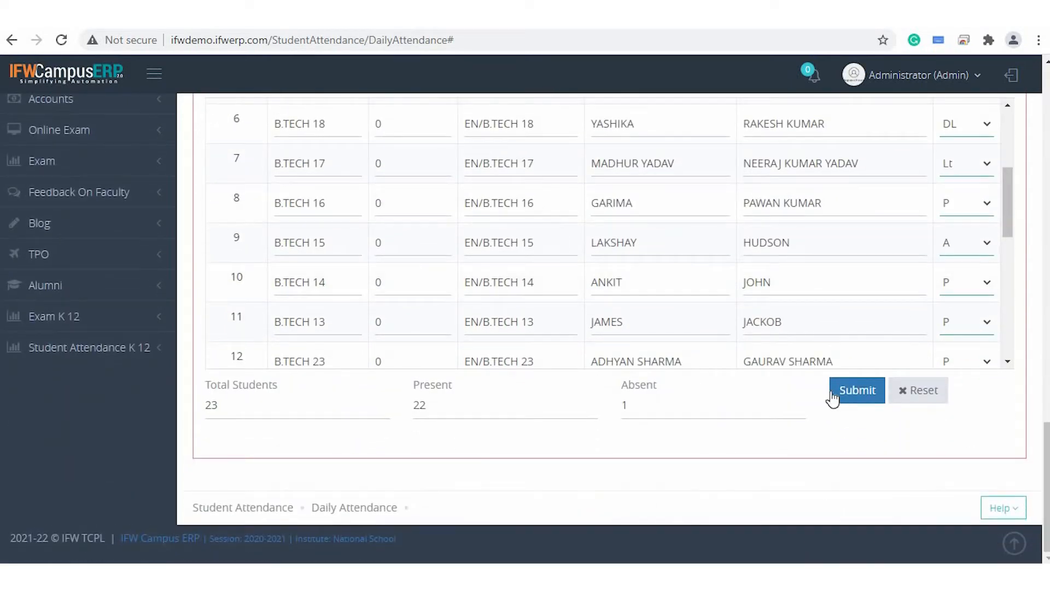
{"action": "left_click", "coordinate": [849, 392]}
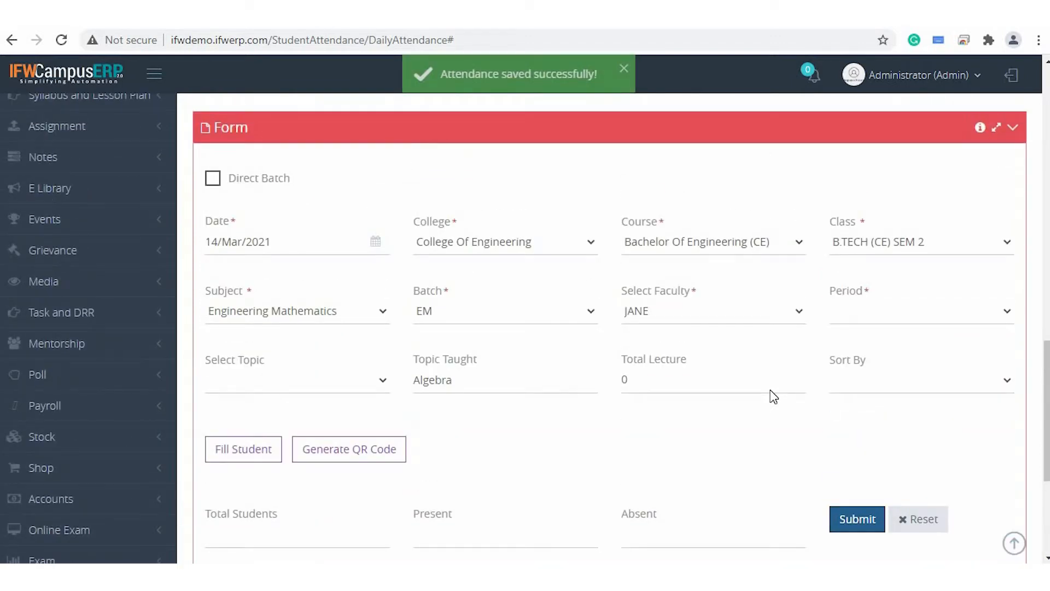
- Start another attendance entry with the college set to College Of Engineering and the class to B.TECH (CE) SEM 2
{"action": "left_click", "coordinate": [471, 228]}
{"action": "left_click", "coordinate": [498, 288]}
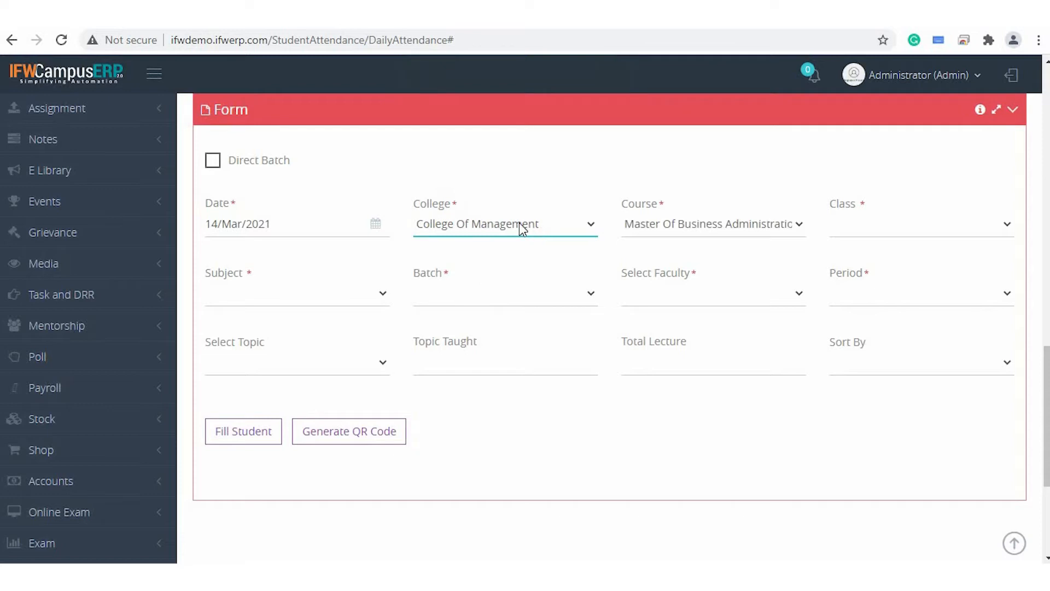
{"action": "left_click", "coordinate": [520, 229]}
{"action": "left_click", "coordinate": [520, 273]}
{"action": "left_click", "coordinate": [868, 225]}
{"action": "left_click", "coordinate": [885, 277]}
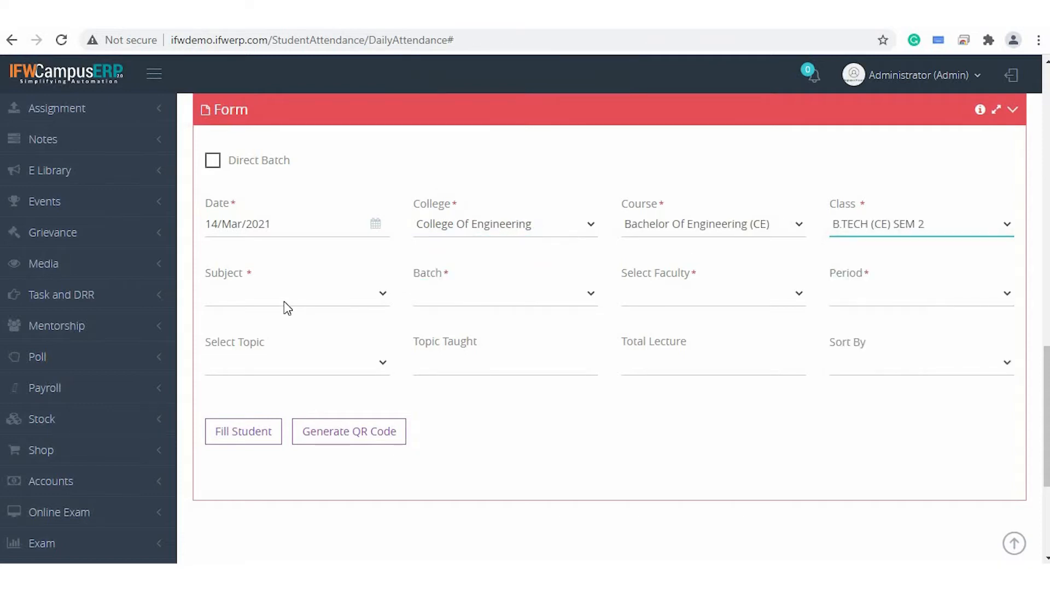
- Set the subject to Engineering Chemistry, the batch to EC-1, the faculty to Administrator and the period to 4
{"action": "left_click", "coordinate": [263, 298]}
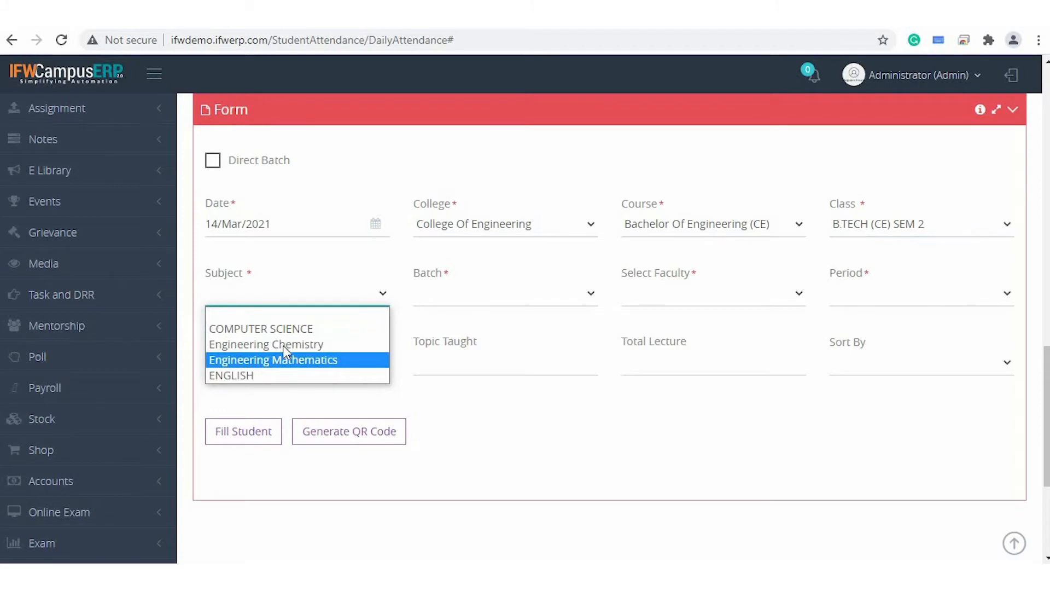
{"action": "left_click", "coordinate": [283, 344]}
{"action": "left_click", "coordinate": [513, 300]}
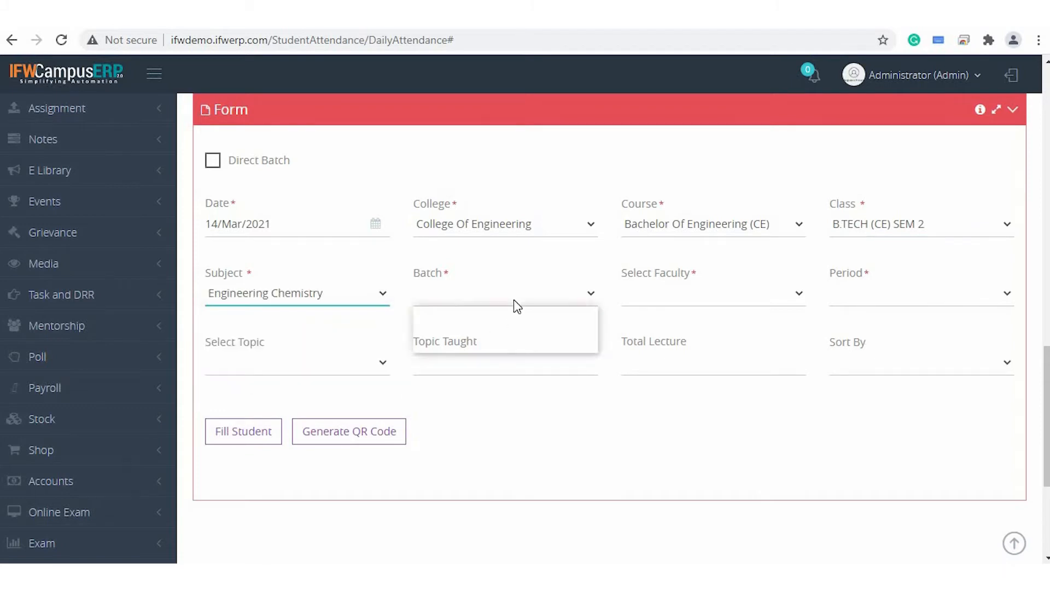
{"action": "left_click", "coordinate": [517, 329]}
{"action": "left_click", "coordinate": [690, 296]}
{"action": "left_click", "coordinate": [684, 328]}
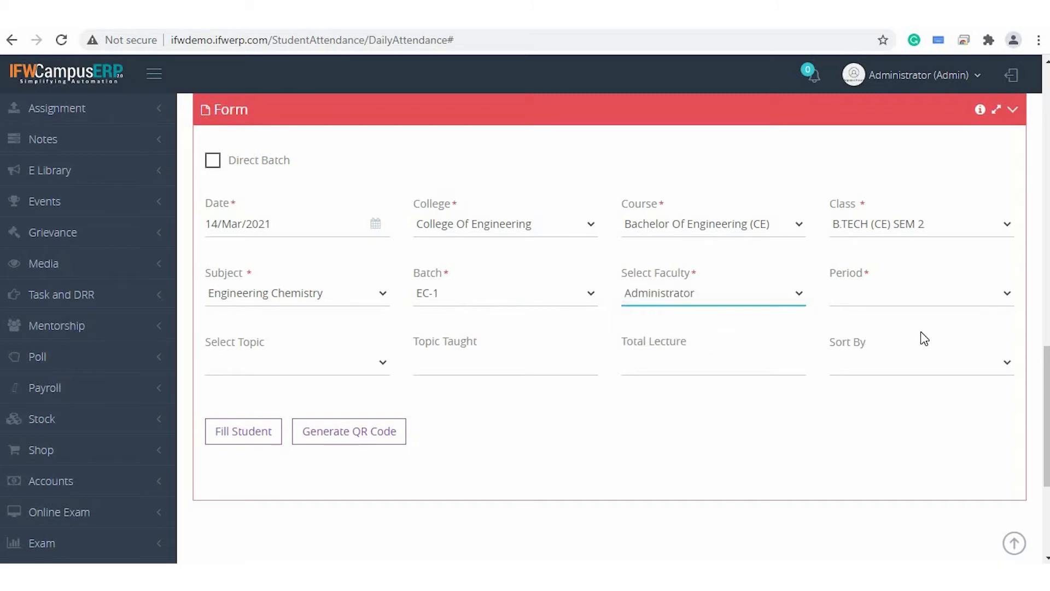
{"action": "left_click", "coordinate": [846, 296]}
{"action": "left_click", "coordinate": [860, 374]}
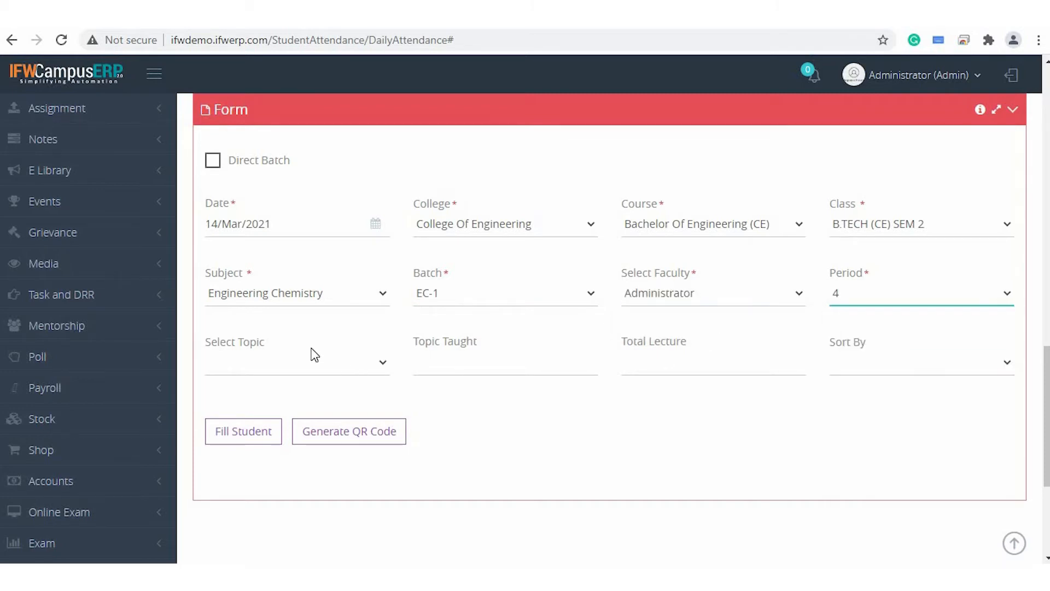
- Fill in the student list for batch EC-1 and enter Environment as the topic taught
{"action": "left_click", "coordinate": [312, 356]}
{"action": "left_click", "coordinate": [453, 363]}
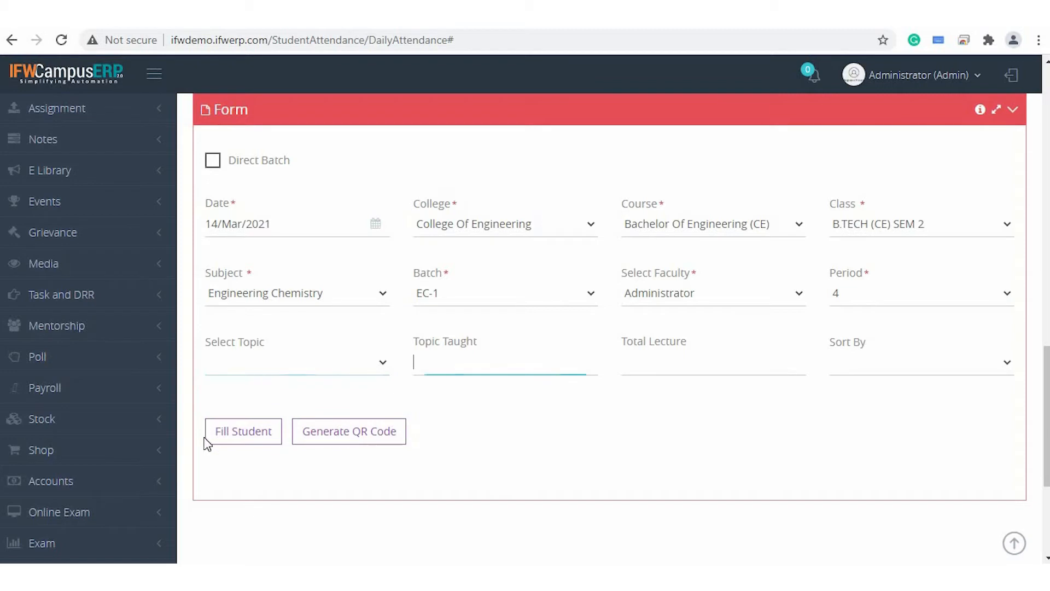
{"action": "left_click", "coordinate": [252, 440]}
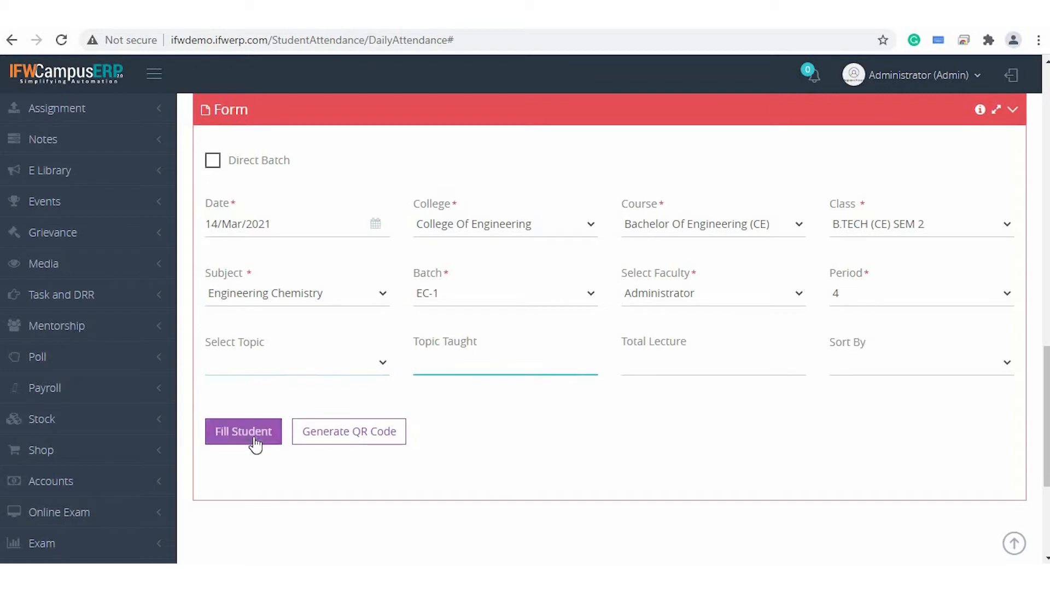
{"action": "left_click", "coordinate": [485, 361]}
{"action": "type", "text": "Environment"}
- Set the status of the student in row 2 to L
{"action": "scroll", "coordinate": [639, 407], "scroll_direction": "down", "scroll_amount": 3}
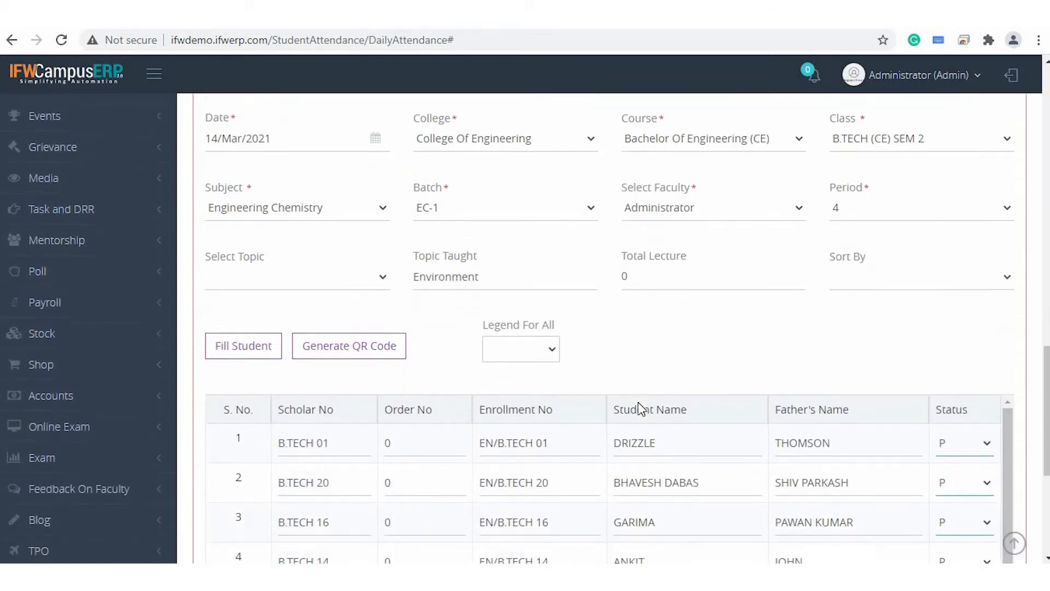
{"action": "scroll", "coordinate": [638, 402], "scroll_direction": "down", "scroll_amount": 2}
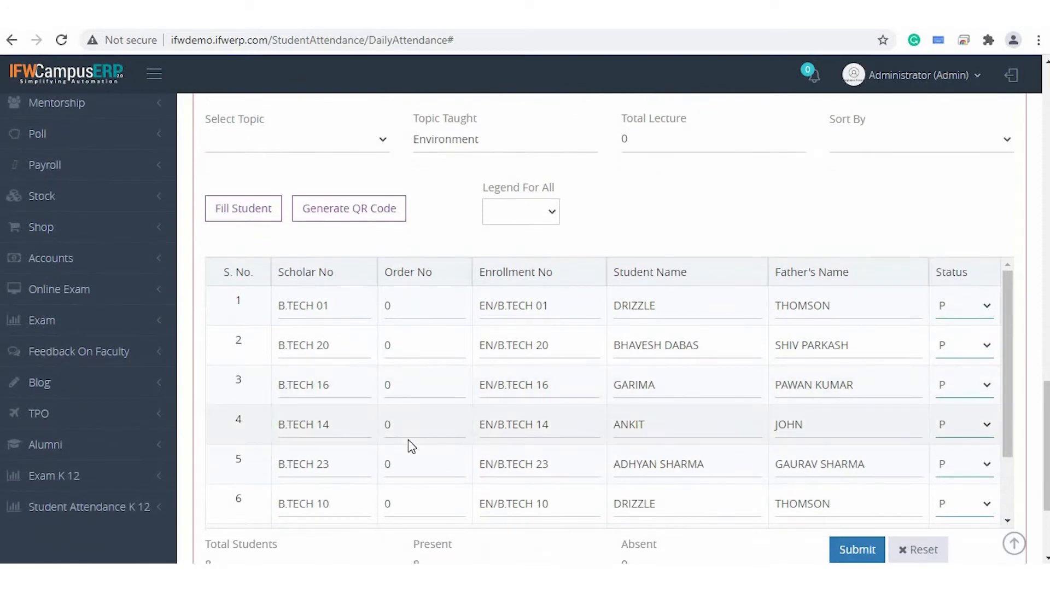
{"action": "scroll", "coordinate": [408, 439], "scroll_direction": "down", "scroll_amount": 1}
{"action": "scroll", "coordinate": [408, 438], "scroll_direction": "up", "scroll_amount": 2}
{"action": "left_click", "coordinate": [966, 345]}
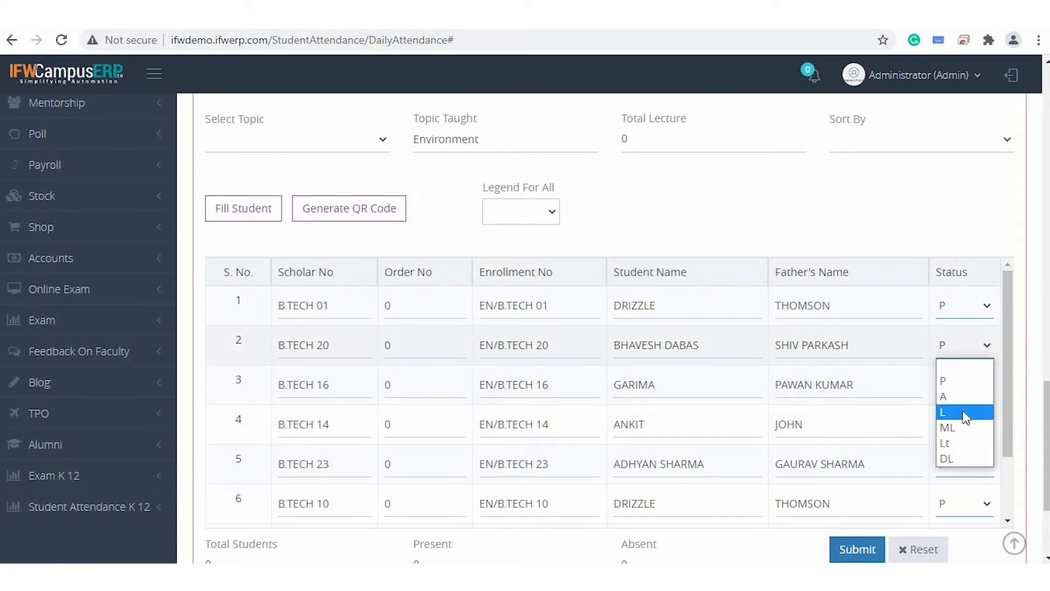
{"action": "left_click", "coordinate": [965, 413]}
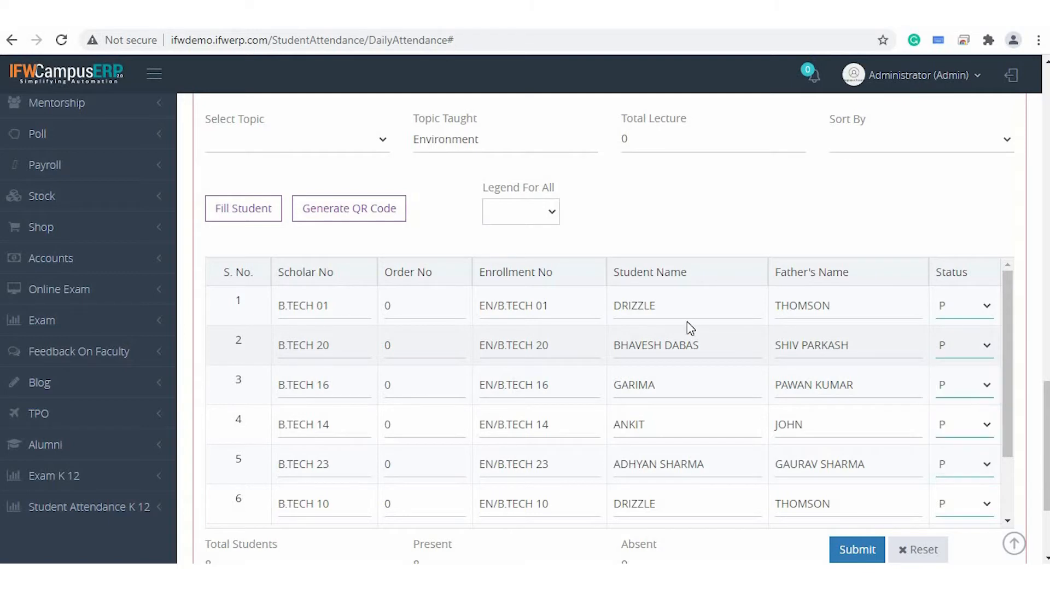
- Apply the legend A to all students and also set the row 2 student's status to A
{"action": "left_click", "coordinate": [529, 223]}
{"action": "left_click", "coordinate": [517, 261]}
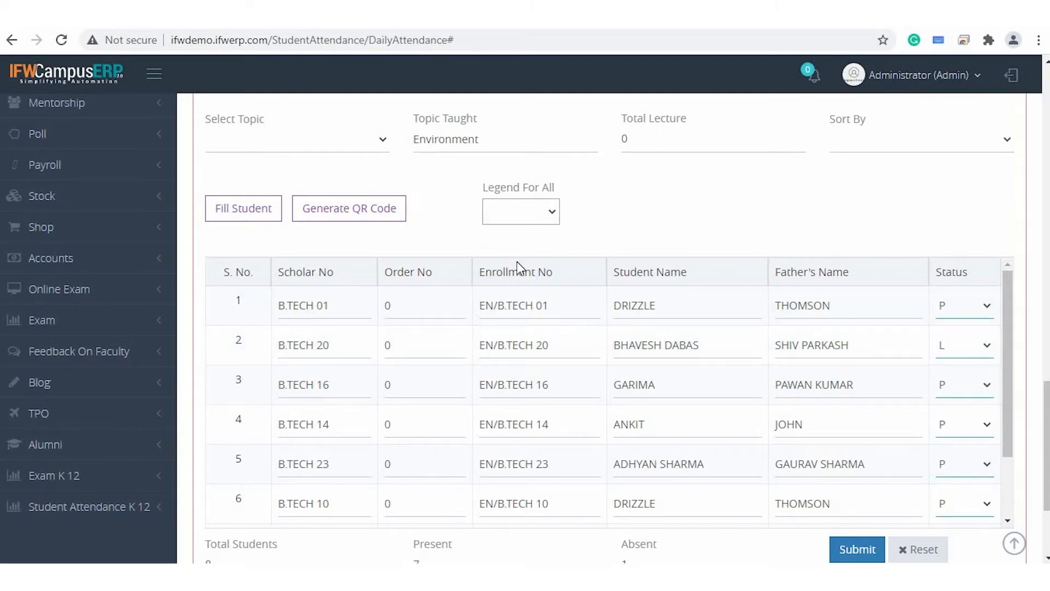
{"action": "left_click", "coordinate": [523, 215]}
{"action": "left_click", "coordinate": [523, 216]}
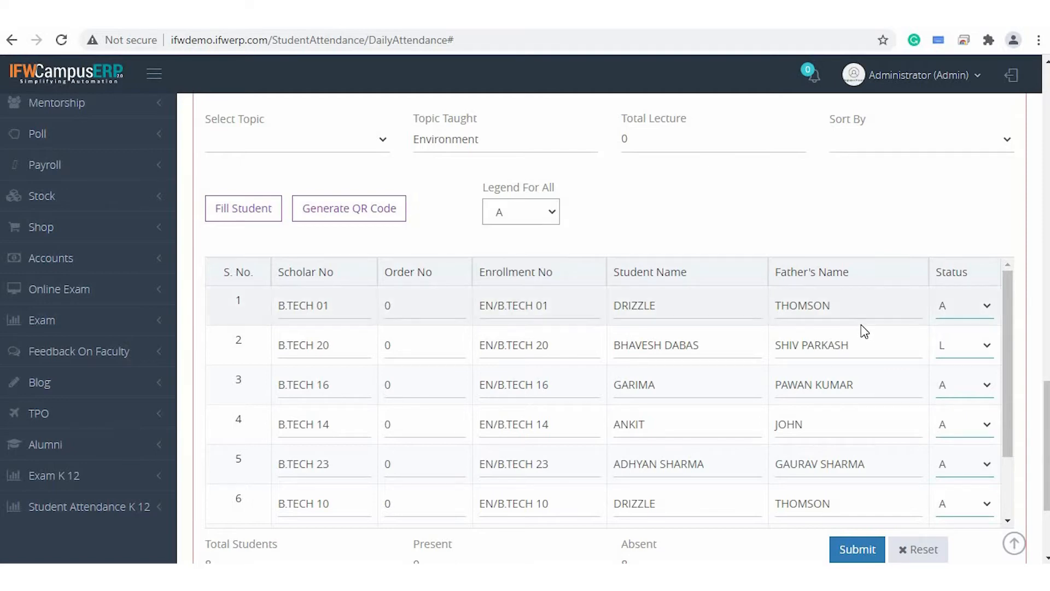
{"action": "left_click", "coordinate": [966, 345]}
{"action": "left_click", "coordinate": [962, 398]}
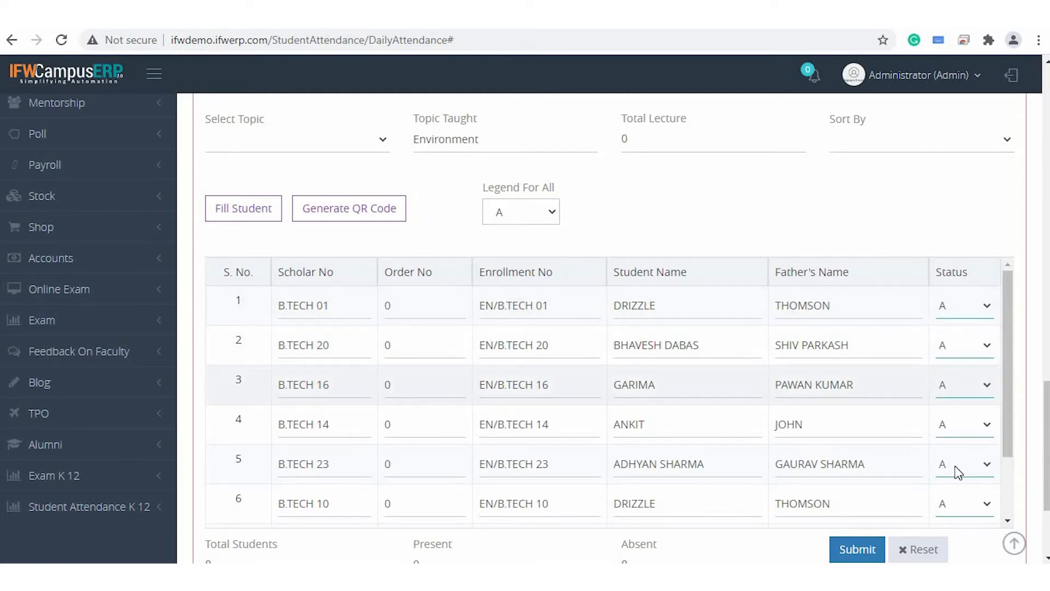
- Mark the students in rows 3 and 6 as P and row 4 as L, and submit the Engineering Chemistry attendance
{"action": "left_click", "coordinate": [969, 394]}
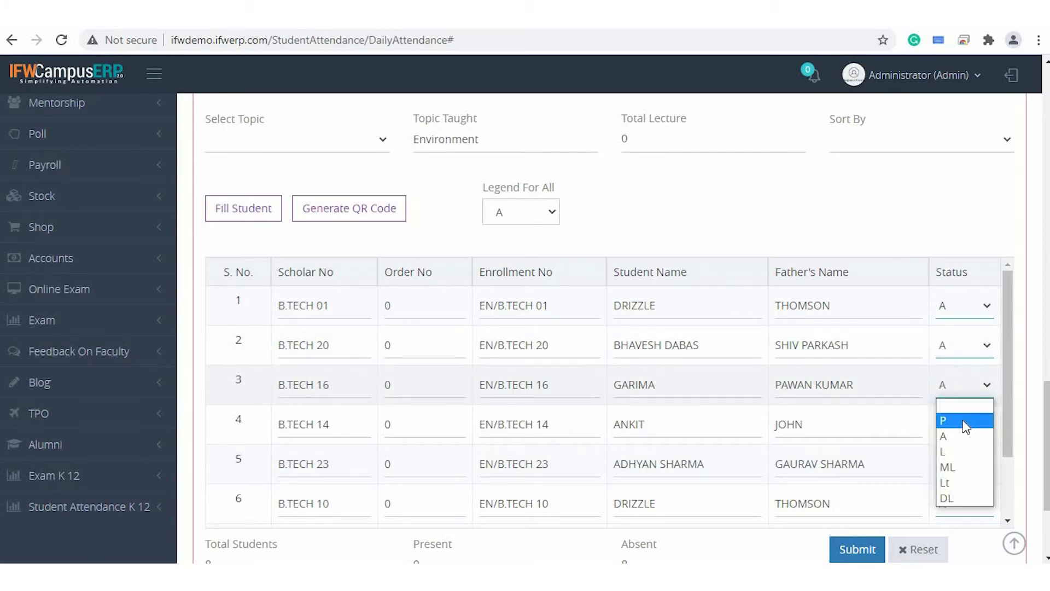
{"action": "left_click", "coordinate": [964, 414]}
{"action": "left_click", "coordinate": [963, 436]}
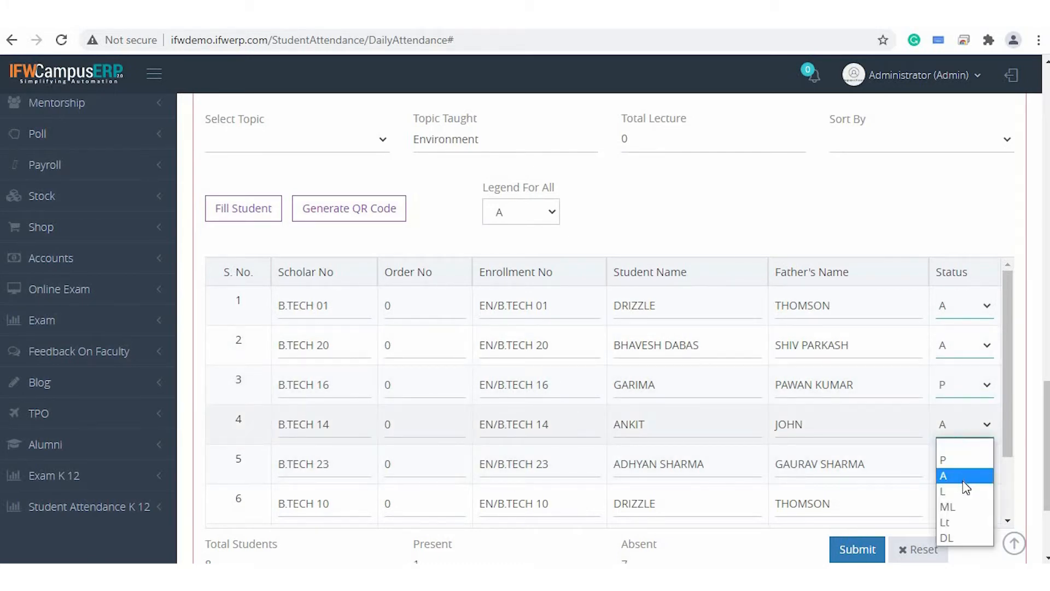
{"action": "left_click", "coordinate": [963, 495]}
{"action": "scroll", "coordinate": [750, 467], "scroll_direction": "down", "scroll_amount": 2}
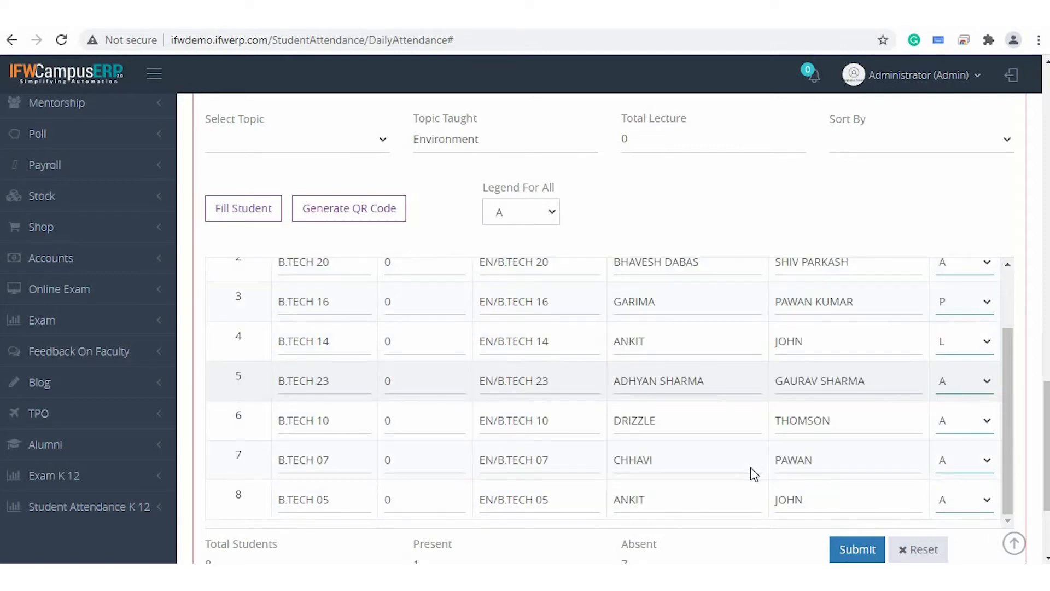
{"action": "left_click", "coordinate": [965, 426]}
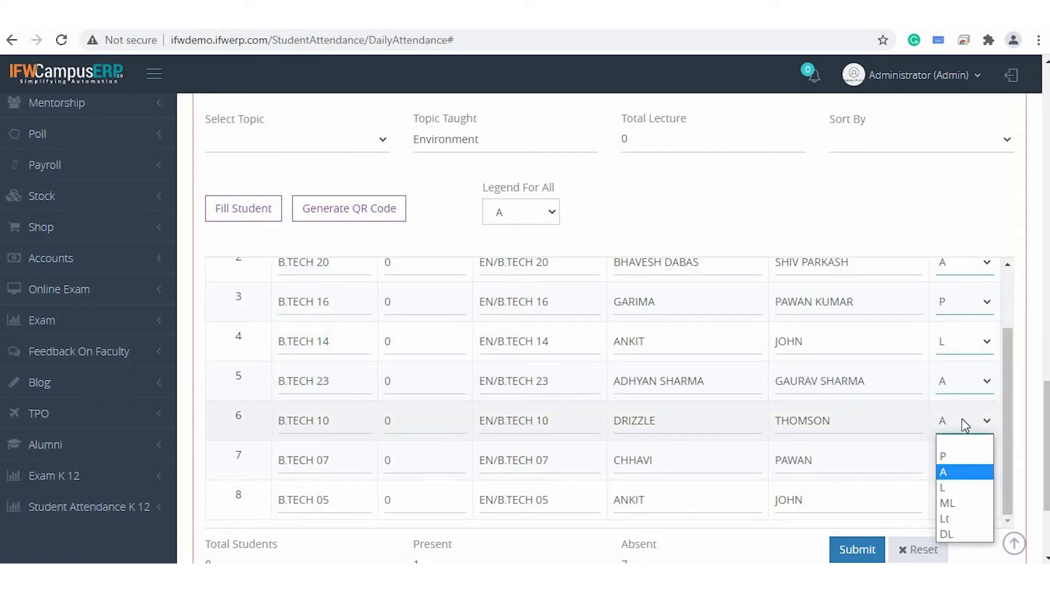
{"action": "left_click", "coordinate": [956, 456]}
{"action": "scroll", "coordinate": [685, 406], "scroll_direction": "down", "scroll_amount": 3}
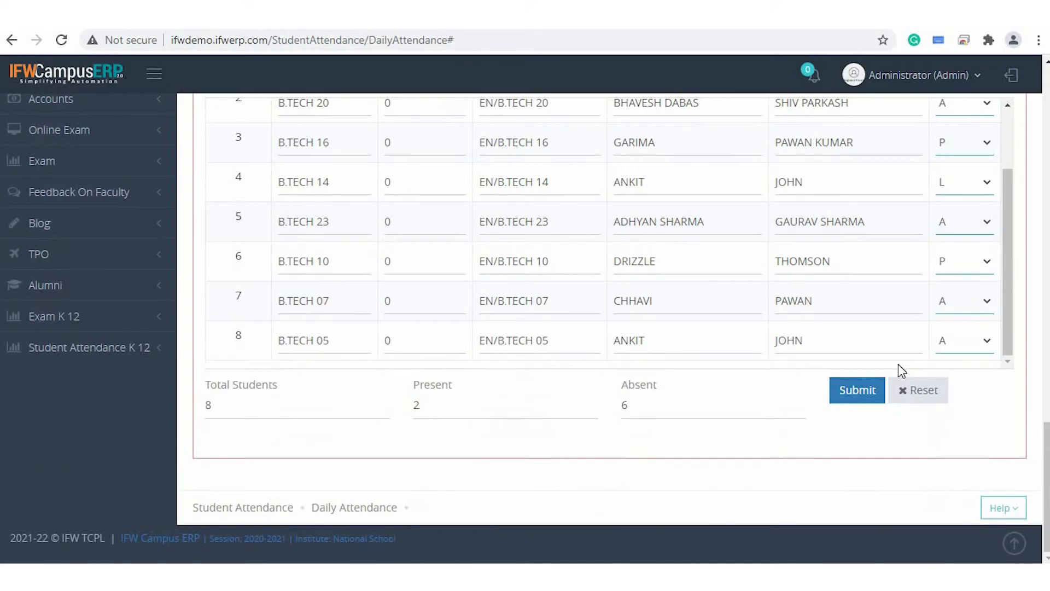
{"action": "left_click", "coordinate": [860, 389]}
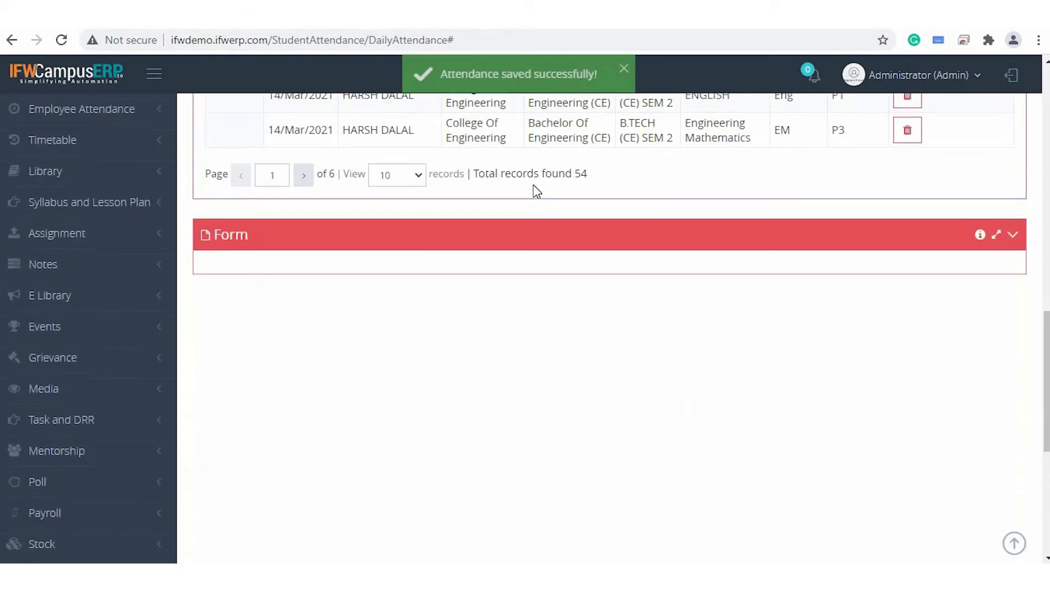
- Begin a further attendance entry for College Of Engineering, class B.TECH (CE) SEM 2
{"action": "left_click", "coordinate": [434, 229]}
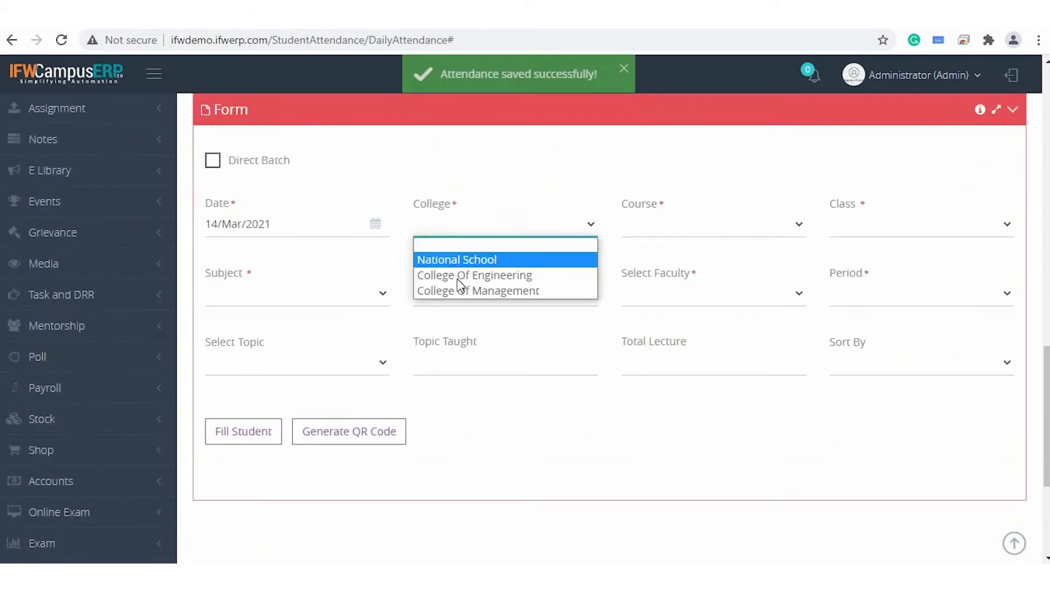
{"action": "left_click", "coordinate": [460, 278]}
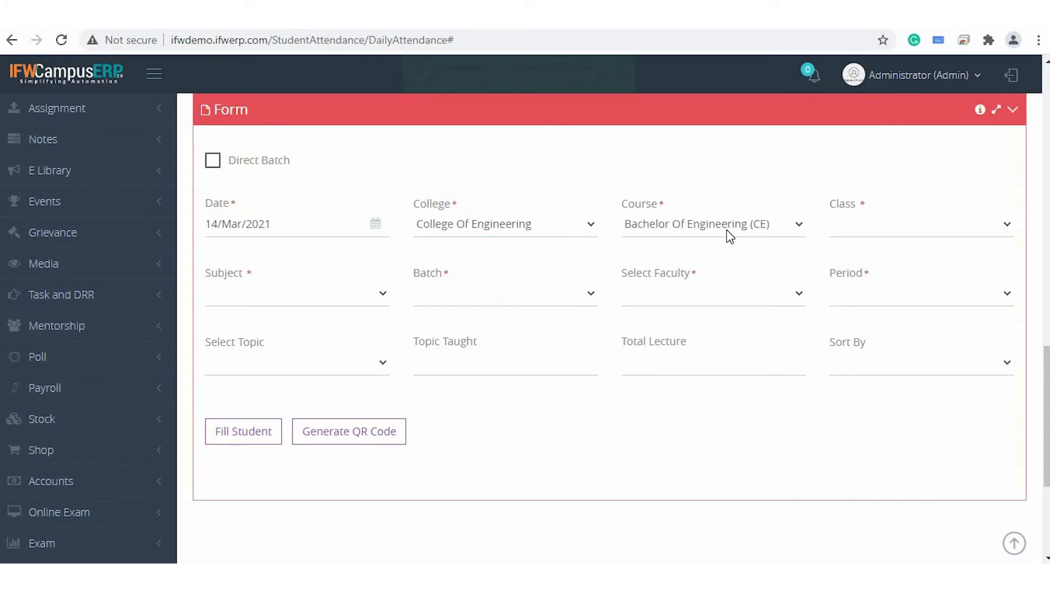
{"action": "left_click", "coordinate": [908, 230]}
{"action": "left_click", "coordinate": [905, 278]}
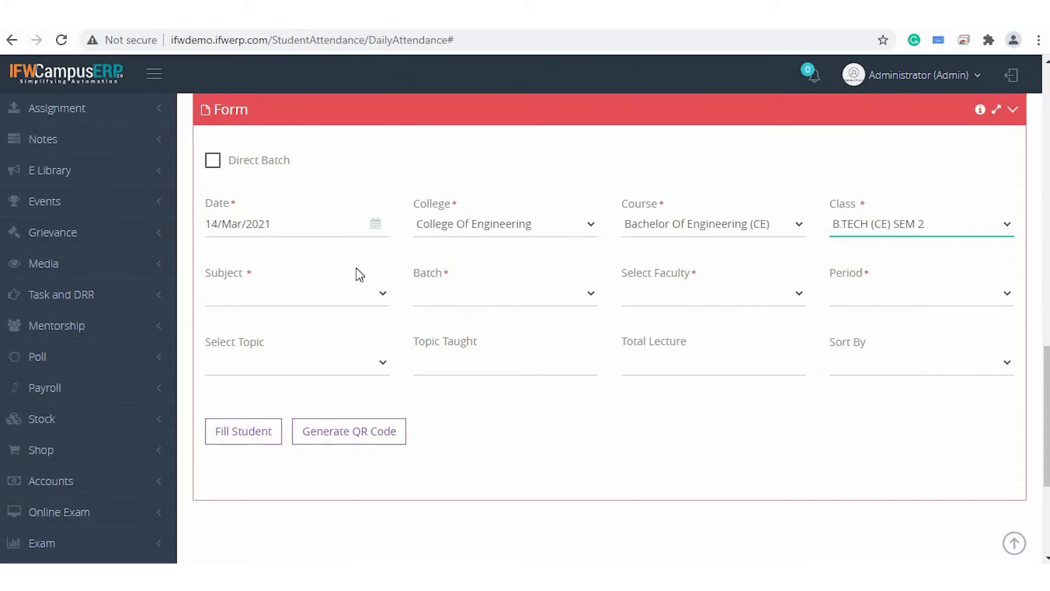
- Choose subject Engineering Chemistry, batch EC-2, faculty Administrator and period 3, and load the batch's students into the attendance form
{"action": "left_click", "coordinate": [303, 293]}
{"action": "left_click", "coordinate": [337, 292]}
{"action": "left_click", "coordinate": [337, 292]}
{"action": "left_click", "coordinate": [521, 294]}
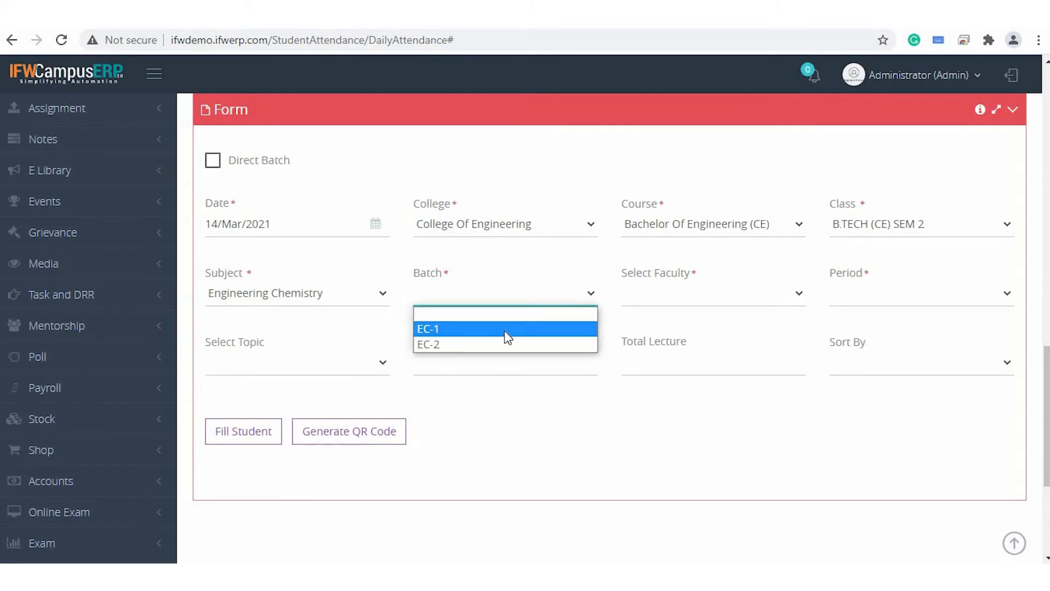
{"action": "left_click", "coordinate": [504, 344]}
{"action": "left_click", "coordinate": [679, 305]}
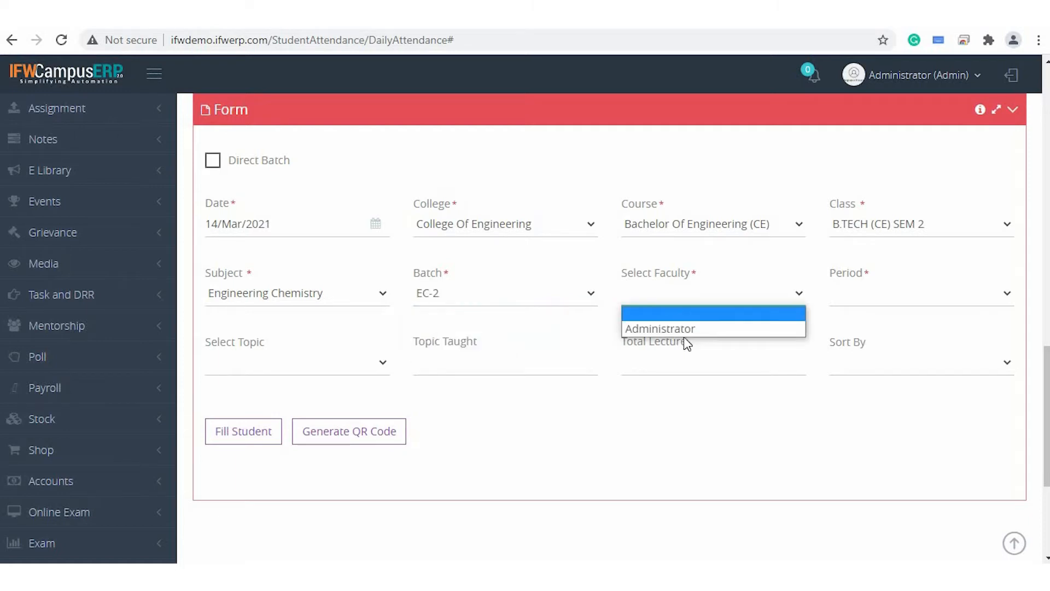
{"action": "left_click", "coordinate": [683, 331]}
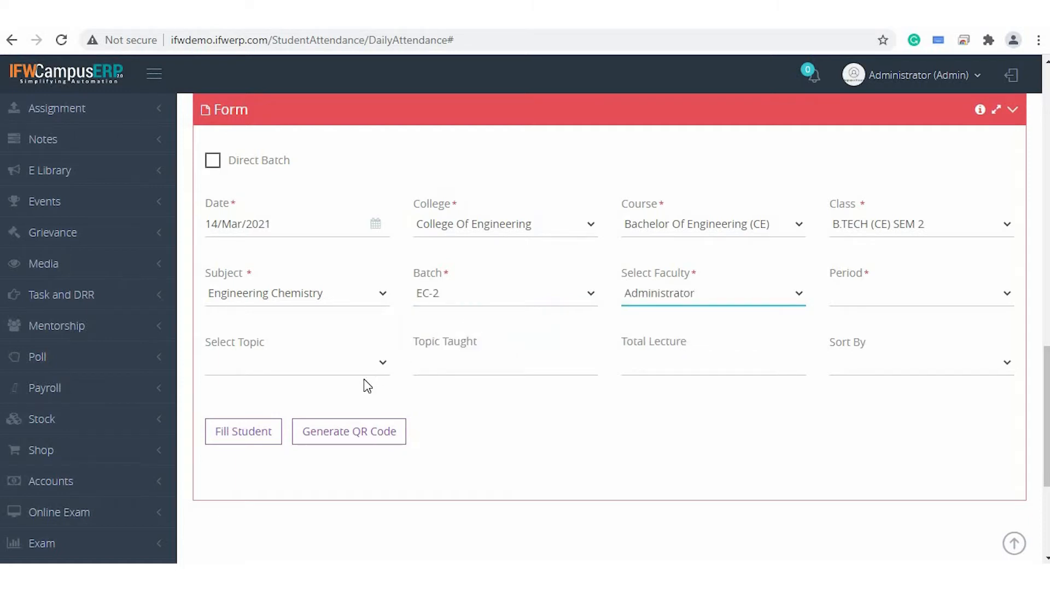
{"action": "left_click", "coordinate": [244, 444]}
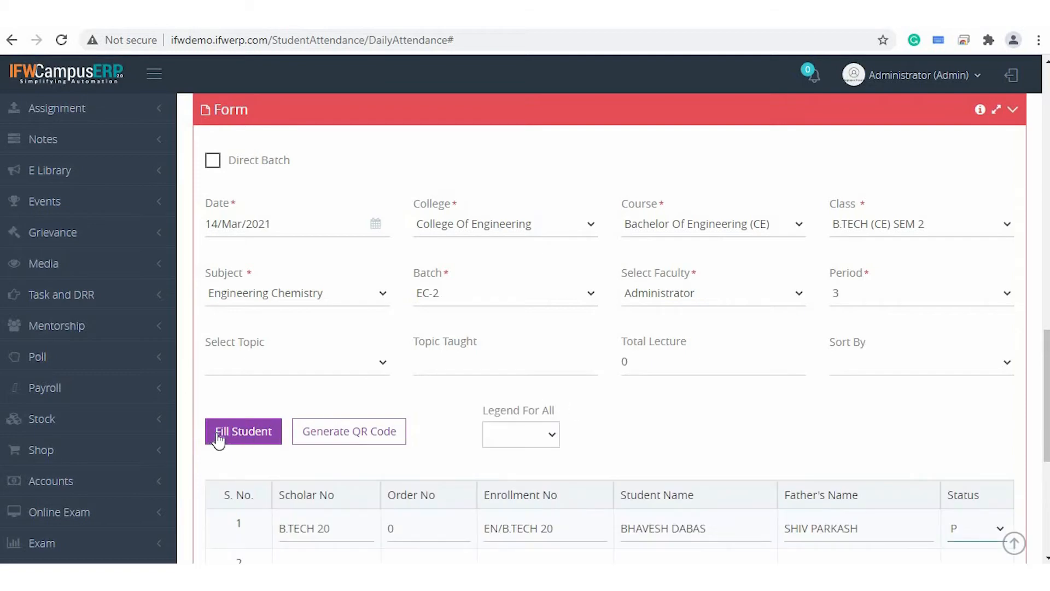
{"action": "scroll", "coordinate": [218, 435], "scroll_direction": "down", "scroll_amount": 5}
- Examine the daily attendance search filters, the listing and the extended reports offered for it
{"action": "scroll", "coordinate": [391, 344], "scroll_direction": "up", "scroll_amount": 8}
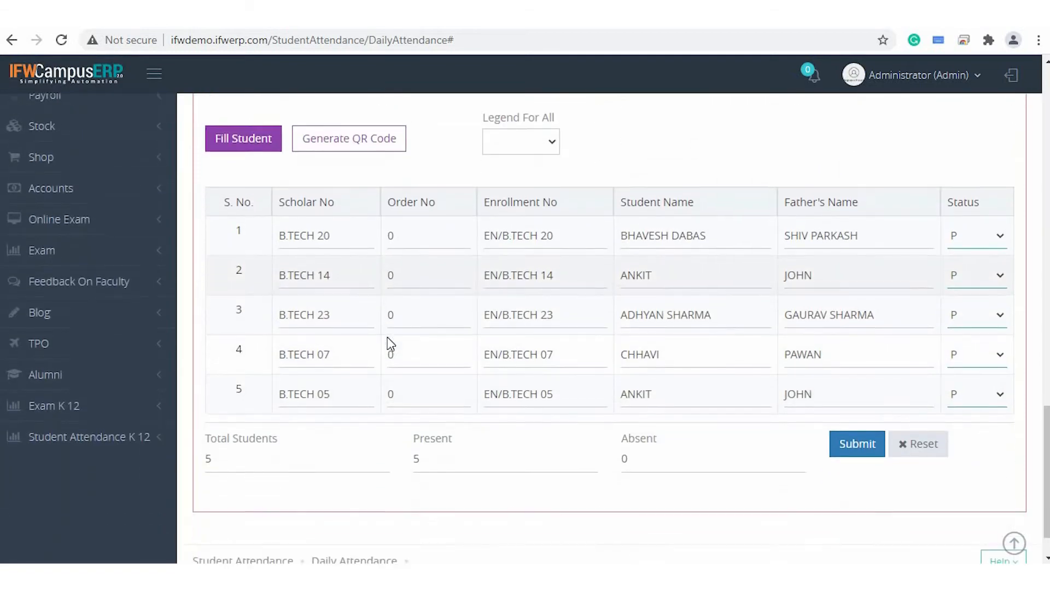
{"action": "scroll", "coordinate": [391, 344], "scroll_direction": "up", "scroll_amount": 15}
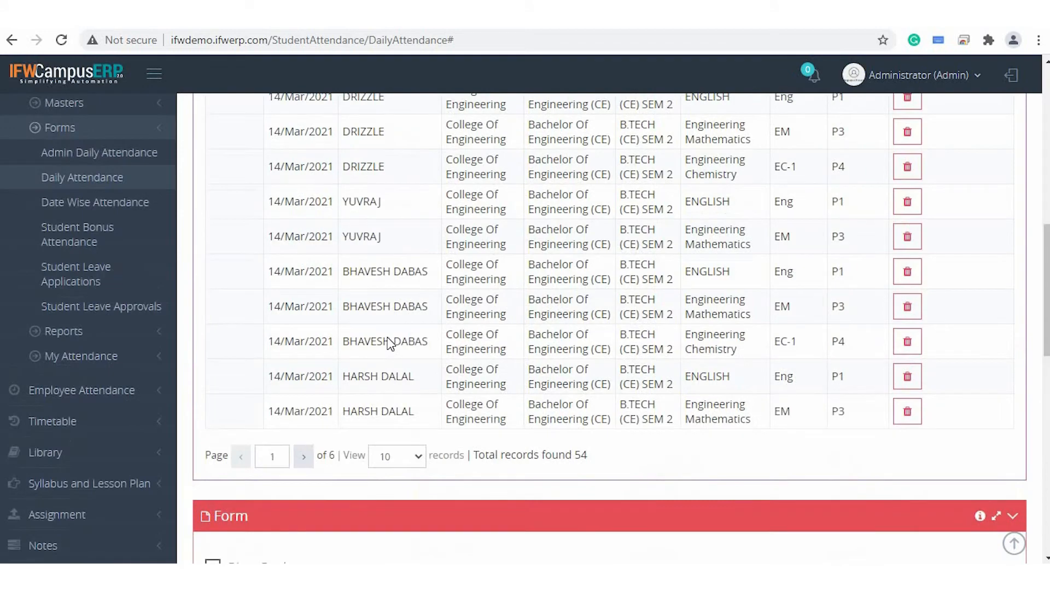
{"action": "scroll", "coordinate": [391, 344], "scroll_direction": "up", "scroll_amount": 1}
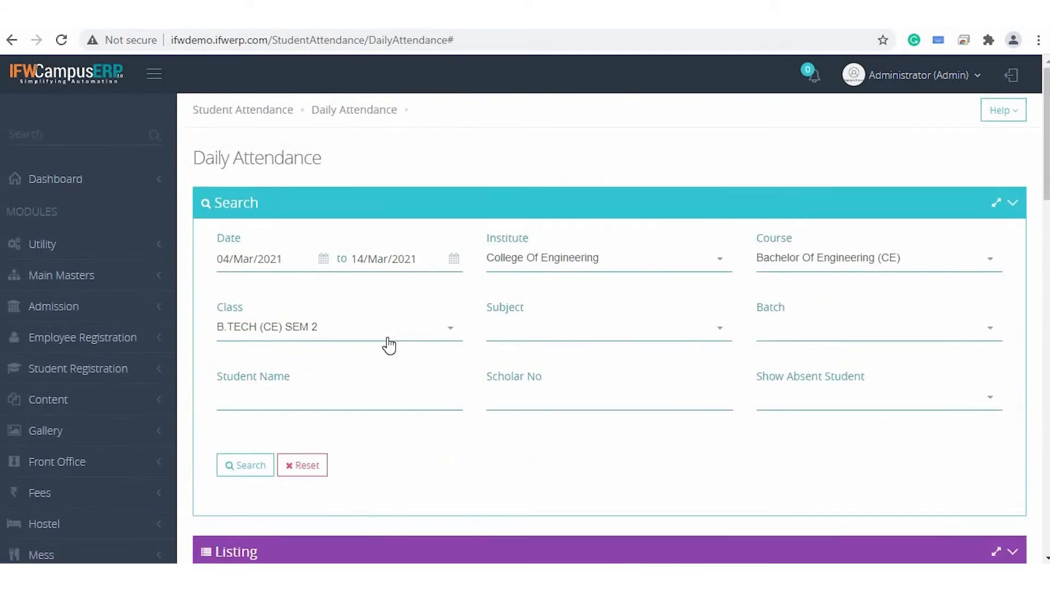
{"action": "scroll", "coordinate": [389, 344], "scroll_direction": "down", "scroll_amount": 5}
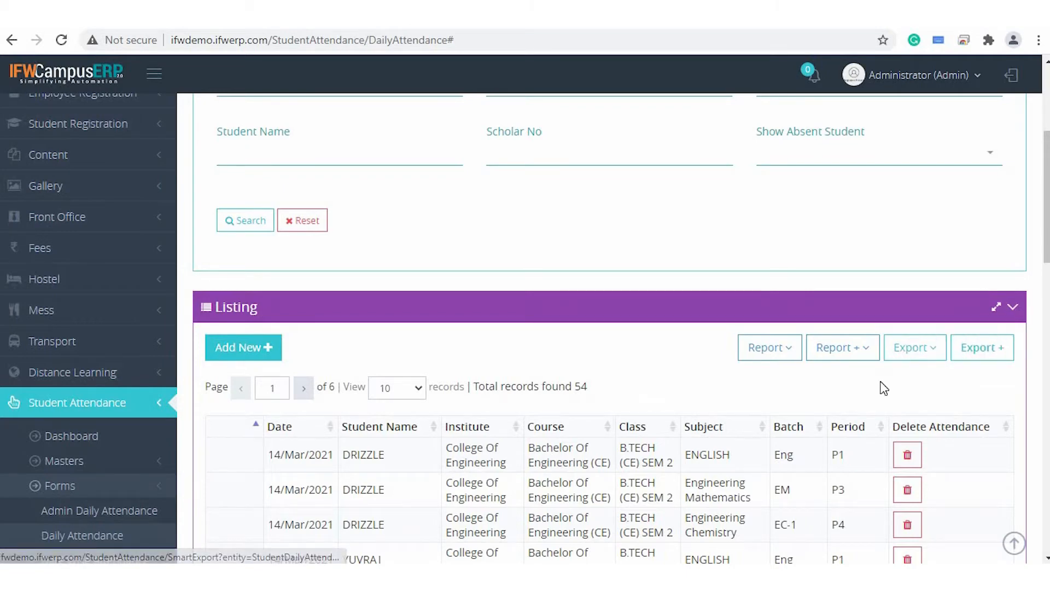
{"action": "scroll", "coordinate": [884, 389], "scroll_direction": "down", "scroll_amount": 1}
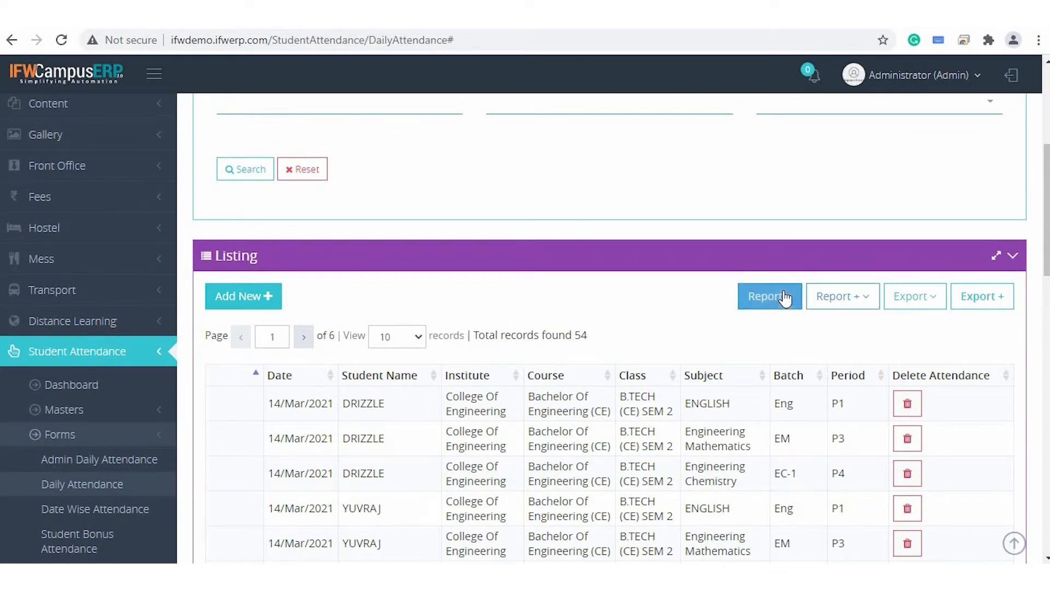
{"action": "left_click", "coordinate": [850, 307]}
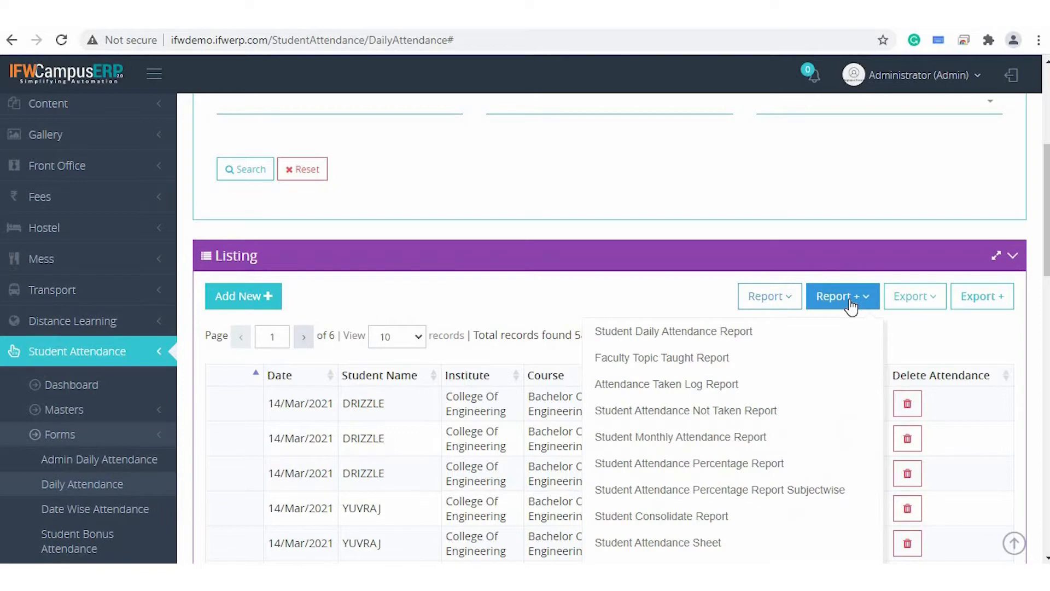
{"action": "scroll", "coordinate": [709, 437], "scroll_direction": "down", "scroll_amount": 1}
{"action": "left_click", "coordinate": [647, 234]}
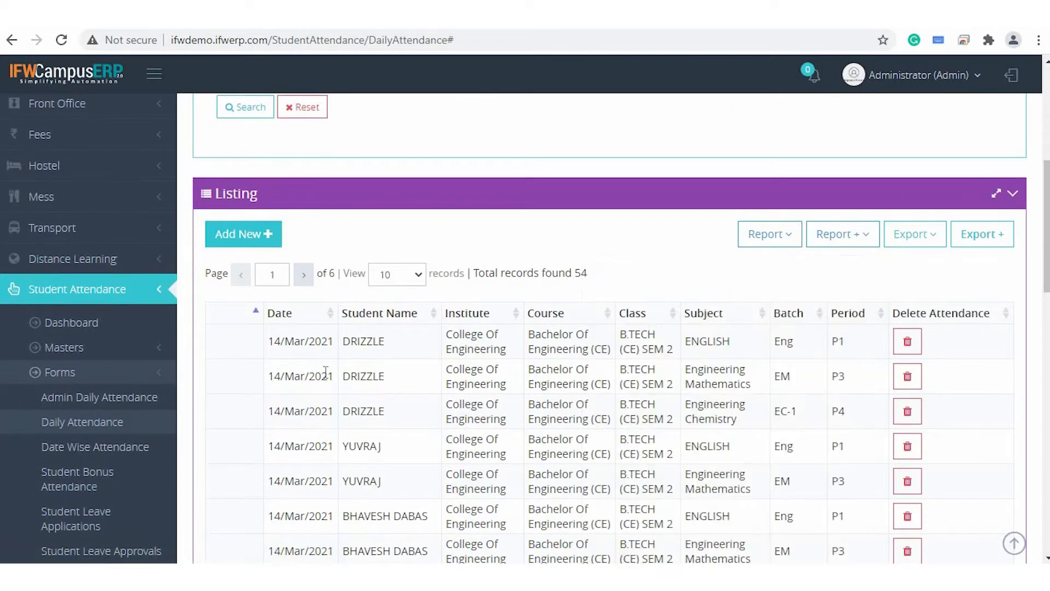
- Review the listing's export formats and view the Daily Attendance Report before returning to the Daily Attendance page
{"action": "scroll", "coordinate": [477, 495], "scroll_direction": "down", "scroll_amount": 1}
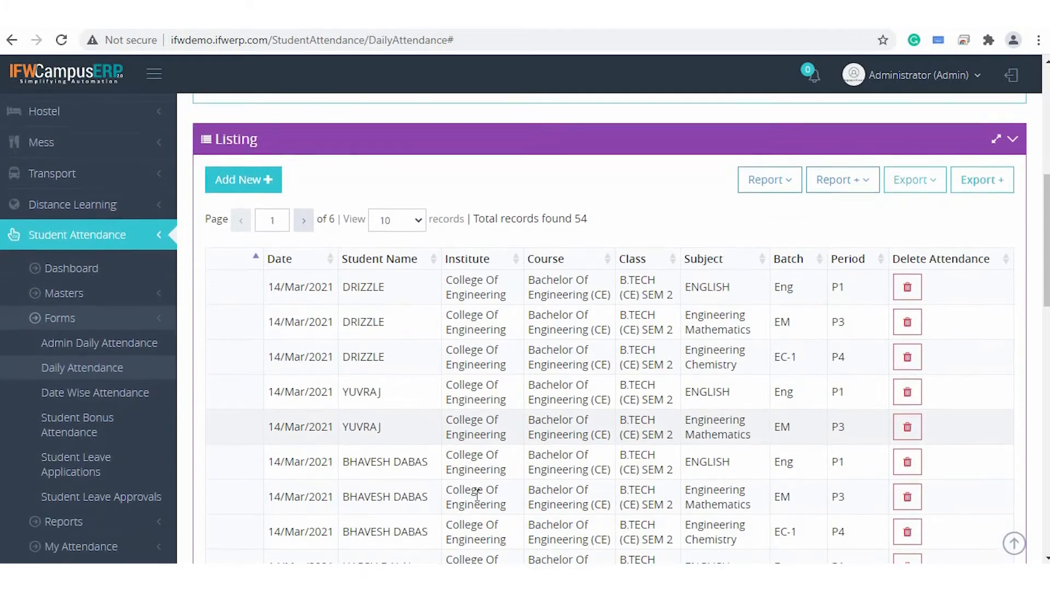
{"action": "left_click", "coordinate": [891, 189]}
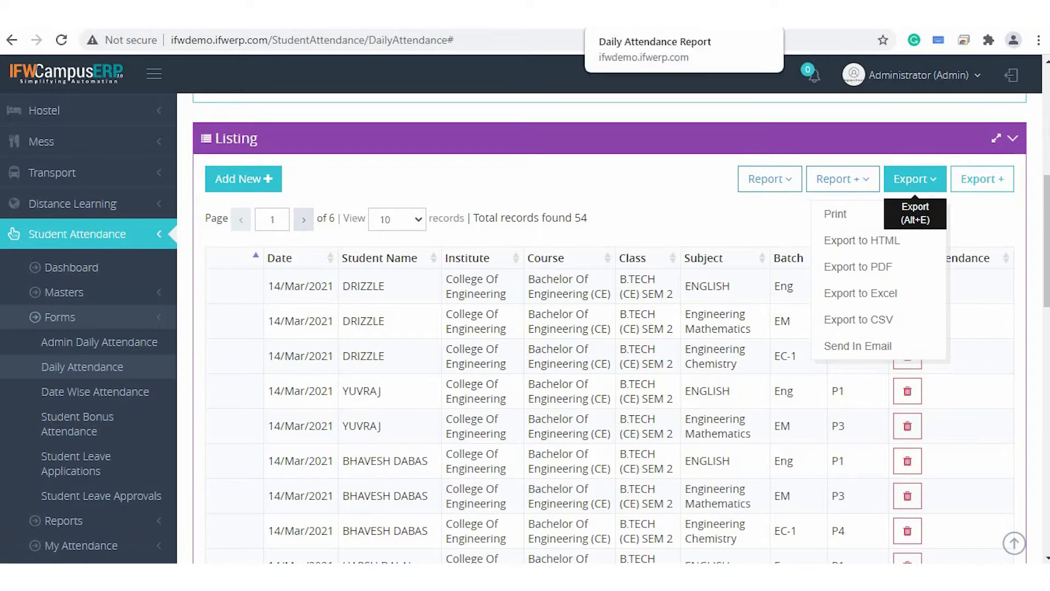
{"action": "left_click", "coordinate": [634, 17]}
{"action": "scroll", "coordinate": [565, 290], "scroll_direction": "down", "scroll_amount": 3}
{"action": "scroll", "coordinate": [565, 290], "scroll_direction": "up", "scroll_amount": 3}
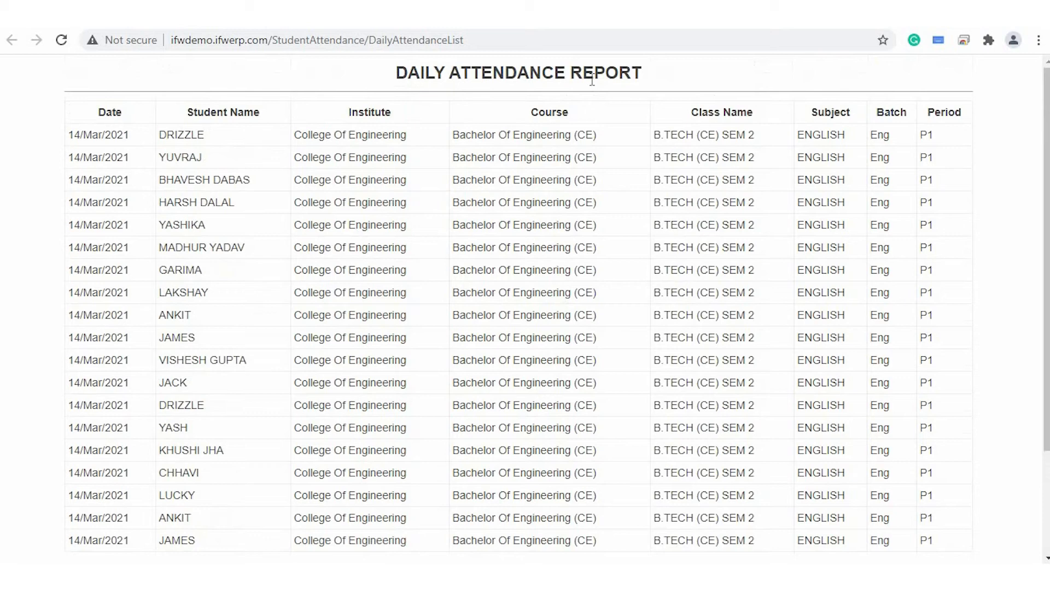
{"action": "left_click", "coordinate": [590, 17]}
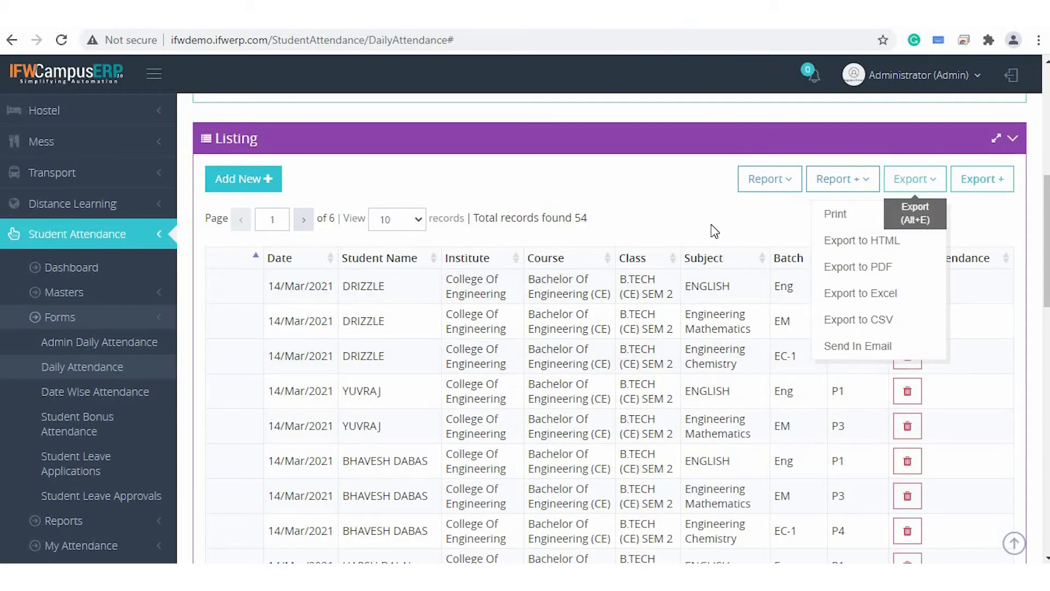
- Examine the customizable export's columns, layout options and output formats, and close it without exporting
{"action": "left_click", "coordinate": [961, 184]}
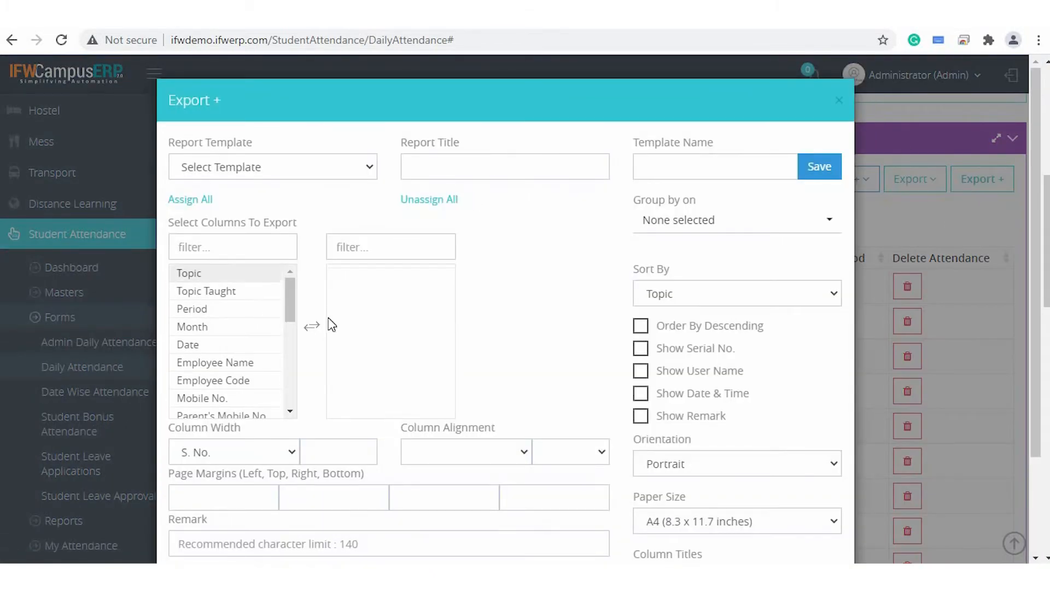
{"action": "mouse_move", "coordinate": [287, 290]}
{"action": "left_mouse_down"}
{"action": "mouse_move", "coordinate": [286, 388]}
{"action": "mouse_move", "coordinate": [289, 290]}
{"action": "left_mouse_up"}
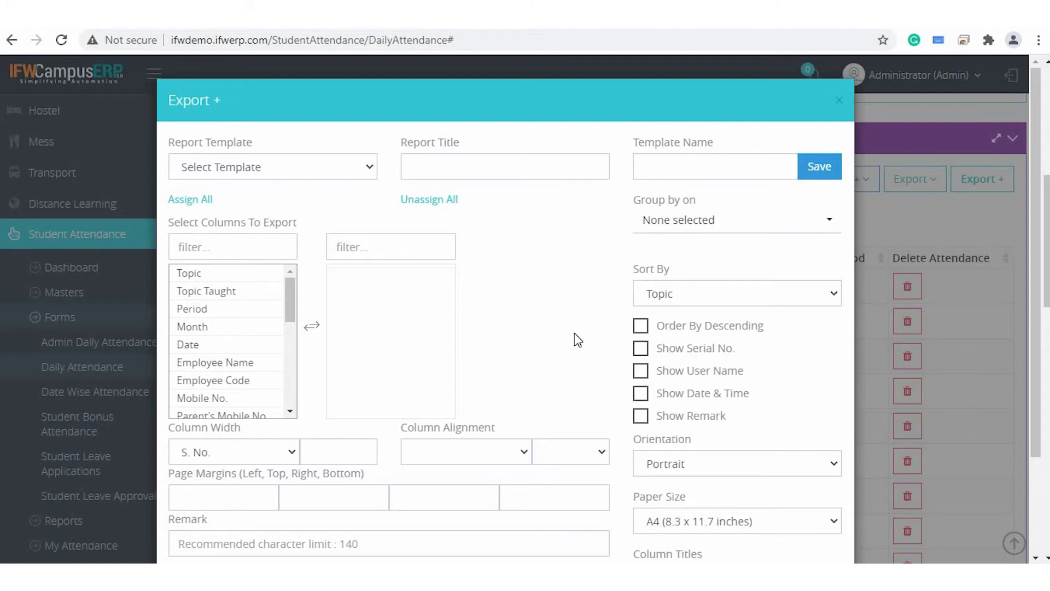
{"action": "scroll", "coordinate": [577, 339], "scroll_direction": "down", "scroll_amount": 3}
{"action": "left_click", "coordinate": [749, 524]}
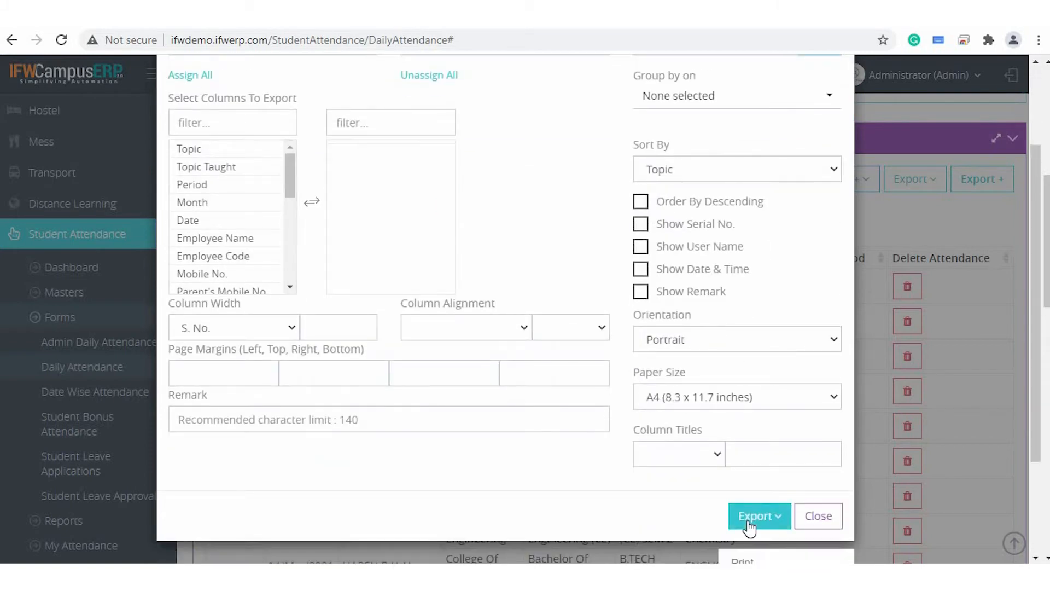
{"action": "scroll", "coordinate": [750, 527], "scroll_direction": "down", "scroll_amount": 3}
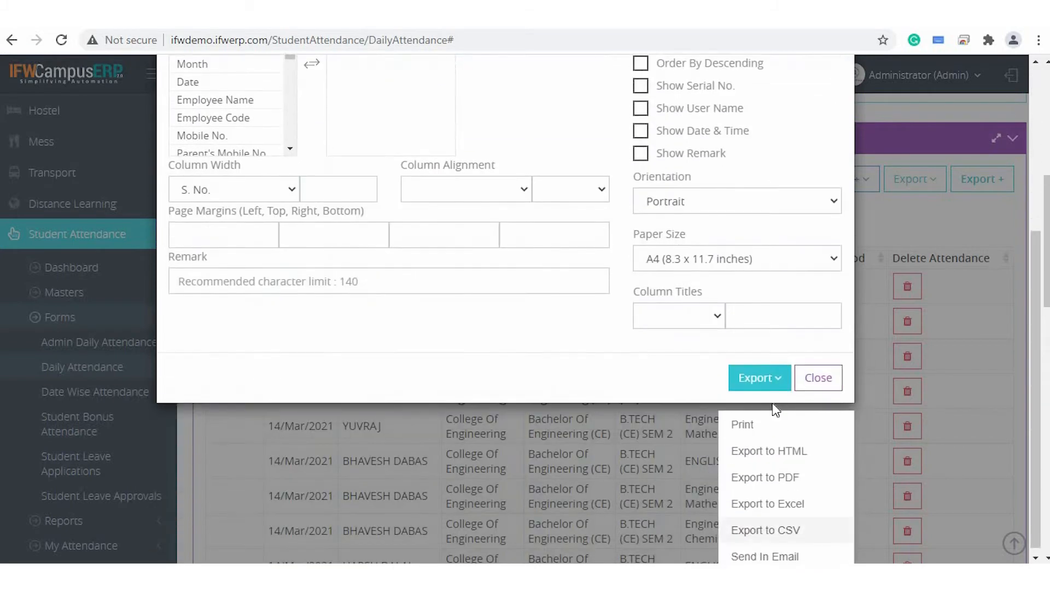
{"action": "left_click", "coordinate": [941, 210]}
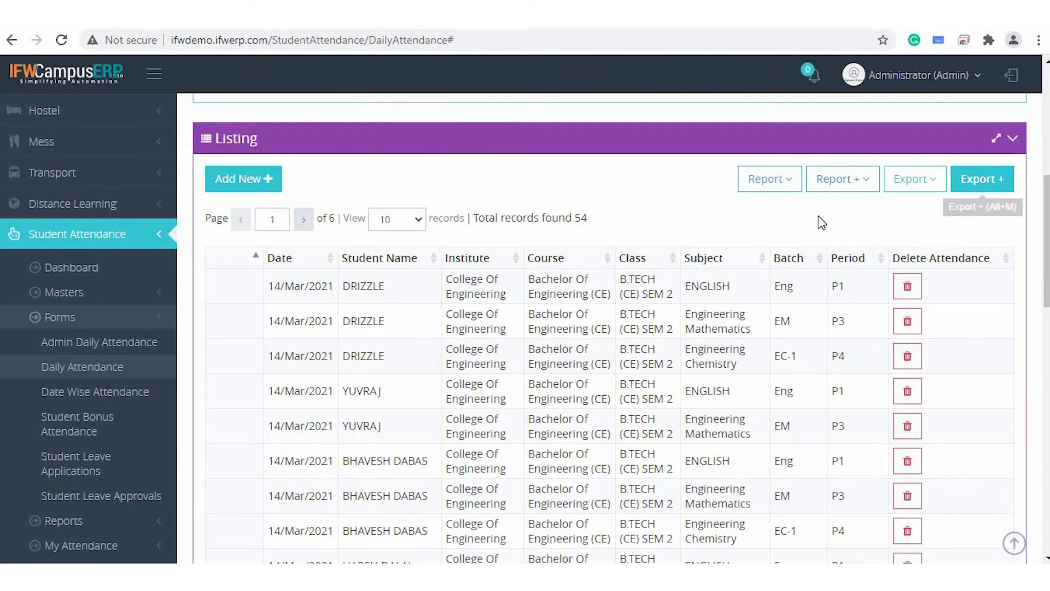
- Browse the extended attendance reports and open the Student Daily Attendance Report
{"action": "left_click", "coordinate": [857, 186]}
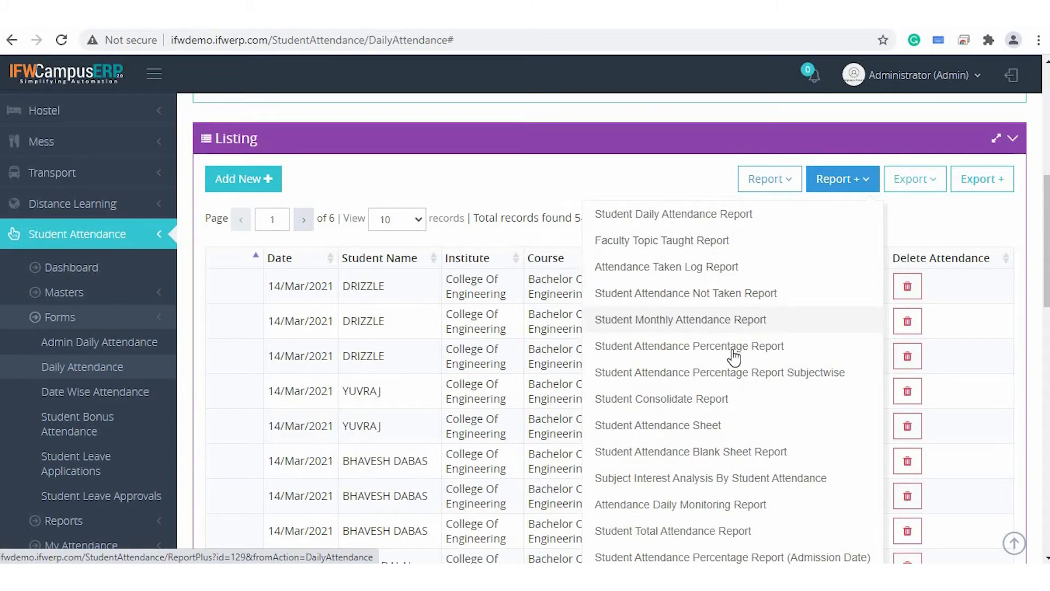
{"action": "scroll", "coordinate": [747, 356], "scroll_direction": "down", "scroll_amount": 1}
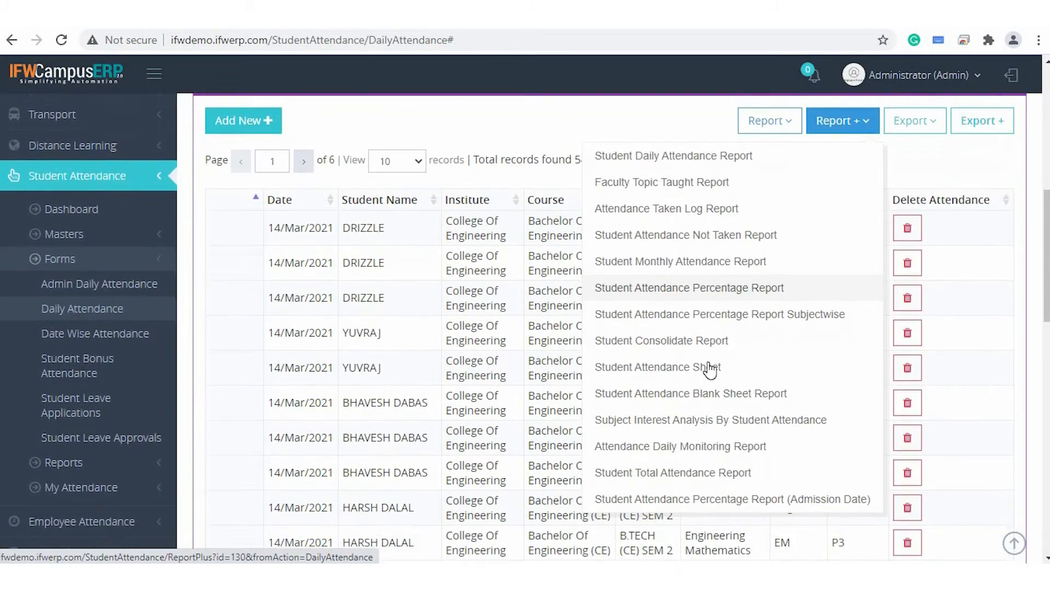
{"action": "scroll", "coordinate": [708, 377], "scroll_direction": "up", "scroll_amount": 3}
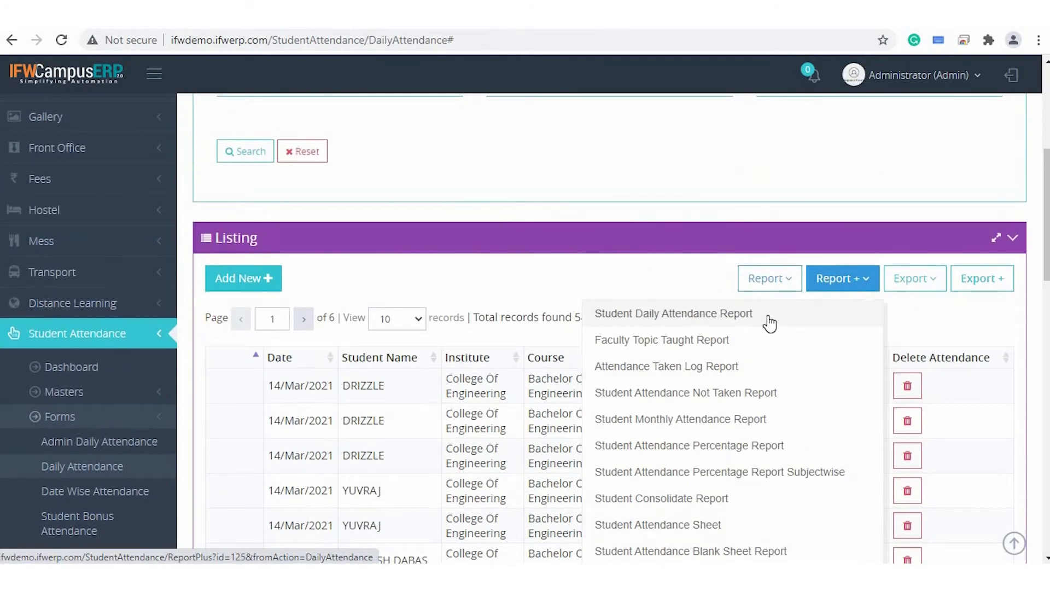
{"action": "left_click", "coordinate": [771, 320]}
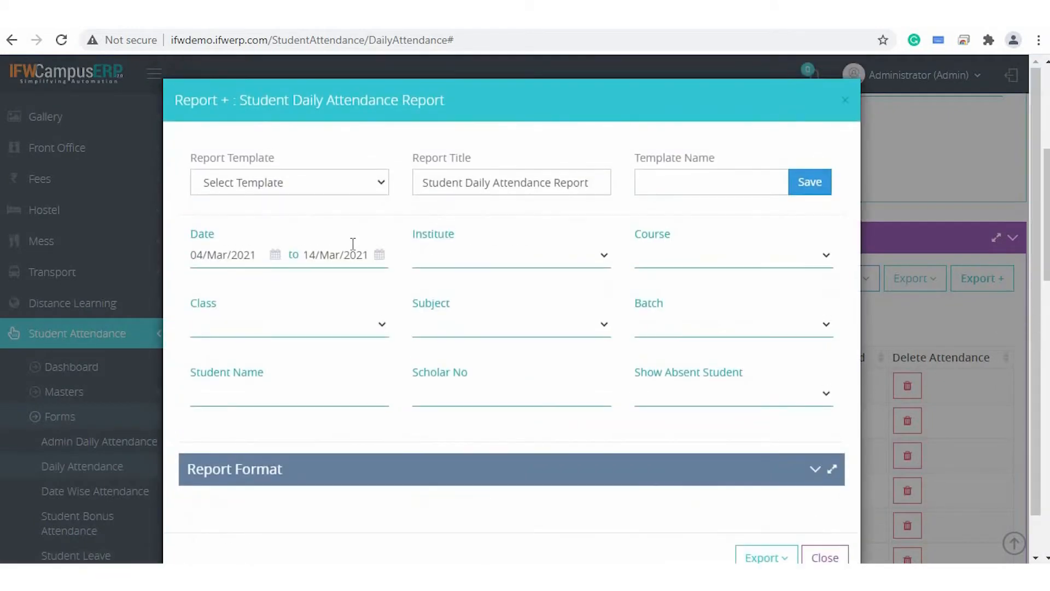
- Filter the report by institute College Of Engineering, course Bachelor Of Engineering (CE) and class B.TECH (CE) SEM 2
{"action": "left_click", "coordinate": [522, 252]}
{"action": "left_click", "coordinate": [504, 285]}
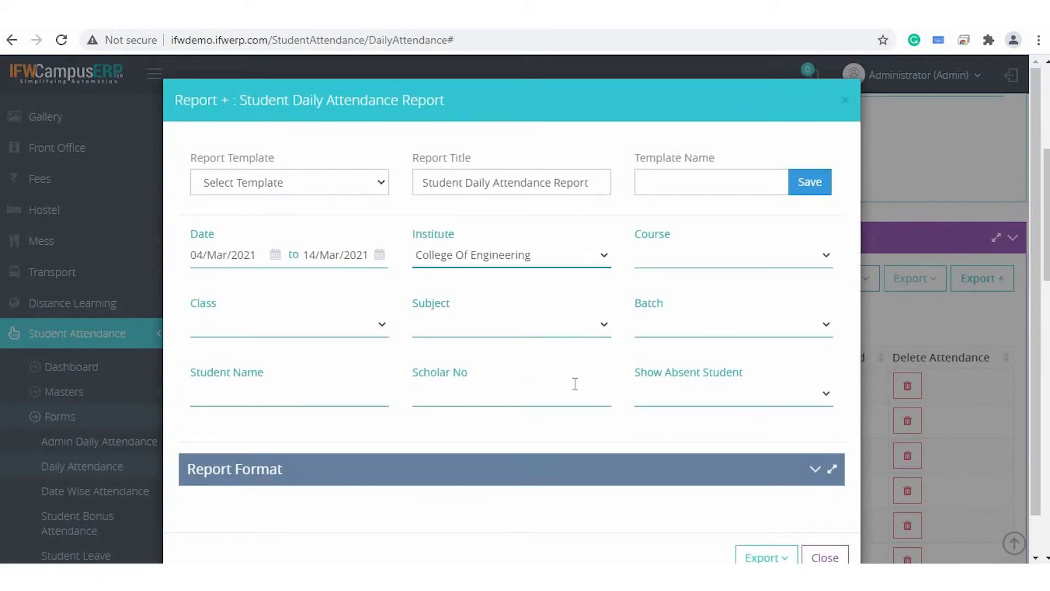
{"action": "left_click", "coordinate": [706, 265]}
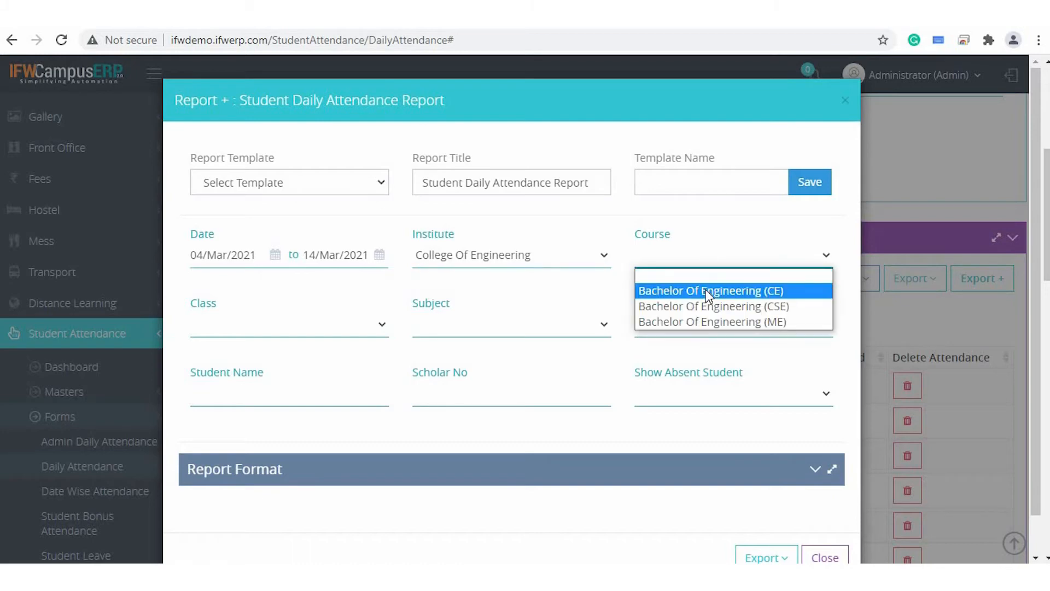
{"action": "left_click", "coordinate": [705, 290]}
{"action": "left_click", "coordinate": [348, 331]}
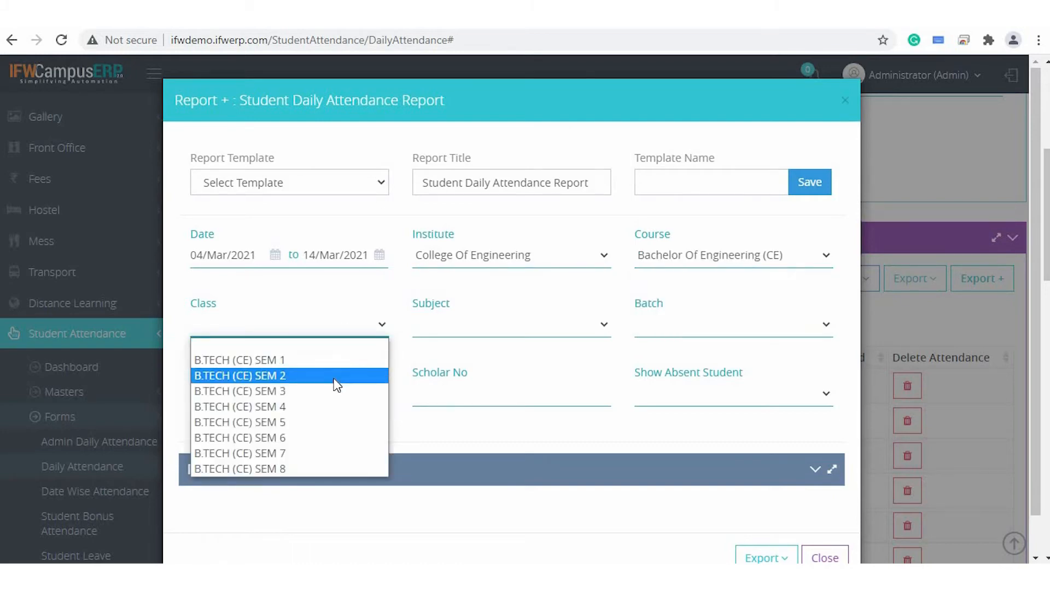
{"action": "left_click", "coordinate": [336, 377]}
- Expand the Report Format section and review the columns available for export
{"action": "scroll", "coordinate": [609, 464], "scroll_direction": "down", "scroll_amount": 1}
{"action": "left_click", "coordinate": [815, 428]}
{"action": "scroll", "coordinate": [558, 346], "scroll_direction": "down", "scroll_amount": 4}
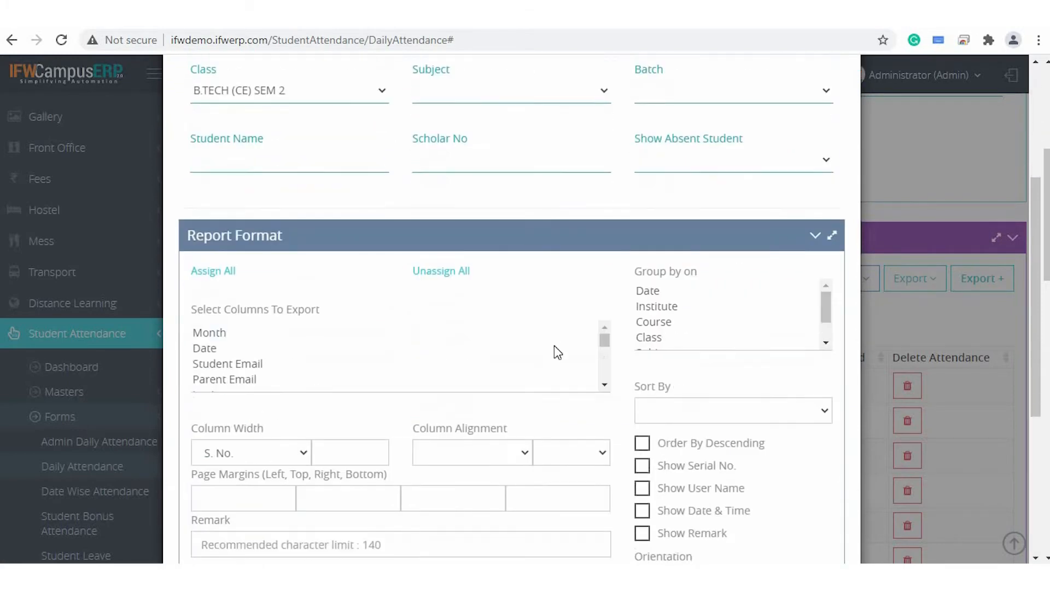
{"action": "scroll", "coordinate": [499, 343], "scroll_direction": "down", "scroll_amount": 2}
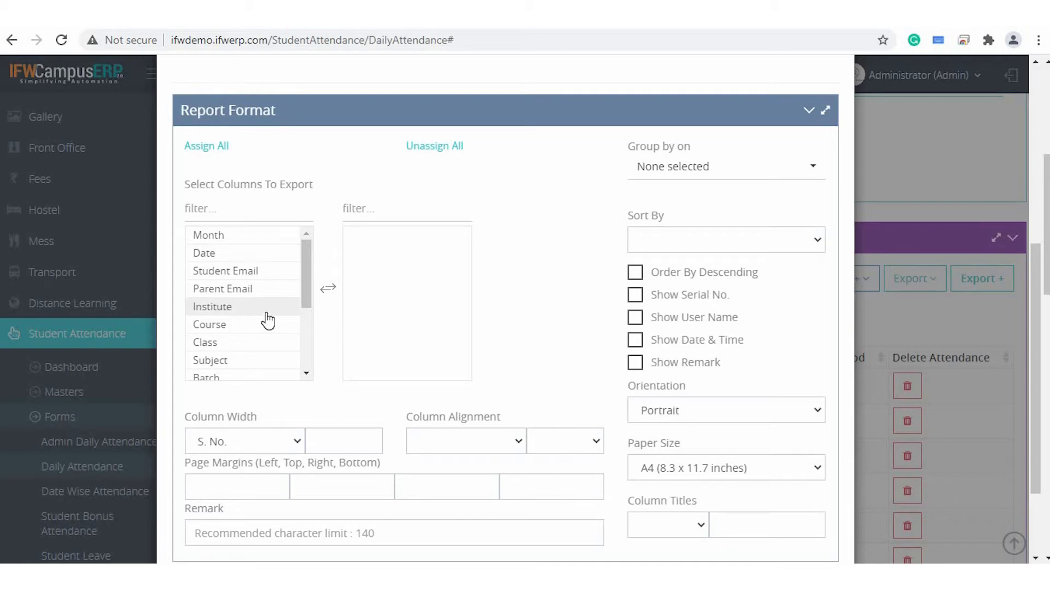
{"action": "scroll", "coordinate": [253, 310], "scroll_direction": "down", "scroll_amount": 1}
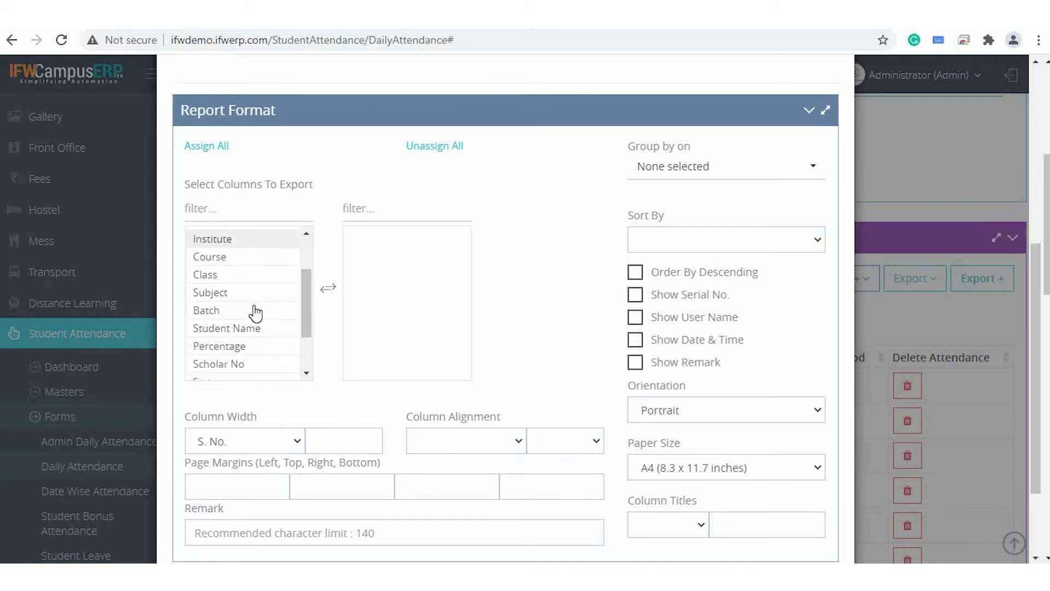
{"action": "left_click", "coordinate": [655, 174]}
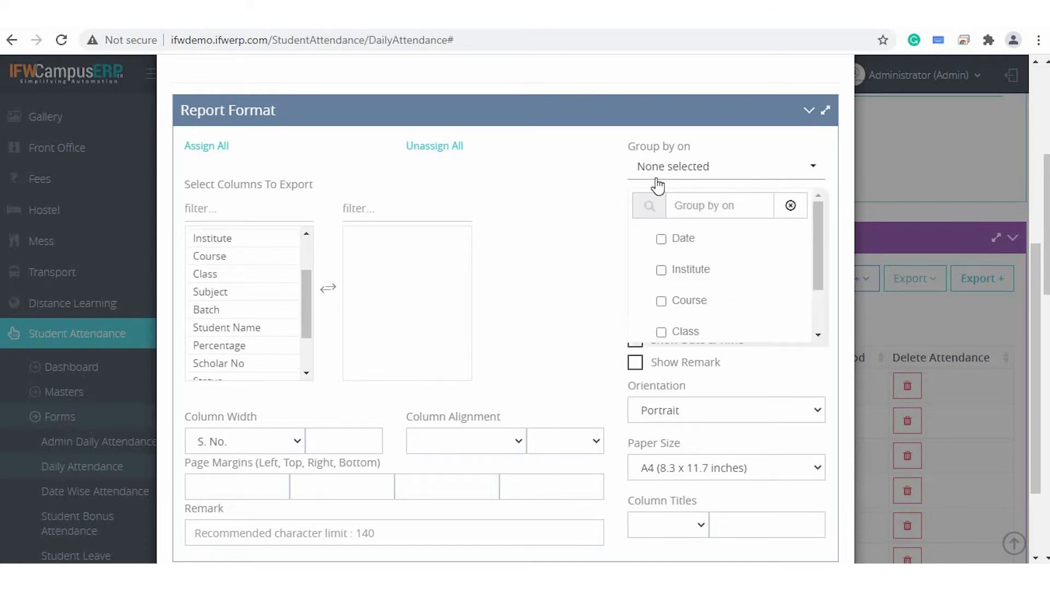
{"action": "left_click", "coordinate": [681, 245]}
{"action": "left_click", "coordinate": [688, 330]}
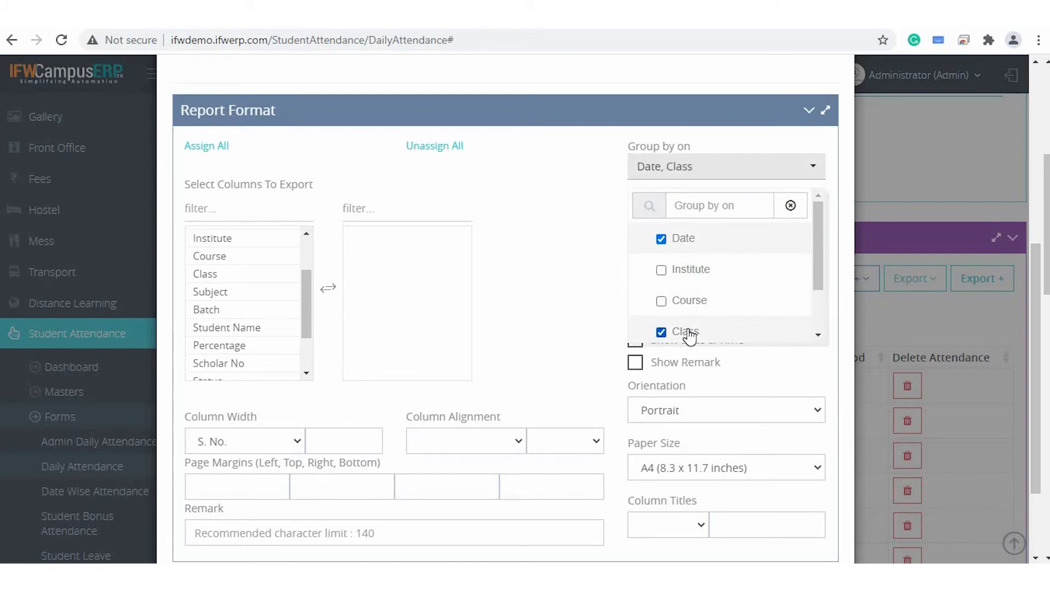
{"action": "scroll", "coordinate": [692, 295], "scroll_direction": "down", "scroll_amount": 1}
{"action": "left_click", "coordinate": [692, 257]}
{"action": "left_click", "coordinate": [683, 315]}
- Add the Scholar No, Student Name and Status columns to the report's exported columns
{"action": "double_click", "coordinate": [270, 364]}
{"action": "double_click", "coordinate": [282, 330]}
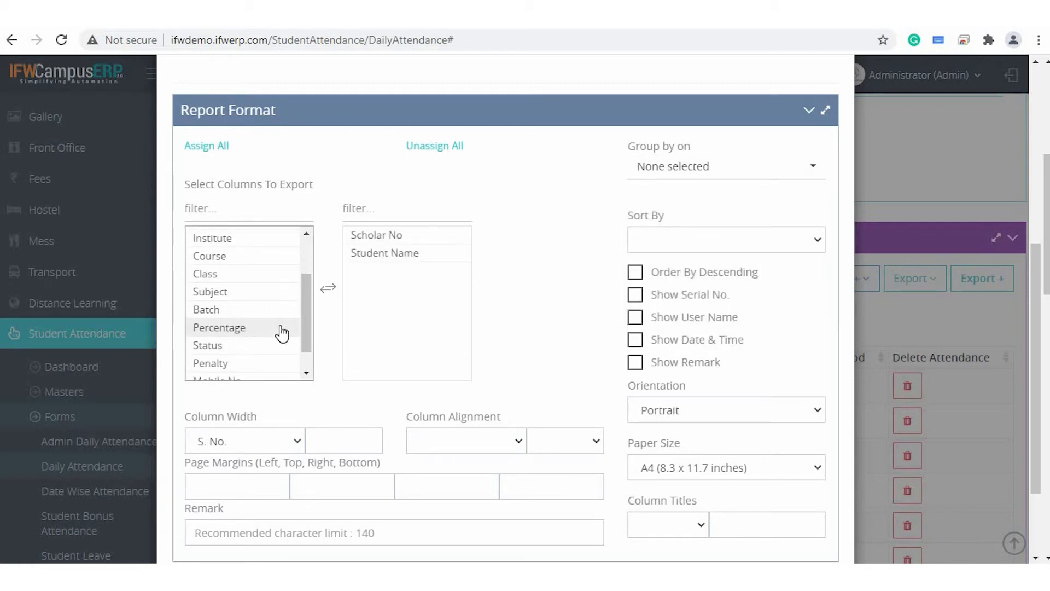
{"action": "double_click", "coordinate": [268, 351]}
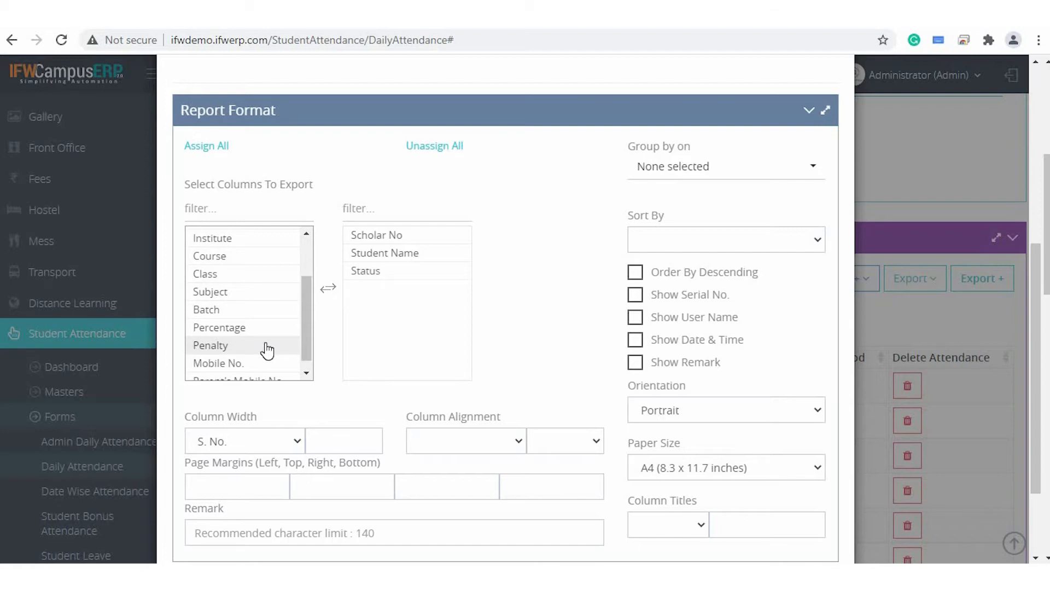
{"action": "scroll", "coordinate": [267, 350], "scroll_direction": "down", "scroll_amount": 1}
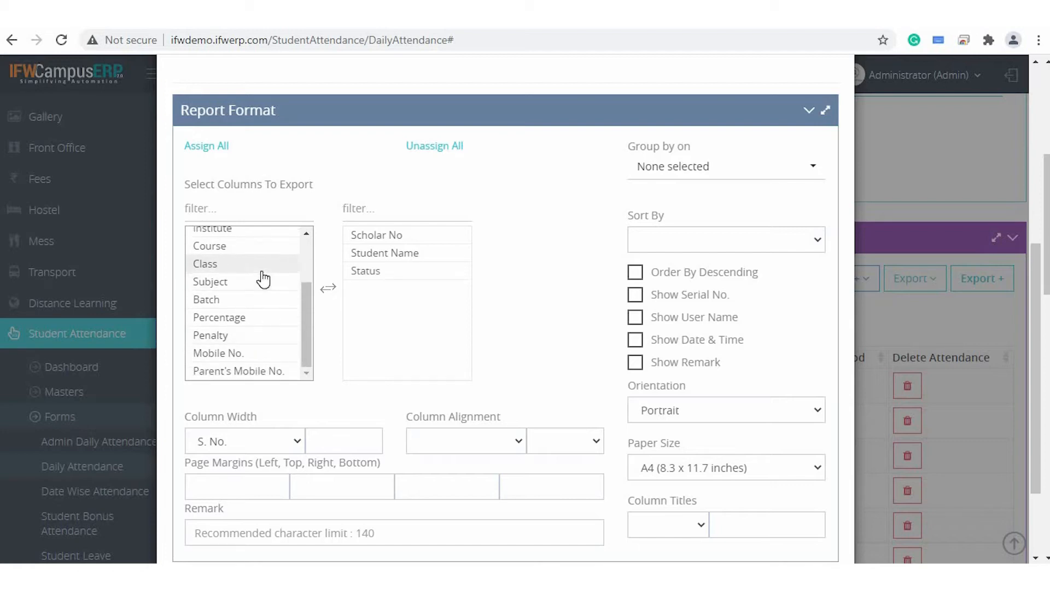
- Show serial numbers in the Student Daily Attendance Report and sort it by Scholar No
{"action": "scroll", "coordinate": [263, 278], "scroll_direction": "up", "scroll_amount": 3}
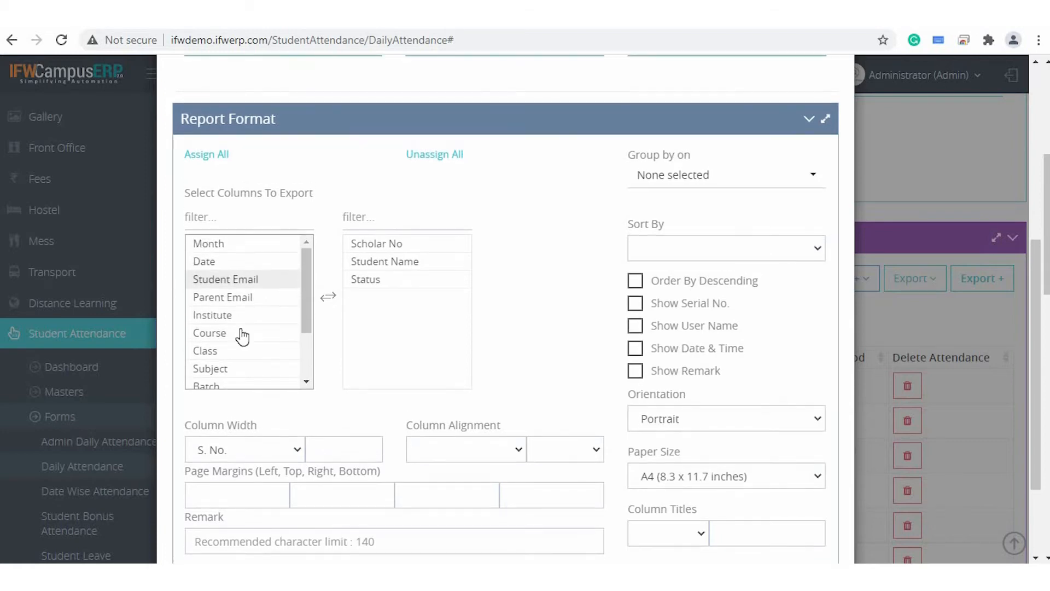
{"action": "left_click", "coordinate": [637, 305]}
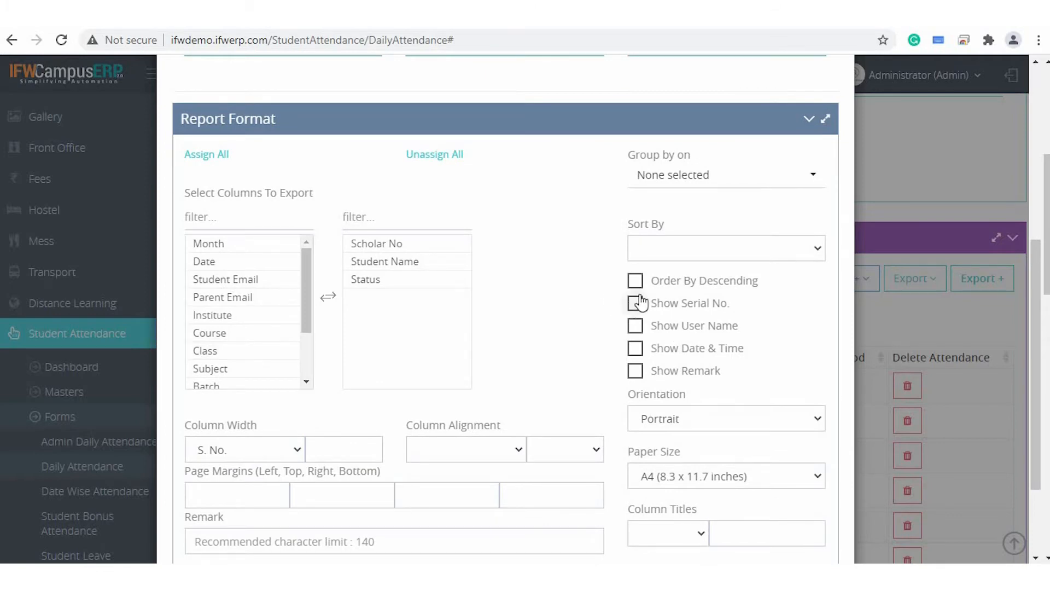
{"action": "left_click", "coordinate": [658, 255]}
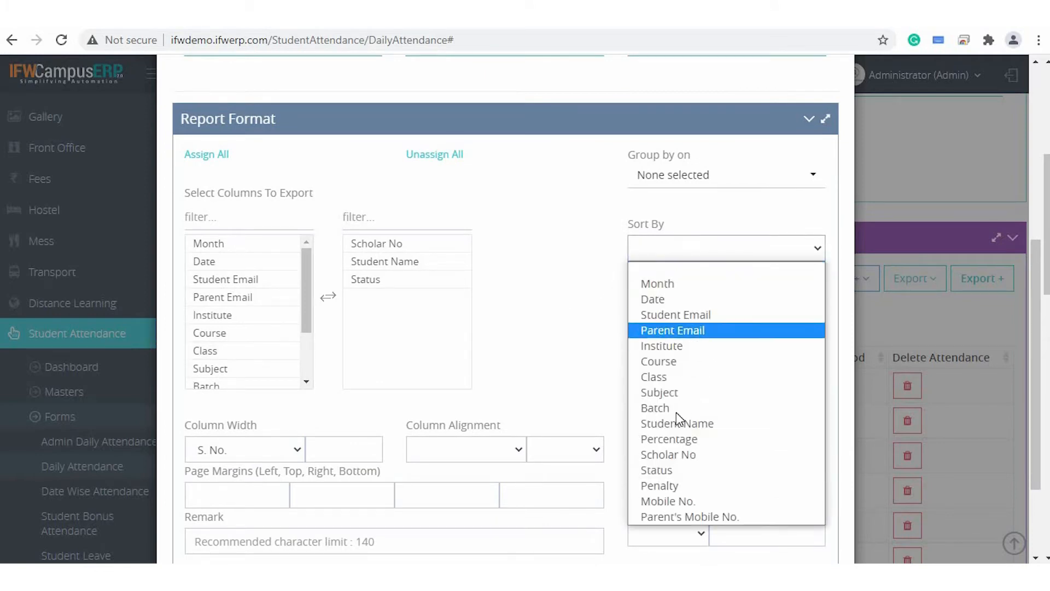
{"action": "left_click", "coordinate": [699, 462]}
{"action": "scroll", "coordinate": [563, 332], "scroll_direction": "down", "scroll_amount": 3}
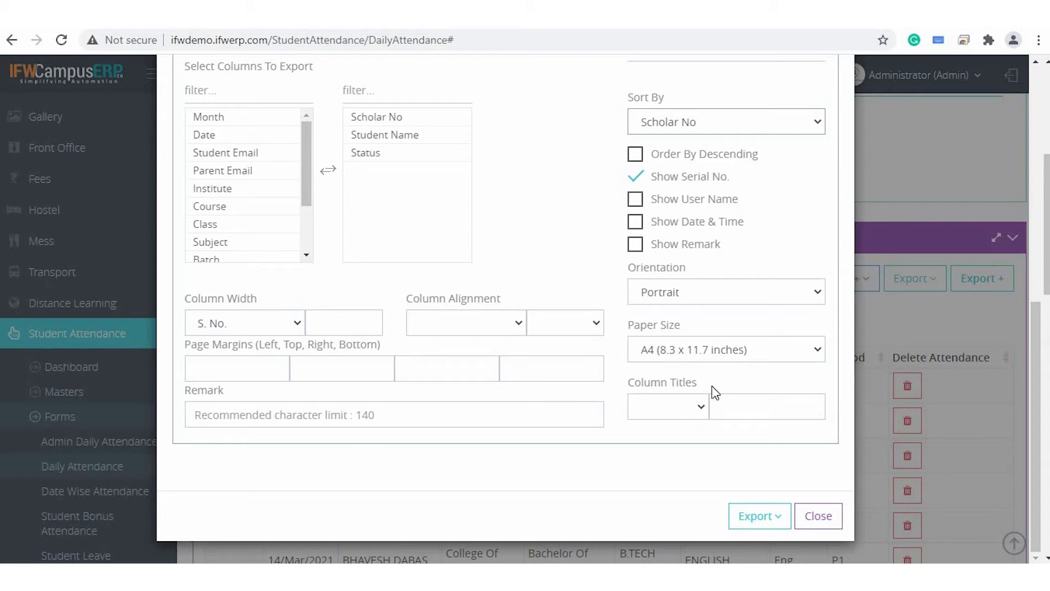
- Keep the A4 paper size and Portrait orientation, and generate the print version of the Student Daily Attendance Report
{"action": "left_click", "coordinate": [708, 368]}
{"action": "left_click", "coordinate": [717, 342]}
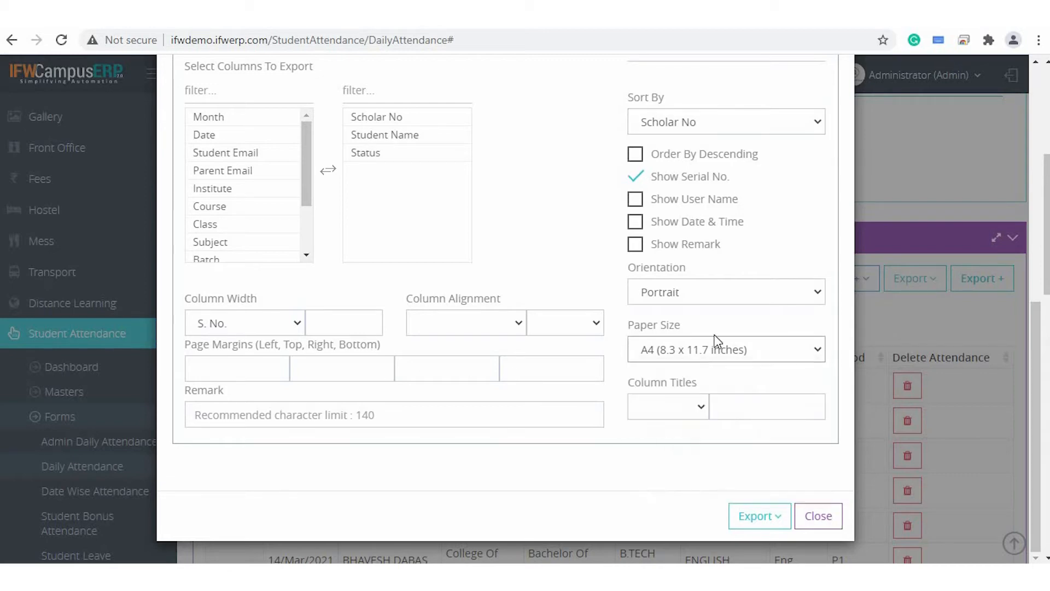
{"action": "left_click", "coordinate": [682, 290]}
{"action": "left_click", "coordinate": [682, 290]}
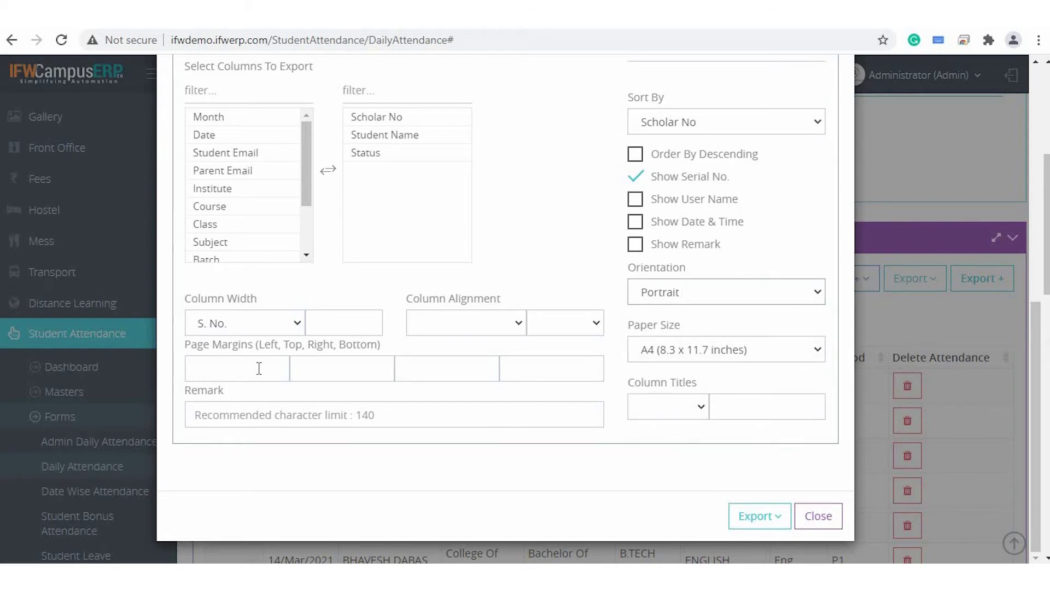
{"action": "scroll", "coordinate": [756, 524], "scroll_direction": "down", "scroll_amount": 1}
{"action": "left_click", "coordinate": [756, 517]}
{"action": "scroll", "coordinate": [756, 524], "scroll_direction": "down", "scroll_amount": 1}
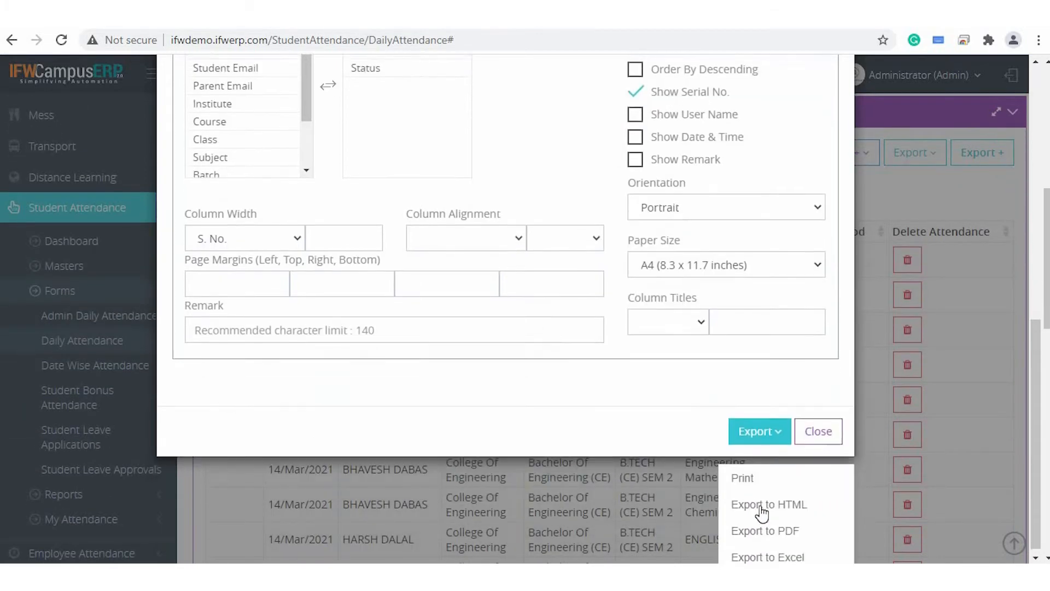
{"action": "left_click", "coordinate": [743, 478]}
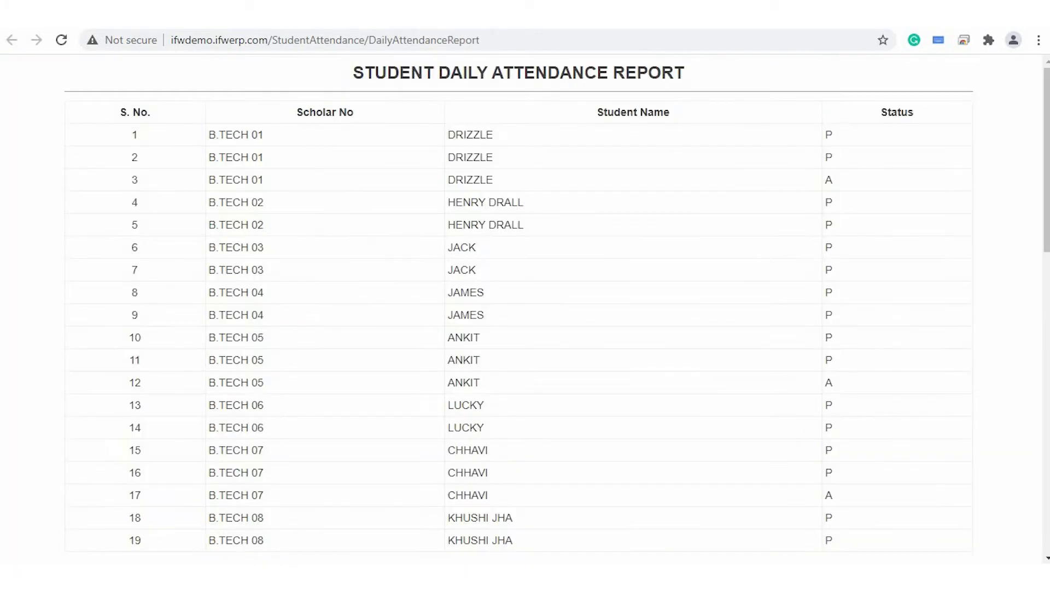
- Review the scholar numbers, student names and statuses in the generated attendance report, and close it
{"action": "scroll", "coordinate": [453, 245], "scroll_direction": "down", "scroll_amount": 2}
{"action": "scroll", "coordinate": [454, 246], "scroll_direction": "up", "scroll_amount": 2}
{"action": "scroll", "coordinate": [455, 246], "scroll_direction": "down", "scroll_amount": 8}
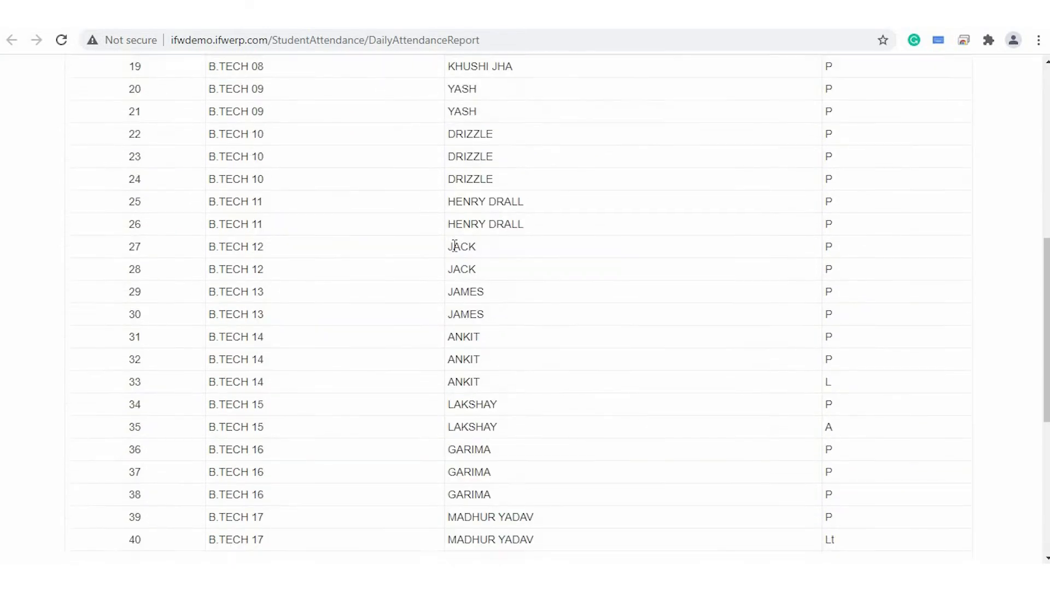
{"action": "scroll", "coordinate": [455, 246], "scroll_direction": "up", "scroll_amount": 6}
{"action": "key", "text": "ctrl+w"}
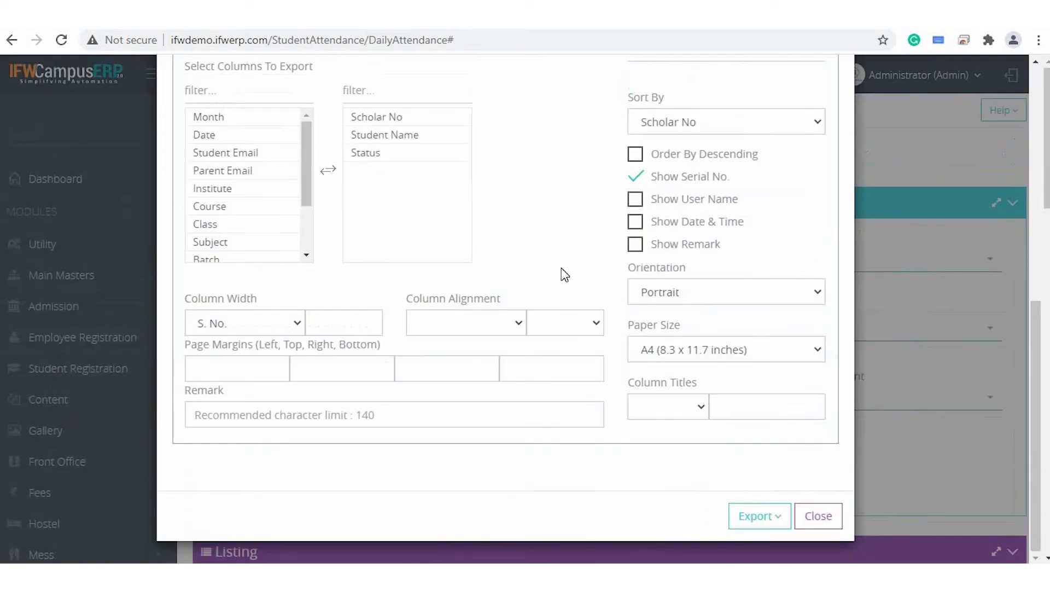
- Leave the attendance report settings and open the Faculty Topic Taught Report from the extended reports
{"action": "scroll", "coordinate": [564, 274], "scroll_direction": "up", "scroll_amount": 8}
{"action": "scroll", "coordinate": [765, 356], "scroll_direction": "down", "scroll_amount": 4}
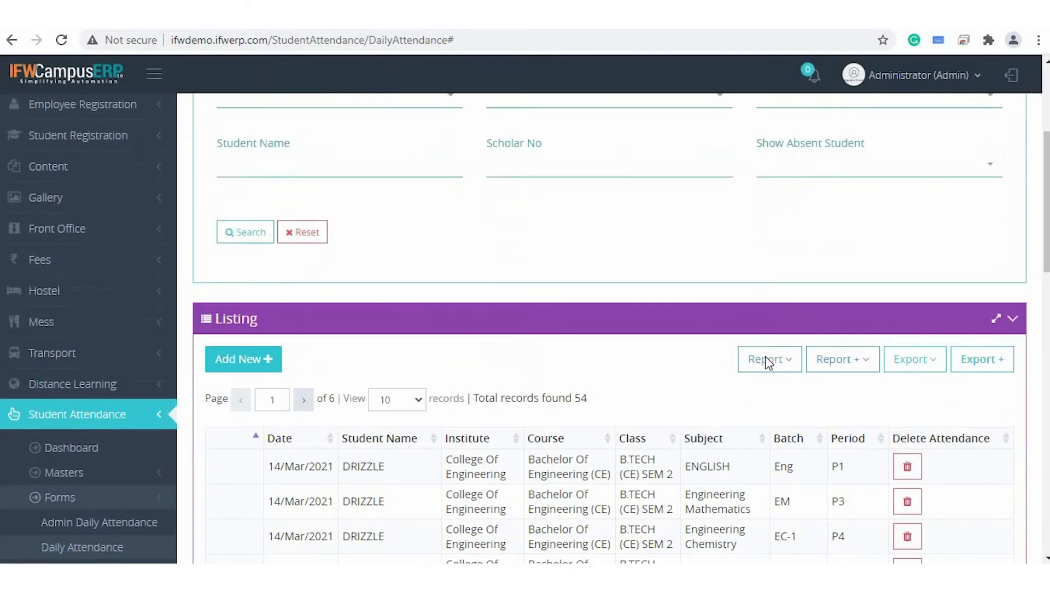
{"action": "left_click", "coordinate": [832, 364]}
{"action": "scroll", "coordinate": [710, 361], "scroll_direction": "down", "scroll_amount": 1}
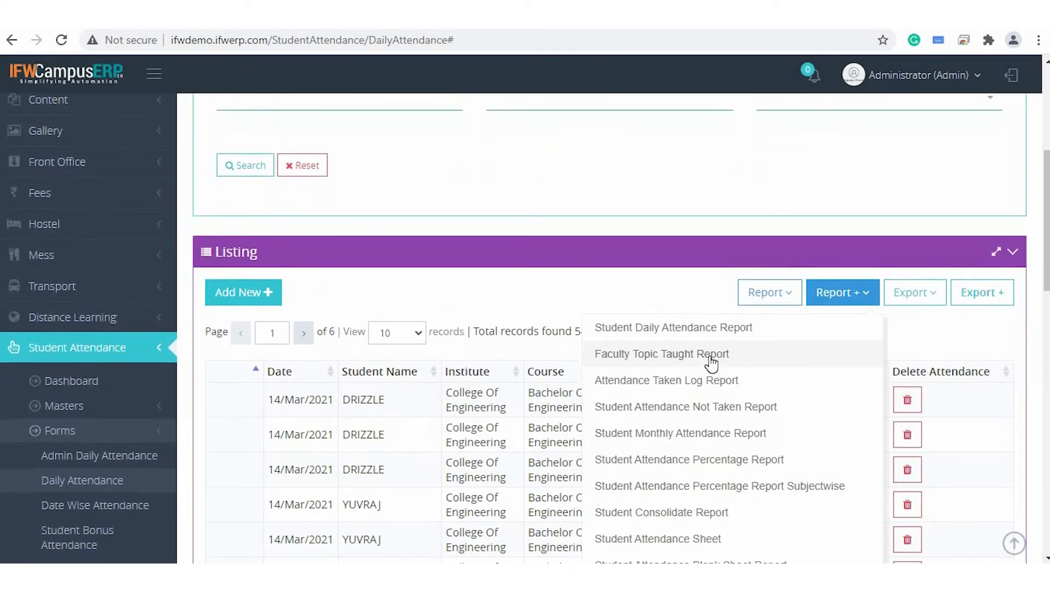
{"action": "left_click", "coordinate": [700, 356]}
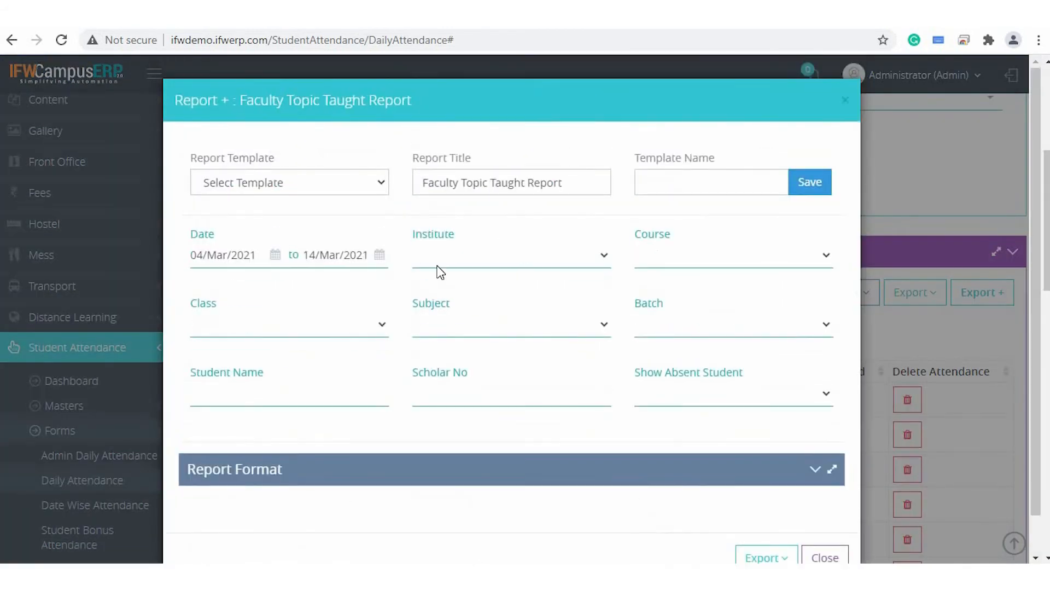
- Filter the report by institute College Of Engineering, course Bachelor Of Engineering (CE) and class B.TECH (CE) SEM 2
{"action": "left_click", "coordinate": [469, 258]}
{"action": "left_click", "coordinate": [478, 288]}
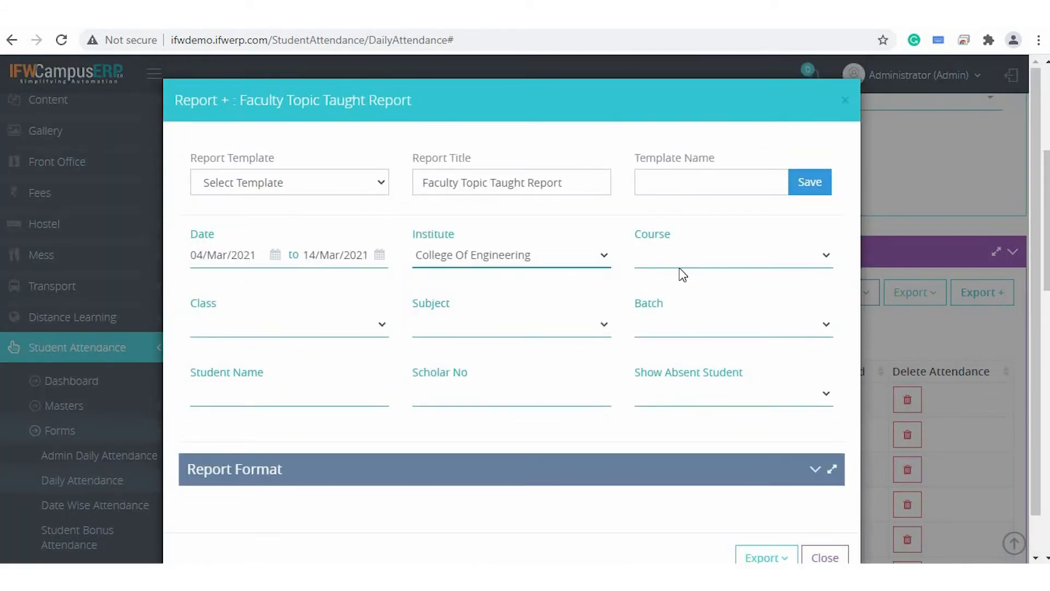
{"action": "left_click", "coordinate": [693, 259]}
{"action": "left_click", "coordinate": [708, 284]}
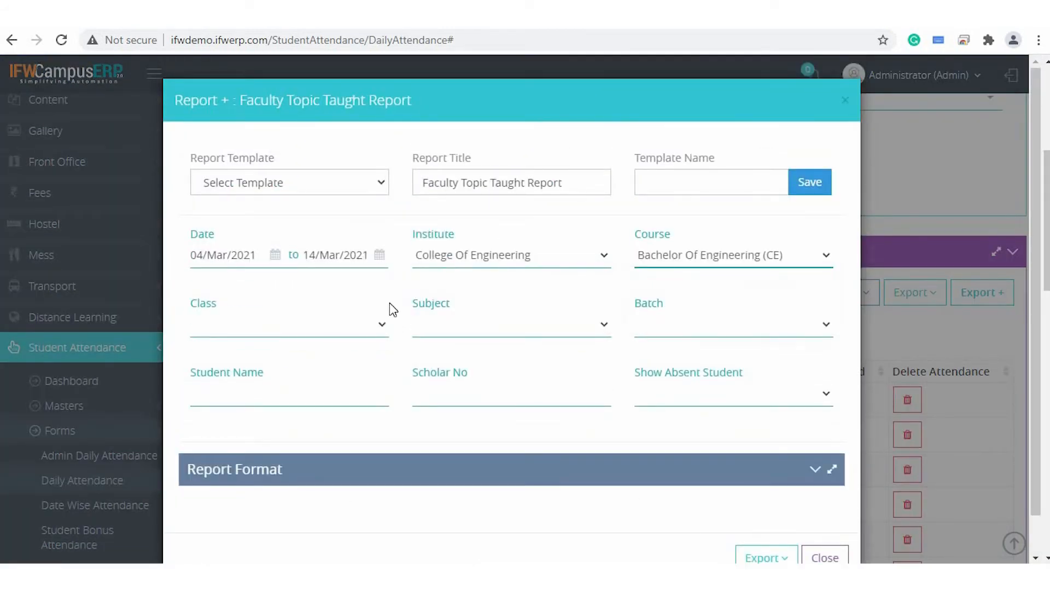
{"action": "left_click", "coordinate": [311, 338]}
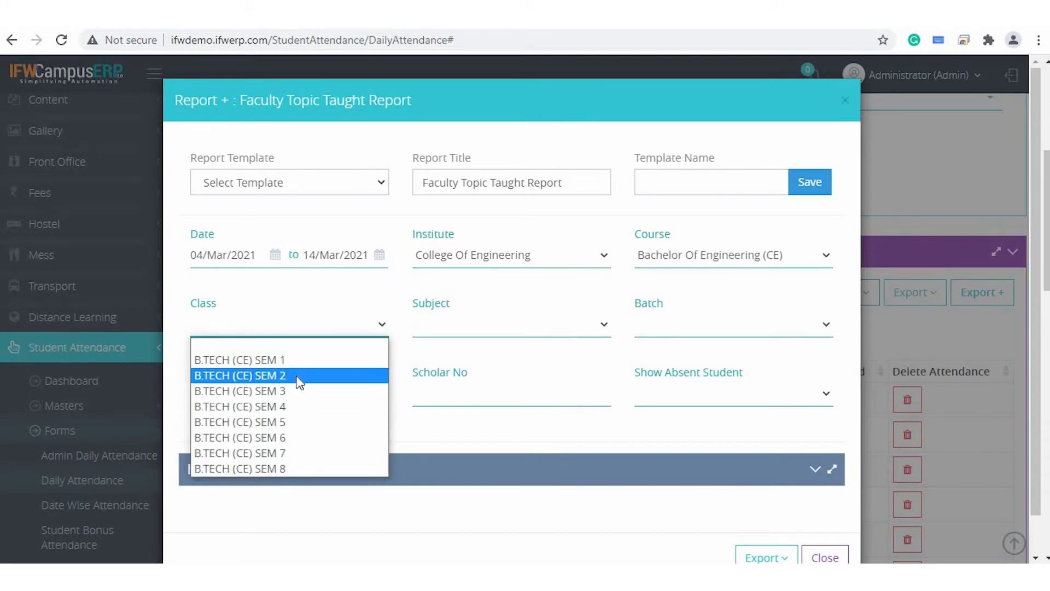
{"action": "left_click", "coordinate": [298, 373]}
{"action": "scroll", "coordinate": [650, 440], "scroll_direction": "down", "scroll_amount": 1}
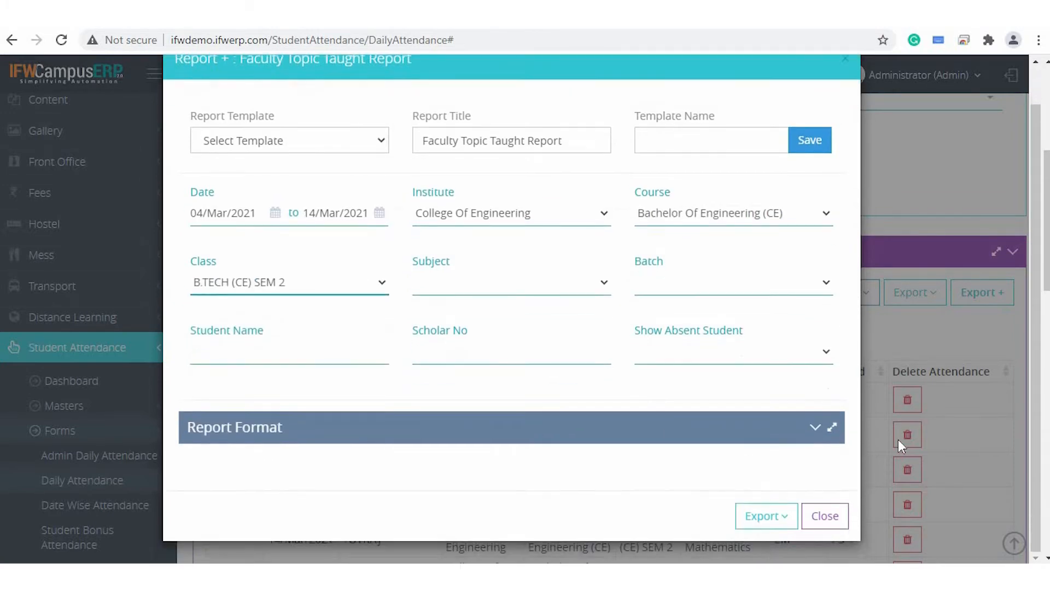
- Expand the Report Format section and group the Faculty Topic Taught Report by Date, Course and Class
{"action": "left_click", "coordinate": [816, 428]}
{"action": "scroll", "coordinate": [605, 387], "scroll_direction": "down", "scroll_amount": 5}
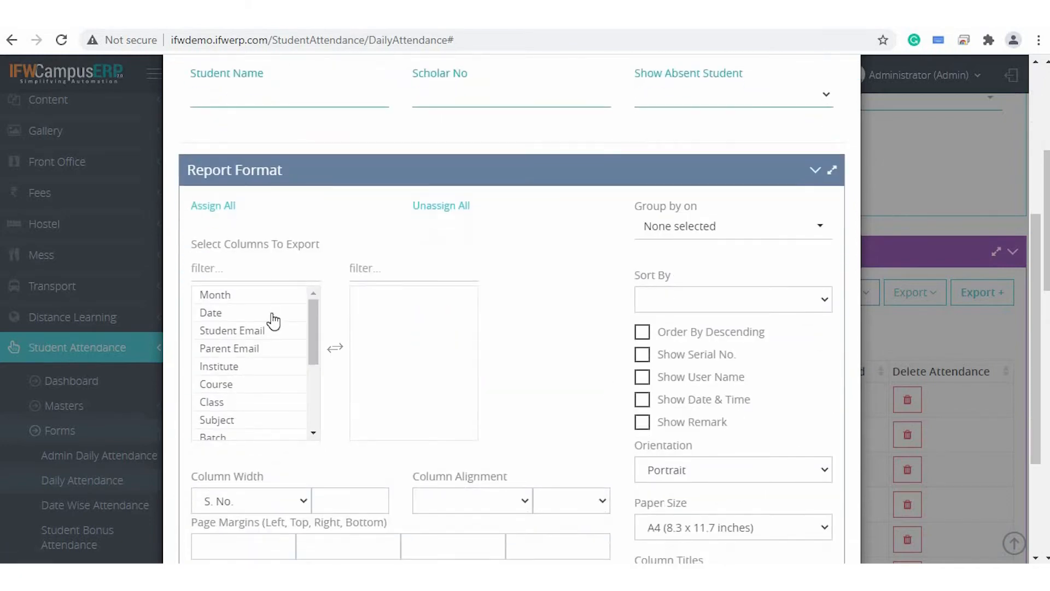
{"action": "left_click", "coordinate": [674, 228]}
{"action": "left_click", "coordinate": [688, 299]}
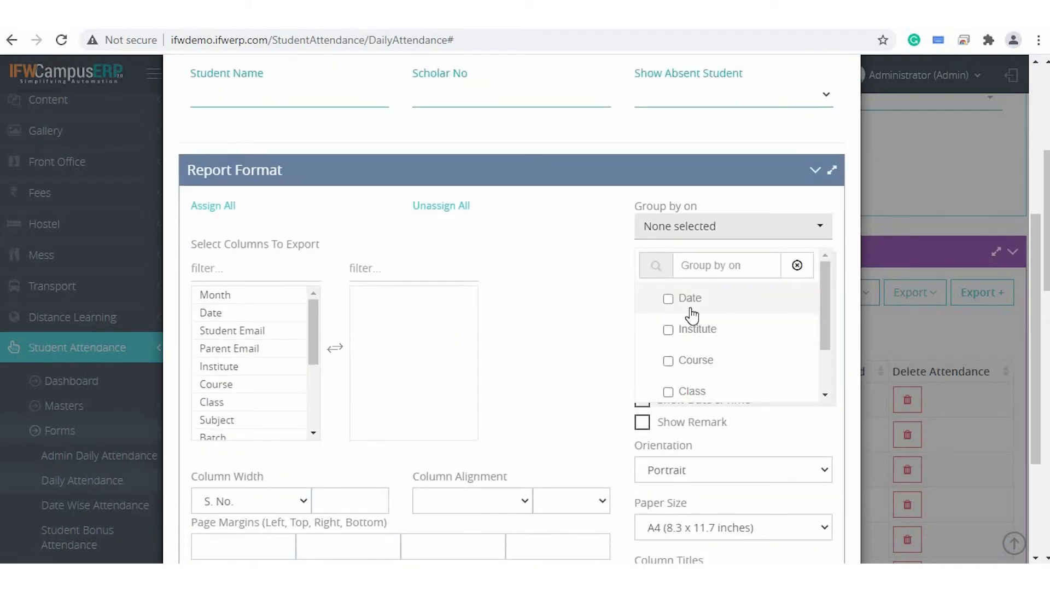
{"action": "left_click", "coordinate": [690, 361]}
{"action": "left_click", "coordinate": [688, 391]}
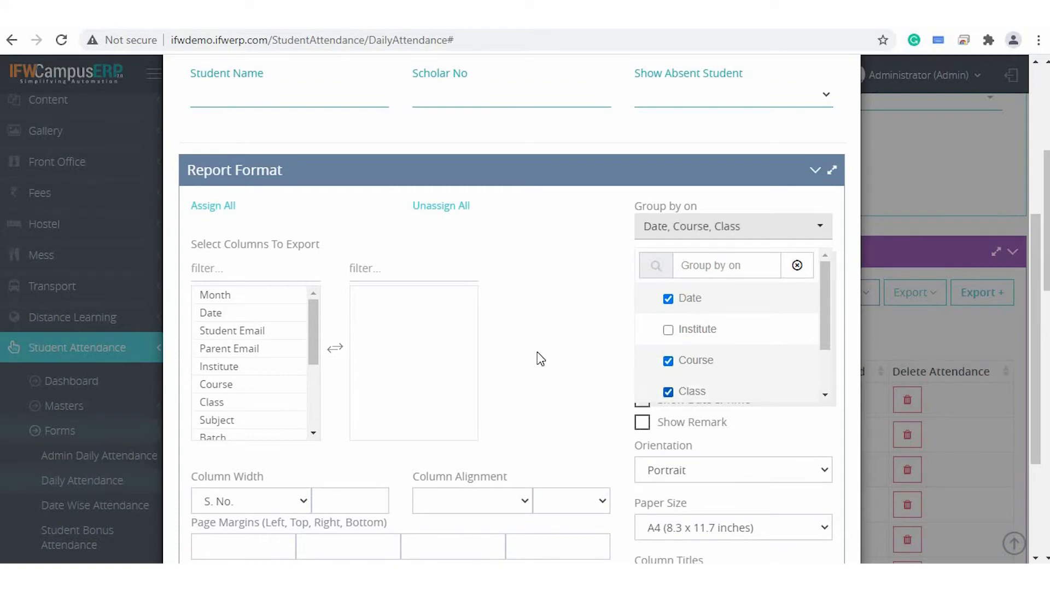
{"action": "left_click", "coordinate": [607, 359]}
- Sort the Faculty Topic Taught Report by Topic and show serial numbers
{"action": "left_click", "coordinate": [678, 296]}
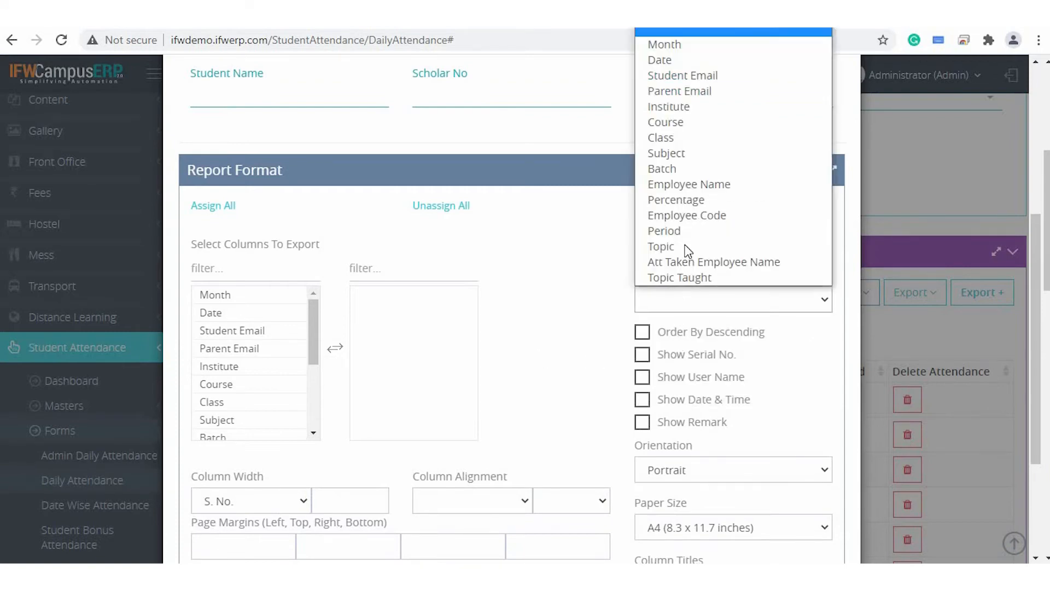
{"action": "left_click", "coordinate": [681, 247]}
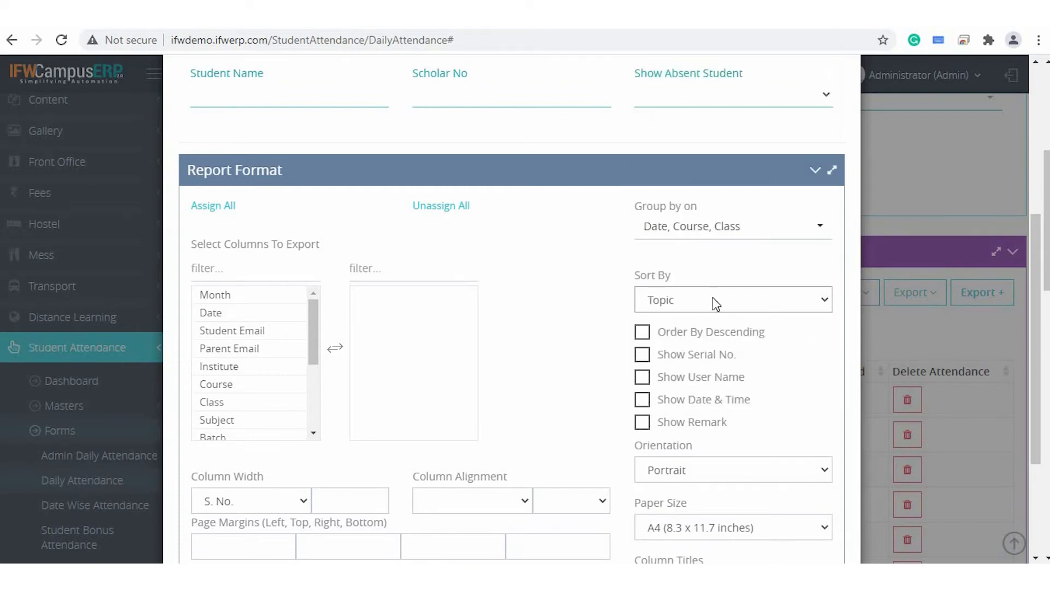
{"action": "scroll", "coordinate": [646, 219], "scroll_direction": "down", "scroll_amount": 3}
{"action": "left_click", "coordinate": [644, 216]}
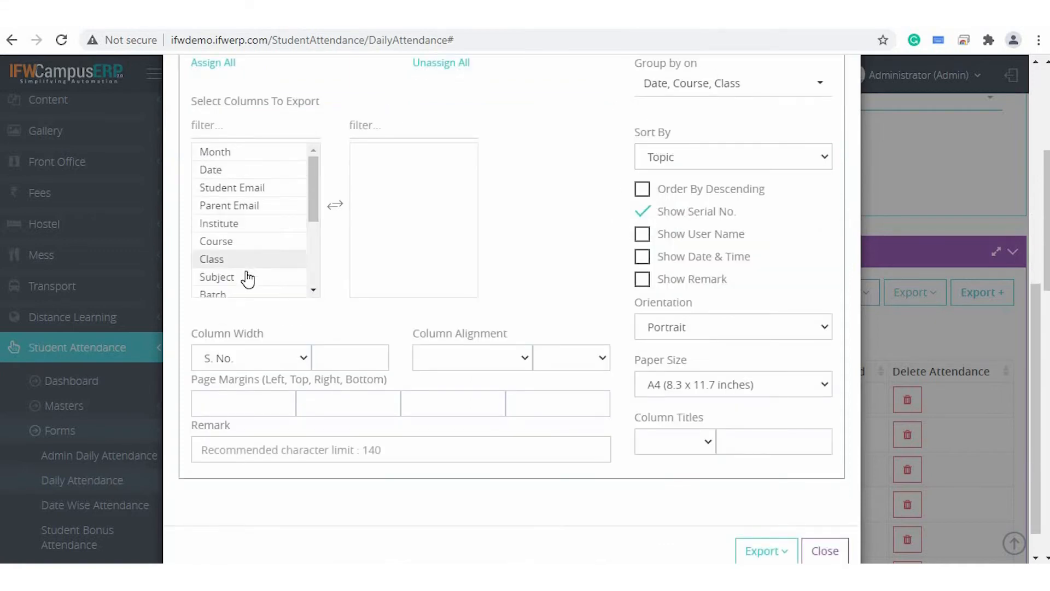
- Add Subject, Batch, Employee Name, Employee Code, Topic, Period and Topic Taught to the exported columns
{"action": "scroll", "coordinate": [251, 206], "scroll_direction": "down", "scroll_amount": 2}
{"action": "double_click", "coordinate": [252, 196]}
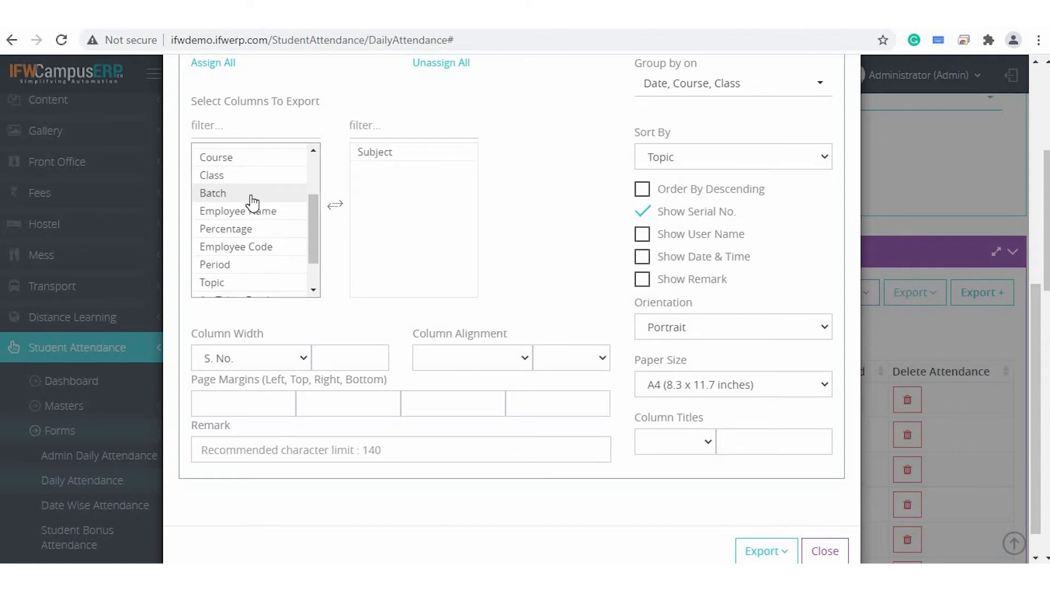
{"action": "double_click", "coordinate": [250, 195]}
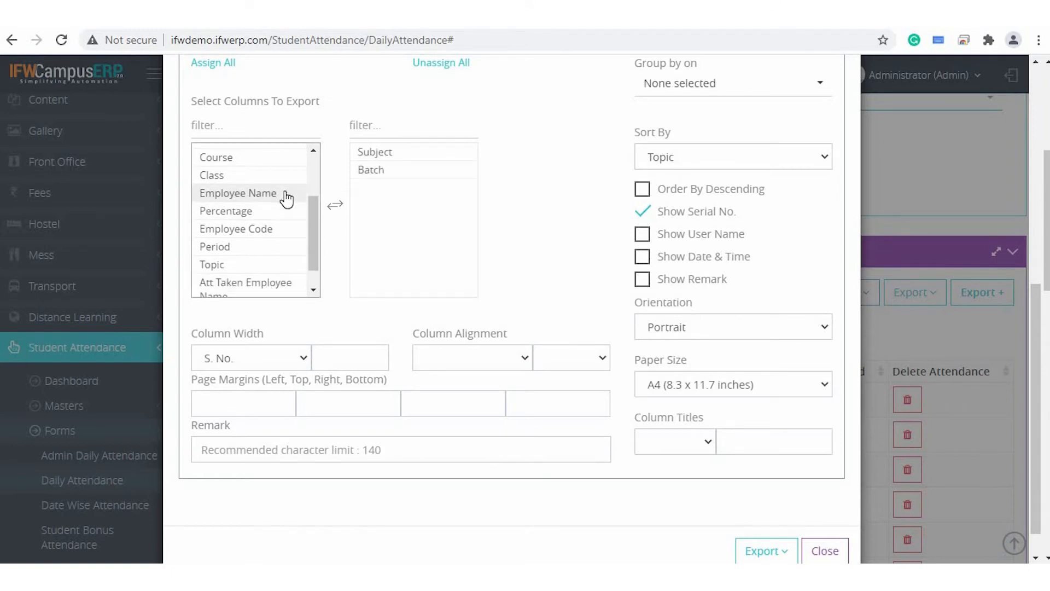
{"action": "double_click", "coordinate": [285, 195]}
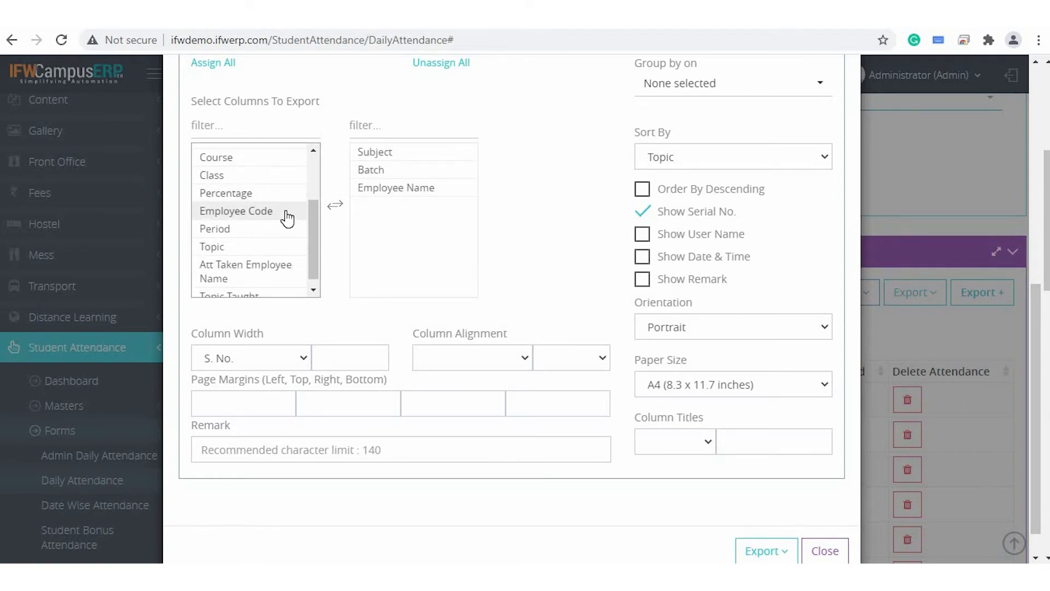
{"action": "double_click", "coordinate": [286, 216]}
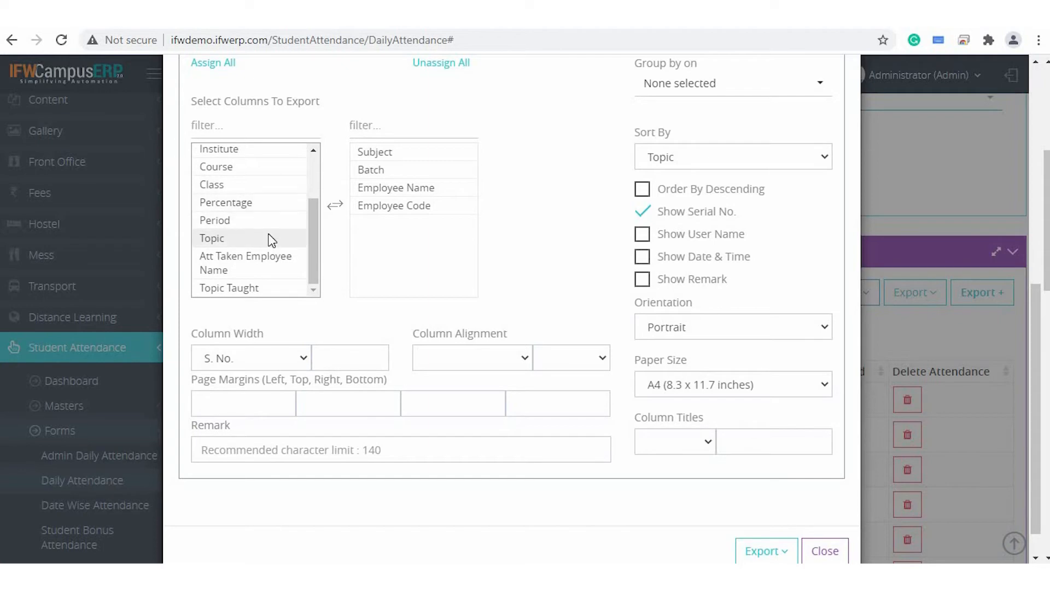
{"action": "double_click", "coordinate": [272, 238]}
{"action": "double_click", "coordinate": [275, 239]}
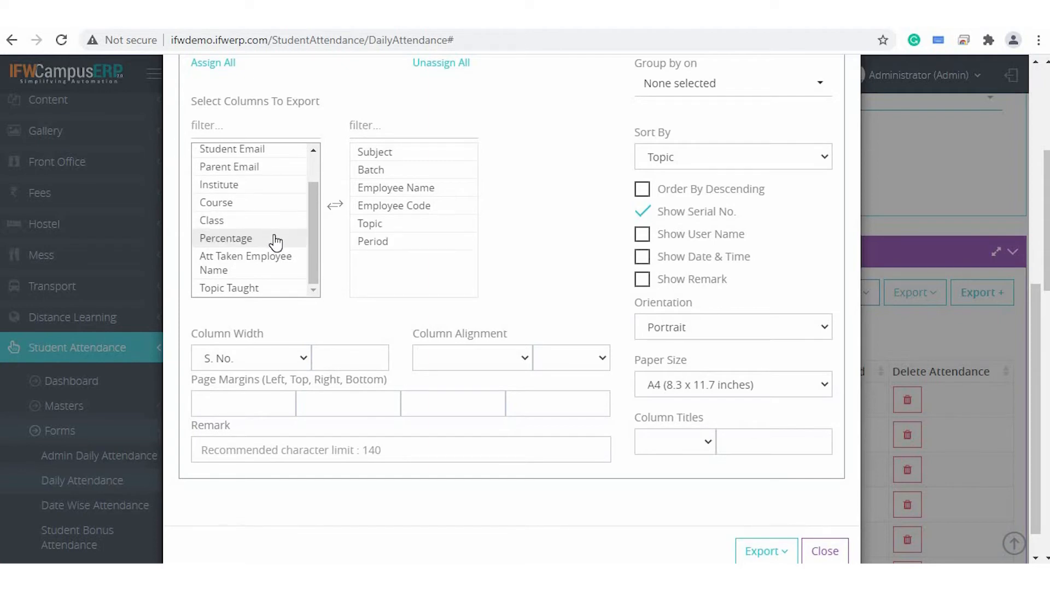
{"action": "double_click", "coordinate": [280, 289]}
- Set all four page margins to 0.5 and check the column width and alignment choices
{"action": "scroll", "coordinate": [495, 355], "scroll_direction": "down", "scroll_amount": 1}
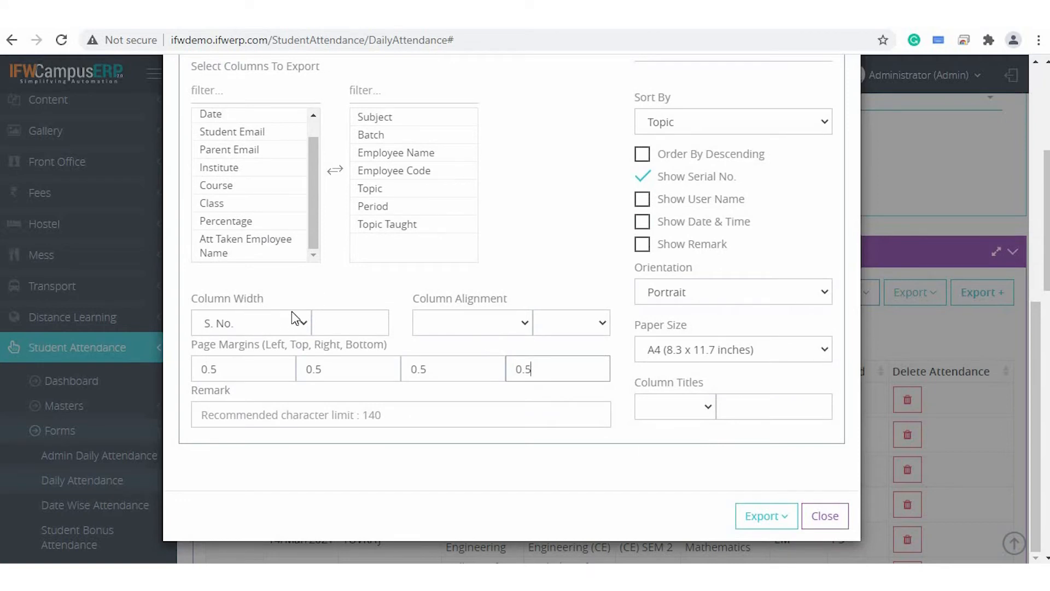
{"action": "left_click", "coordinate": [265, 325]}
{"action": "left_click", "coordinate": [450, 317]}
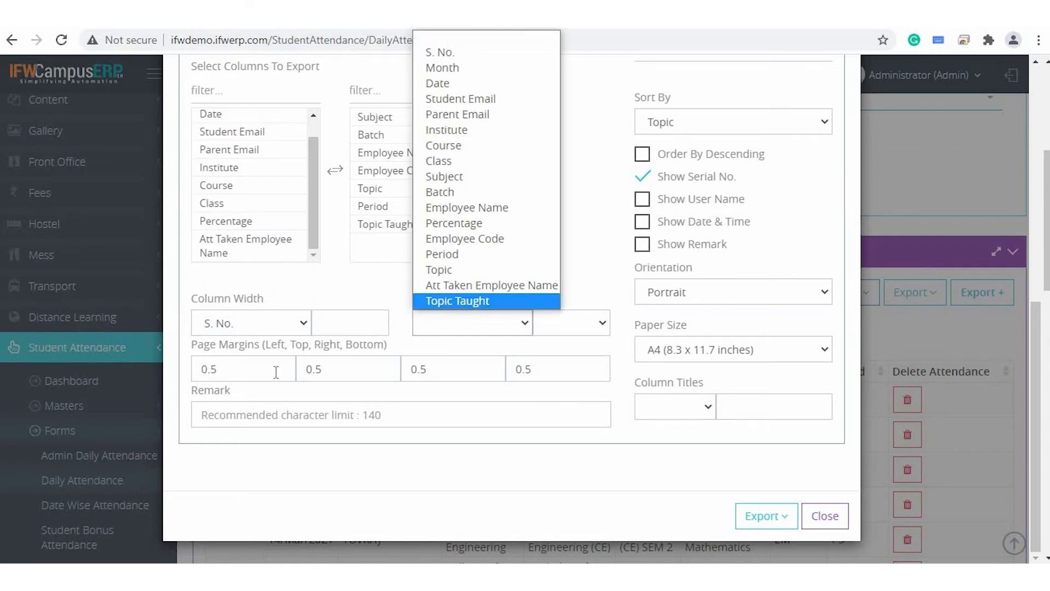
{"action": "left_click", "coordinate": [276, 372]}
{"action": "left_click", "coordinate": [439, 434]}
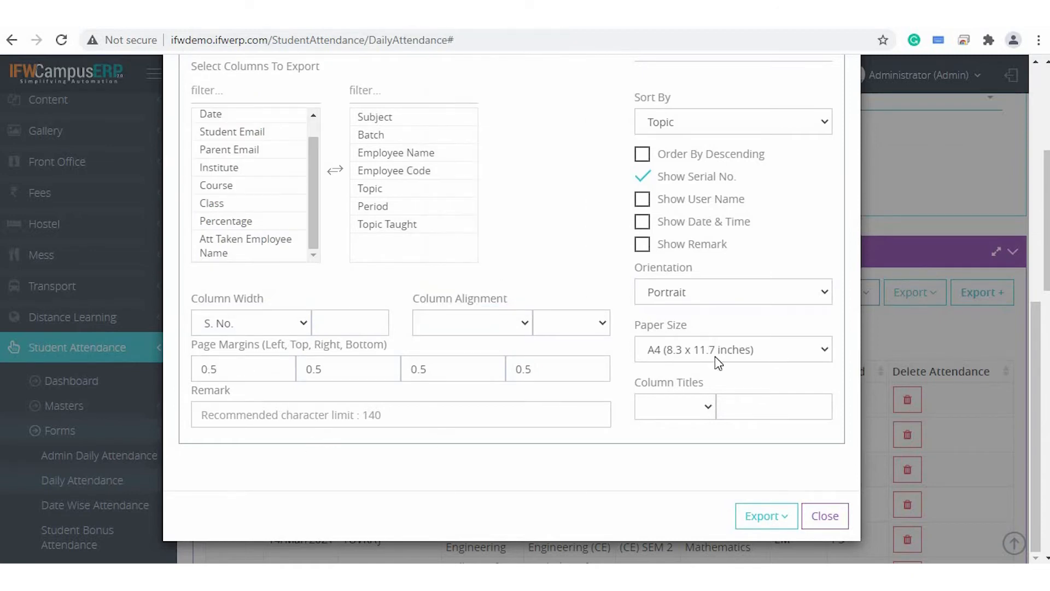
- Keep the A4 paper size and Portrait orientation, and generate the print version of the Faculty Topic Taught Report
{"action": "left_click", "coordinate": [714, 356]}
{"action": "left_click", "coordinate": [715, 357]}
{"action": "left_click", "coordinate": [688, 290]}
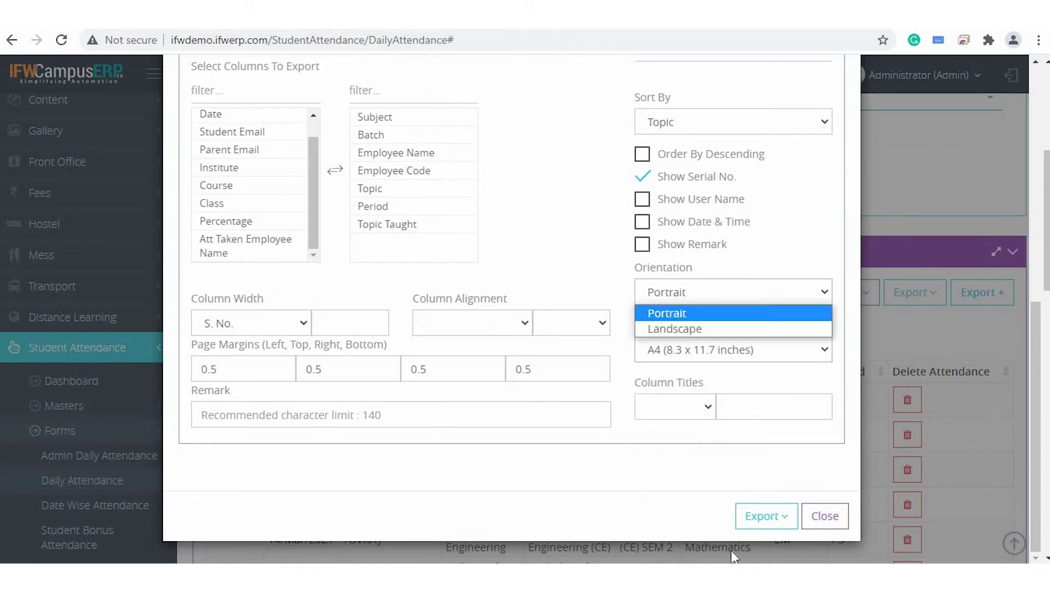
{"action": "left_click", "coordinate": [768, 514]}
{"action": "left_click", "coordinate": [768, 516]}
{"action": "scroll", "coordinate": [771, 519], "scroll_direction": "down", "scroll_amount": 2}
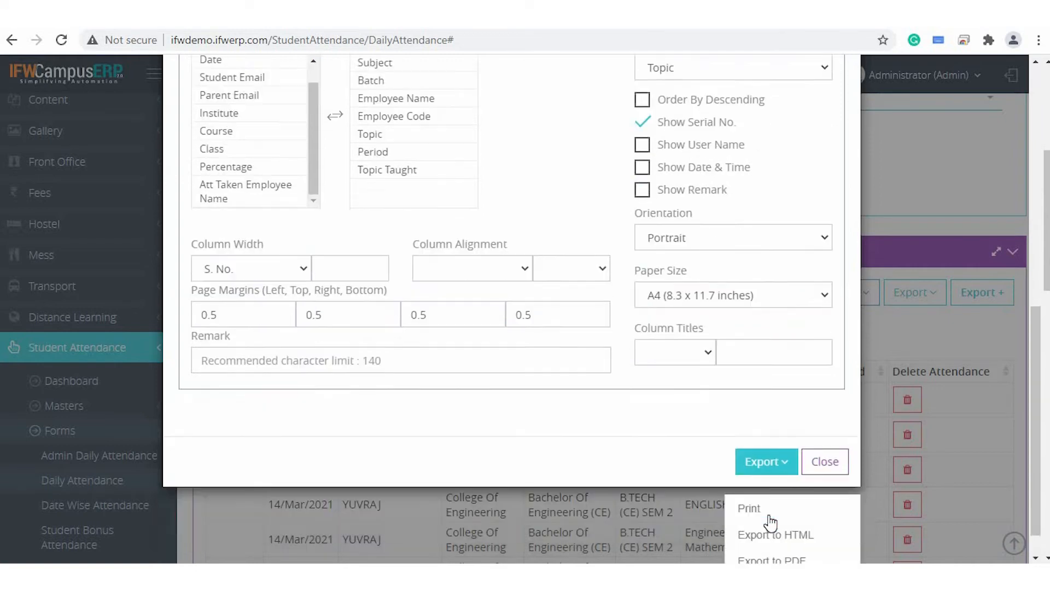
{"action": "left_click", "coordinate": [749, 472]}
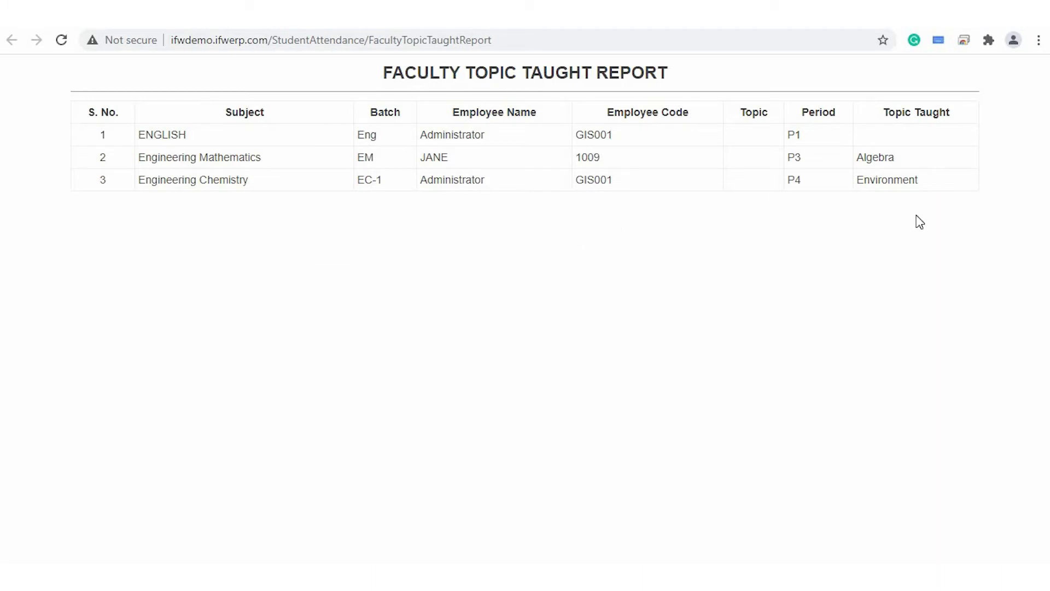
- Examine the Topic Taught entries for Engineering Mathematics and Engineering Chemistry, and close the generated report
{"action": "double_click", "coordinate": [885, 157]}
{"action": "double_click", "coordinate": [891, 180]}
{"action": "key", "text": "ctrl+w"}
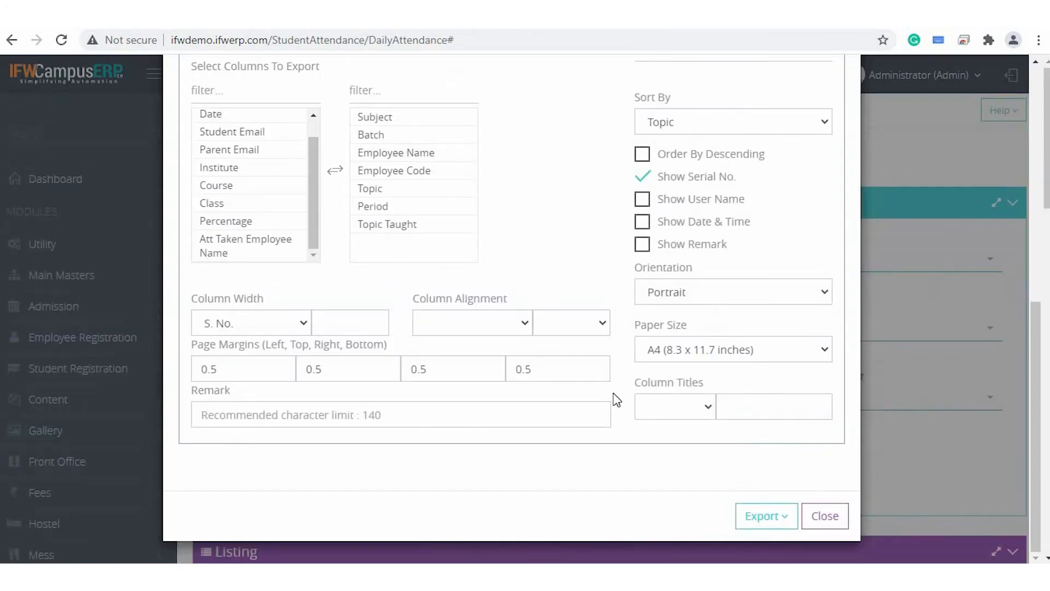
- Leave the Faculty Topic Taught Report setup and open the Student Monthly Attendance Report from the Daily Attendance listing
{"action": "scroll", "coordinate": [613, 393], "scroll_direction": "up", "scroll_amount": 3}
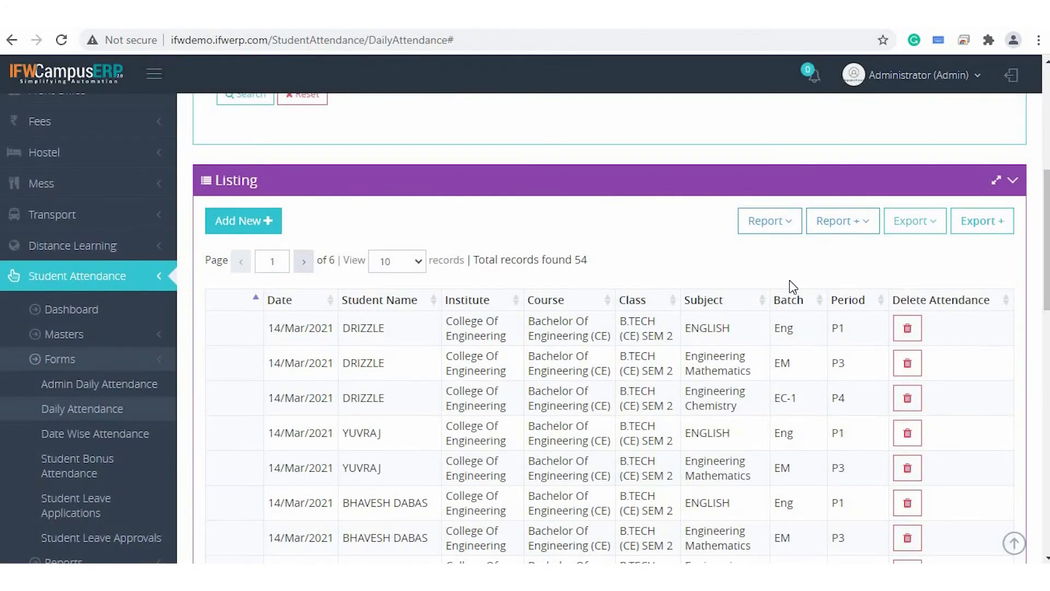
{"action": "left_click", "coordinate": [847, 226]}
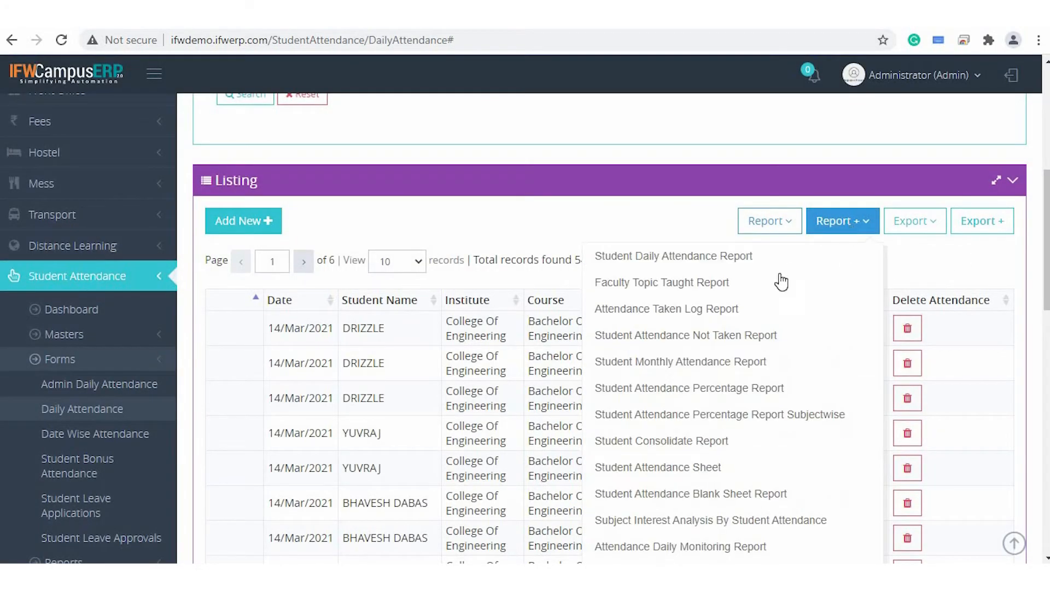
{"action": "left_click", "coordinate": [741, 364]}
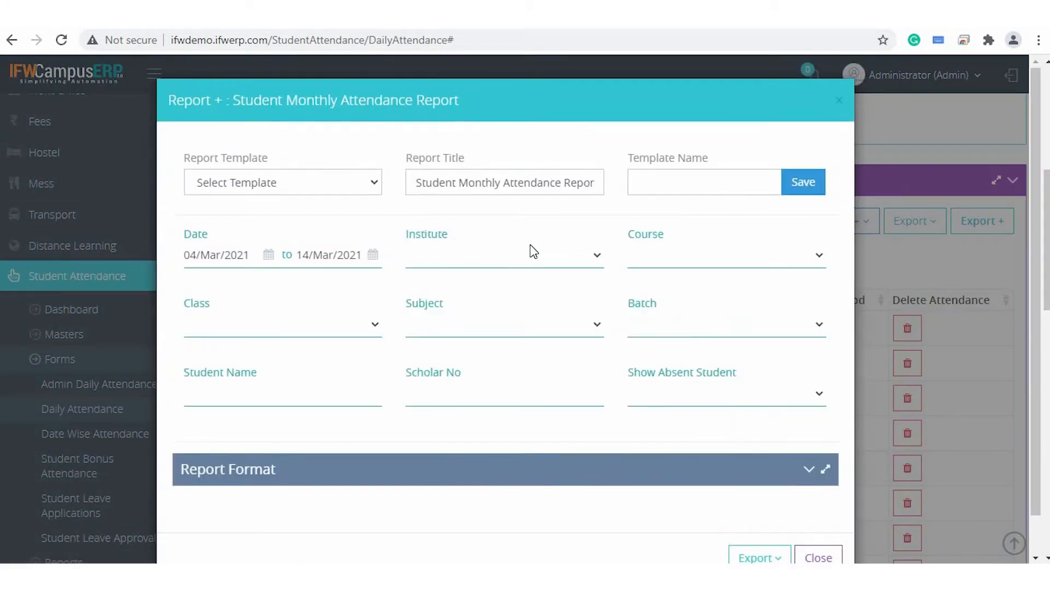
- Filter the monthly report by College Of Engineering, course Bachelor Of Engineering (CE) and class B.TECH (CE) SEM 2
{"action": "left_click", "coordinate": [533, 252]}
{"action": "left_click", "coordinate": [510, 293]}
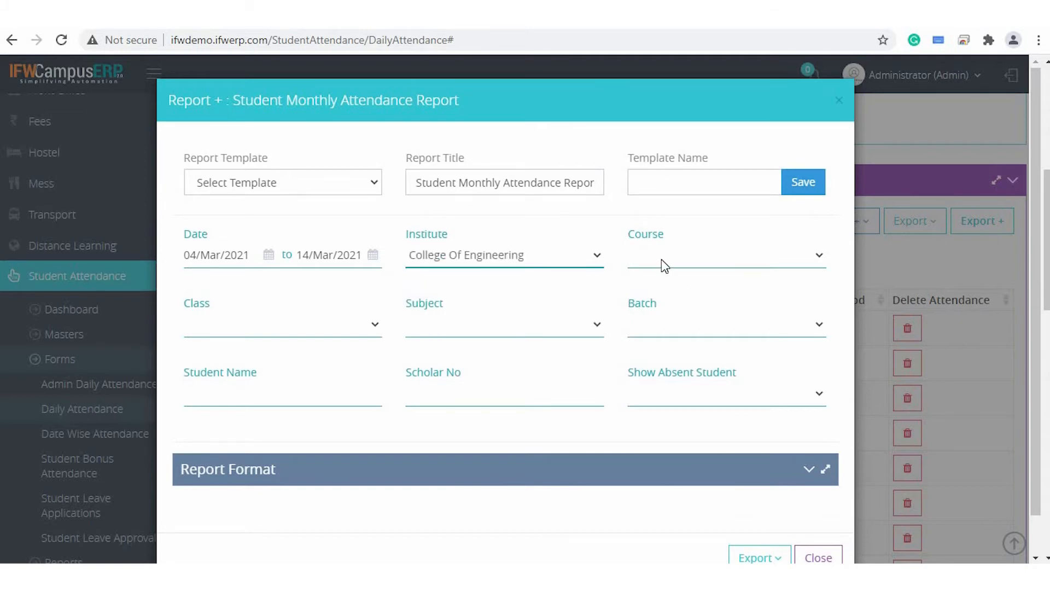
{"action": "left_click", "coordinate": [665, 265]}
{"action": "left_click", "coordinate": [674, 290]}
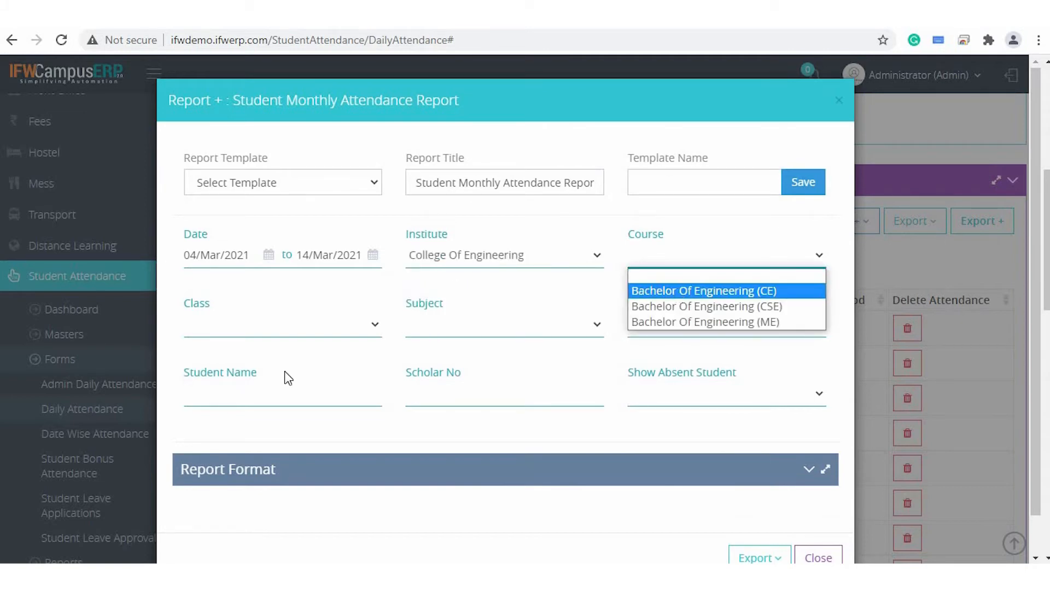
{"action": "left_click", "coordinate": [277, 329]}
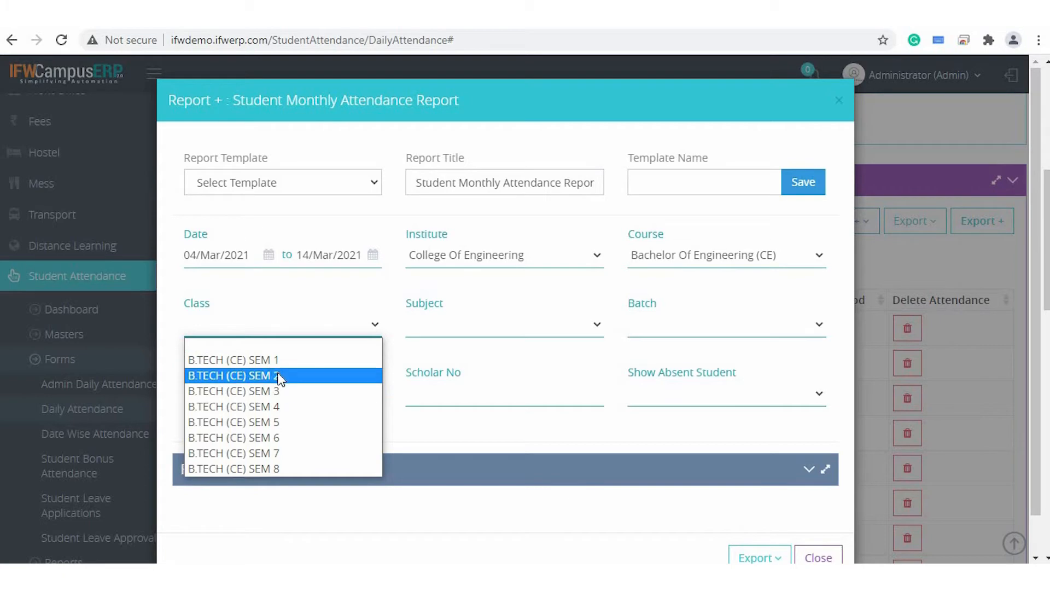
{"action": "left_click", "coordinate": [277, 376]}
- Expand the Report Format options and set the left, top, right and bottom page margins to 0.5
{"action": "scroll", "coordinate": [591, 437], "scroll_direction": "down", "scroll_amount": 1}
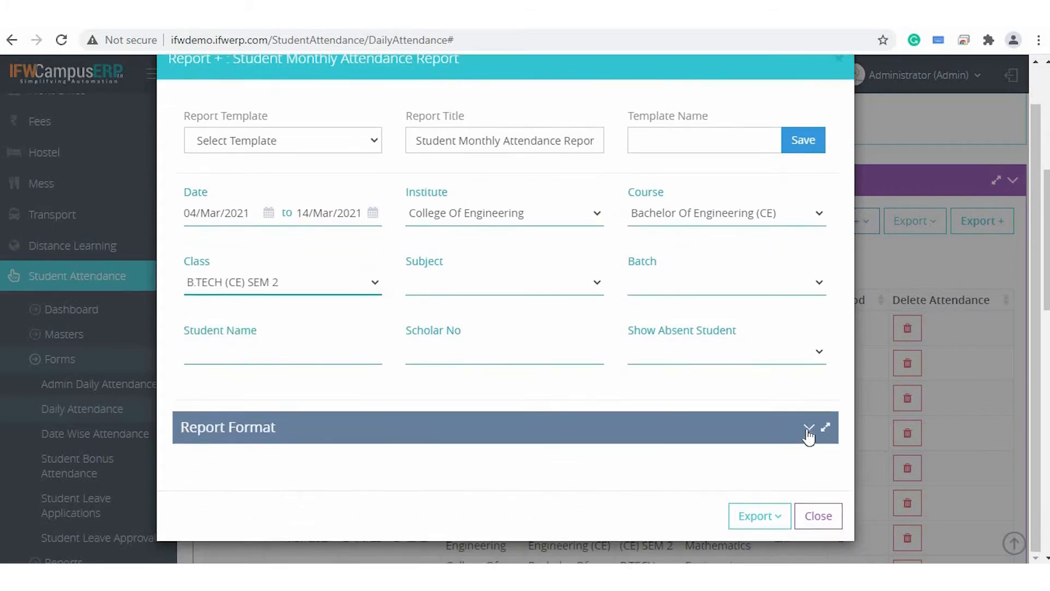
{"action": "left_click", "coordinate": [809, 428]}
{"action": "scroll", "coordinate": [404, 243], "scroll_direction": "down", "scroll_amount": 4}
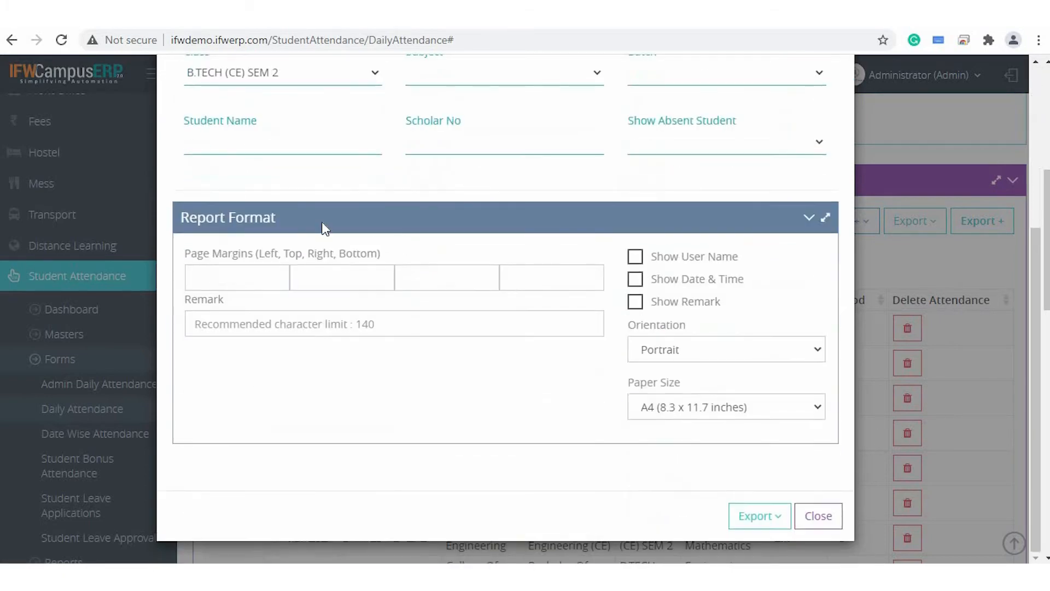
{"action": "scroll", "coordinate": [563, 375], "scroll_direction": "up", "scroll_amount": 5}
{"action": "scroll", "coordinate": [437, 383], "scroll_direction": "down", "scroll_amount": 3}
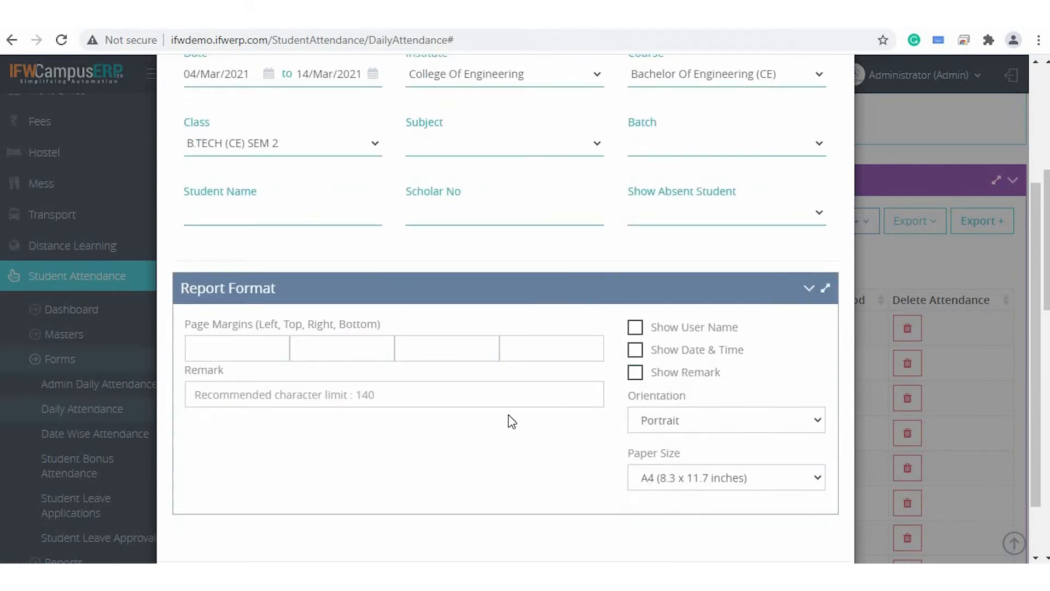
{"action": "scroll", "coordinate": [511, 422], "scroll_direction": "down", "scroll_amount": 2}
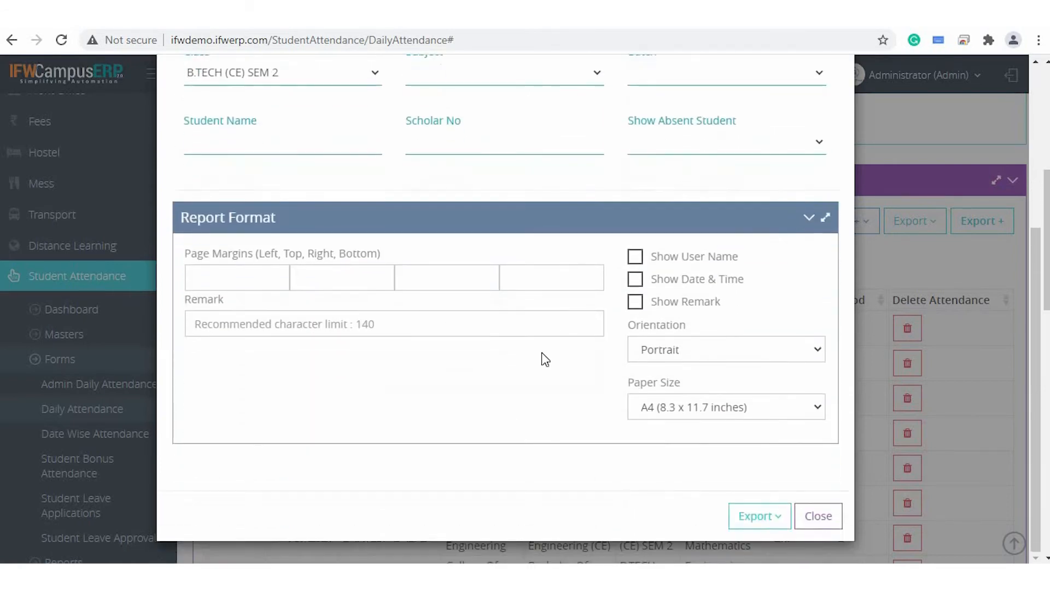
{"action": "left_click", "coordinate": [256, 285]}
{"action": "type", "text": "0.5"}
{"action": "key", "text": "Tab"}
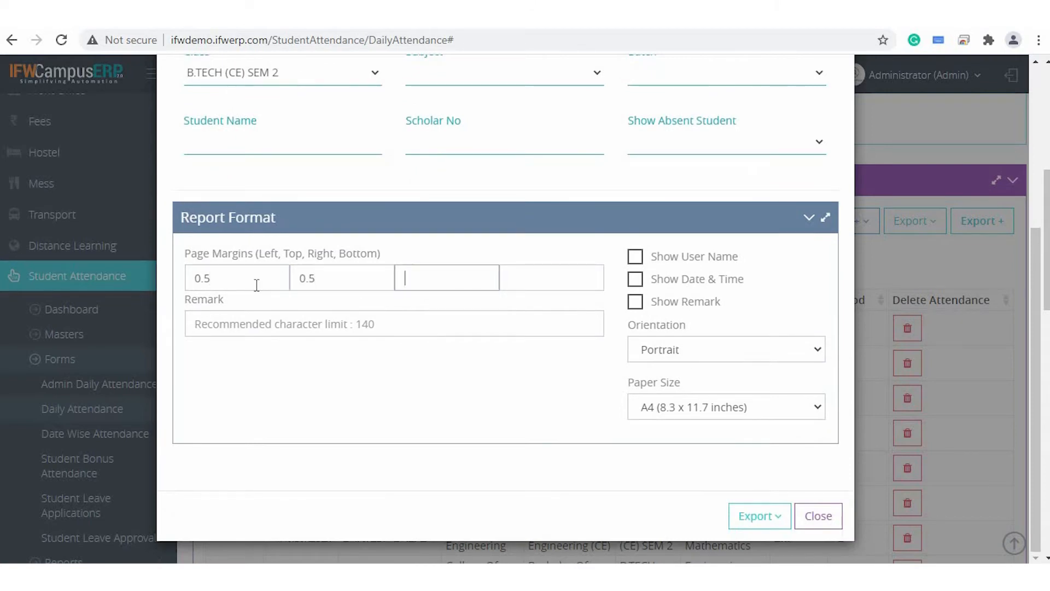
{"action": "key", "text": "Tab"}
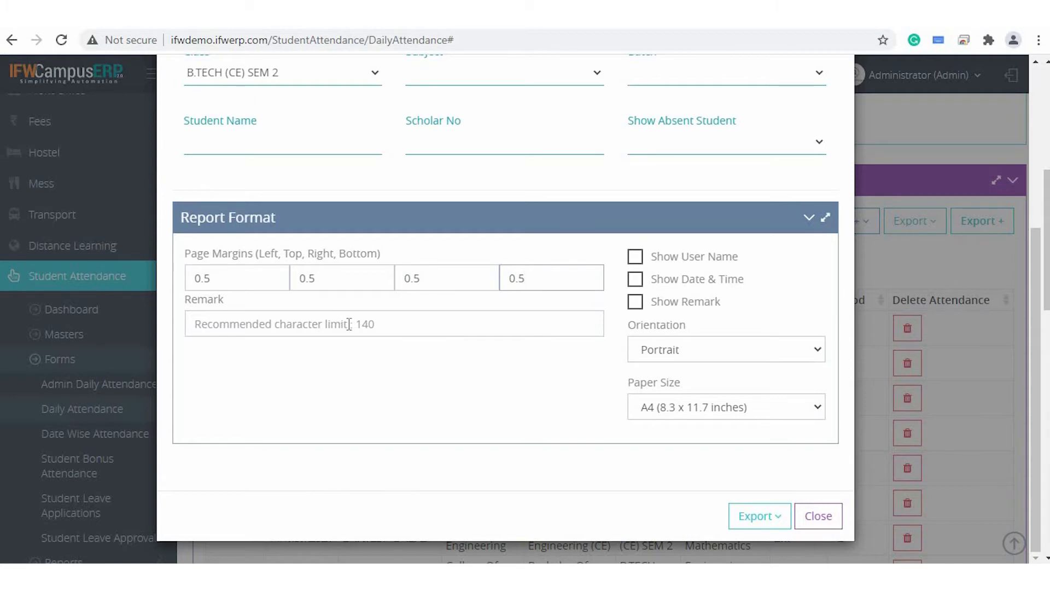
{"action": "key", "text": "Tab"}
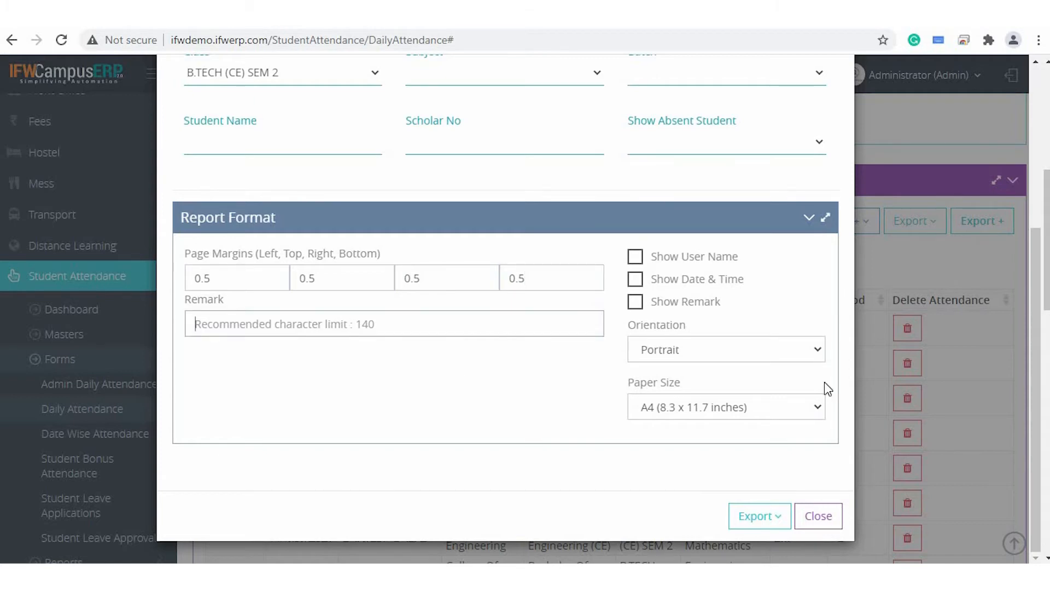
- Generate the Student Monthly Attendance Report with the chosen filters and format
{"action": "left_click", "coordinate": [743, 502]}
{"action": "scroll", "coordinate": [749, 487], "scroll_direction": "down", "scroll_amount": 2}
{"action": "left_click", "coordinate": [744, 472]}
- Examine the monthly attendance tables for each subject, including the course name in the header, and close the generated report
{"action": "scroll", "coordinate": [523, 317], "scroll_direction": "down", "scroll_amount": 10}
{"action": "scroll", "coordinate": [522, 316], "scroll_direction": "down", "scroll_amount": 5}
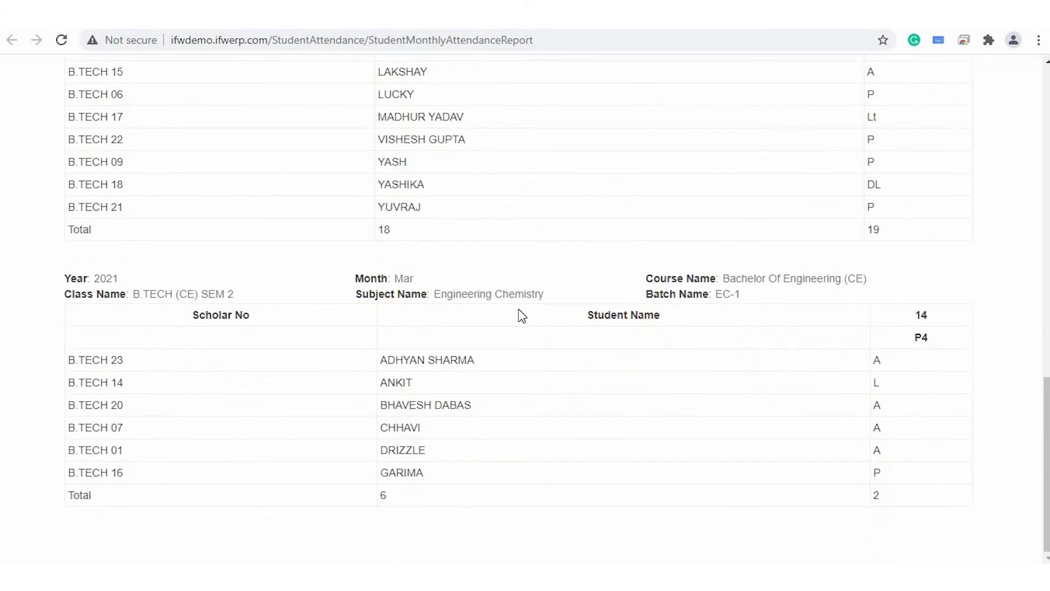
{"action": "scroll", "coordinate": [535, 323], "scroll_direction": "up", "scroll_amount": 15}
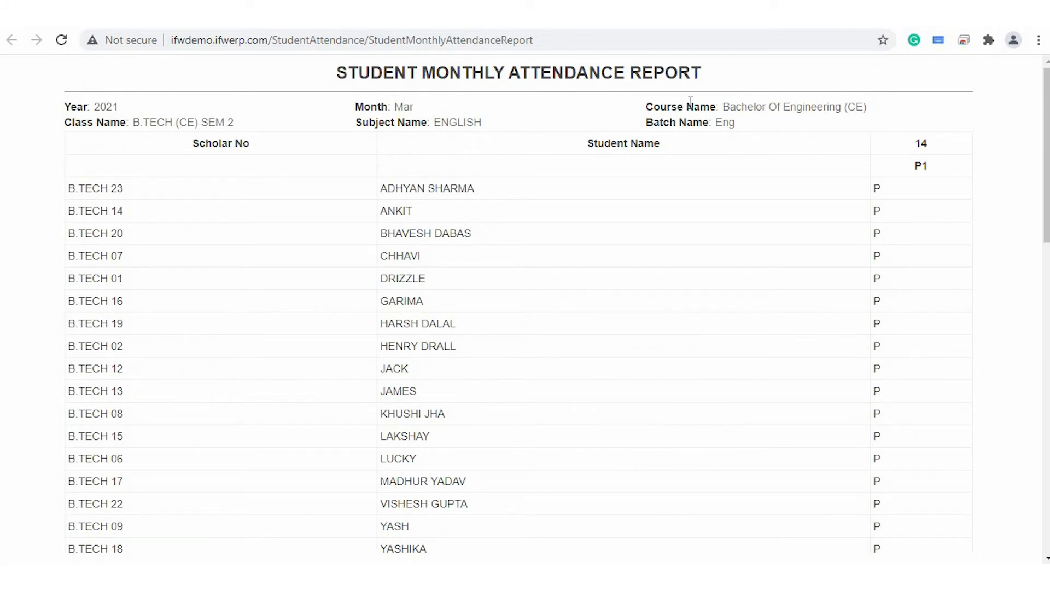
{"action": "triple_click", "coordinate": [742, 104]}
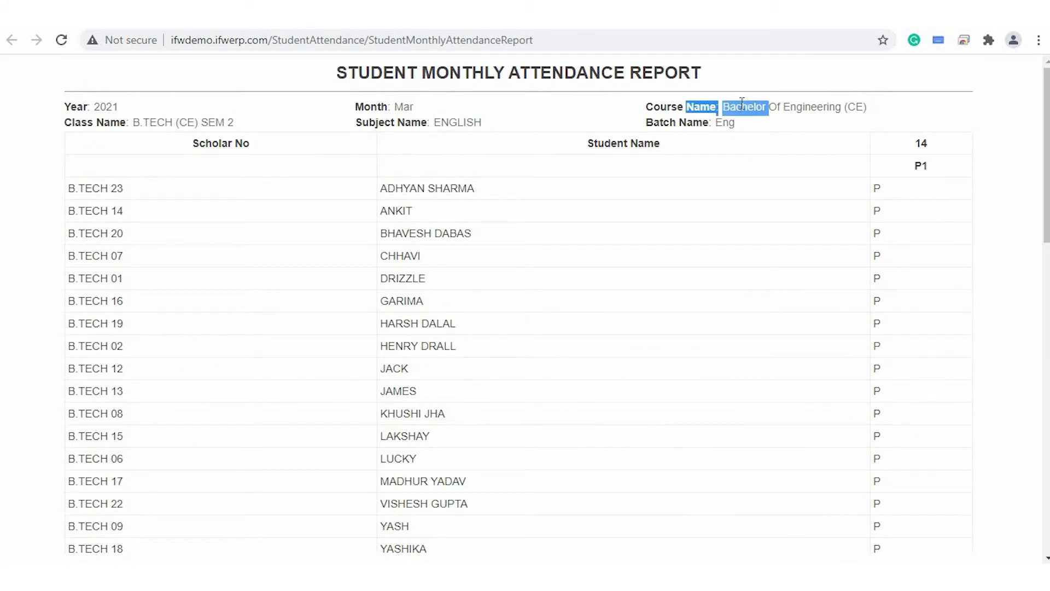
{"action": "left_click", "coordinate": [629, 248]}
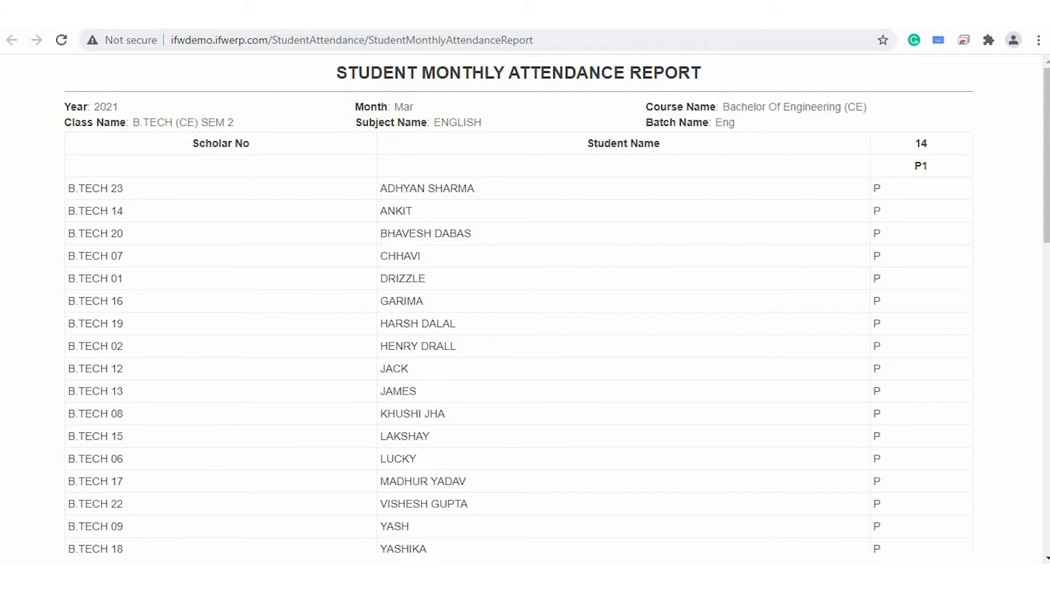
{"action": "left_click", "coordinate": [441, 13]}
- Close the monthly report setup and look through the other customizable reports offered for Daily Attendance
{"action": "scroll", "coordinate": [578, 321], "scroll_direction": "up", "scroll_amount": 5}
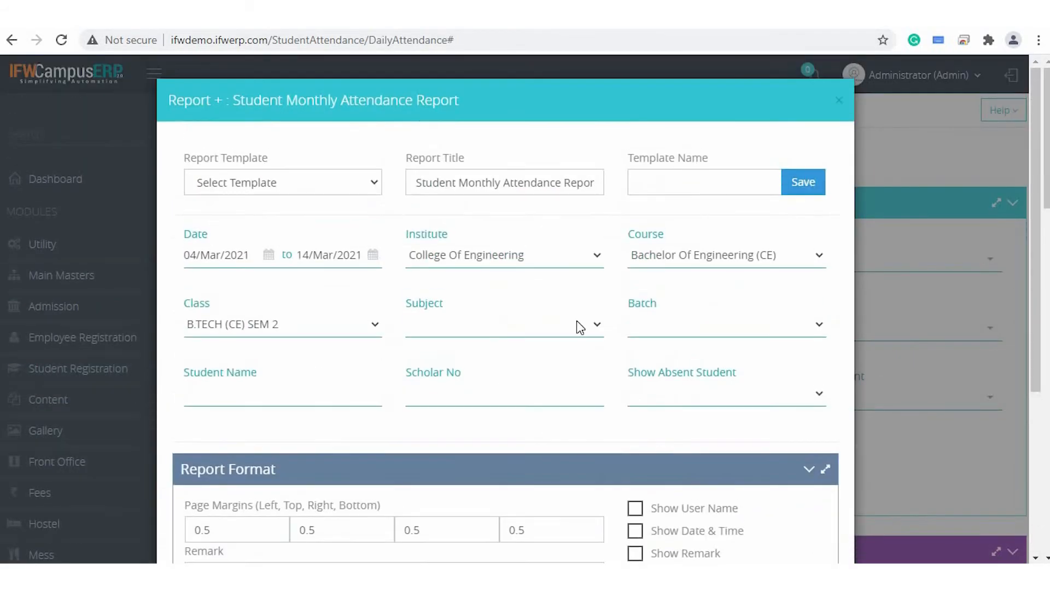
{"action": "left_click", "coordinate": [840, 100]}
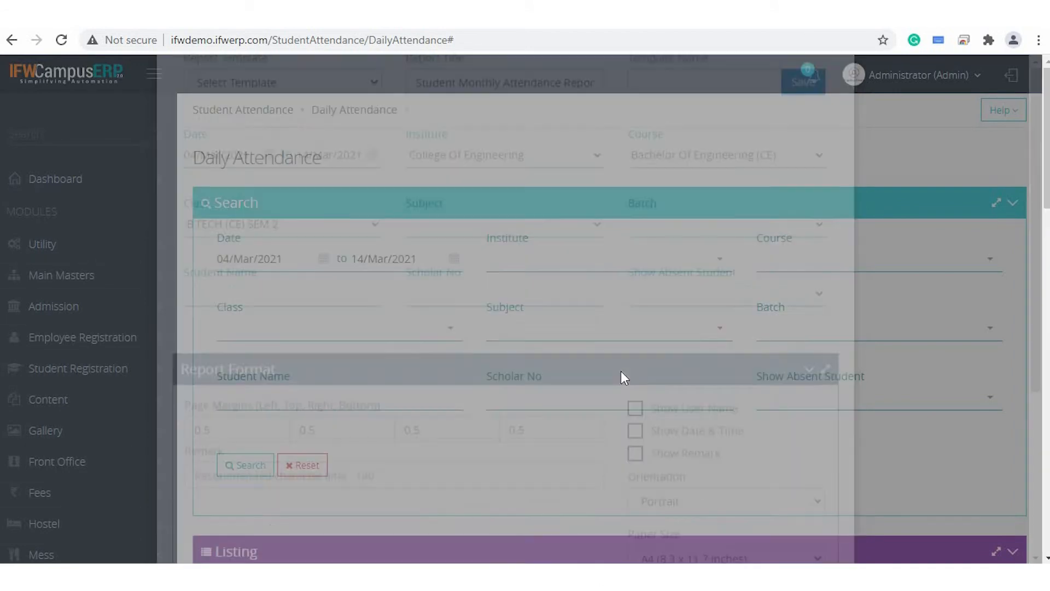
{"action": "scroll", "coordinate": [784, 277], "scroll_direction": "down", "scroll_amount": 6}
{"action": "left_click", "coordinate": [841, 239]}
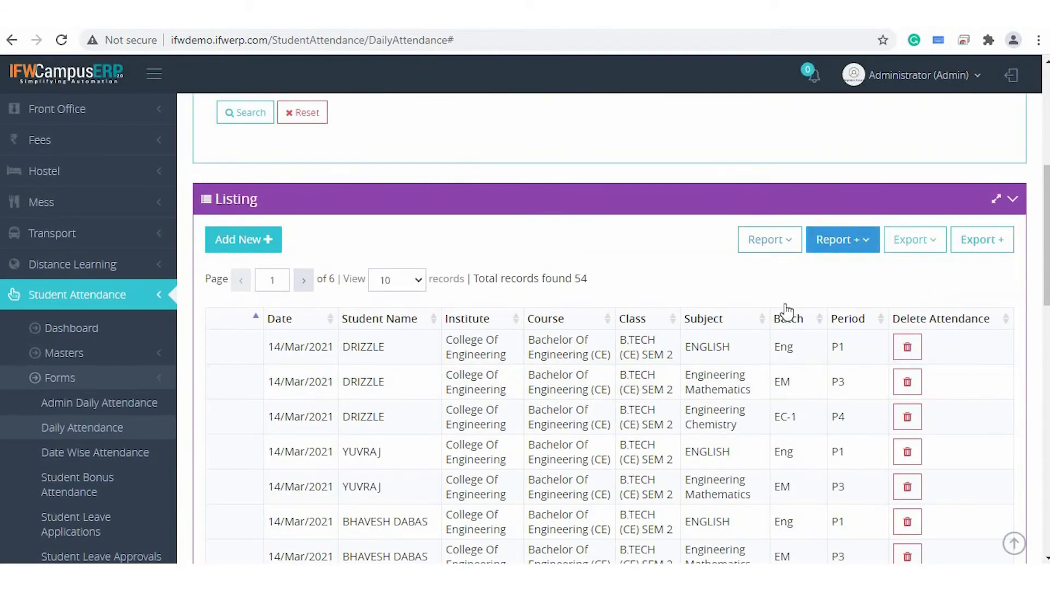
{"action": "scroll", "coordinate": [717, 462], "scroll_direction": "down", "scroll_amount": 2}
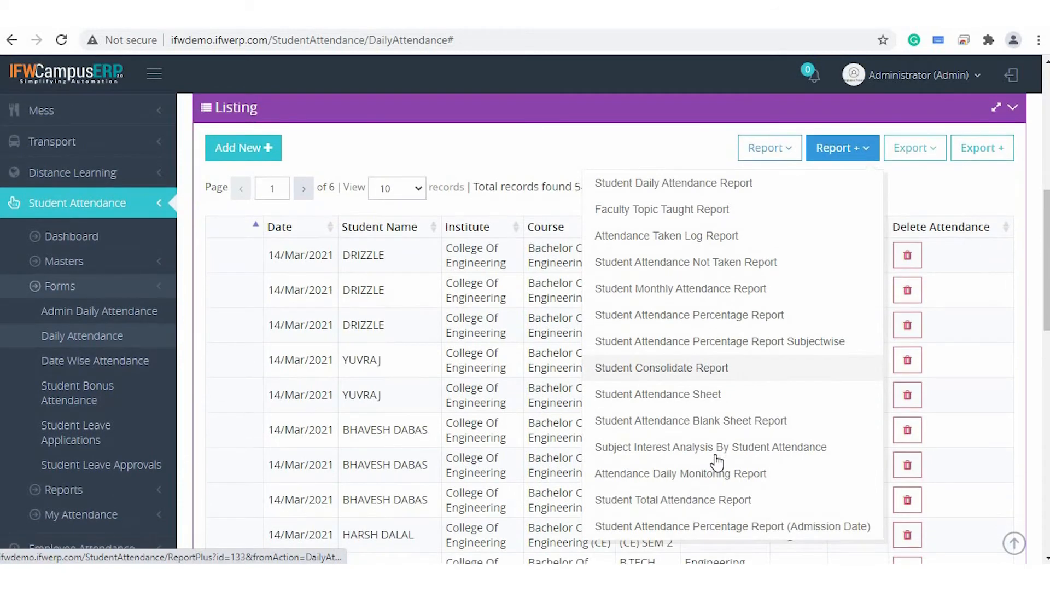
{"action": "scroll", "coordinate": [716, 462], "scroll_direction": "up", "scroll_amount": 1}
{"action": "left_click", "coordinate": [717, 463]}
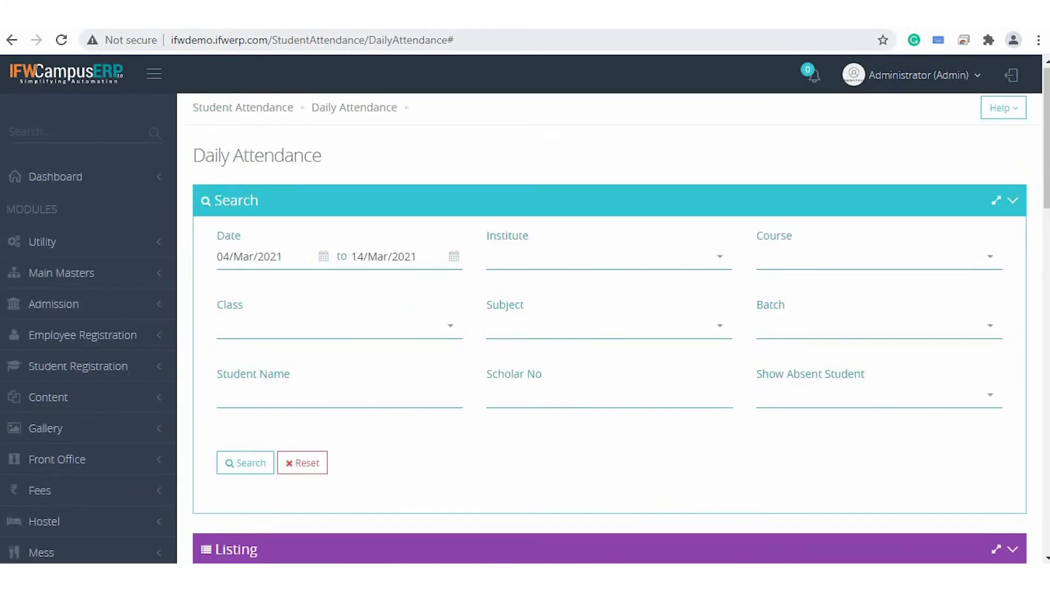
- Check the open Date Wise Attendance page and return to the Admin Daily Attendance form
{"action": "key", "text": "ctrl+Tab"}
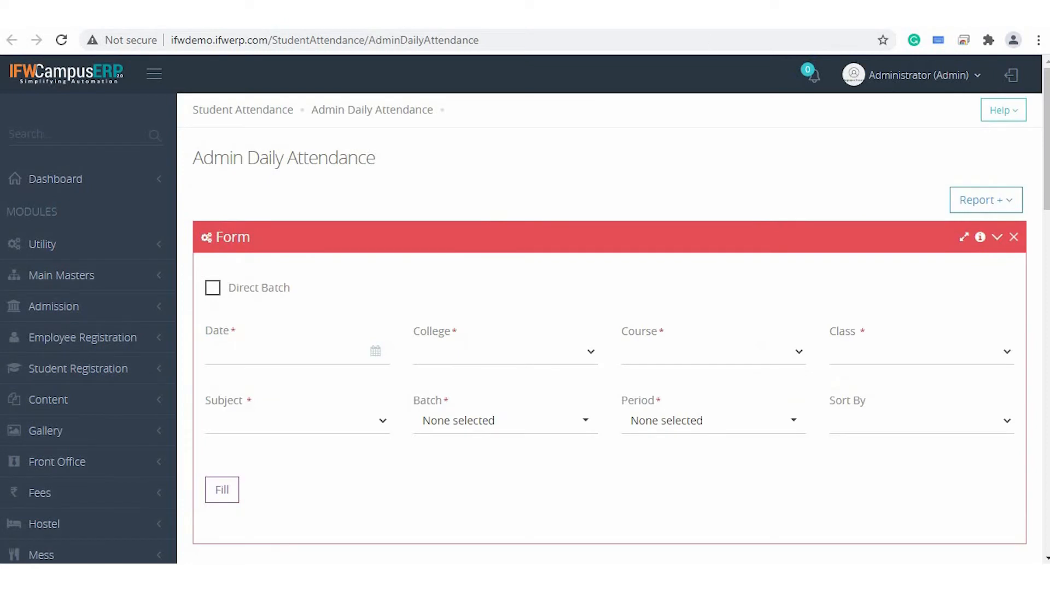
{"action": "key", "text": "ctrl+Tab"}
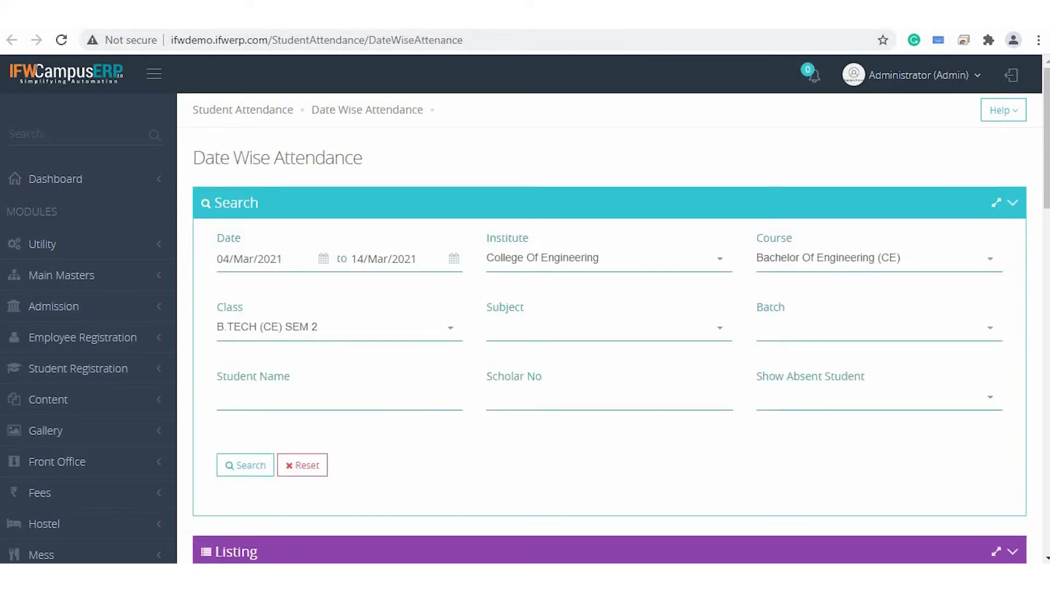
{"action": "left_click", "coordinate": [558, 14]}
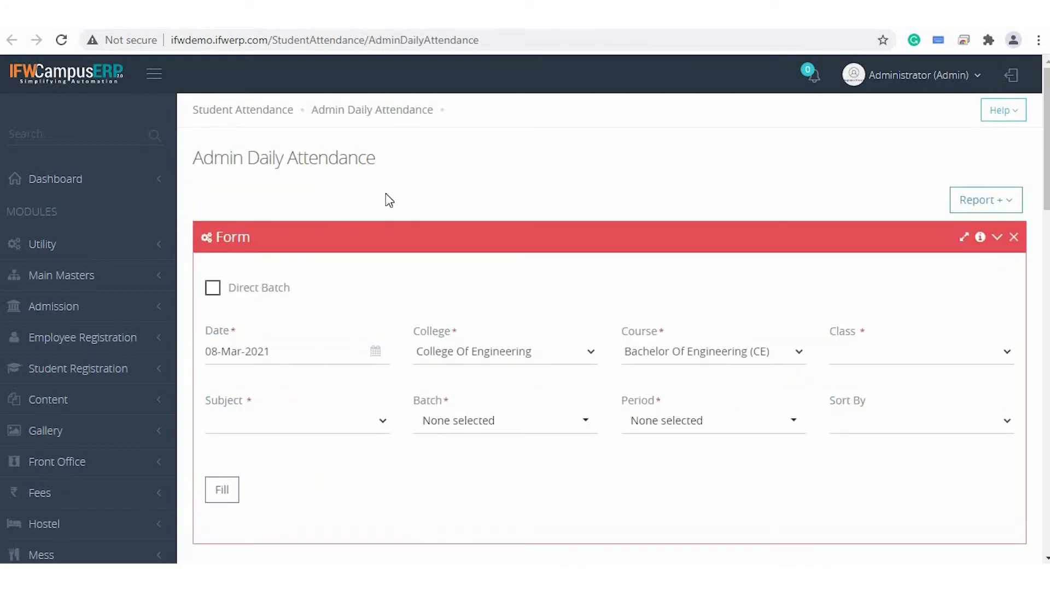
- Keep date 08-Mar-2021, College Of Engineering and Bachelor Of Engineering (CE), and set the class to B.TECH (CE) SEM 2
{"action": "left_click", "coordinate": [301, 350]}
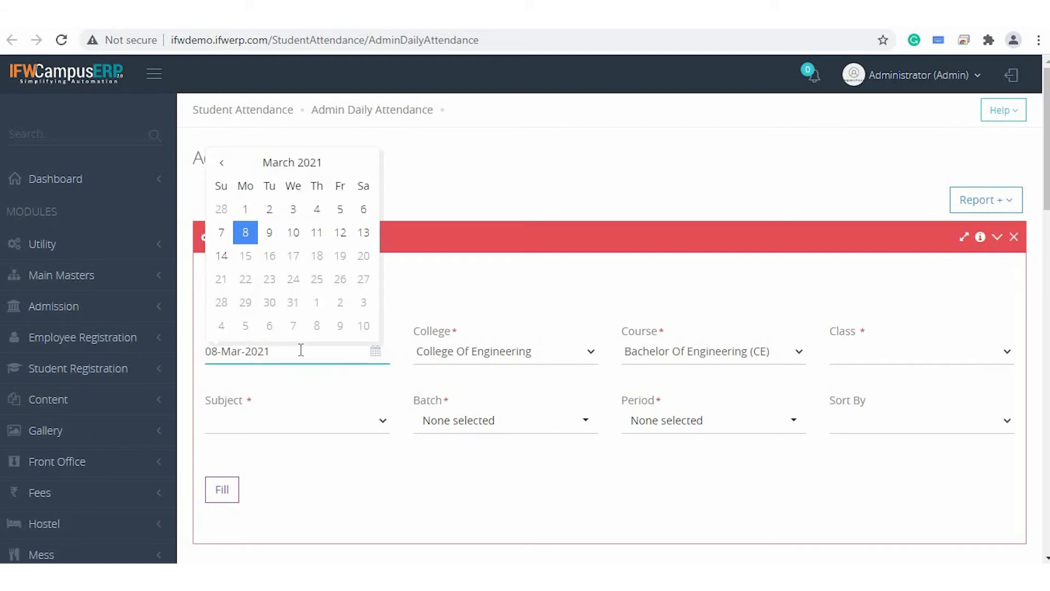
{"action": "left_click", "coordinate": [521, 354]}
{"action": "left_click", "coordinate": [521, 357]}
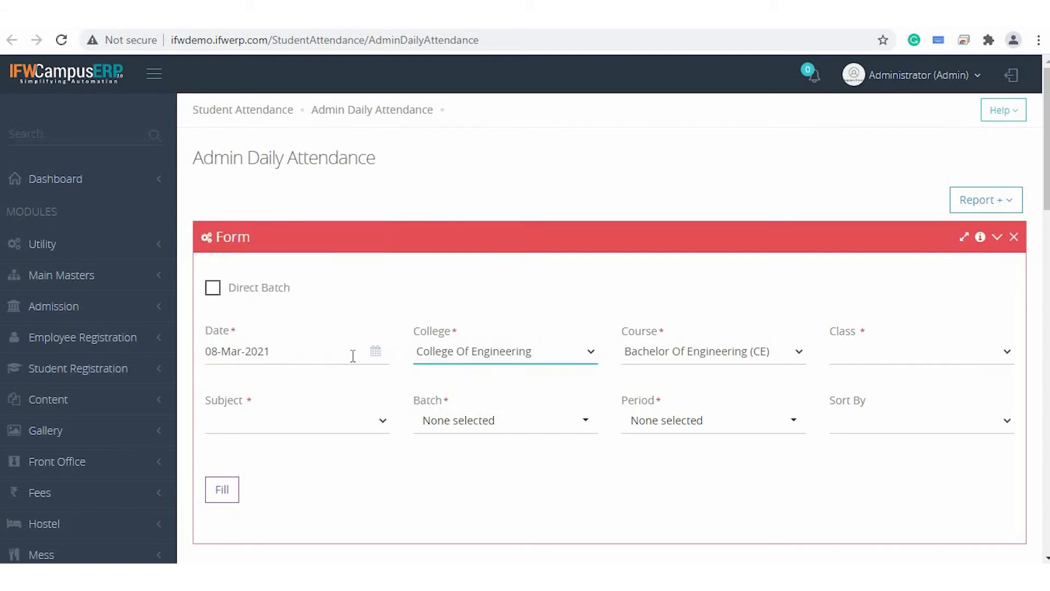
{"action": "left_click", "coordinate": [298, 361]}
{"action": "left_click", "coordinate": [509, 356]}
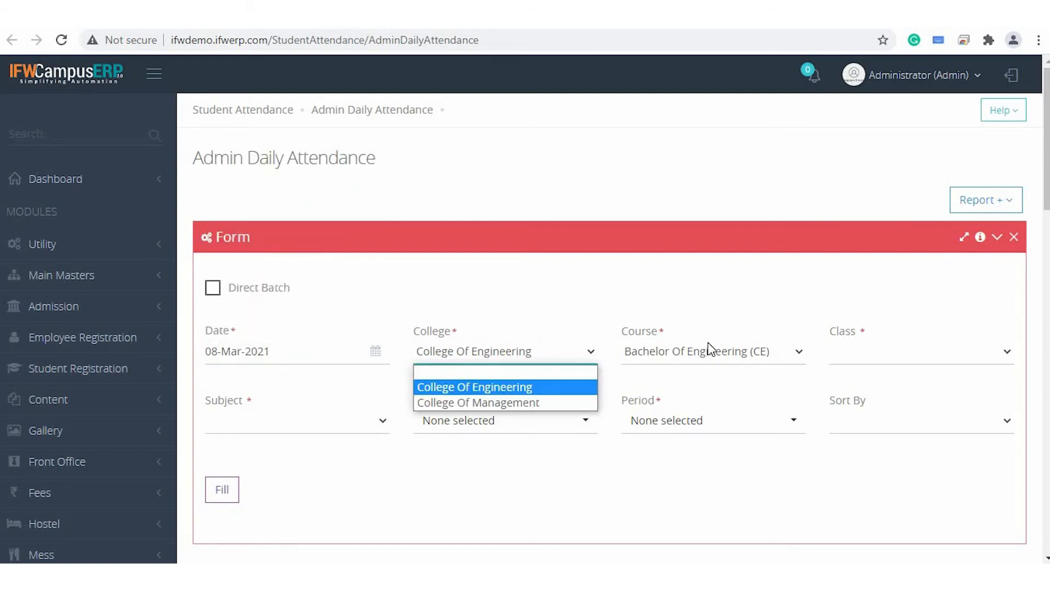
{"action": "left_click", "coordinate": [709, 348]}
{"action": "left_click", "coordinate": [888, 356]}
{"action": "left_click", "coordinate": [904, 405]}
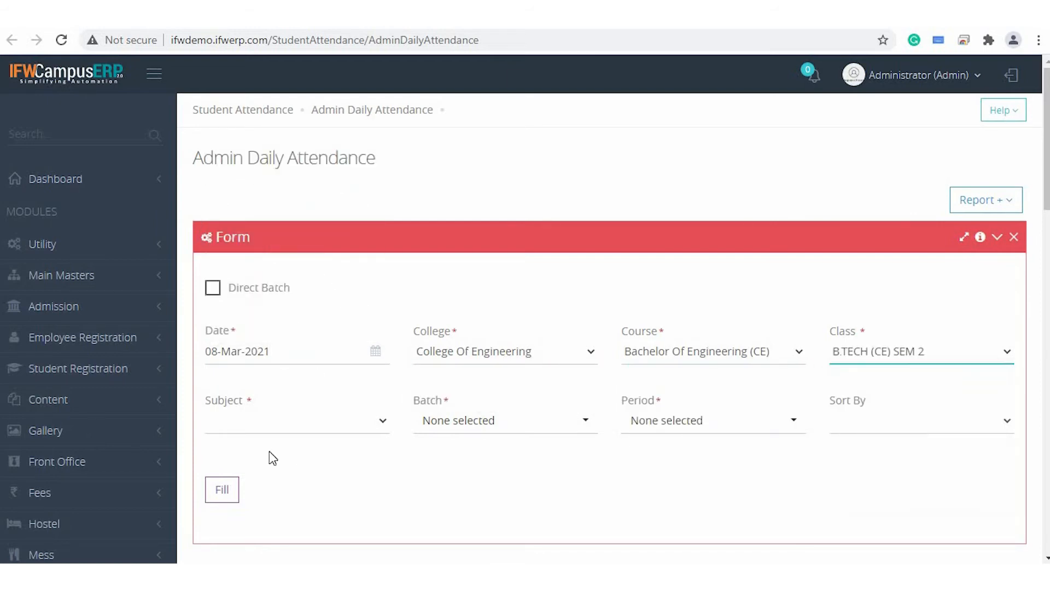
- Choose the subject Engineering Mathematics, batch EM and all periods for the admin attendance
{"action": "left_click", "coordinate": [325, 425]}
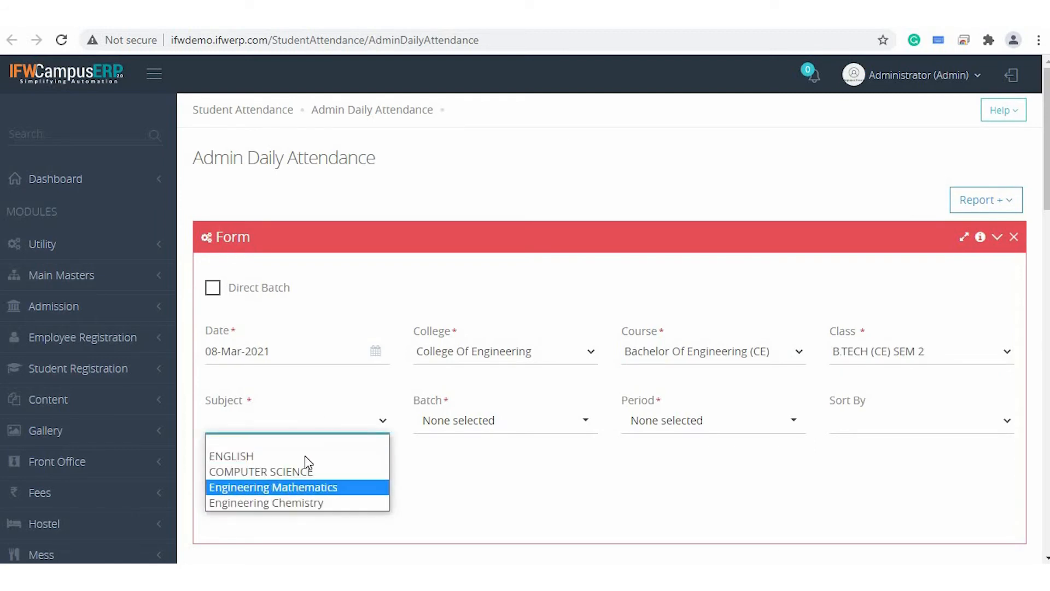
{"action": "left_click", "coordinate": [306, 457]}
{"action": "left_click", "coordinate": [299, 423]}
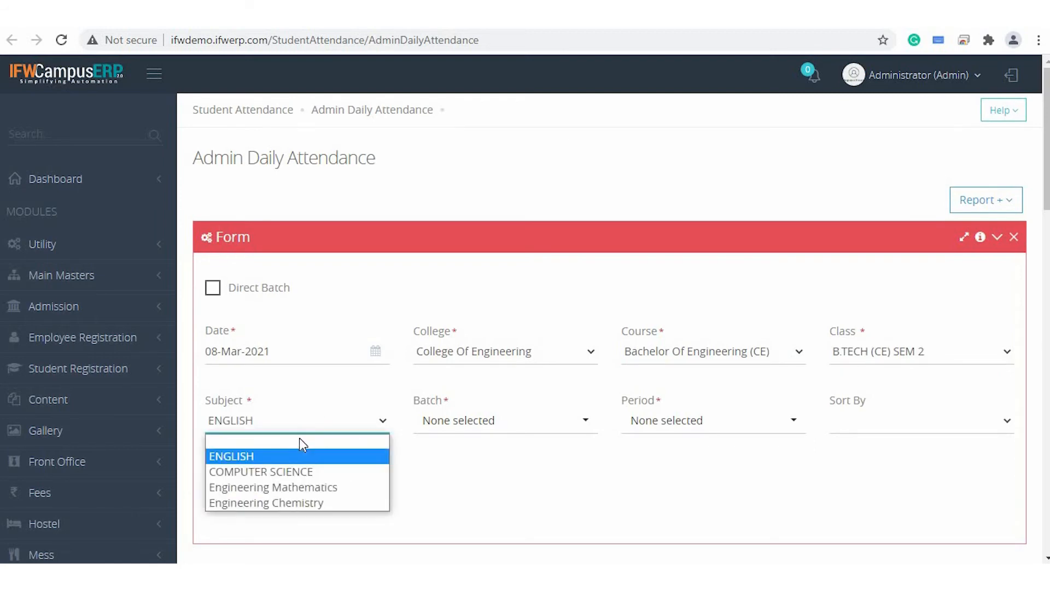
{"action": "left_click", "coordinate": [386, 486]}
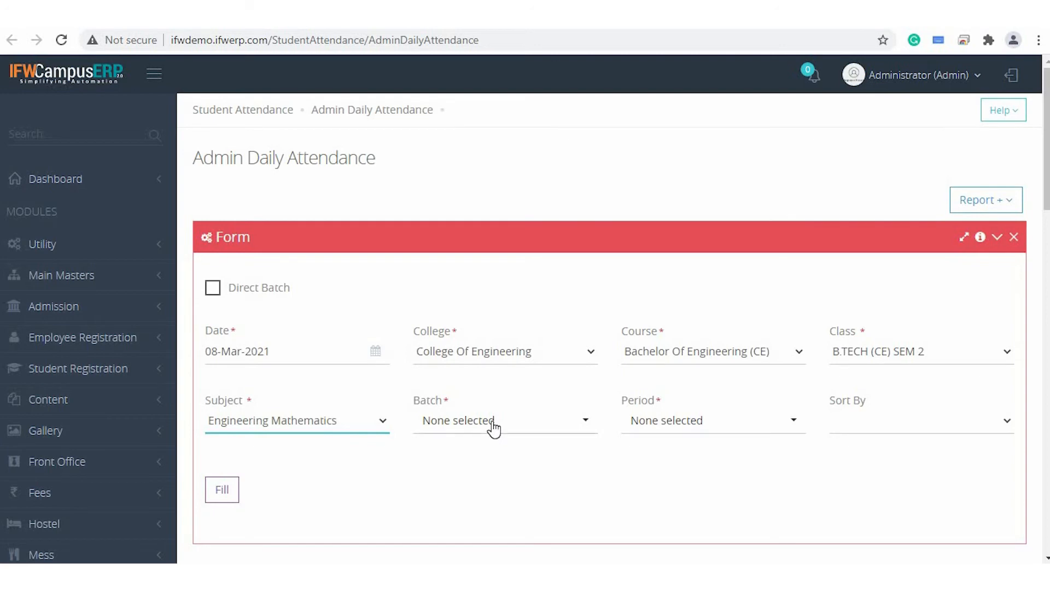
{"action": "left_click", "coordinate": [494, 423]}
{"action": "left_click", "coordinate": [500, 525]}
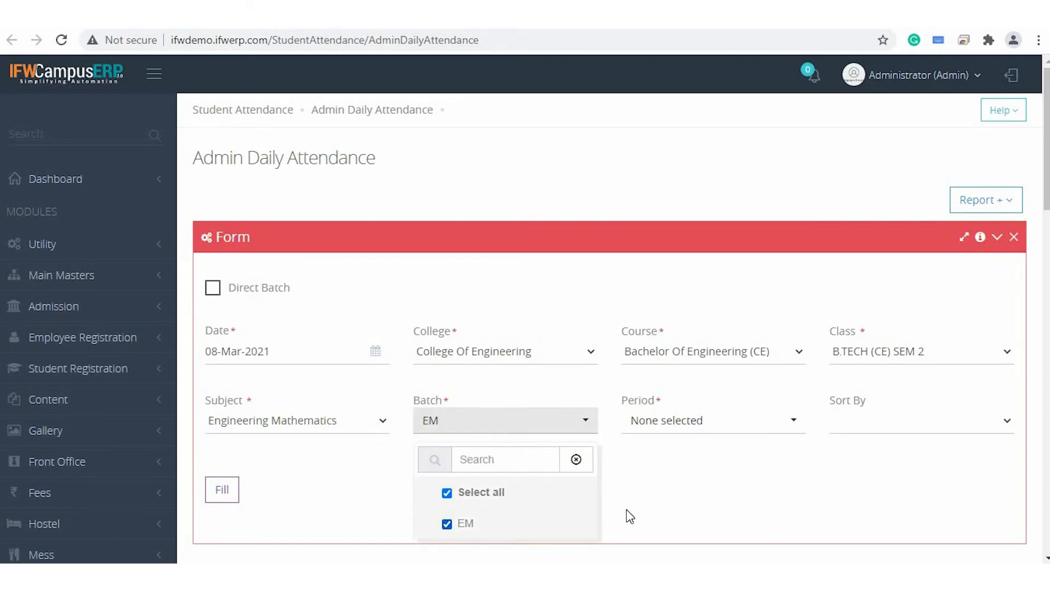
{"action": "left_click", "coordinate": [665, 432]}
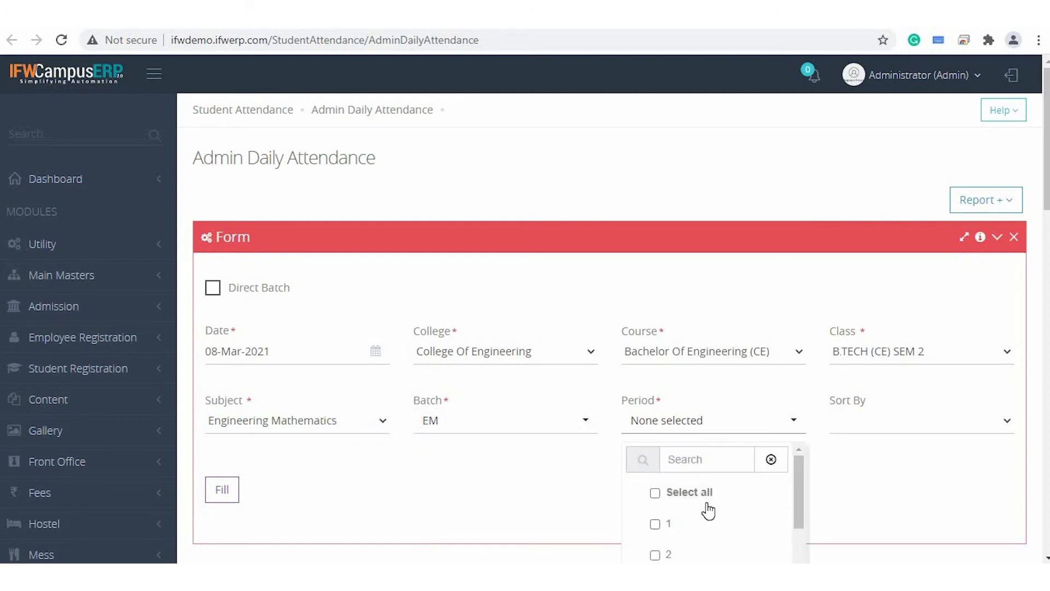
{"action": "left_click", "coordinate": [702, 505]}
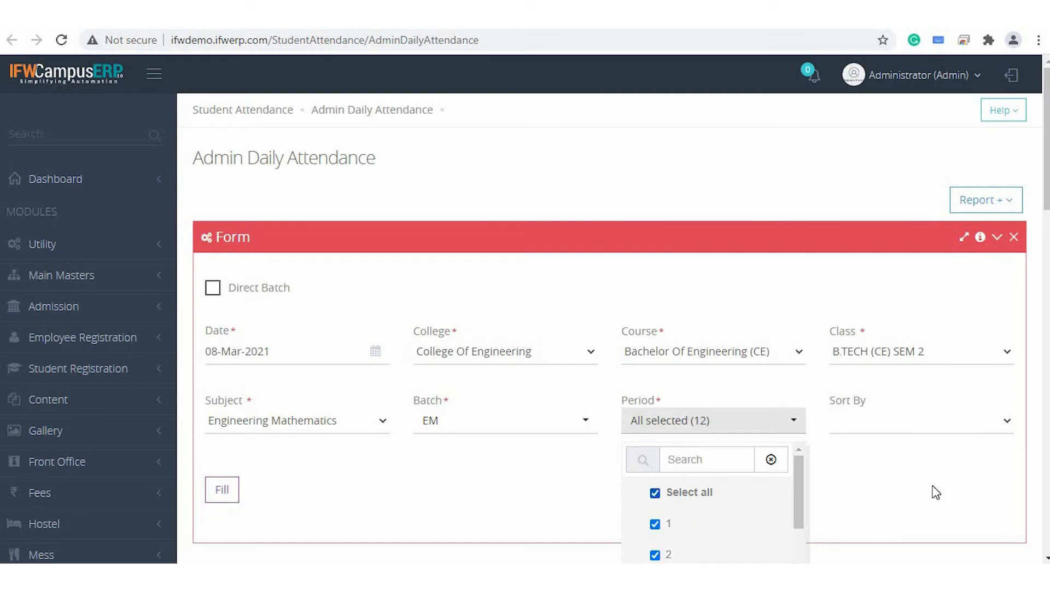
- Limit the period selection to 1, 3, 4 and 6, and fill the student list for the chosen batch
{"action": "left_click", "coordinate": [903, 474]}
{"action": "scroll", "coordinate": [698, 376], "scroll_direction": "down", "scroll_amount": 1}
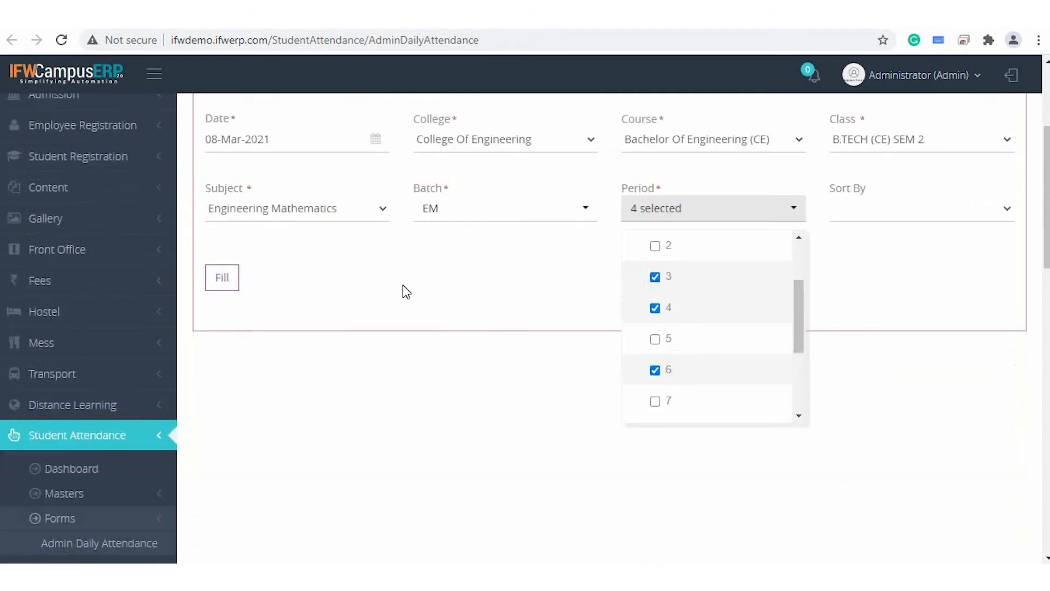
{"action": "left_click", "coordinate": [227, 285]}
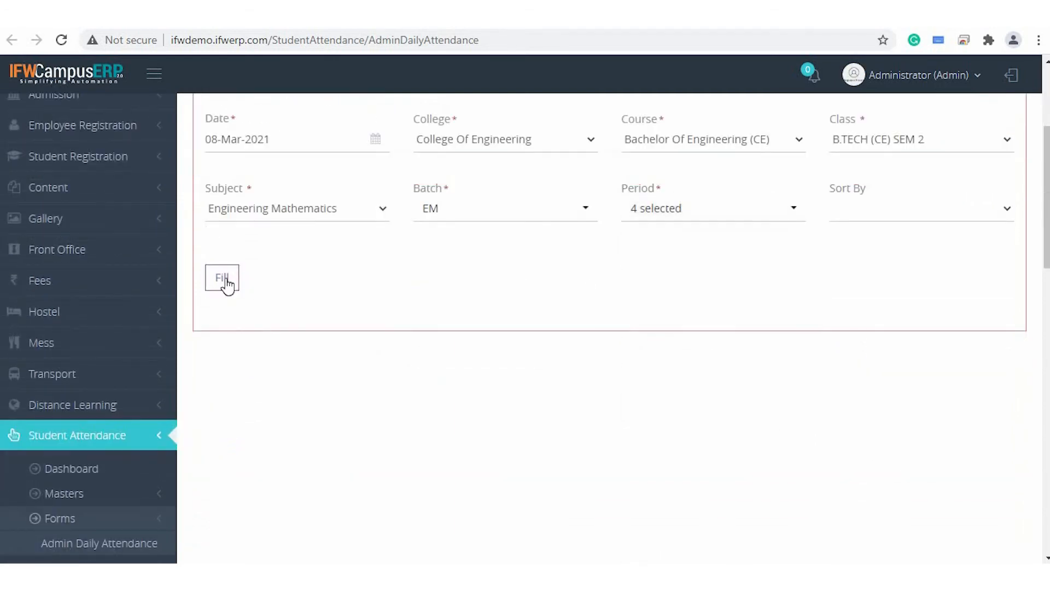
{"action": "left_click", "coordinate": [226, 286]}
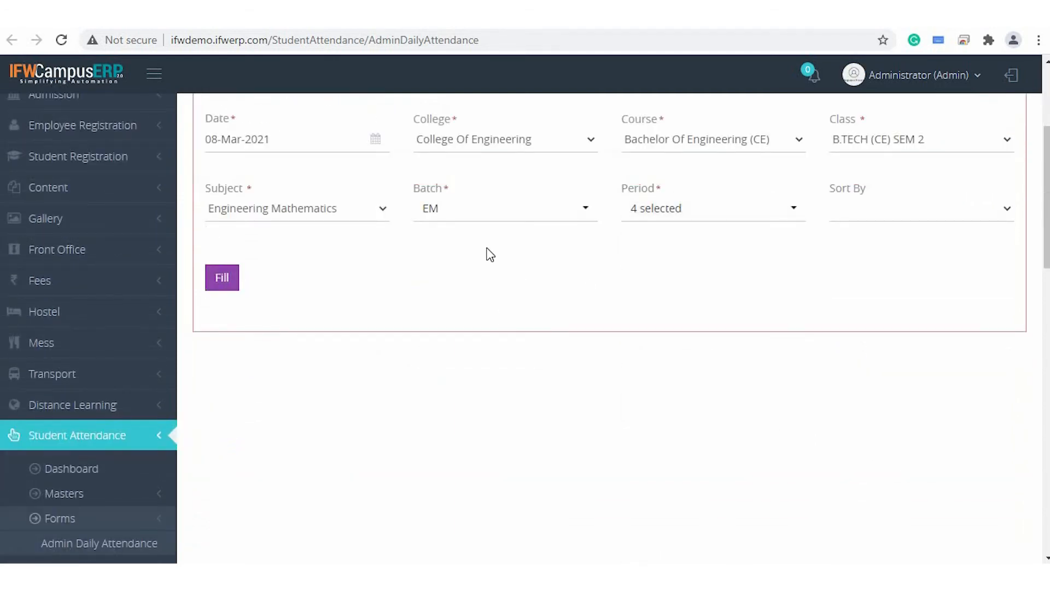
{"action": "scroll", "coordinate": [489, 254], "scroll_direction": "down", "scroll_amount": 4}
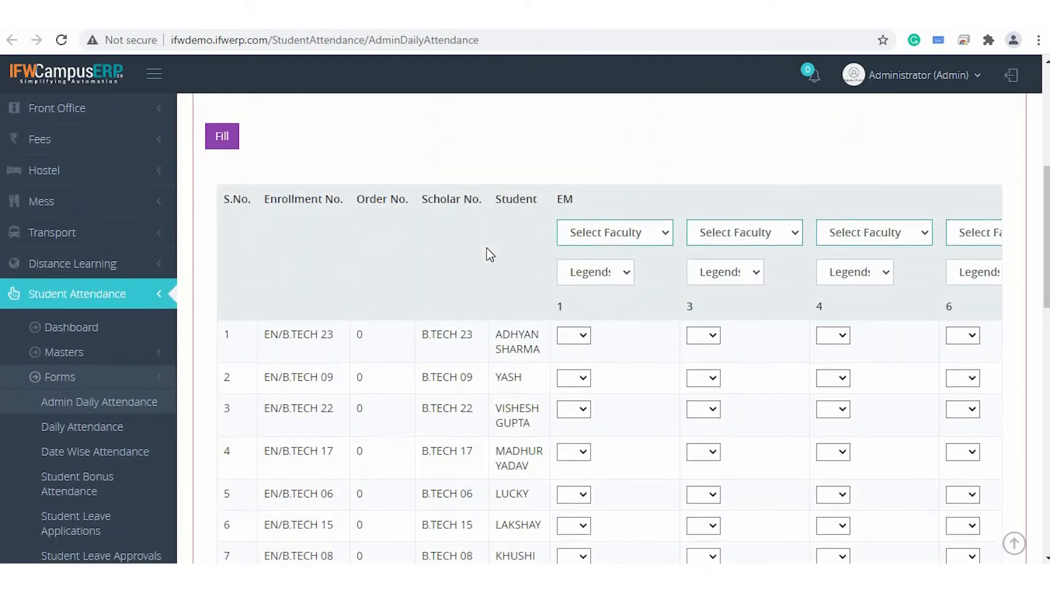
{"action": "scroll", "coordinate": [299, 337], "scroll_direction": "up", "scroll_amount": 5}
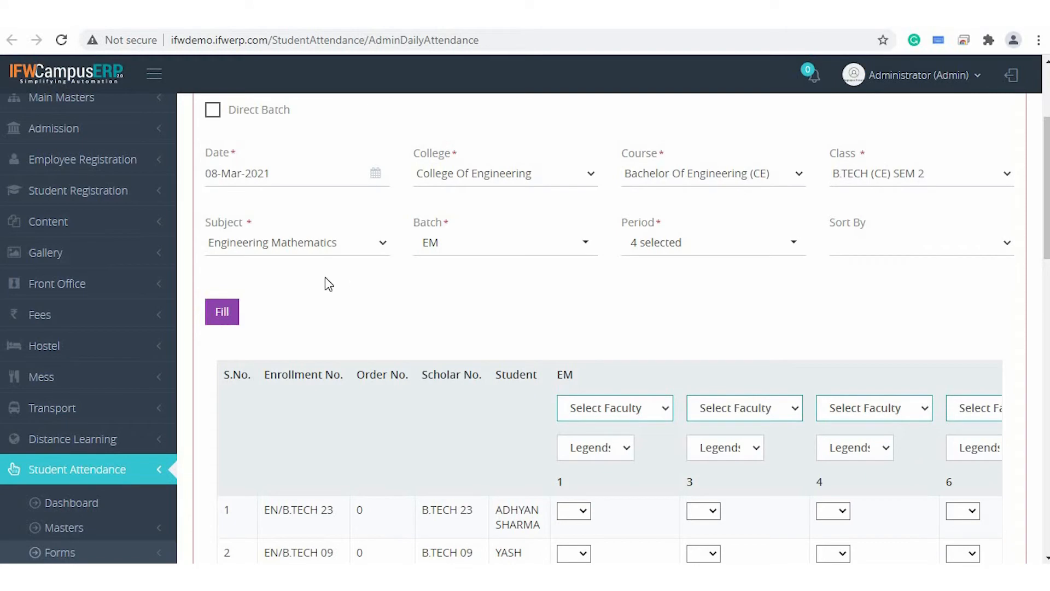
{"action": "scroll", "coordinate": [337, 323], "scroll_direction": "down", "scroll_amount": 3}
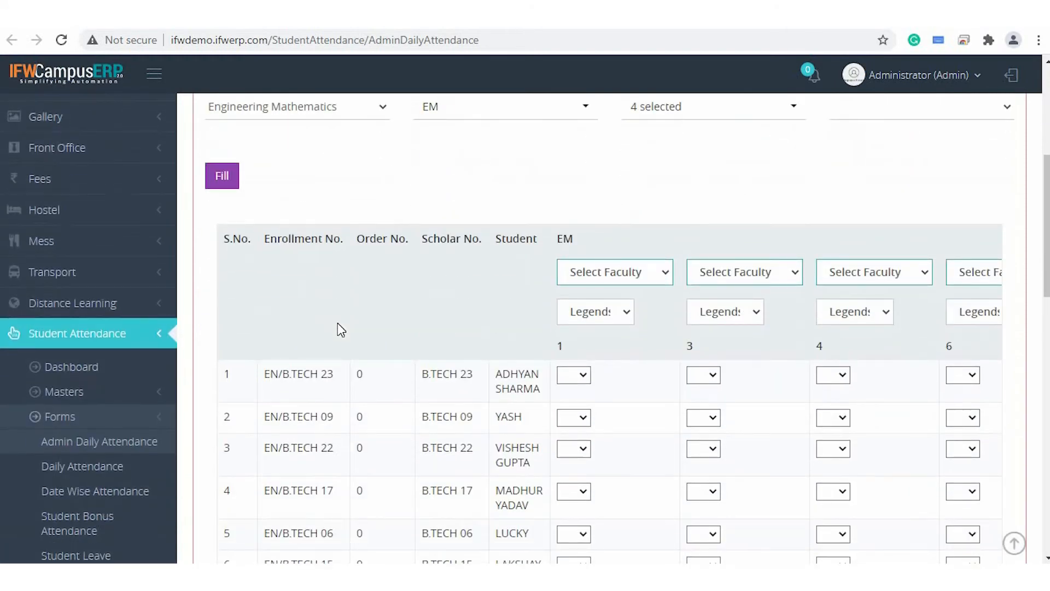
{"action": "scroll", "coordinate": [337, 323], "scroll_direction": "up", "scroll_amount": 4}
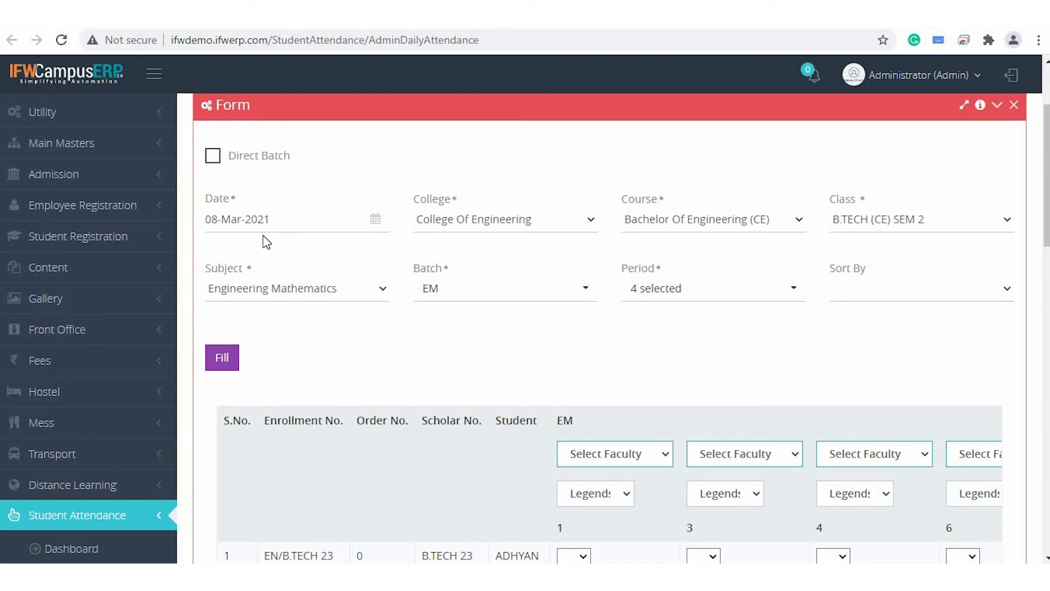
- Assign one faculty member to periods 1 and 3, Administrator to period 4 and a different faculty member to period 6
{"action": "scroll", "coordinate": [266, 241], "scroll_direction": "down", "scroll_amount": 6}
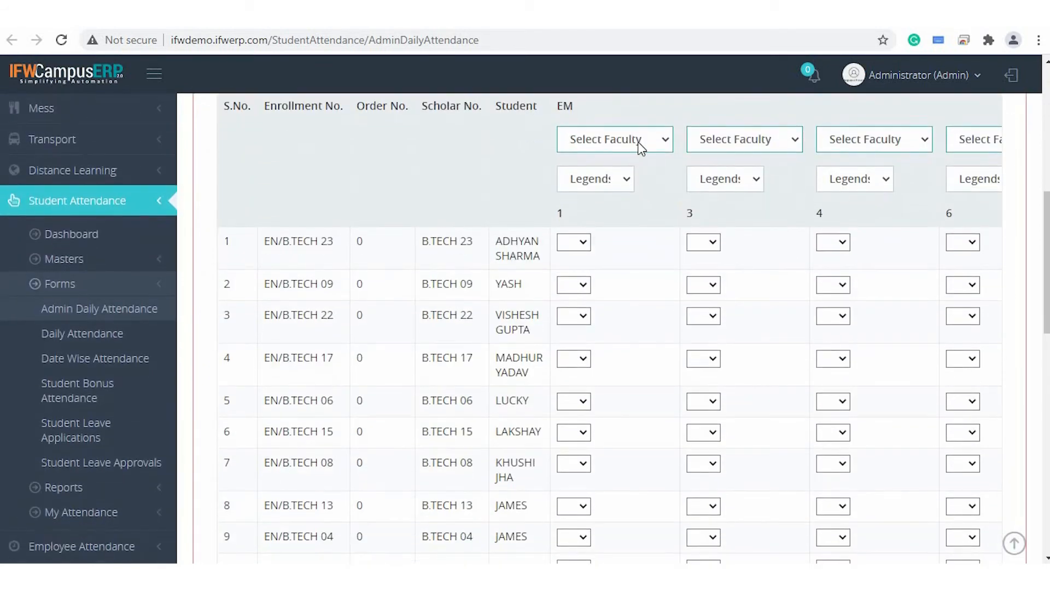
{"action": "left_click", "coordinate": [637, 142]}
{"action": "left_click", "coordinate": [628, 194]}
{"action": "left_click", "coordinate": [726, 137]}
{"action": "left_click", "coordinate": [748, 192]}
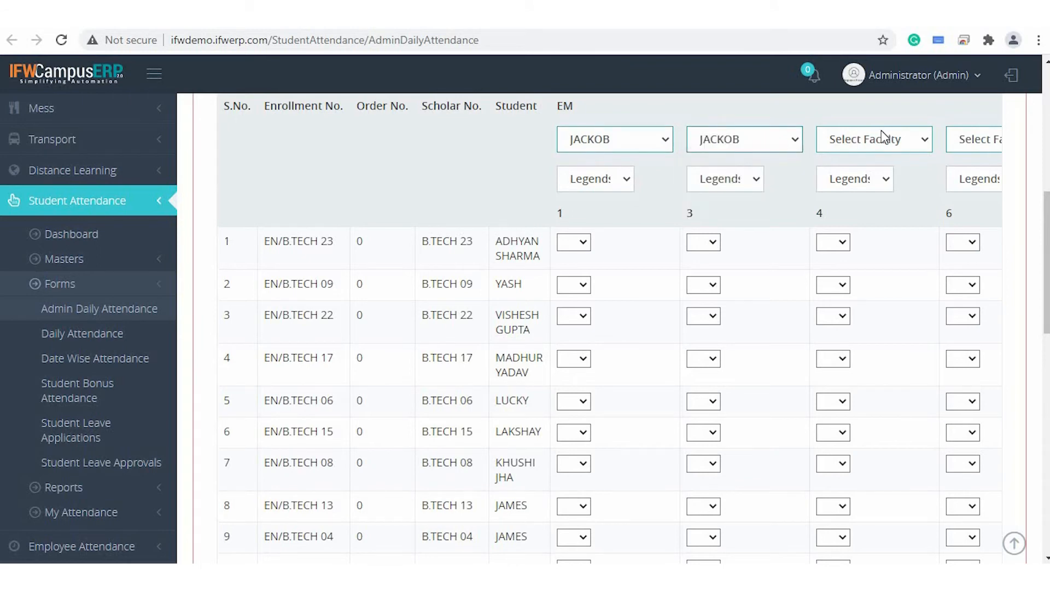
{"action": "left_click", "coordinate": [882, 134]}
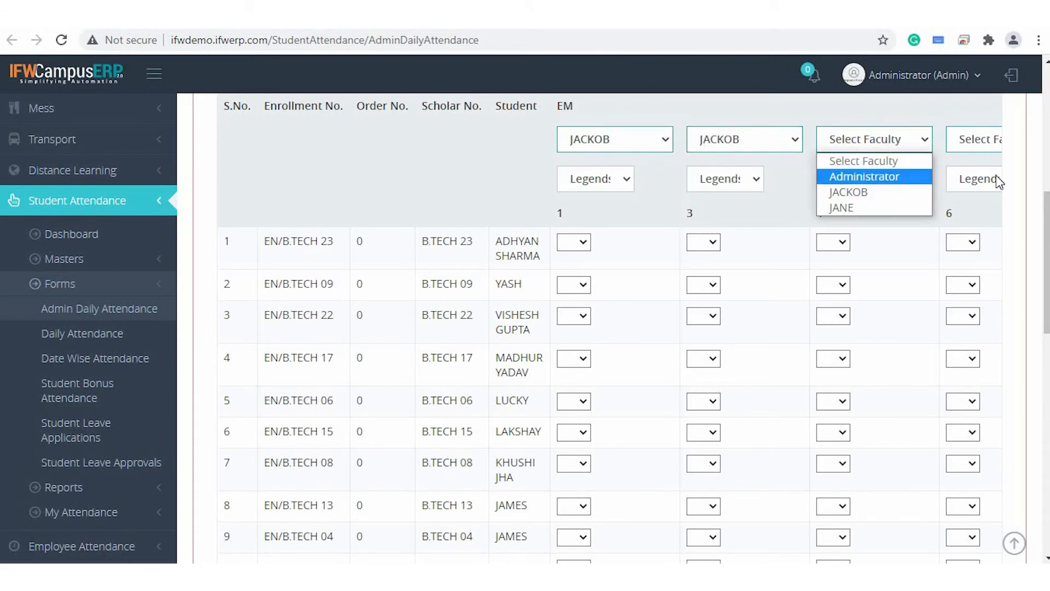
{"action": "left_click", "coordinate": [856, 174]}
{"action": "left_click", "coordinate": [985, 143]}
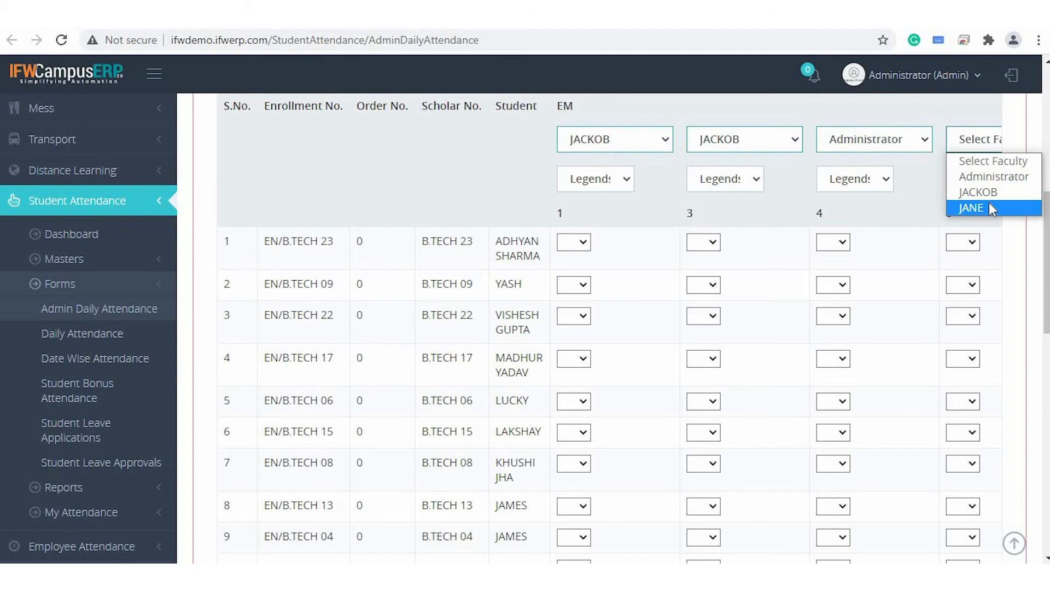
{"action": "left_click", "coordinate": [989, 202]}
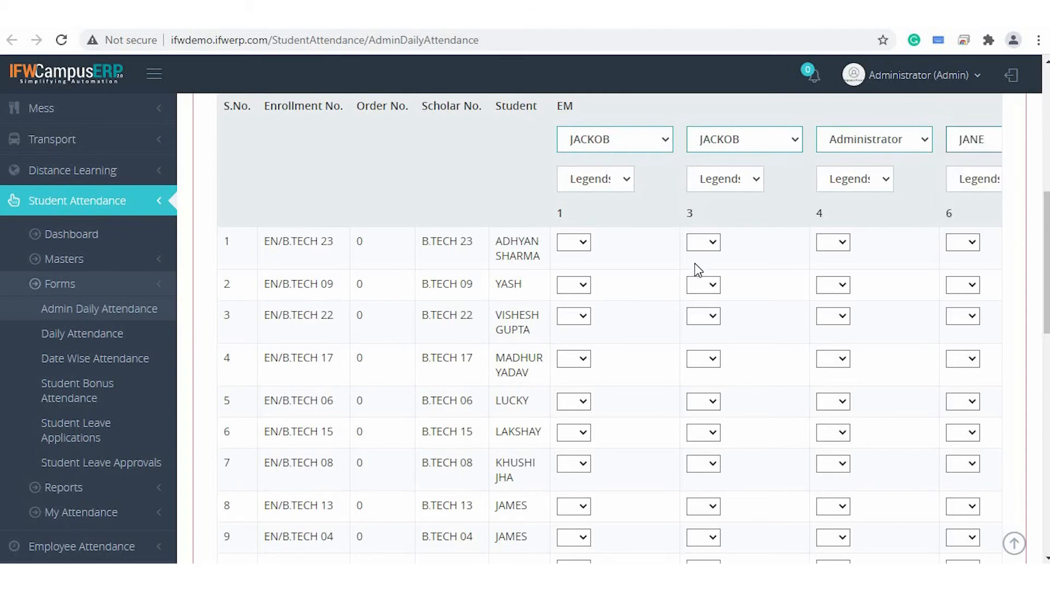
- Apply the attendance legend P to all students for periods 1 and 3, L for period 4 and A for period 6
{"action": "left_click", "coordinate": [595, 180]}
{"action": "left_click", "coordinate": [596, 217]}
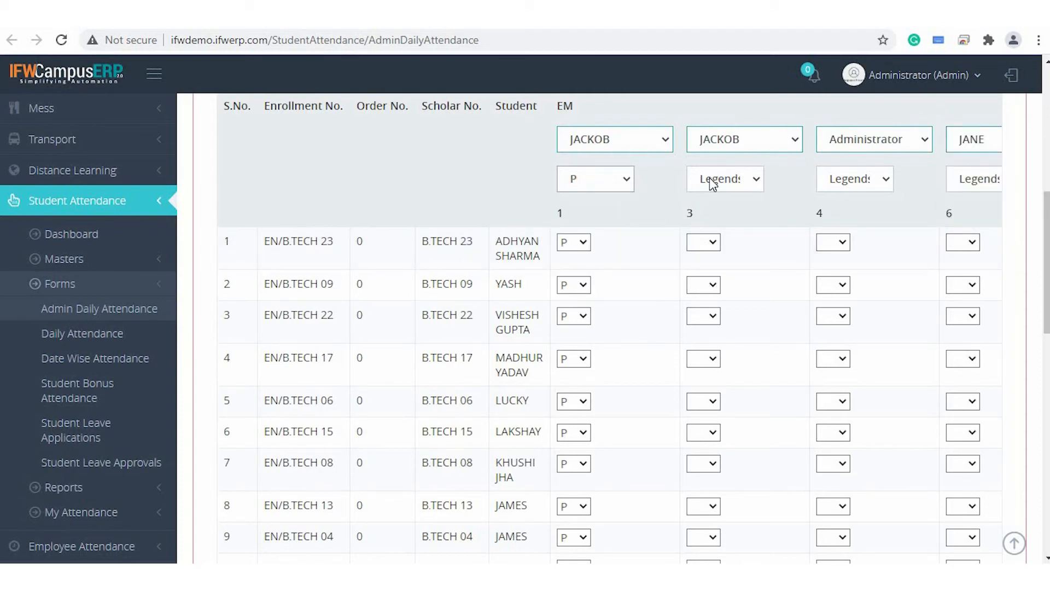
{"action": "left_click", "coordinate": [710, 178]}
{"action": "left_click", "coordinate": [733, 216]}
{"action": "left_click", "coordinate": [854, 178]}
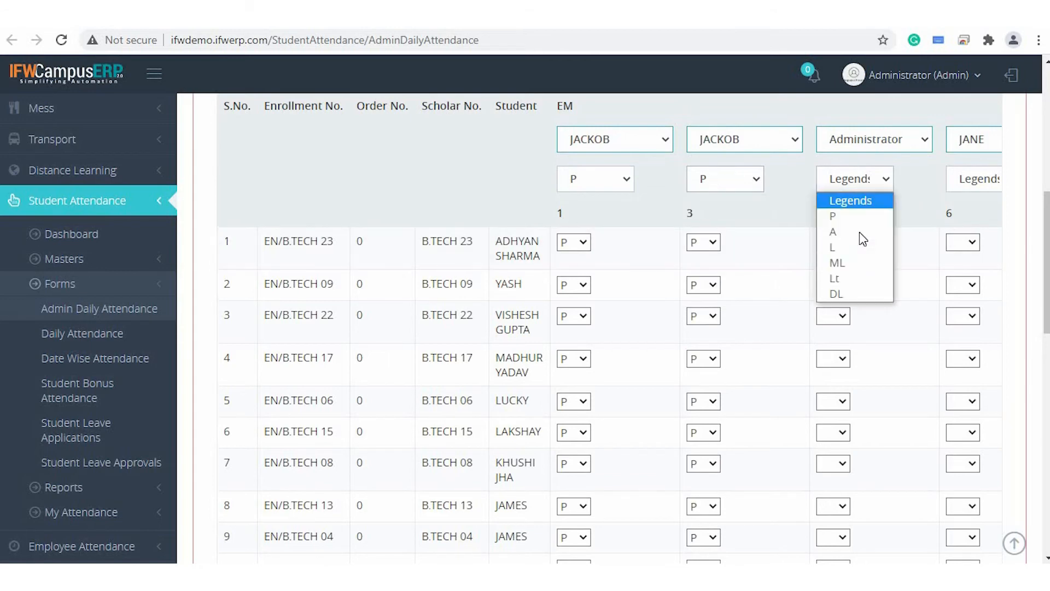
{"action": "left_click", "coordinate": [859, 216]}
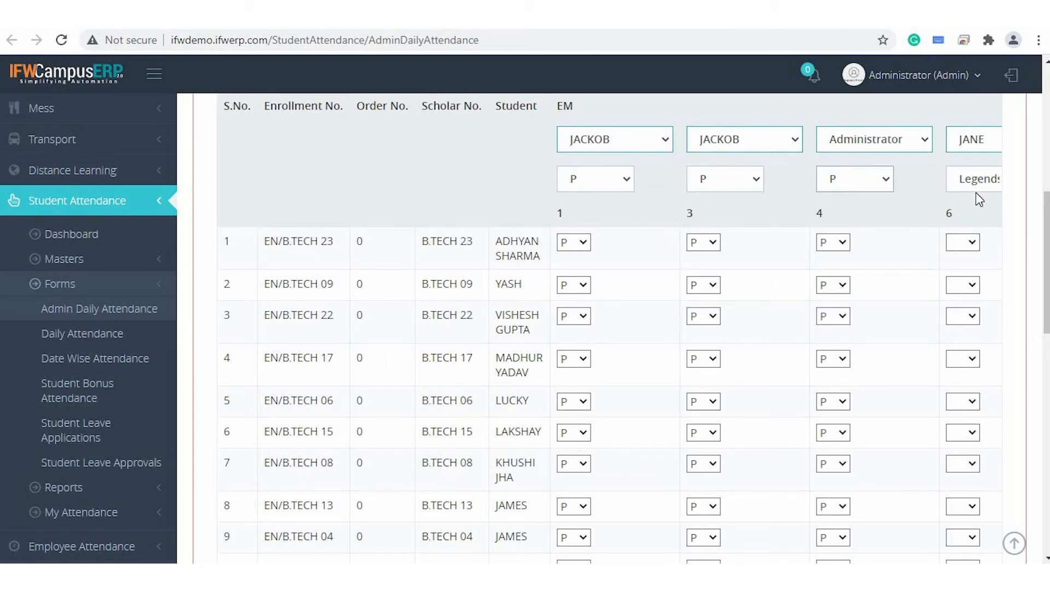
{"action": "left_click", "coordinate": [976, 189]}
{"action": "left_click", "coordinate": [978, 239]}
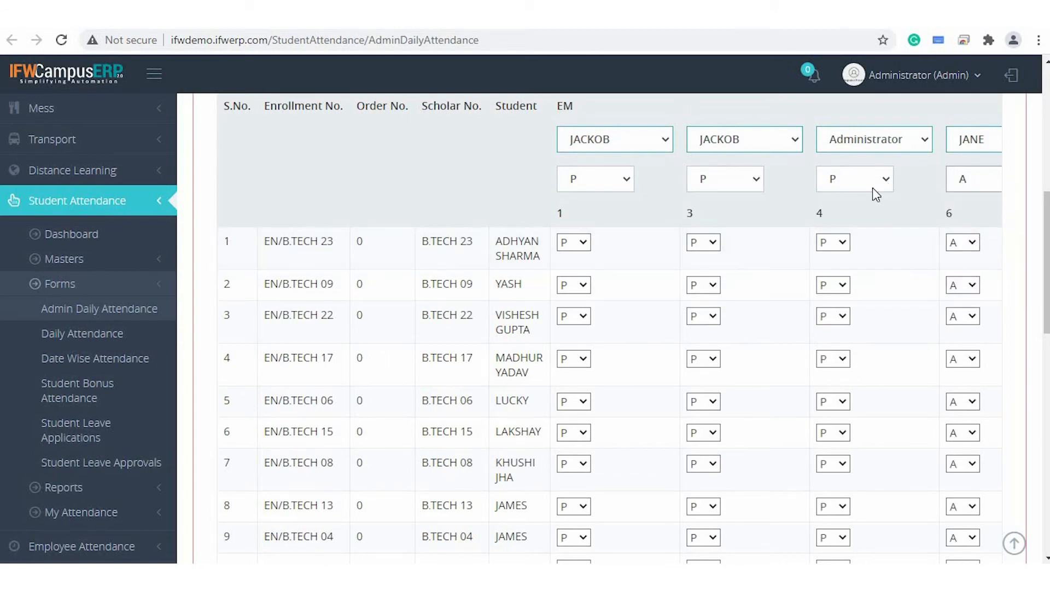
{"action": "left_click", "coordinate": [853, 182]}
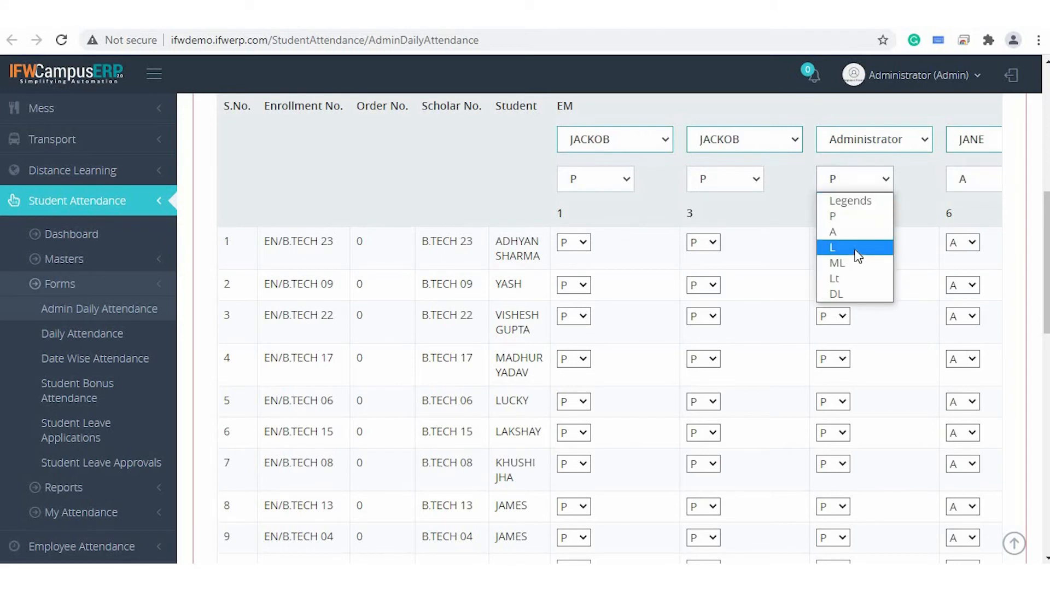
{"action": "left_click", "coordinate": [858, 249]}
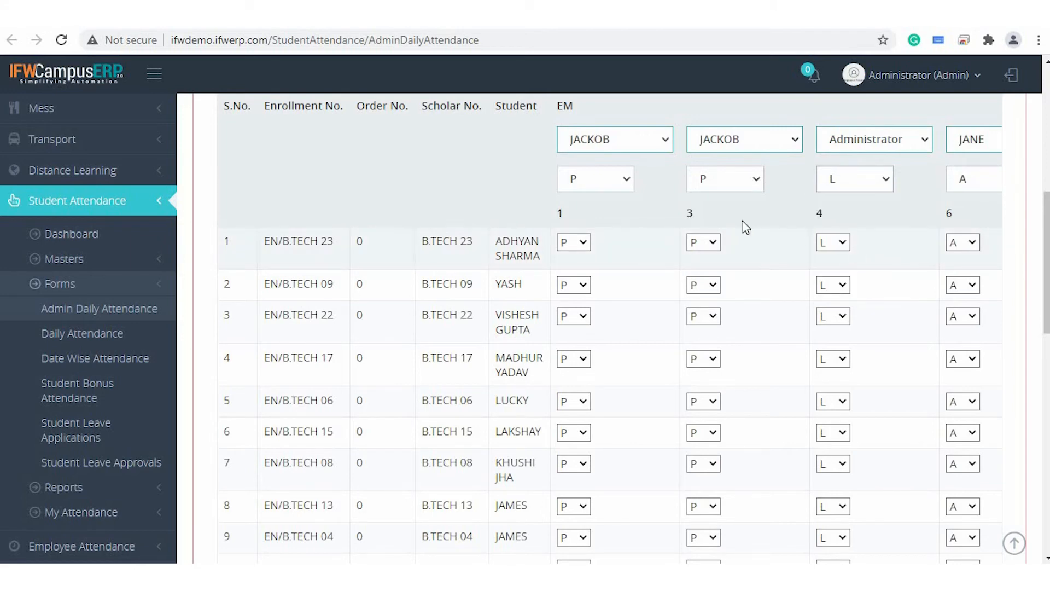
- Mark the third student ML in period 1, the fifth student A in periods 1 and 3, and the second student A in period 3
{"action": "left_click", "coordinate": [583, 317]}
{"action": "left_click", "coordinate": [581, 395]}
{"action": "left_click", "coordinate": [580, 403]}
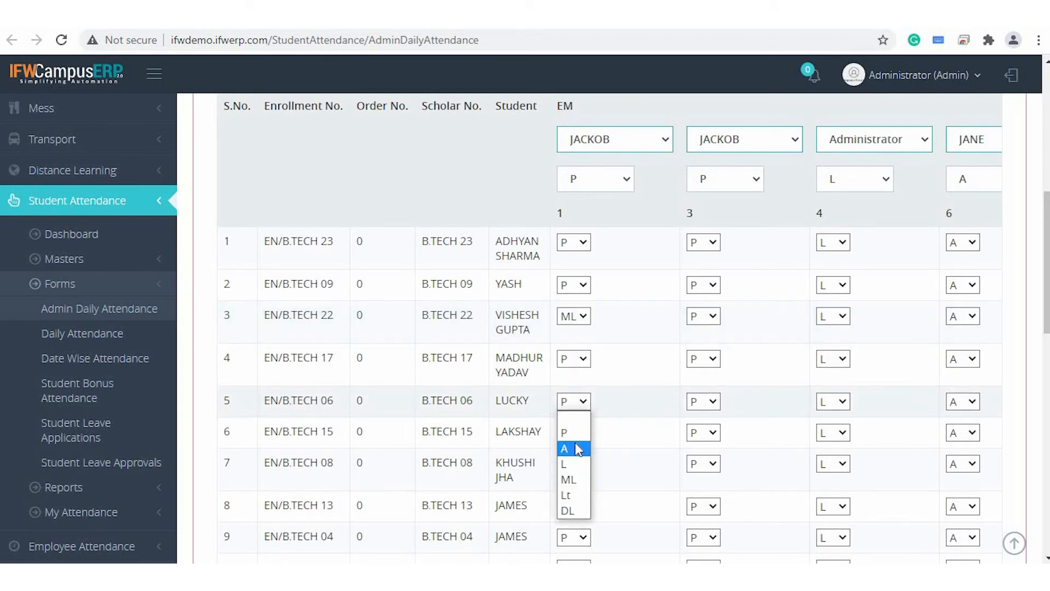
{"action": "left_click", "coordinate": [578, 448]}
{"action": "left_click", "coordinate": [710, 400]}
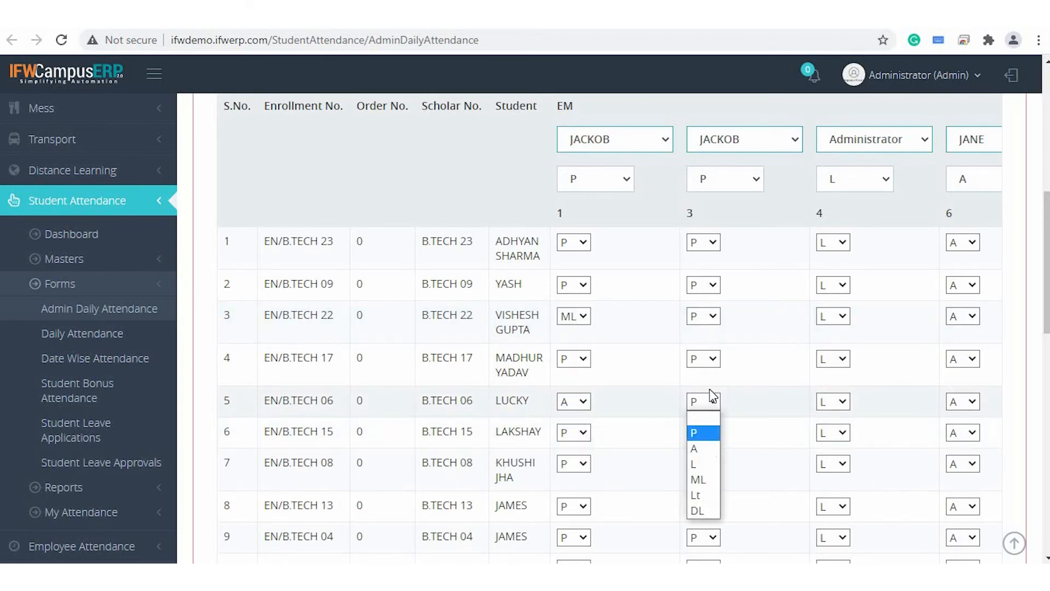
{"action": "left_click", "coordinate": [709, 450]}
{"action": "left_click", "coordinate": [698, 288]}
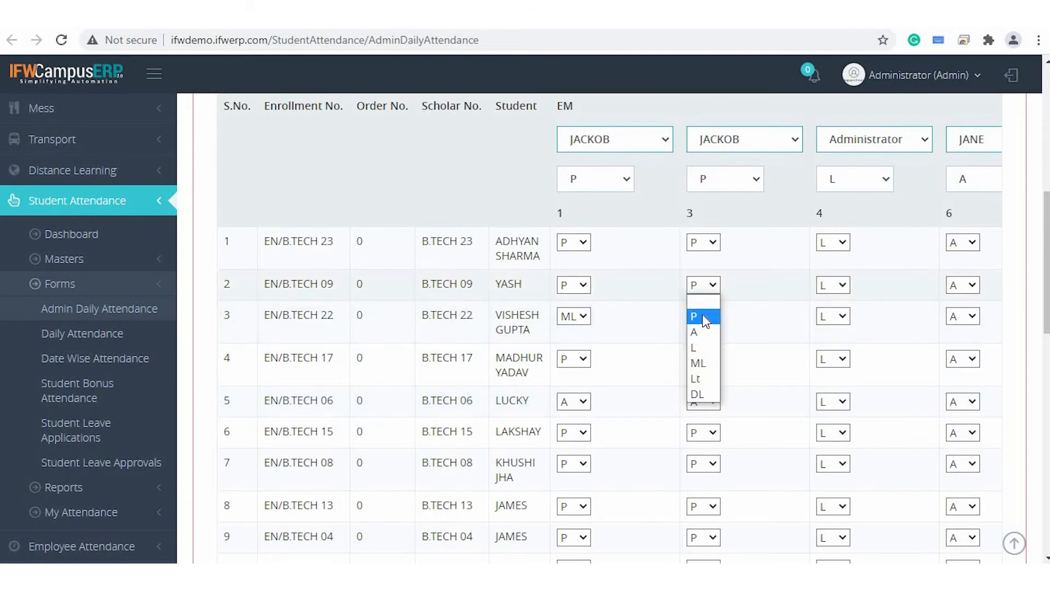
{"action": "left_click", "coordinate": [704, 332]}
- Save the admin daily attendance entered for the whole student list
{"action": "scroll", "coordinate": [783, 347], "scroll_direction": "down", "scroll_amount": 10}
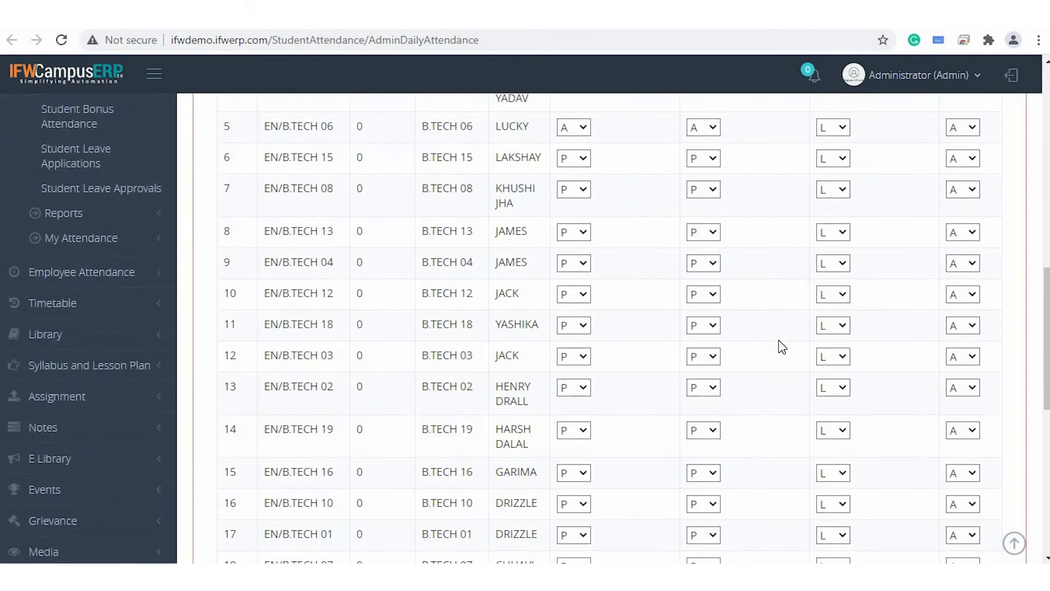
{"action": "scroll", "coordinate": [782, 348], "scroll_direction": "down", "scroll_amount": 5}
{"action": "left_click", "coordinate": [226, 290]}
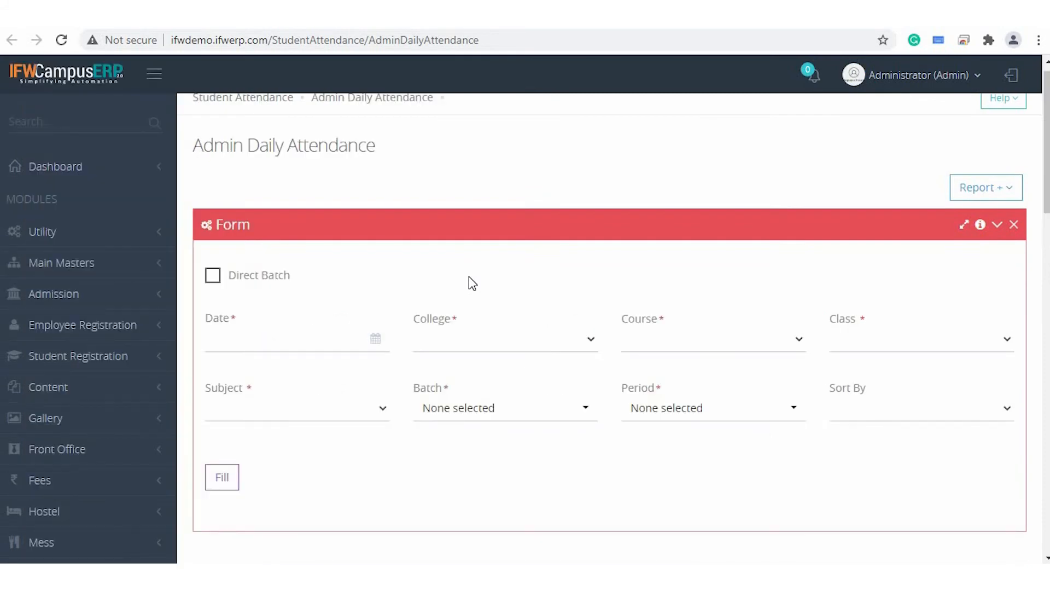
- Switch to the Date Wise Attendance page and set the search start date to 01/Mar/2021
{"action": "left_click", "coordinate": [294, 337]}
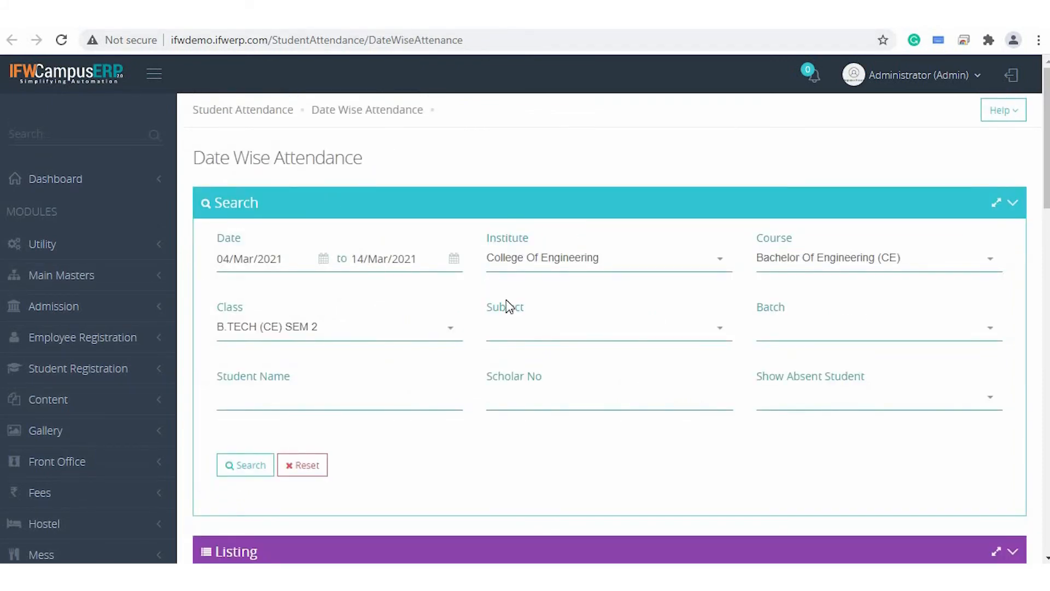
{"action": "left_click", "coordinate": [253, 259]}
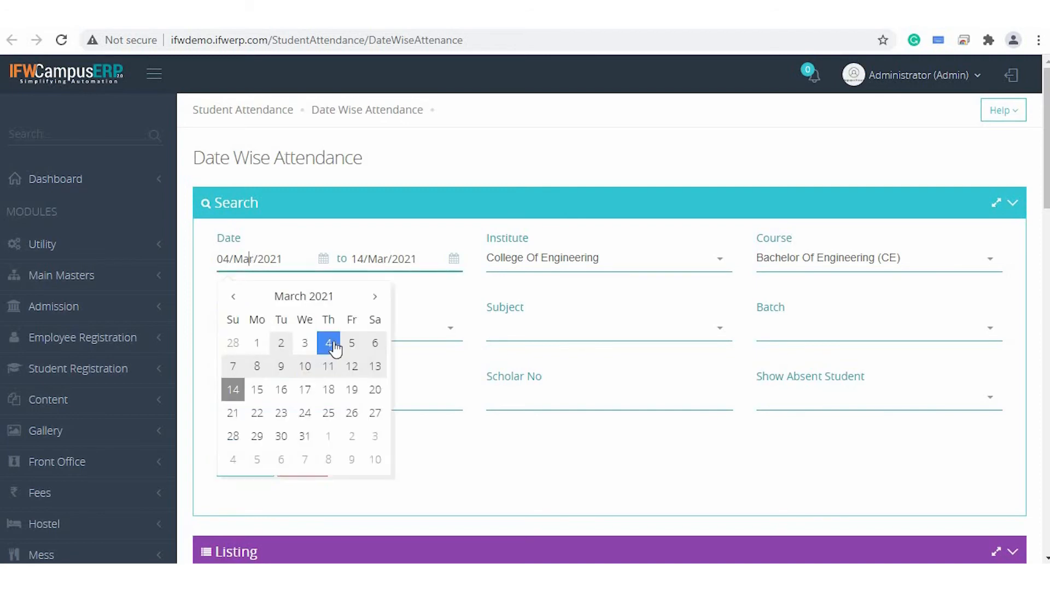
{"action": "left_click", "coordinate": [260, 342]}
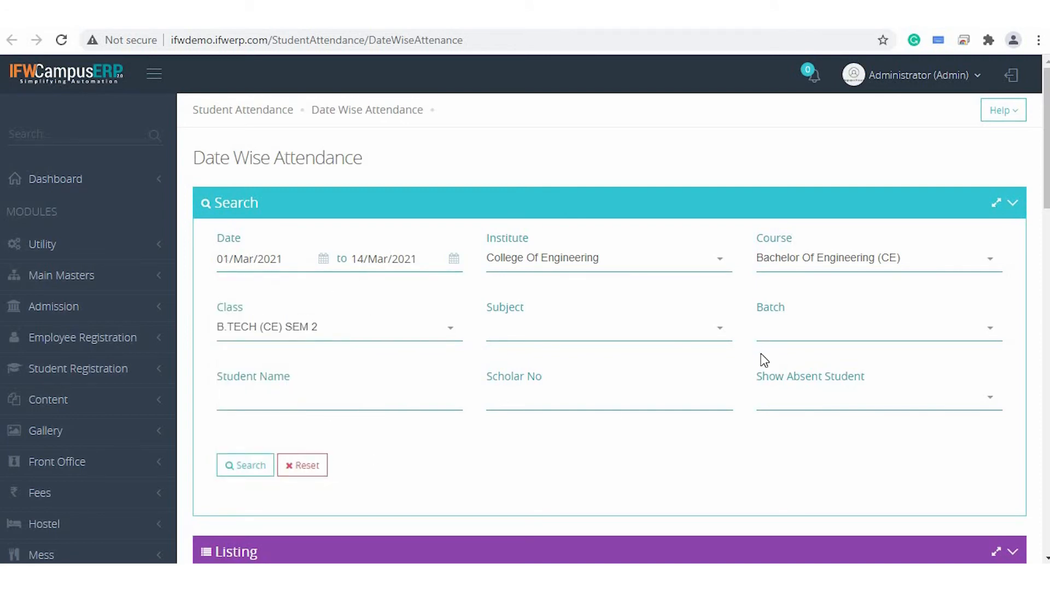
- Add a new date wise attendance entry with the date range 01-Mar-2021 to 15-Mar-2021
{"action": "scroll", "coordinate": [503, 286], "scroll_direction": "down", "scroll_amount": 6}
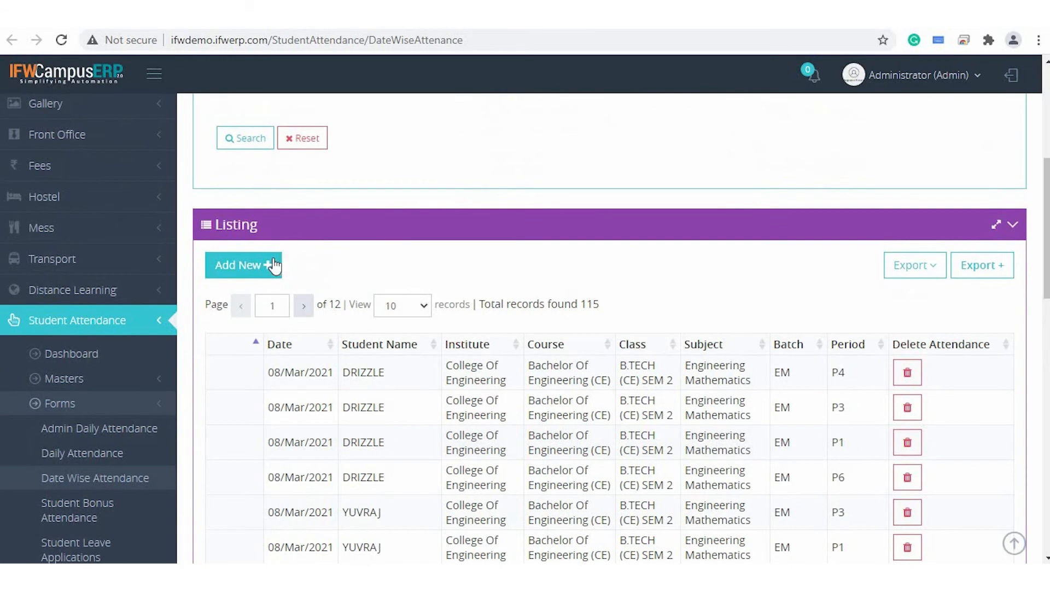
{"action": "left_click", "coordinate": [269, 265]}
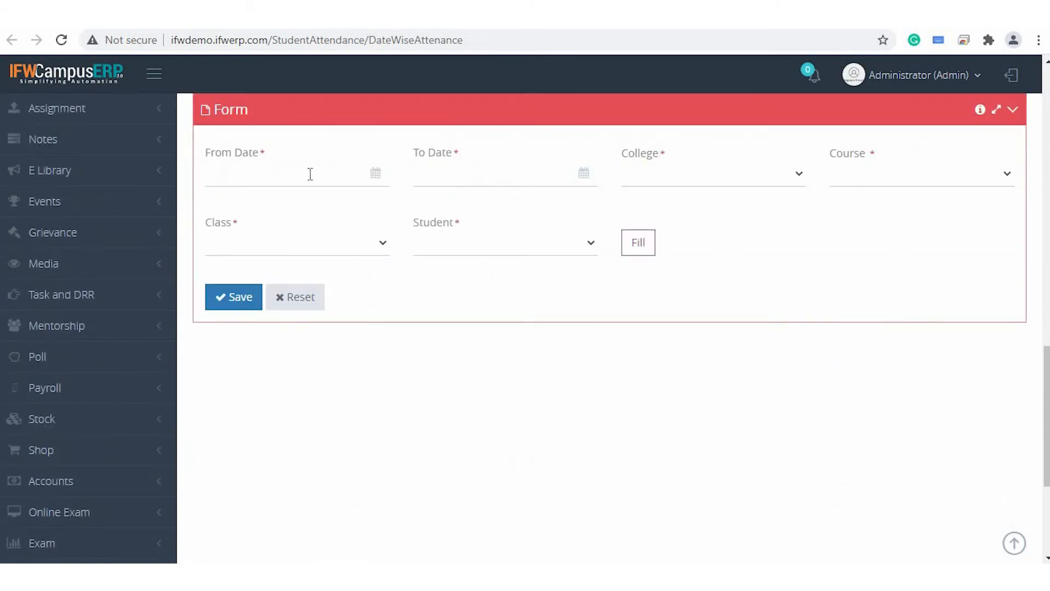
{"action": "left_click", "coordinate": [310, 174]}
{"action": "left_click", "coordinate": [247, 262]}
{"action": "left_click", "coordinate": [472, 179]}
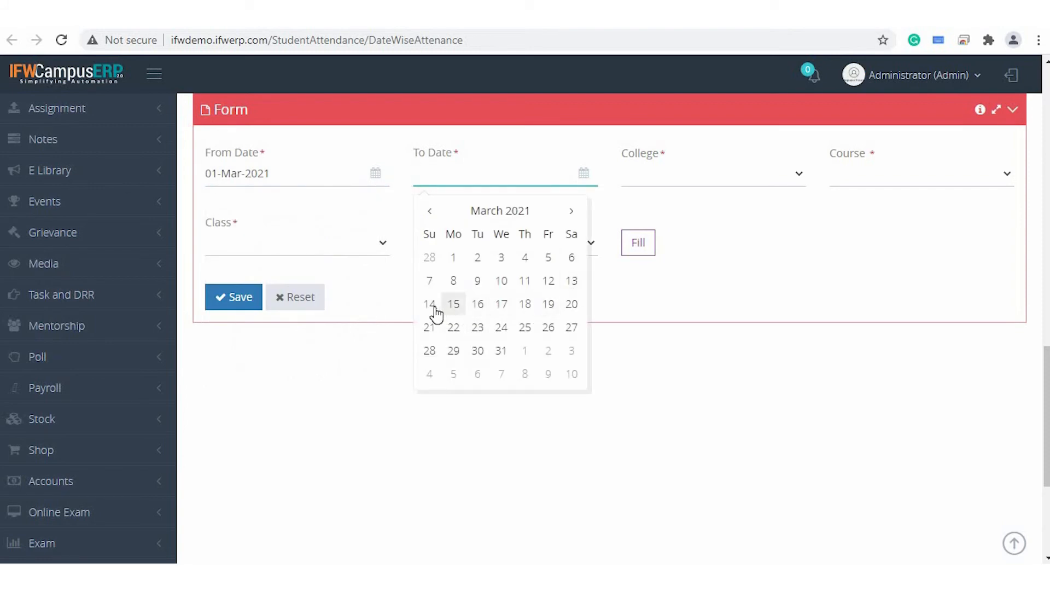
{"action": "left_click", "coordinate": [430, 304]}
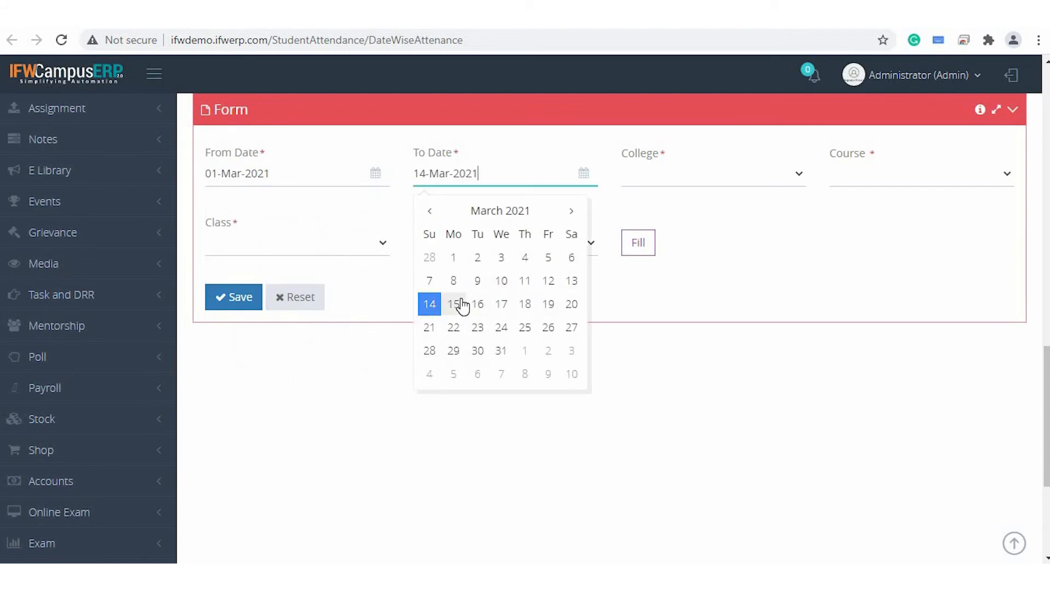
{"action": "left_click", "coordinate": [454, 305]}
- Choose College Of Engineering, Bachelor Of Engineering (CE), class B.TECH (CE) SEM 2 and the first listed student for the entry
{"action": "left_click", "coordinate": [714, 181]}
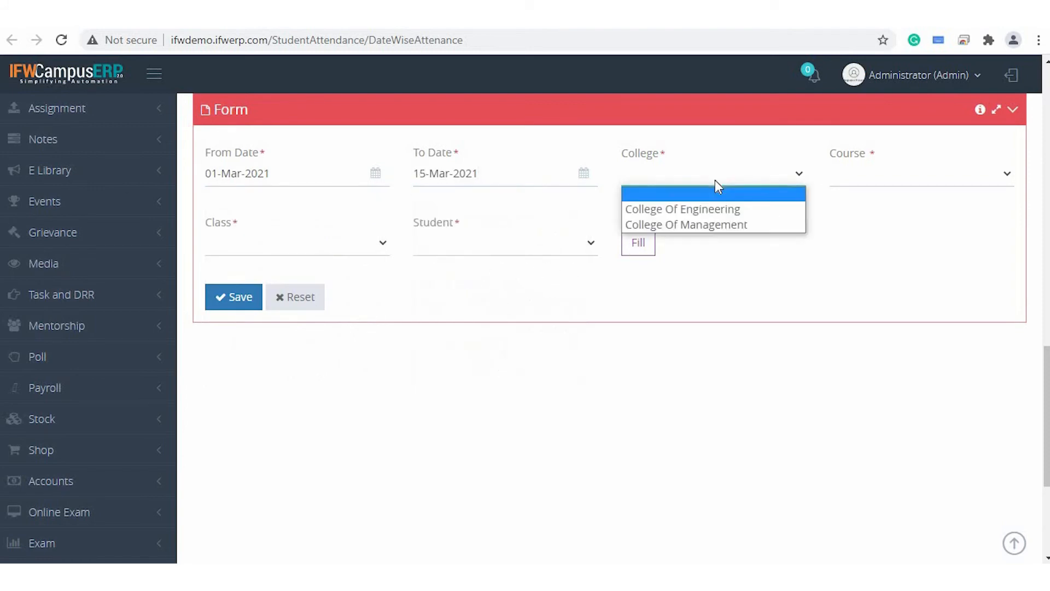
{"action": "left_click", "coordinate": [719, 207]}
{"action": "left_click", "coordinate": [867, 176]}
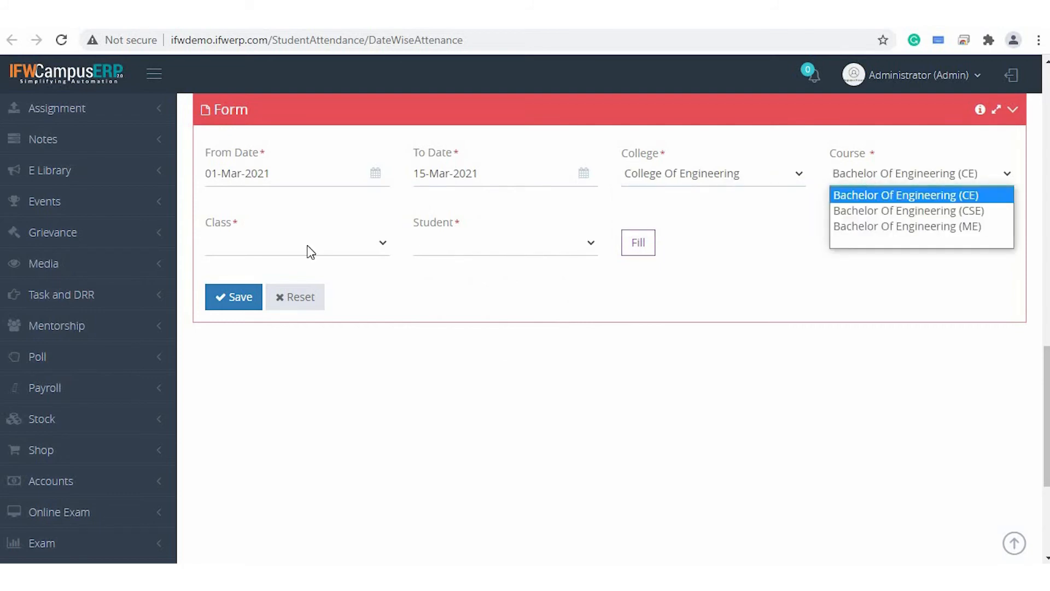
{"action": "left_click", "coordinate": [309, 250]}
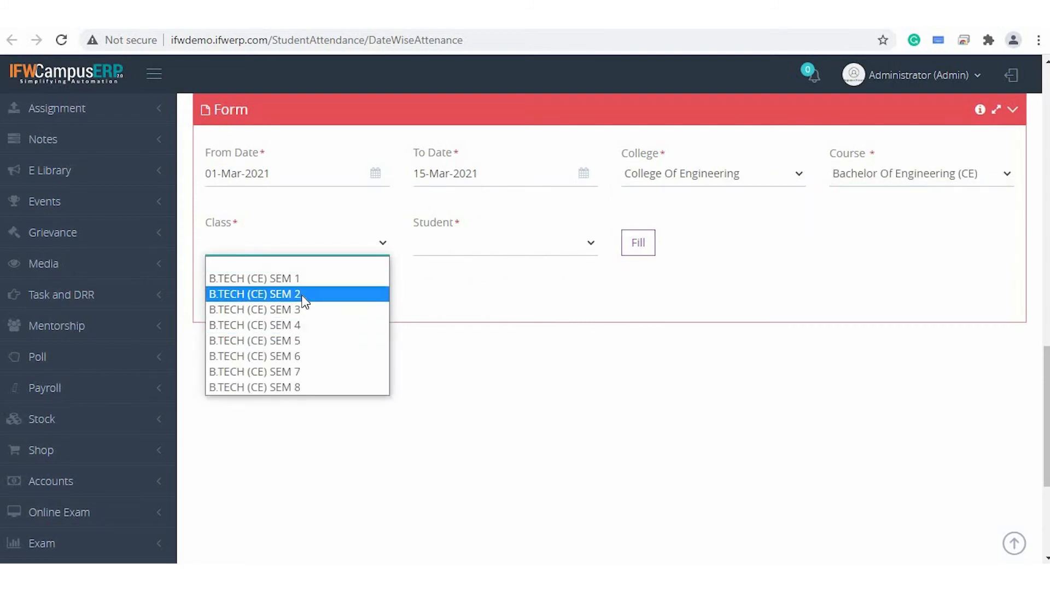
{"action": "left_click", "coordinate": [305, 294]}
{"action": "left_click", "coordinate": [497, 245]}
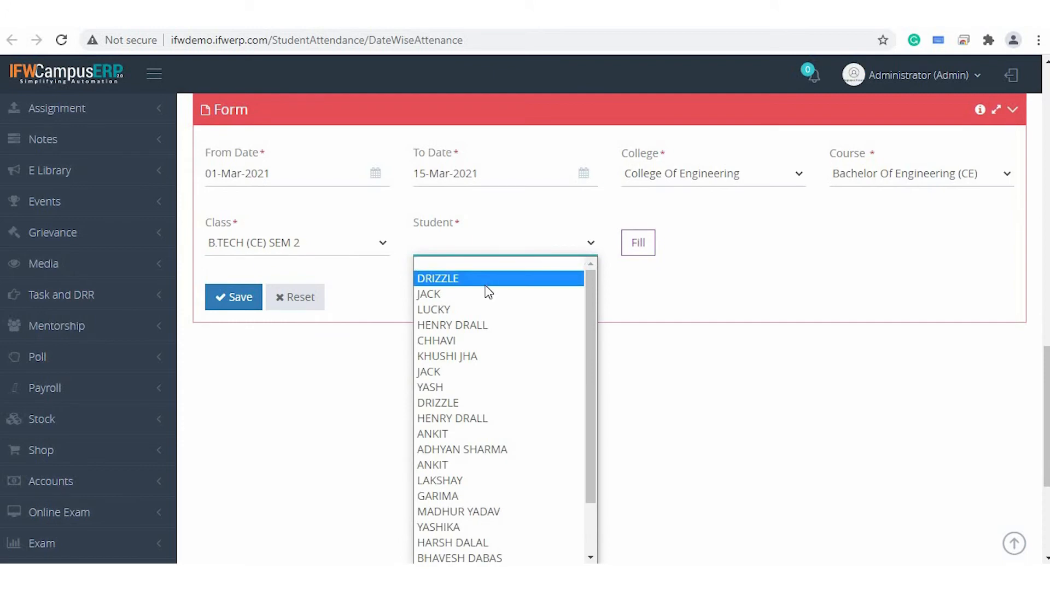
{"action": "left_click", "coordinate": [486, 284]}
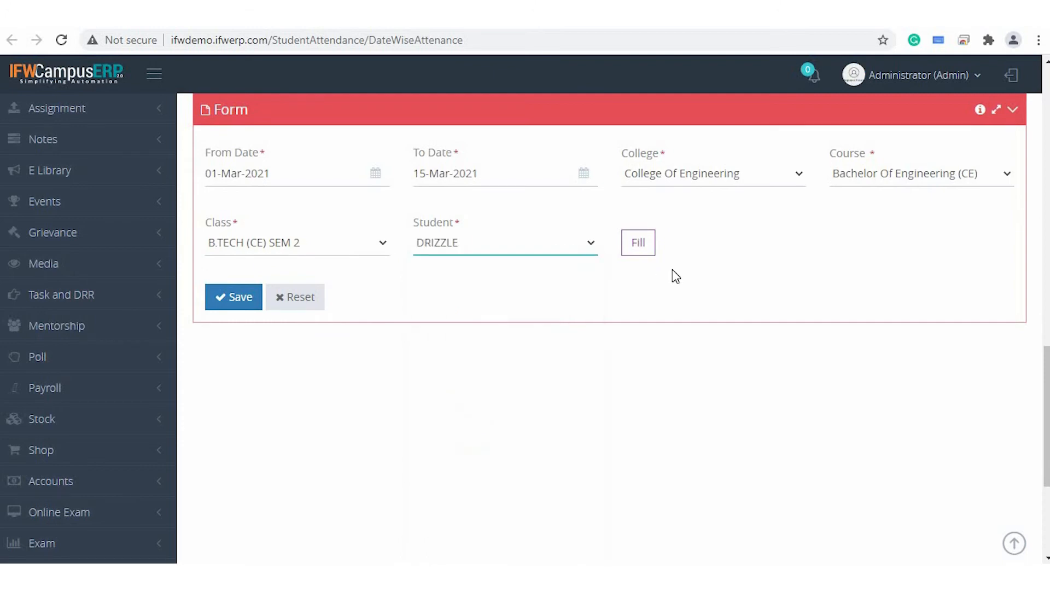
- Load the student's attendance grid, set 08/03/2021 to P in column 4, A in column 3 and L in column 6, and save
{"action": "left_click", "coordinate": [644, 255]}
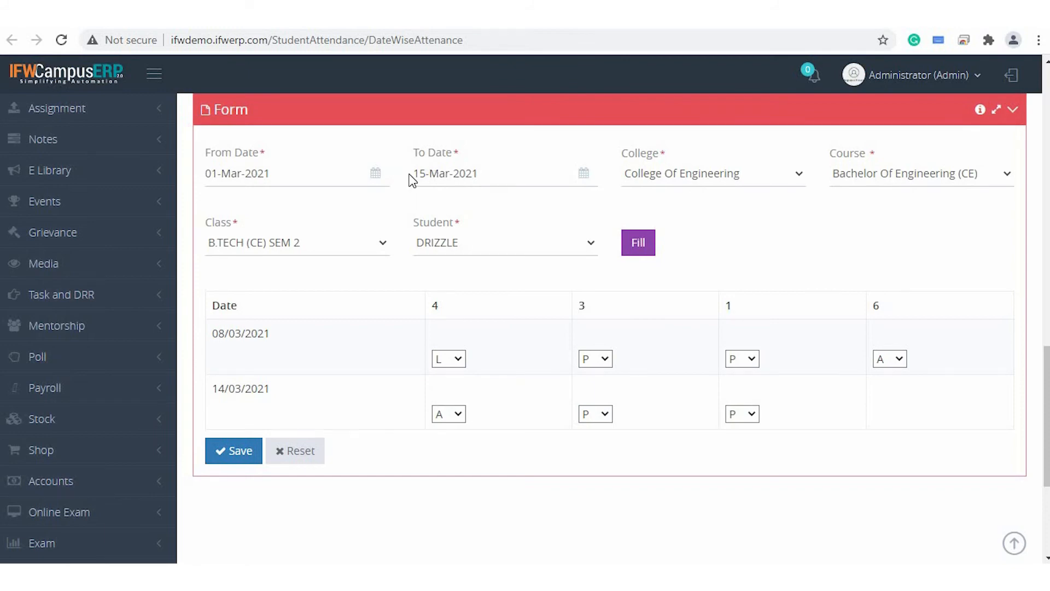
{"action": "left_click", "coordinate": [455, 358]}
{"action": "left_click", "coordinate": [454, 392]}
{"action": "left_click", "coordinate": [595, 365]}
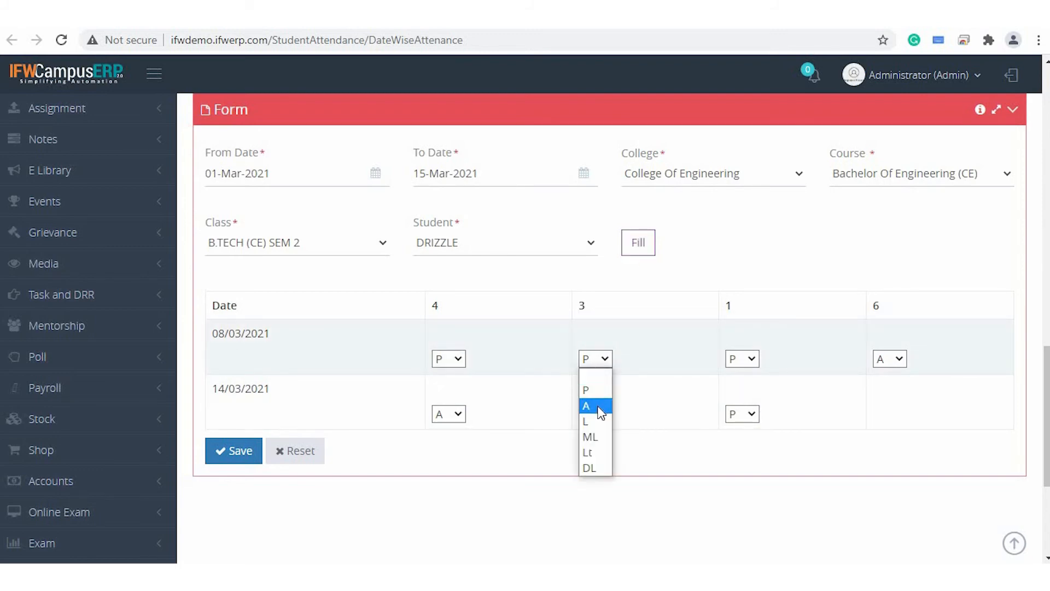
{"action": "left_click", "coordinate": [593, 404]}
{"action": "left_click", "coordinate": [897, 363]}
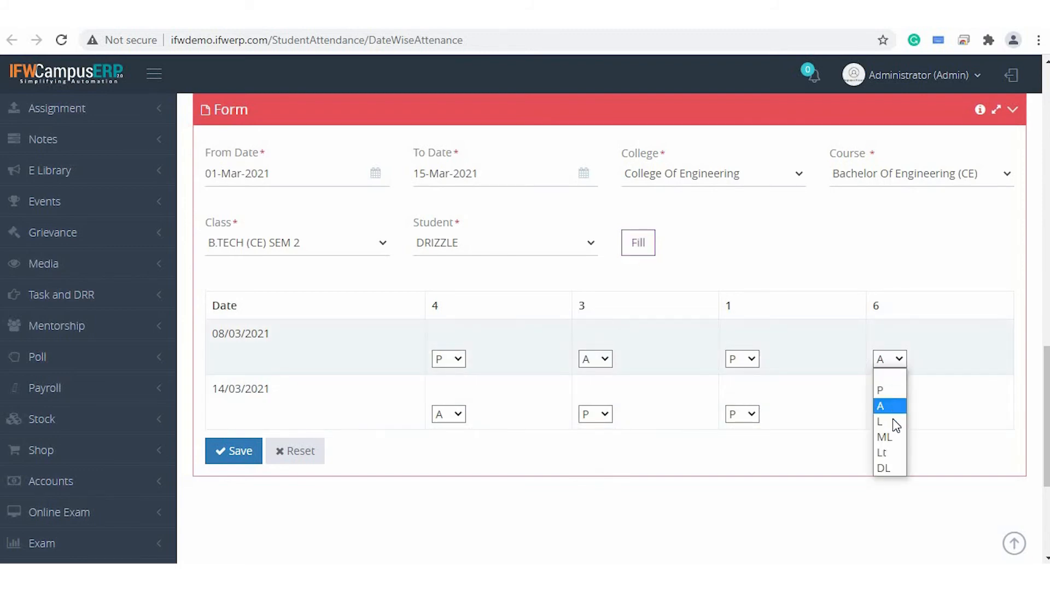
{"action": "left_click", "coordinate": [895, 420]}
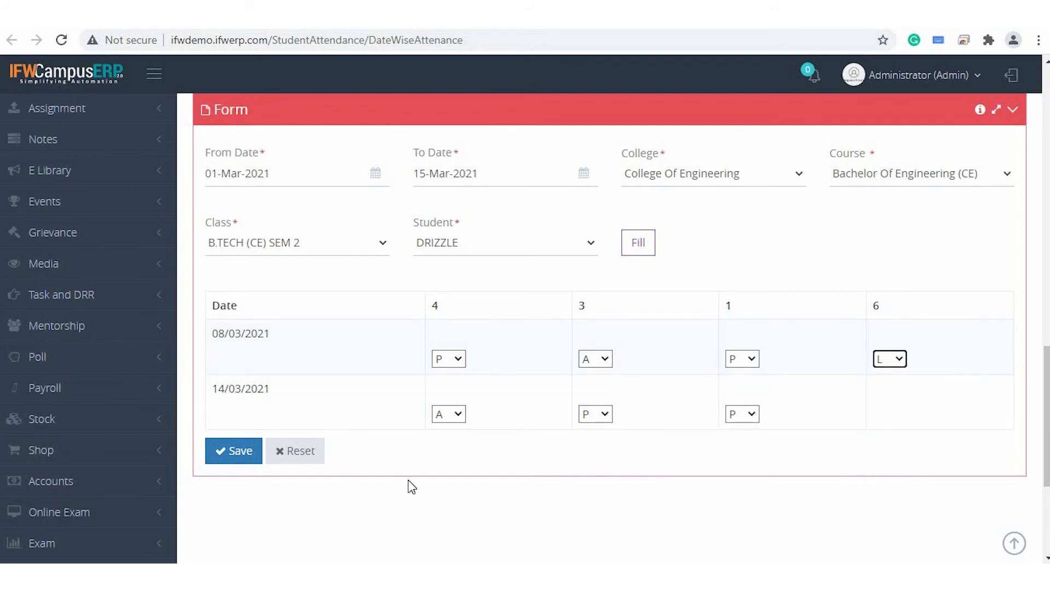
{"action": "left_click", "coordinate": [234, 458]}
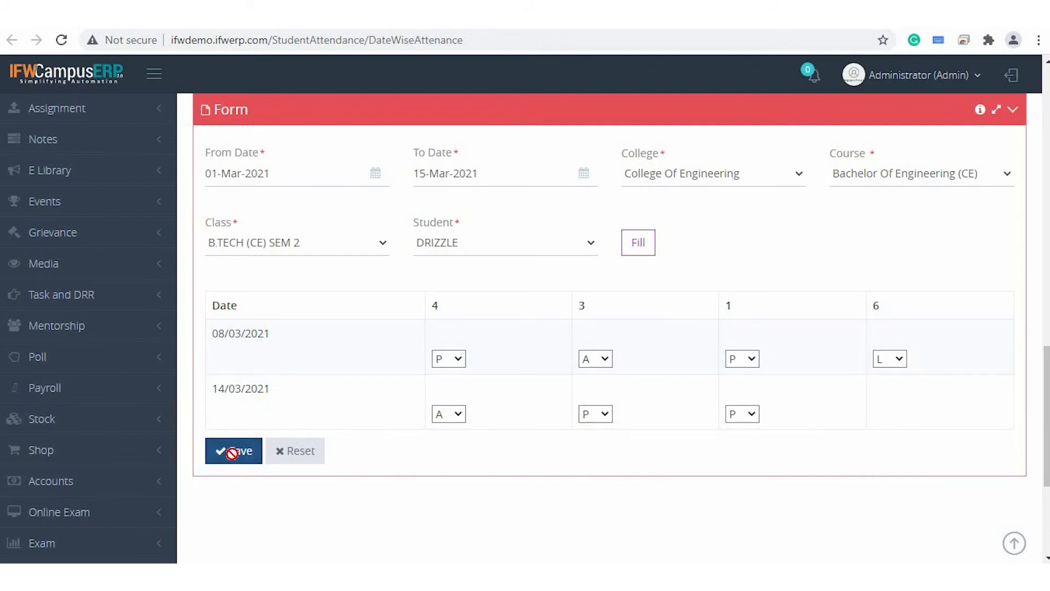
{"action": "scroll", "coordinate": [482, 298], "scroll_direction": "up", "scroll_amount": 2}
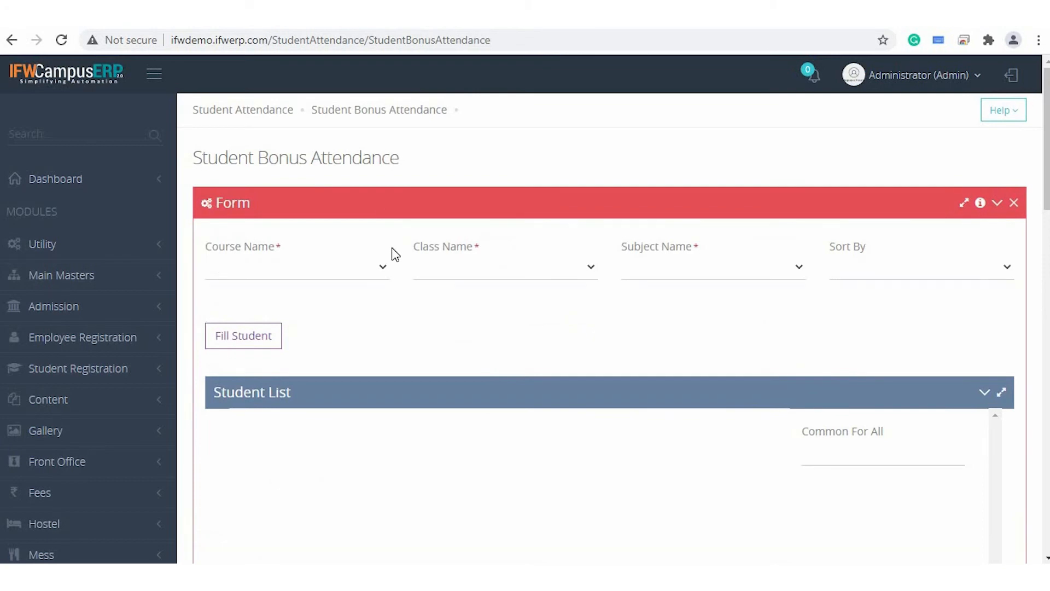
- On the Student Bonus Attendance page, load the students for Bachelor Of Engineering (CE), class B.TECH (CE) SEM 2 and subject Engineering Mathematics
{"action": "left_click", "coordinate": [328, 273]}
{"action": "left_click", "coordinate": [325, 304]}
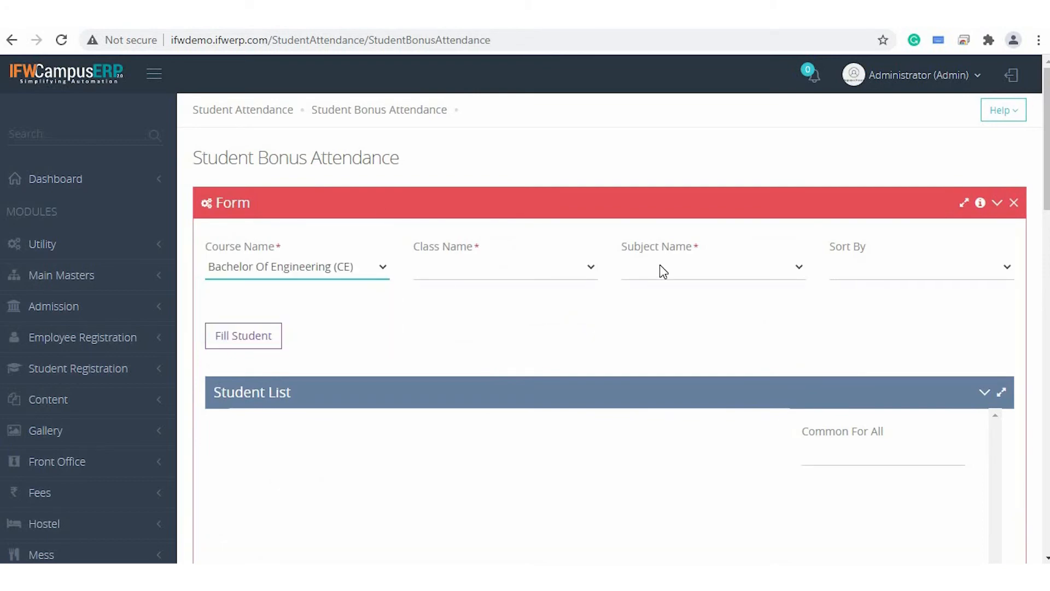
{"action": "left_click", "coordinate": [520, 272]}
{"action": "left_click", "coordinate": [532, 307]}
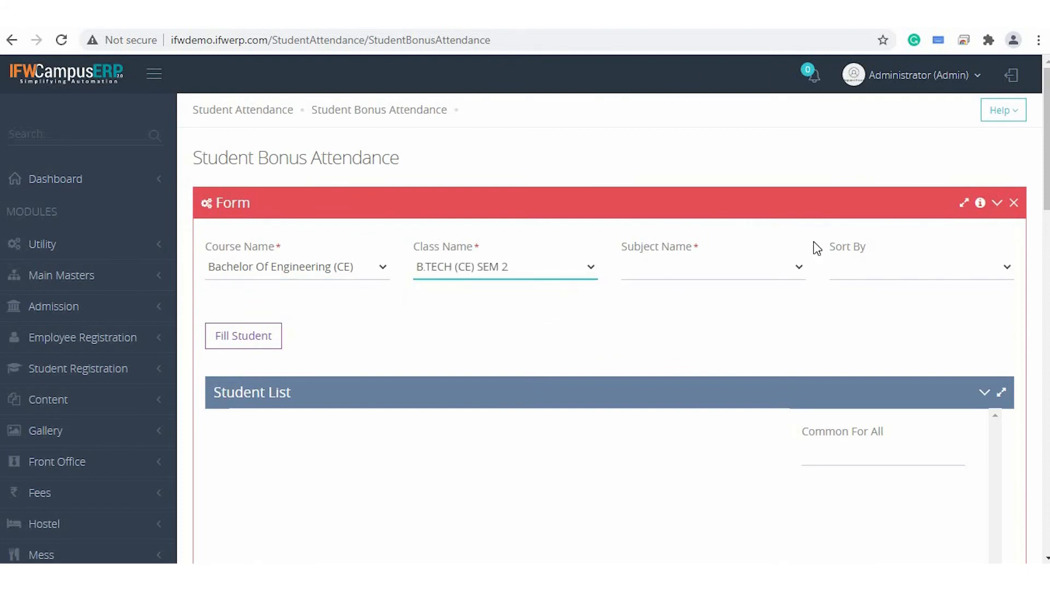
{"action": "left_click", "coordinate": [732, 267]}
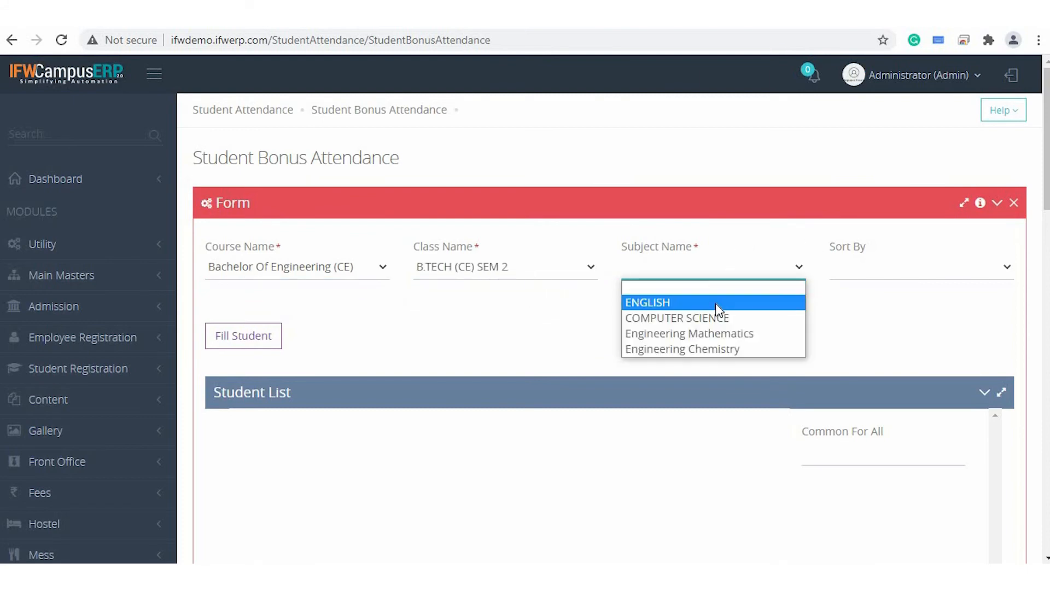
{"action": "left_click", "coordinate": [725, 334]}
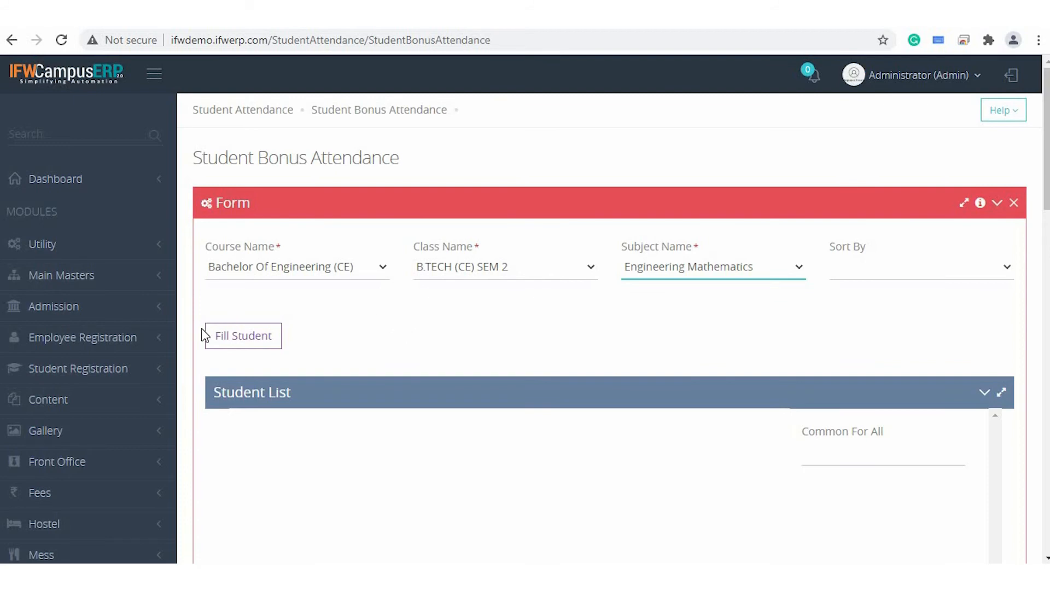
{"action": "left_click", "coordinate": [234, 337]}
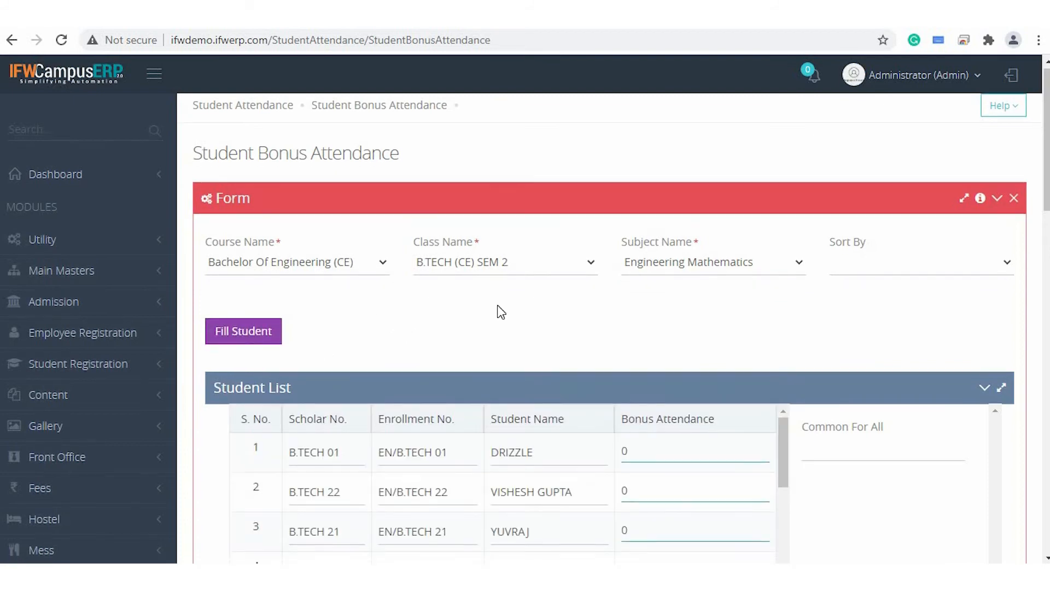
- Apply a common bonus attendance of 5 to all students in the list and check the filled rows
{"action": "scroll", "coordinate": [497, 306], "scroll_direction": "down", "scroll_amount": 2}
{"action": "scroll", "coordinate": [679, 439], "scroll_direction": "down", "scroll_amount": 1}
{"action": "scroll", "coordinate": [680, 439], "scroll_direction": "up", "scroll_amount": 1}
{"action": "left_click", "coordinate": [697, 241]}
{"action": "scroll", "coordinate": [697, 240], "scroll_direction": "down", "scroll_amount": 1}
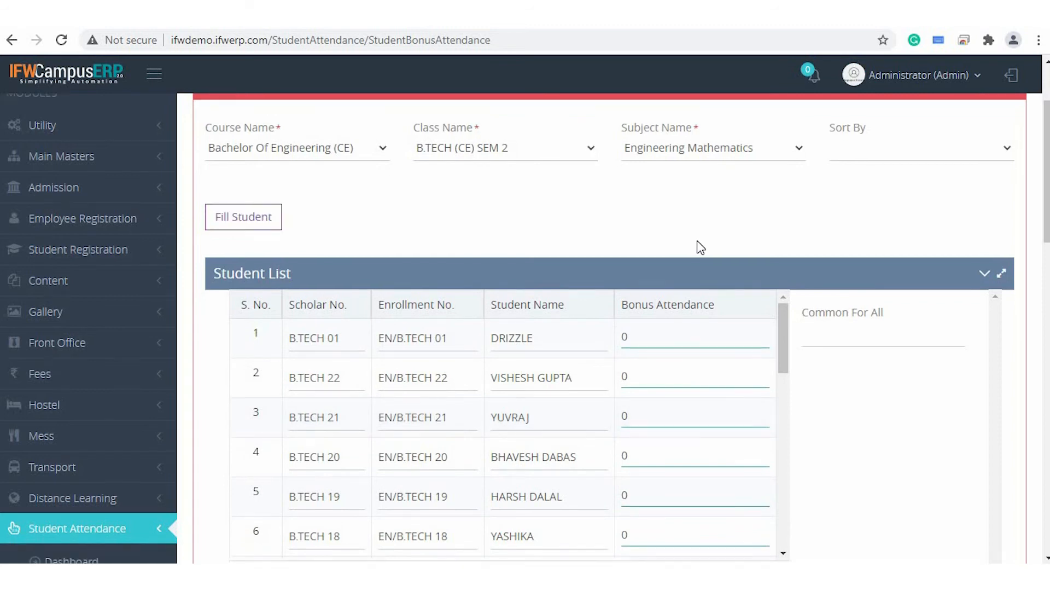
{"action": "scroll", "coordinate": [696, 240], "scroll_direction": "down", "scroll_amount": 1}
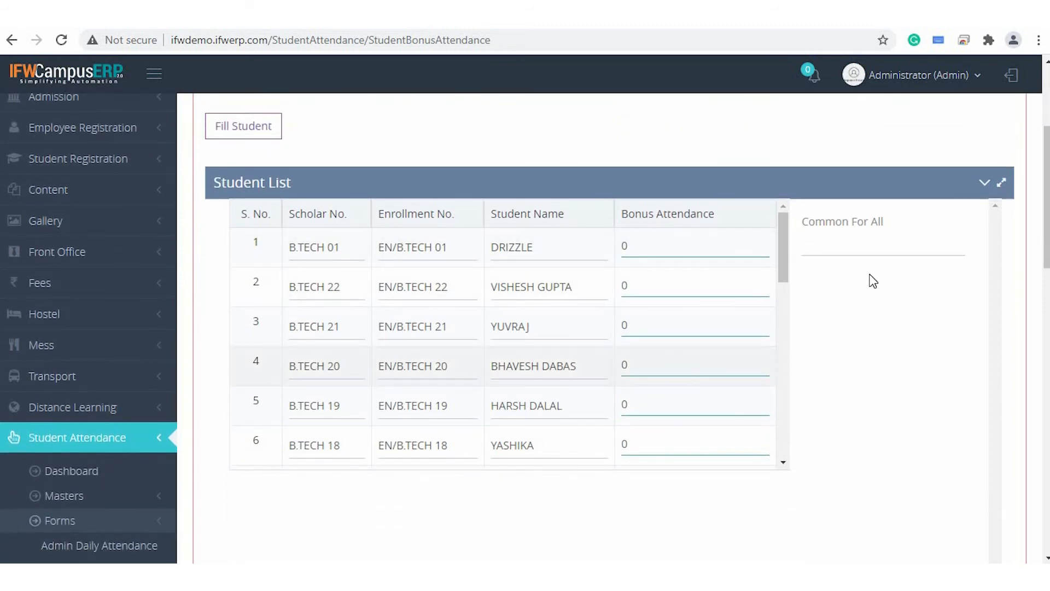
{"action": "left_click", "coordinate": [838, 246]}
{"action": "type", "text": "5"}
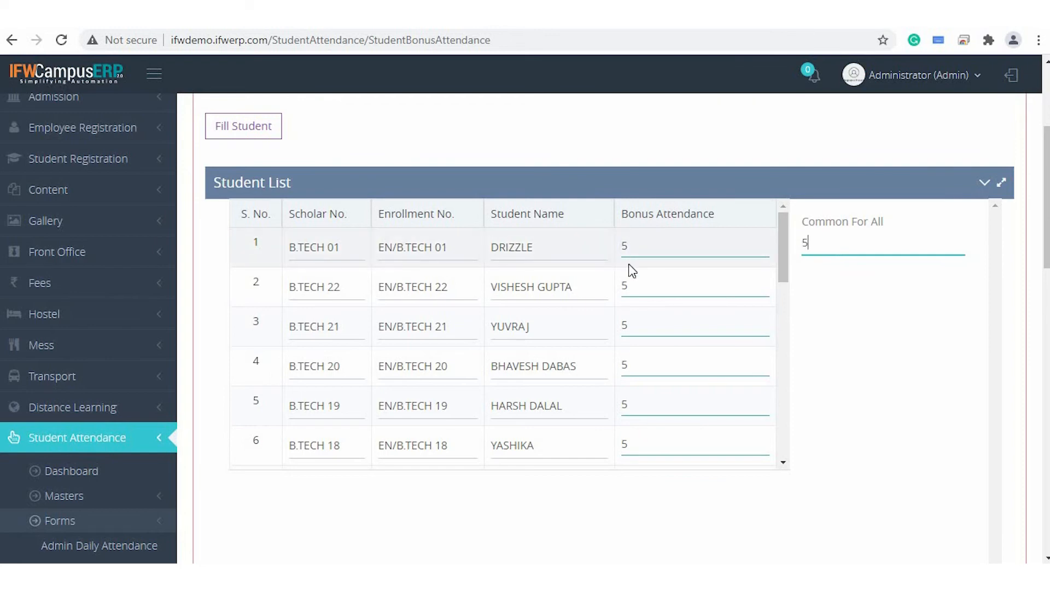
{"action": "scroll", "coordinate": [650, 373], "scroll_direction": "down", "scroll_amount": 10}
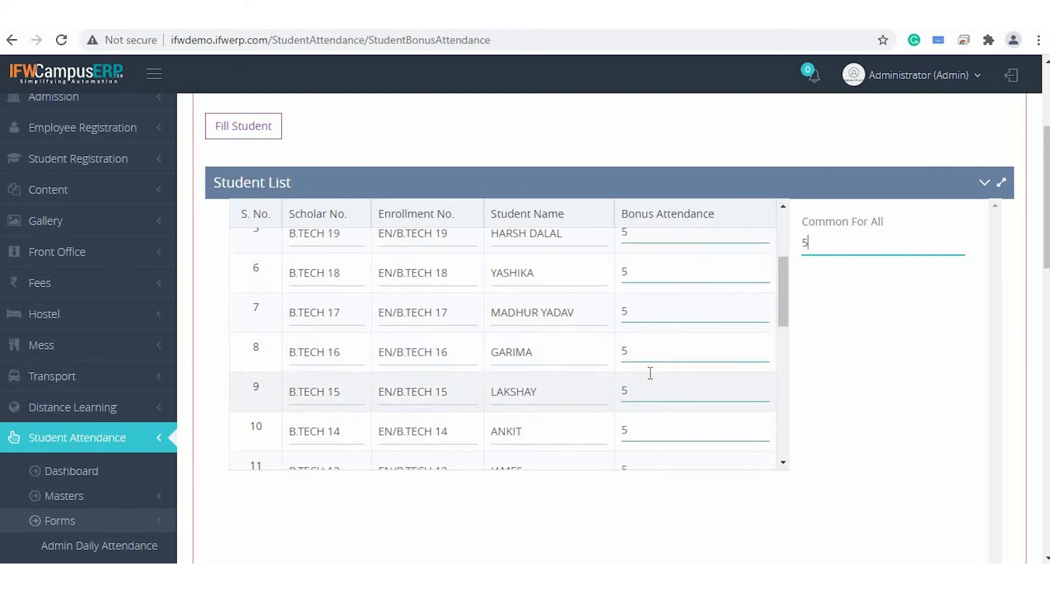
{"action": "scroll", "coordinate": [649, 372], "scroll_direction": "down", "scroll_amount": 2}
{"action": "scroll", "coordinate": [649, 373], "scroll_direction": "up", "scroll_amount": 15}
- Set the bonus attendance to 4 for the third student and 3 for the second, and save the form
{"action": "left_click", "coordinate": [653, 332]}
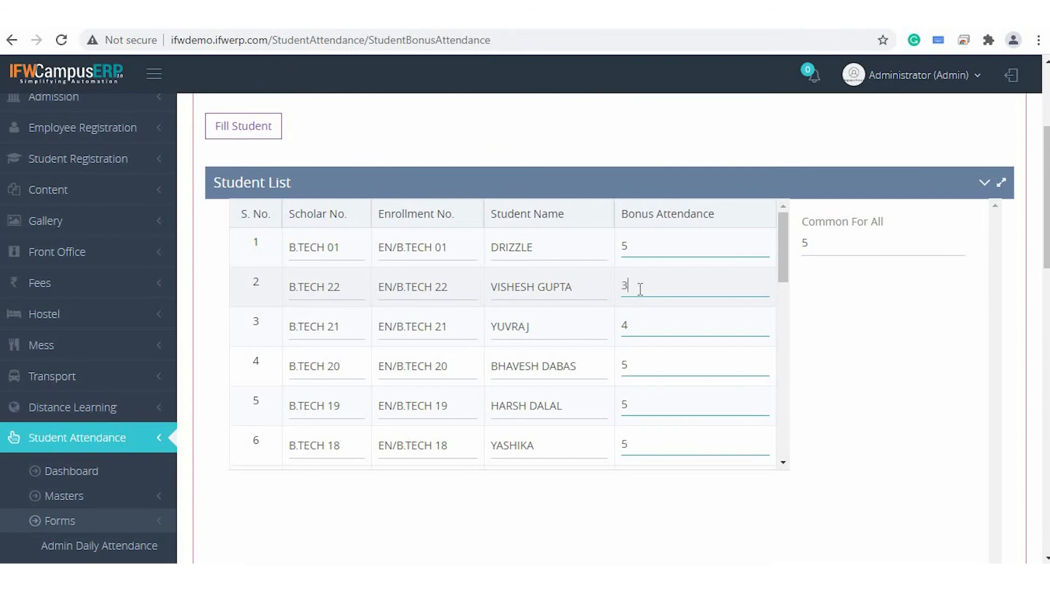
{"action": "scroll", "coordinate": [547, 328], "scroll_direction": "up", "scroll_amount": 4}
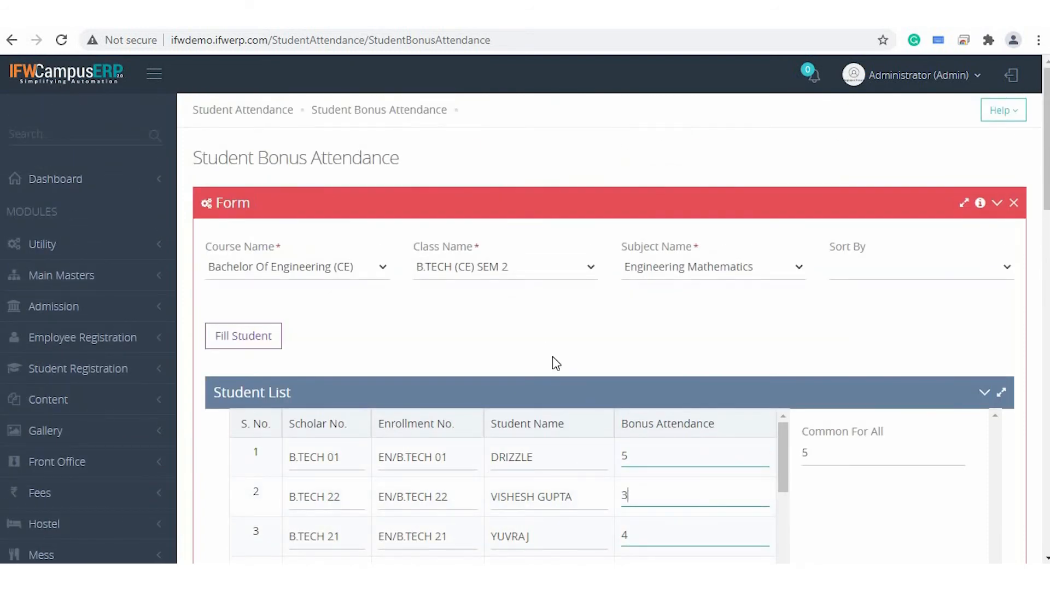
{"action": "scroll", "coordinate": [552, 356], "scroll_direction": "down", "scroll_amount": 8}
{"action": "left_click", "coordinate": [230, 477]}
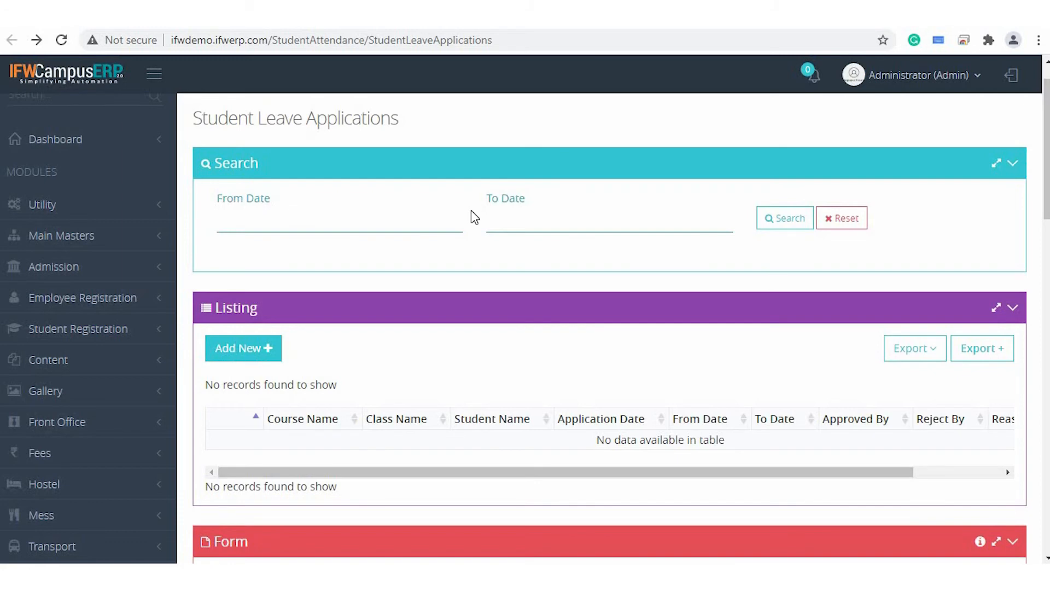
- Switch to the student's login session and start a new application on the Student Leave Applications page
{"action": "key", "text": "alt+Tab"}
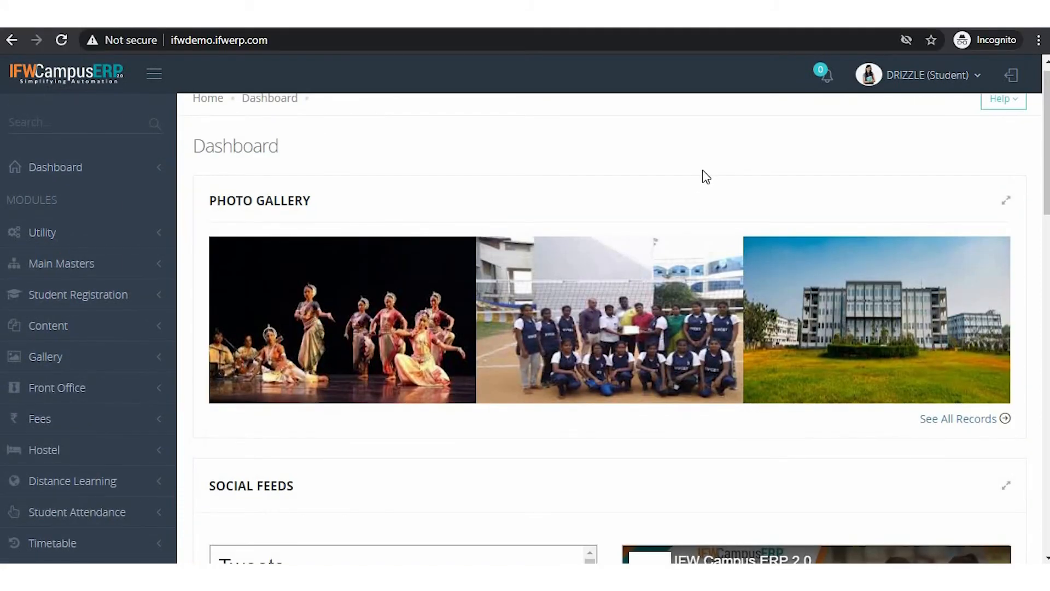
{"action": "scroll", "coordinate": [439, 163], "scroll_direction": "up", "scroll_amount": 1}
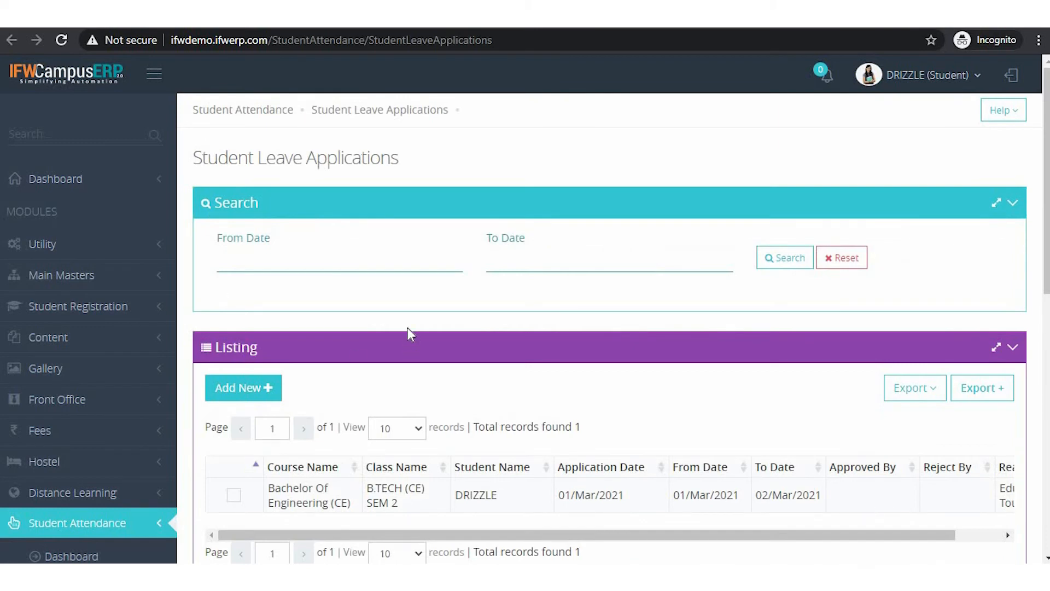
{"action": "scroll", "coordinate": [261, 394], "scroll_direction": "down", "scroll_amount": 1}
{"action": "left_click", "coordinate": [261, 386]}
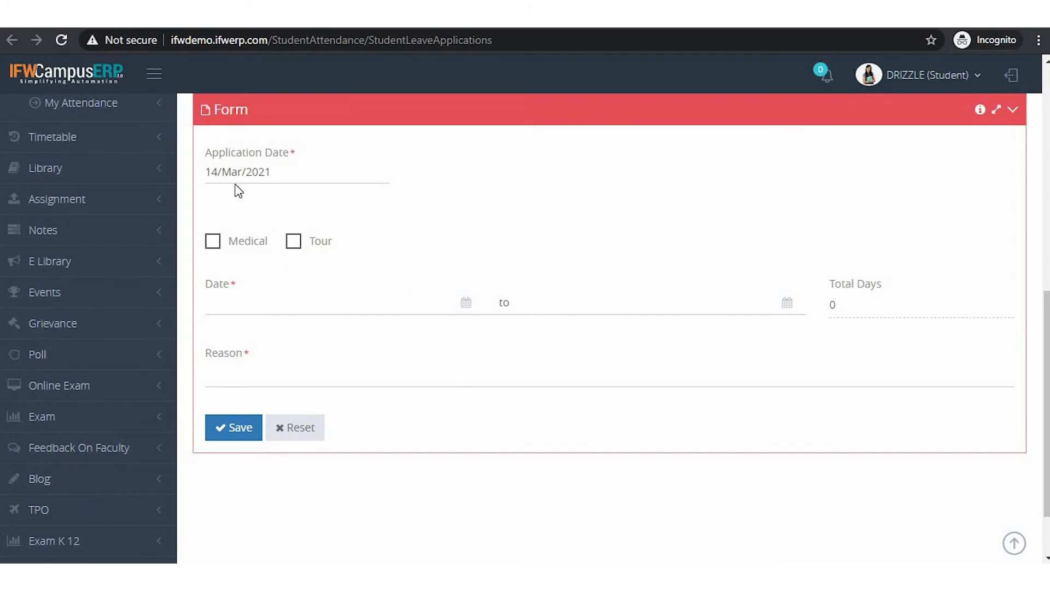
- Set the leave application date to 15-Mar-2021 and mark the leave as Medical
{"action": "left_click", "coordinate": [254, 166]}
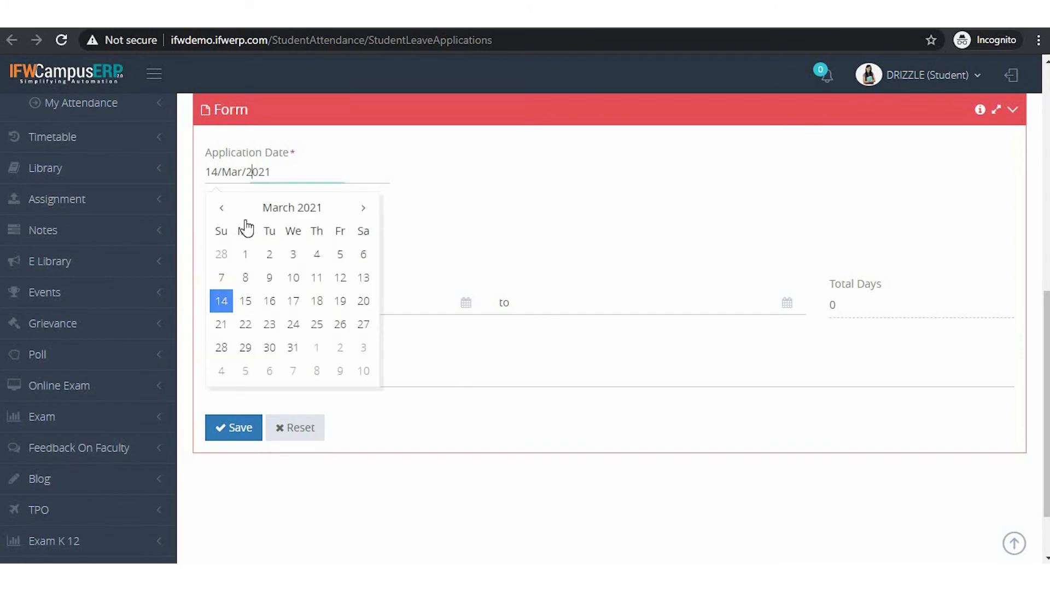
{"action": "left_click", "coordinate": [246, 300]}
{"action": "left_click", "coordinate": [519, 212]}
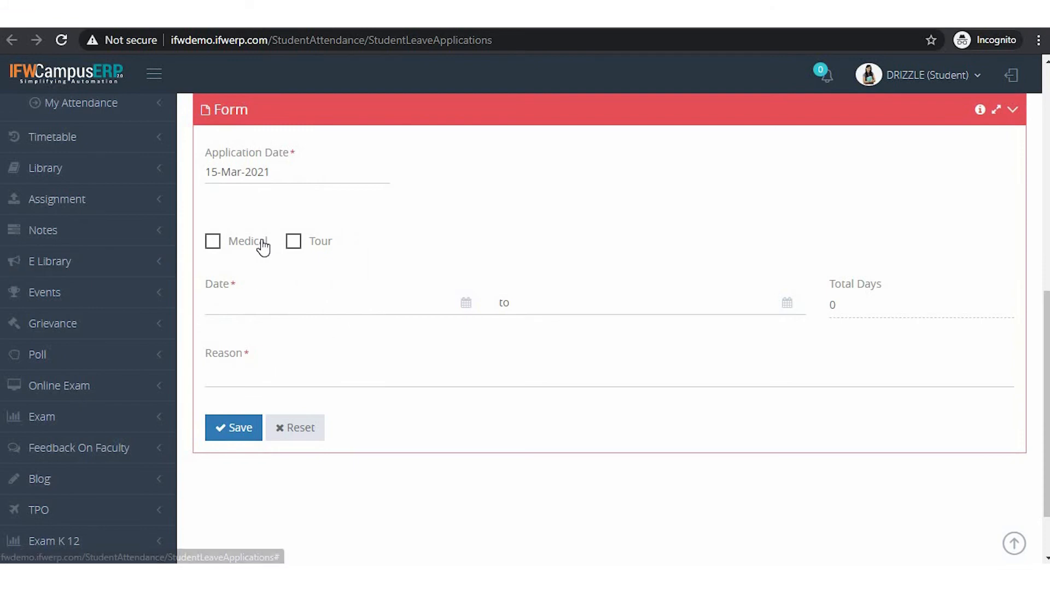
{"action": "left_click", "coordinate": [214, 242]}
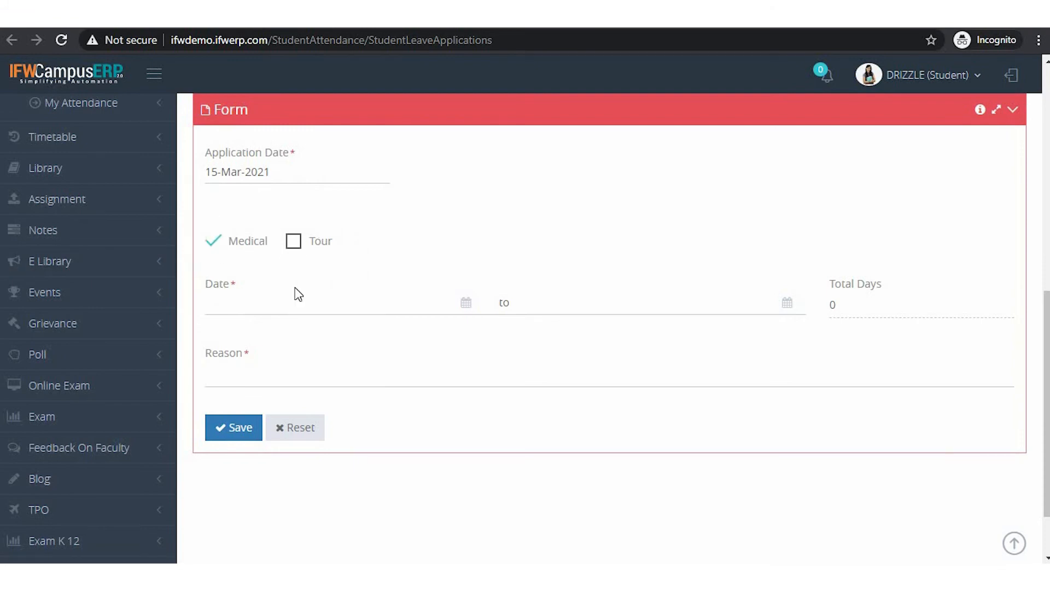
- Set the leave period from 09-Mar-2021 to 12-Mar-2021
{"action": "left_click", "coordinate": [299, 308]}
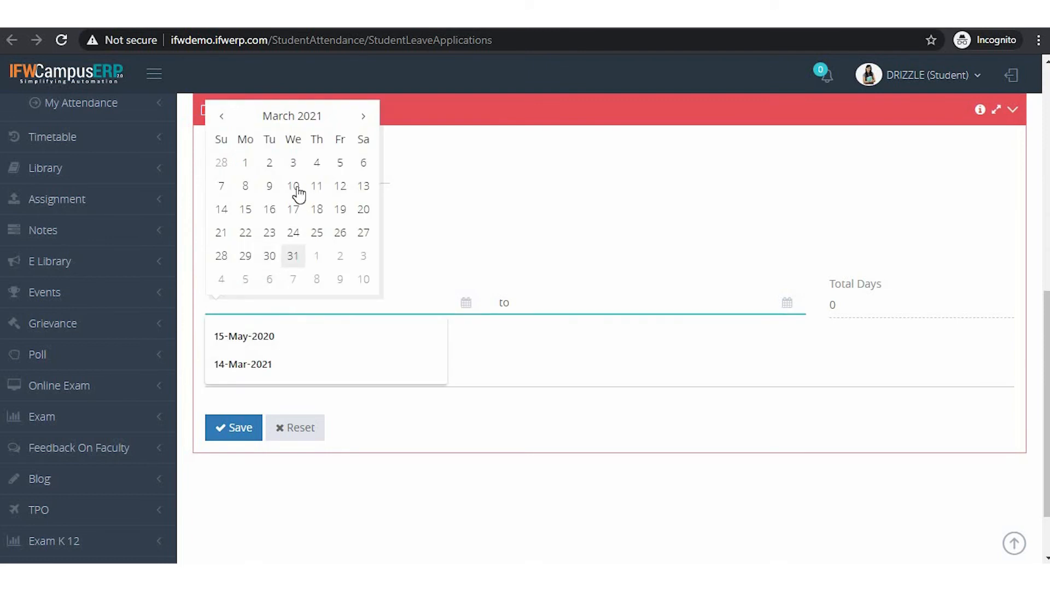
{"action": "left_click", "coordinate": [269, 186]}
{"action": "left_click", "coordinate": [613, 299]}
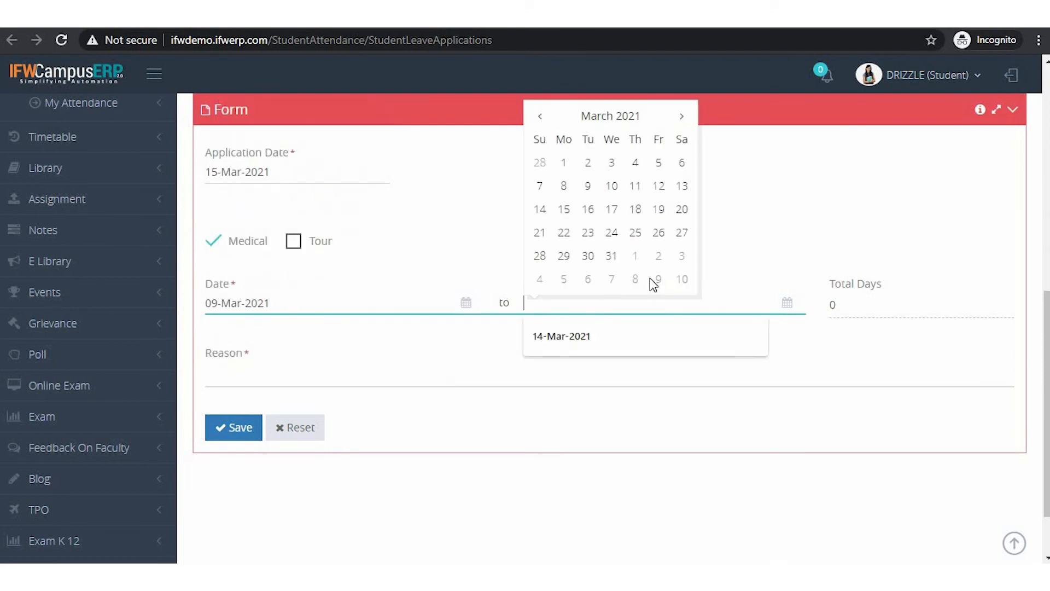
{"action": "left_click", "coordinate": [657, 186]}
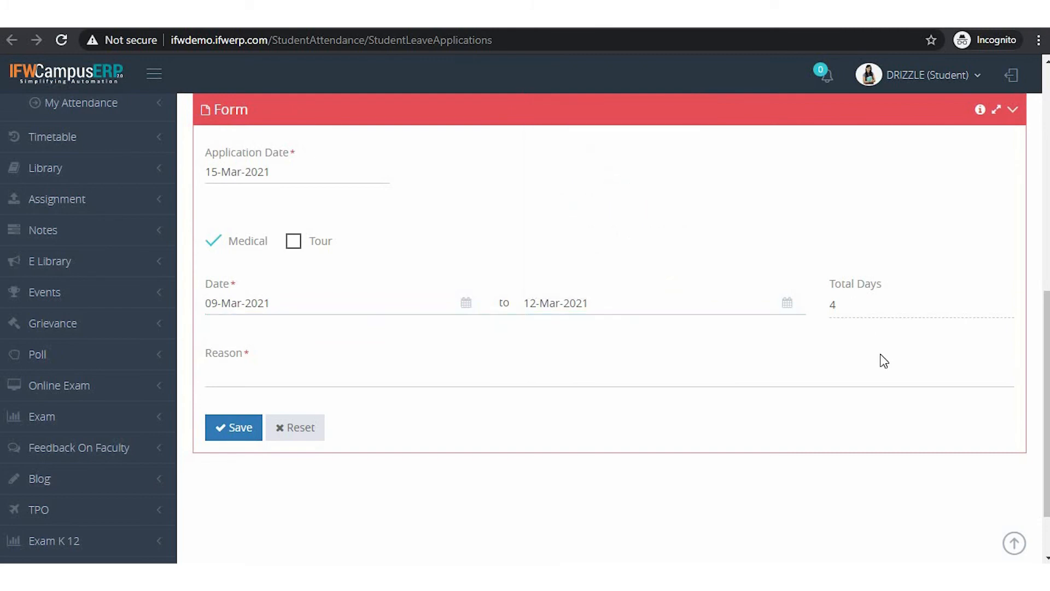
- Enter the reason "Due to Bad Health I cannot come to college." and save the leave application
{"action": "left_click", "coordinate": [329, 379]}
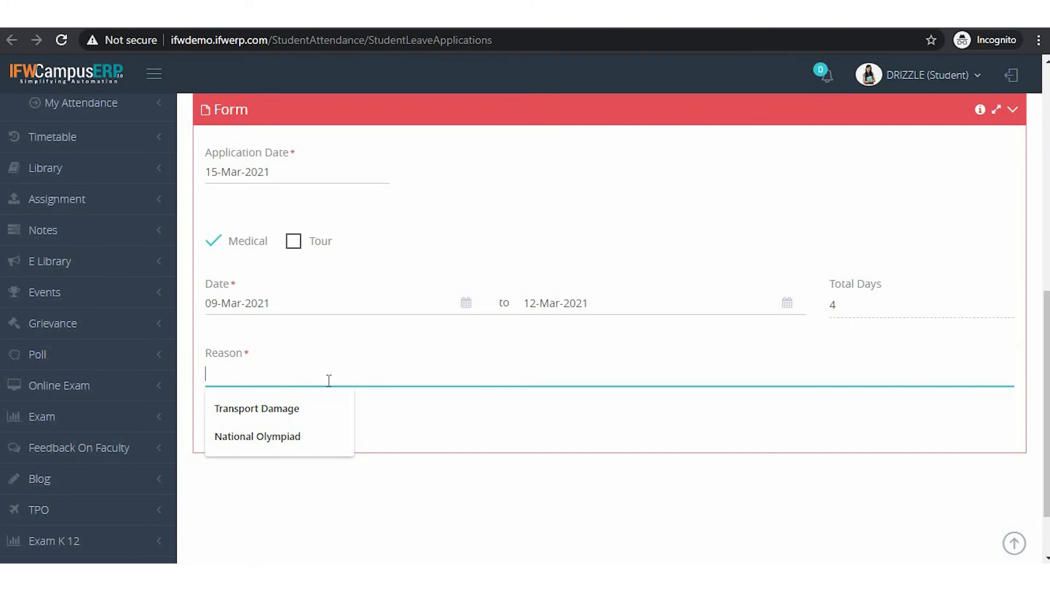
{"action": "type", "text": "Due to Bad Health I cannot come to college."}
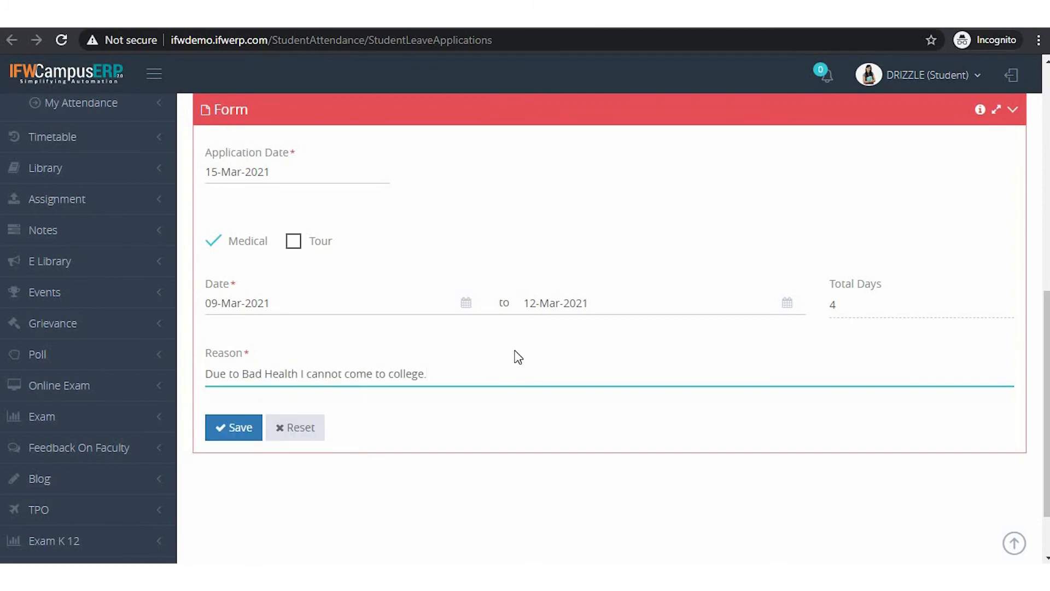
{"action": "left_click", "coordinate": [226, 431]}
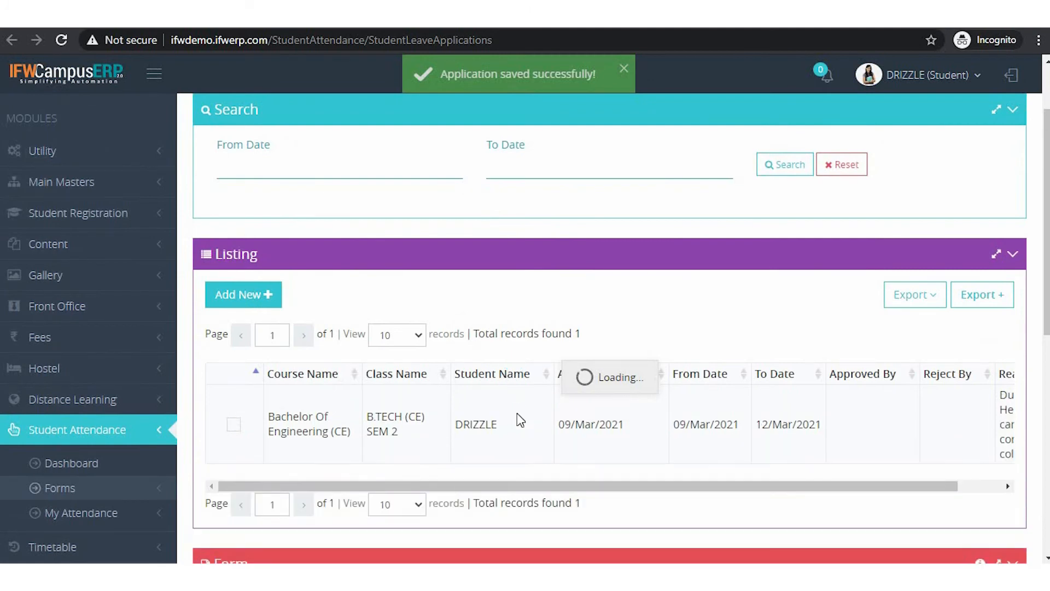
{"action": "scroll", "coordinate": [504, 323], "scroll_direction": "up", "scroll_amount": 2}
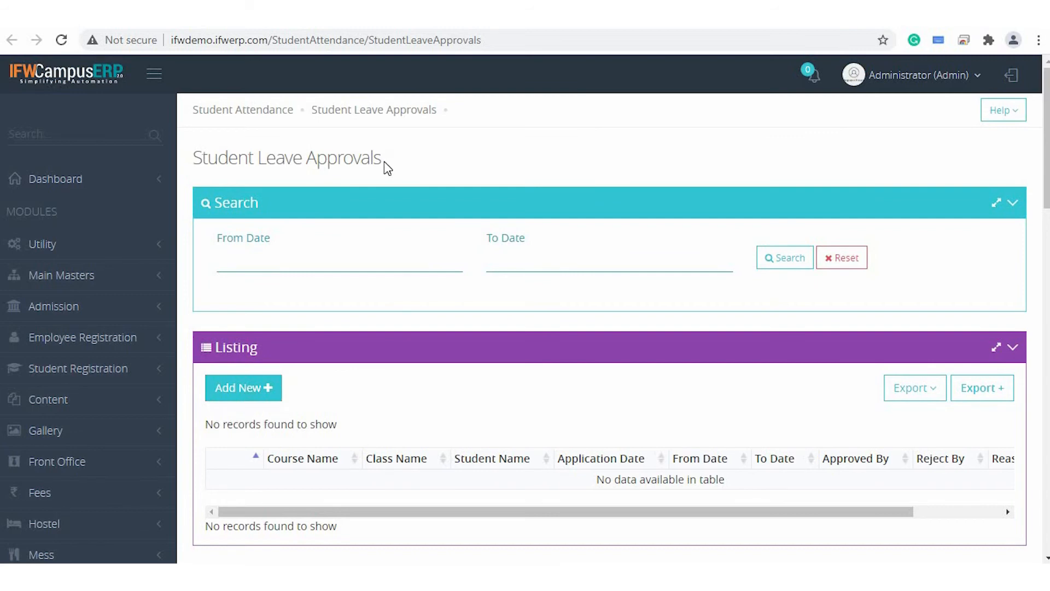
- In the admin session's Student Leave Approvals page, add a new entry with the date range 01-Mar-2021 to 17-Mar-2021
{"action": "left_click", "coordinate": [262, 385]}
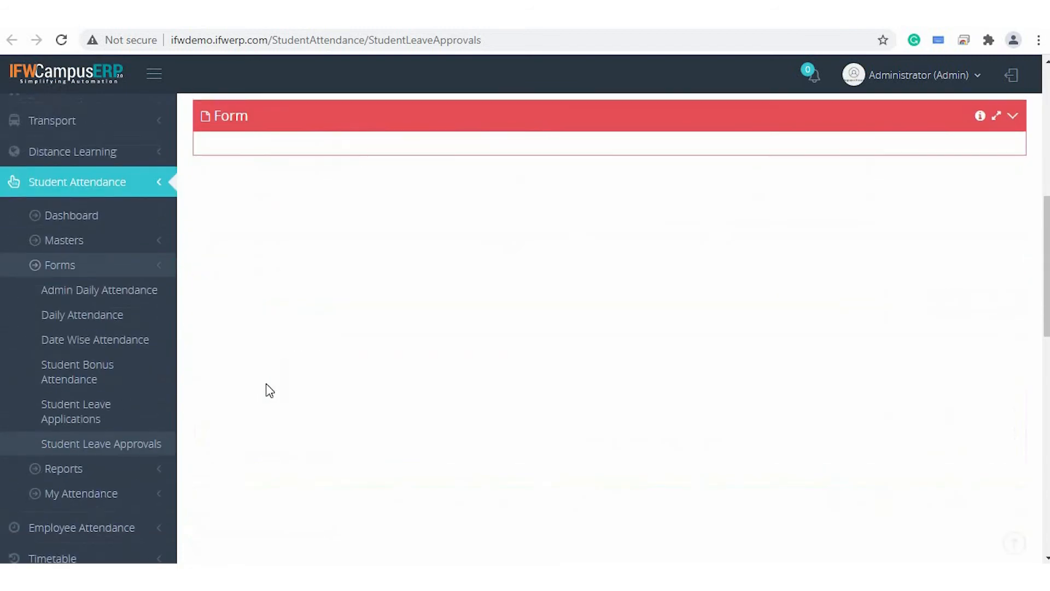
{"action": "left_click", "coordinate": [266, 165]}
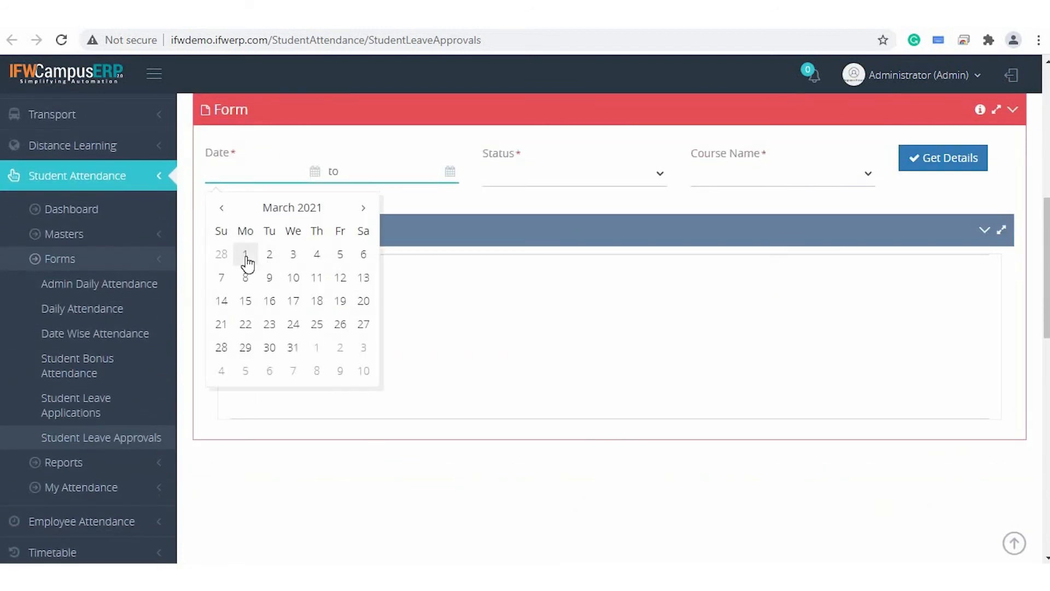
{"action": "left_click", "coordinate": [245, 254]}
{"action": "left_click", "coordinate": [421, 172]}
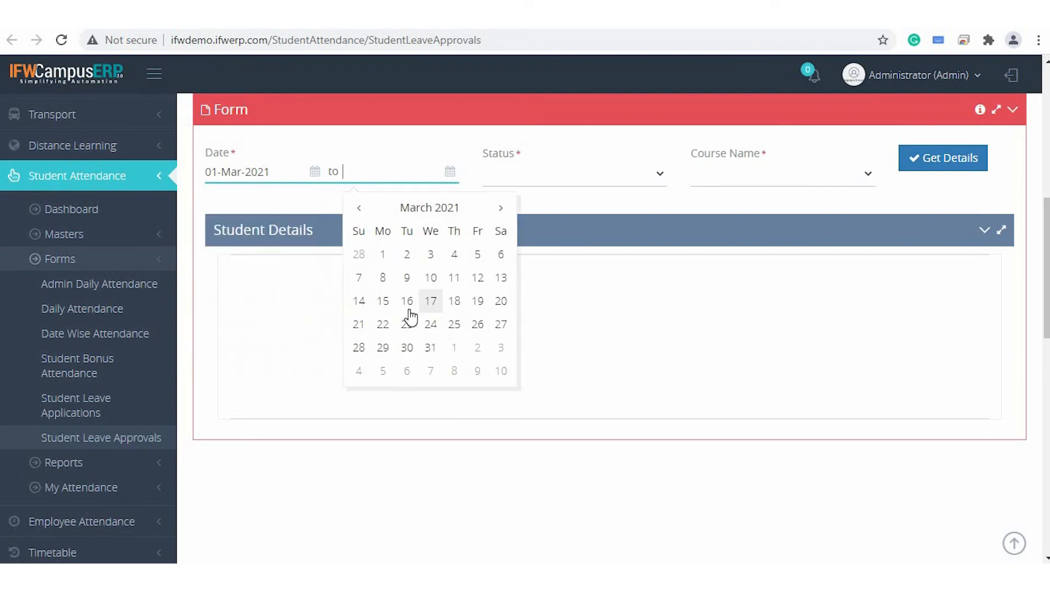
{"action": "left_click", "coordinate": [431, 300]}
{"action": "left_click", "coordinate": [605, 160]}
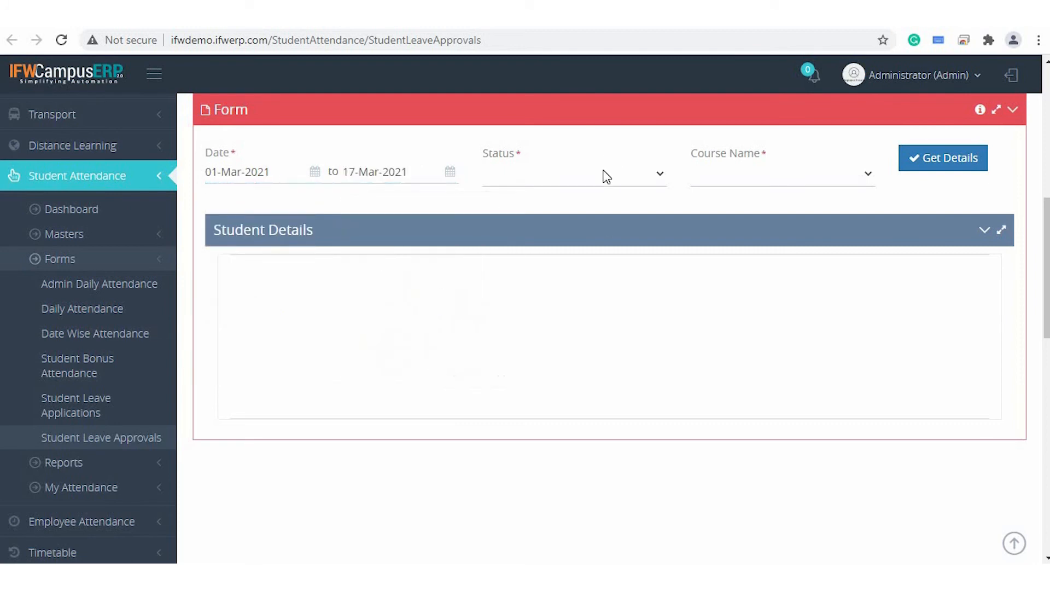
- Retrieve the leave applications with status Pending for the course Bachelor Of Engineering (CE)
{"action": "left_click", "coordinate": [599, 171]}
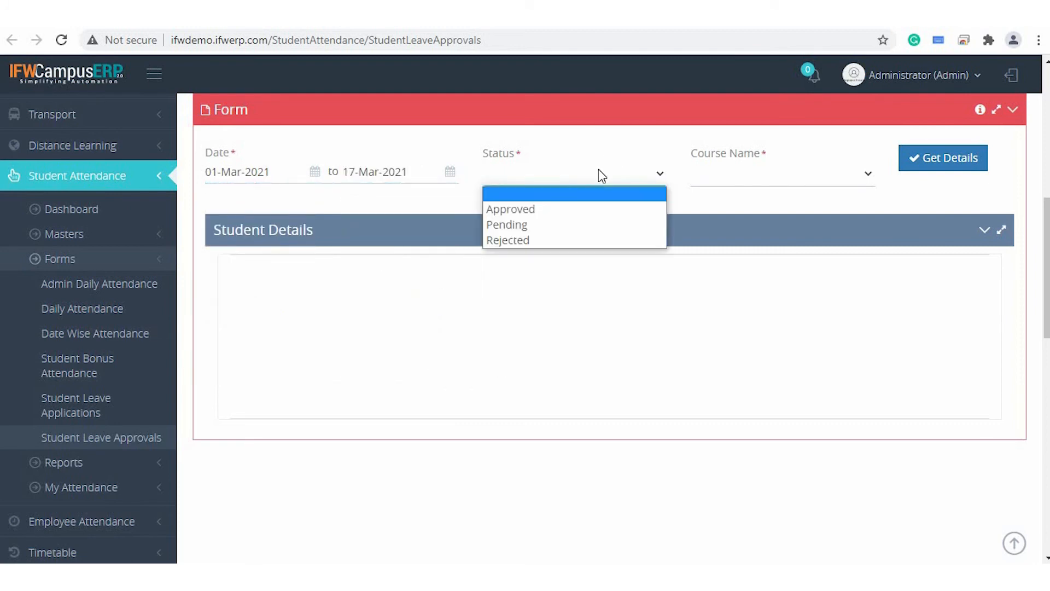
{"action": "left_click", "coordinate": [558, 225]}
{"action": "left_click", "coordinate": [932, 159]}
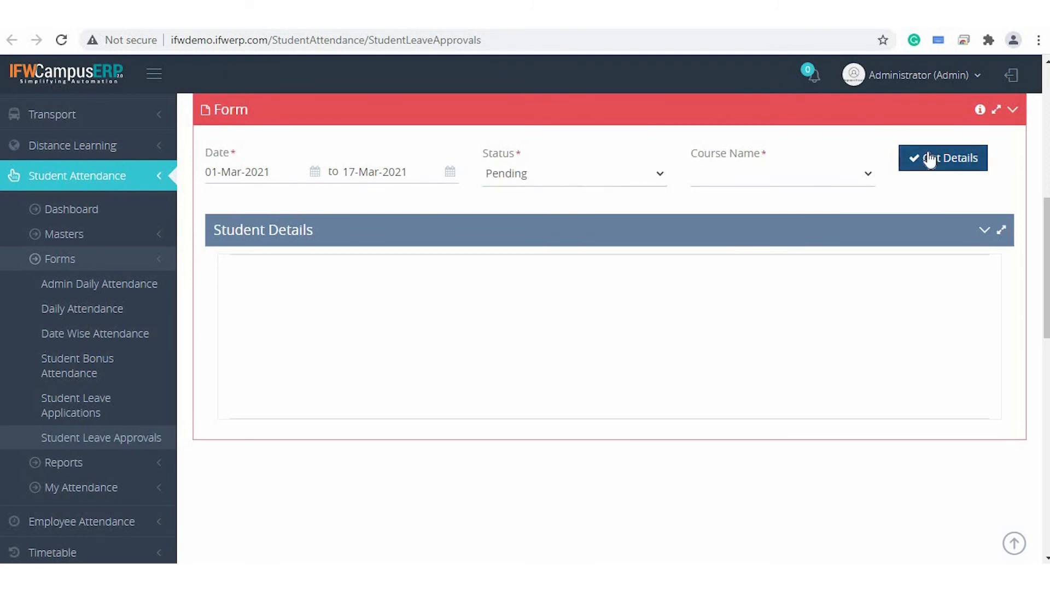
{"action": "left_click", "coordinate": [821, 185]}
{"action": "left_click", "coordinate": [818, 213]}
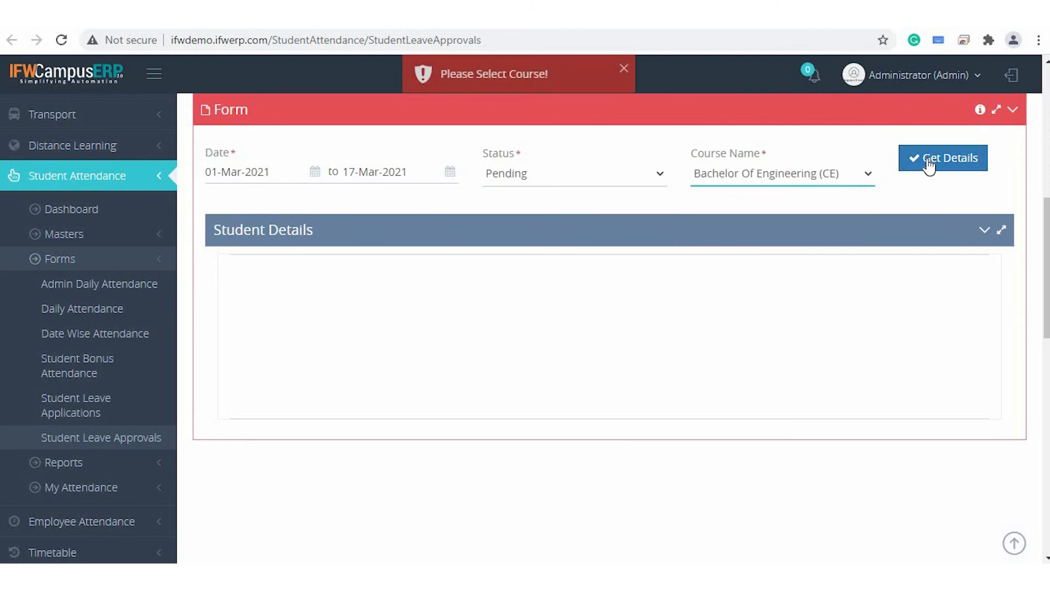
{"action": "left_click", "coordinate": [929, 163]}
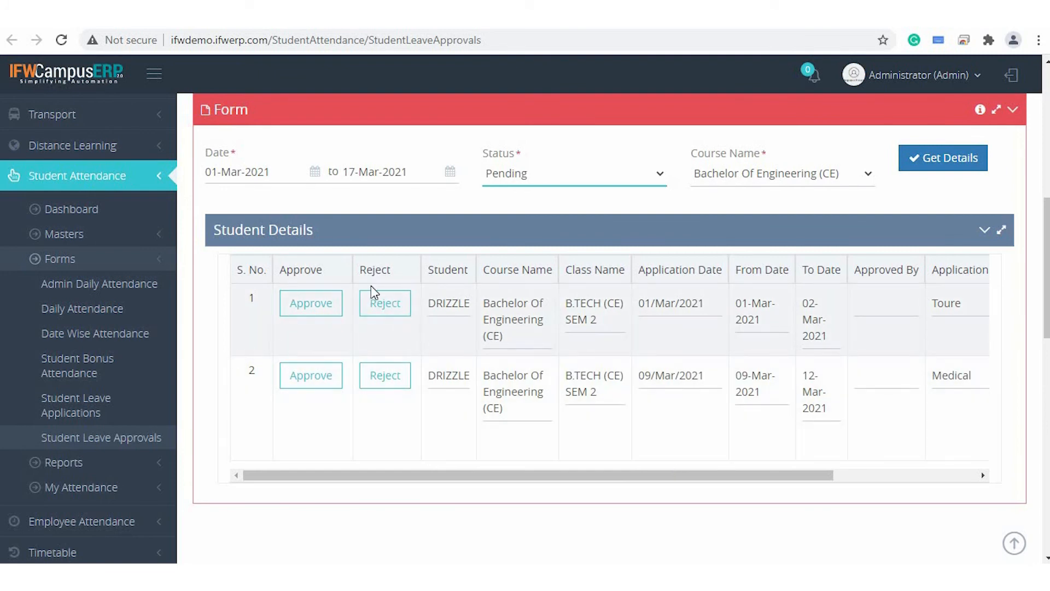
- Try out approving and rejecting the first leave application, entering "Reason for Rejection" as the reject reason, and cancel both prompts
{"action": "left_click", "coordinate": [307, 307]}
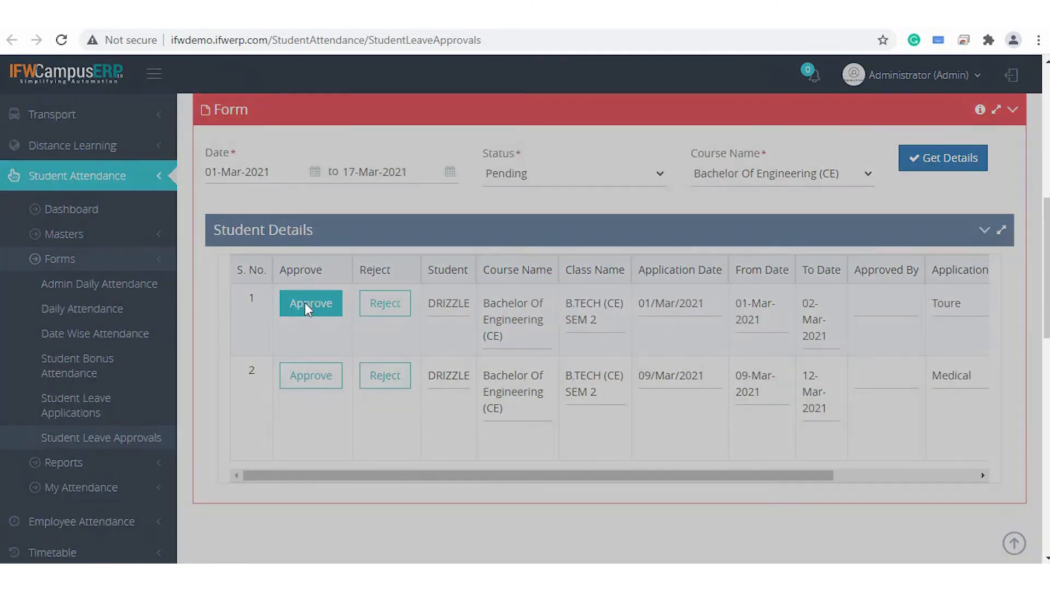
{"action": "left_click", "coordinate": [658, 150]}
{"action": "left_click", "coordinate": [385, 306]}
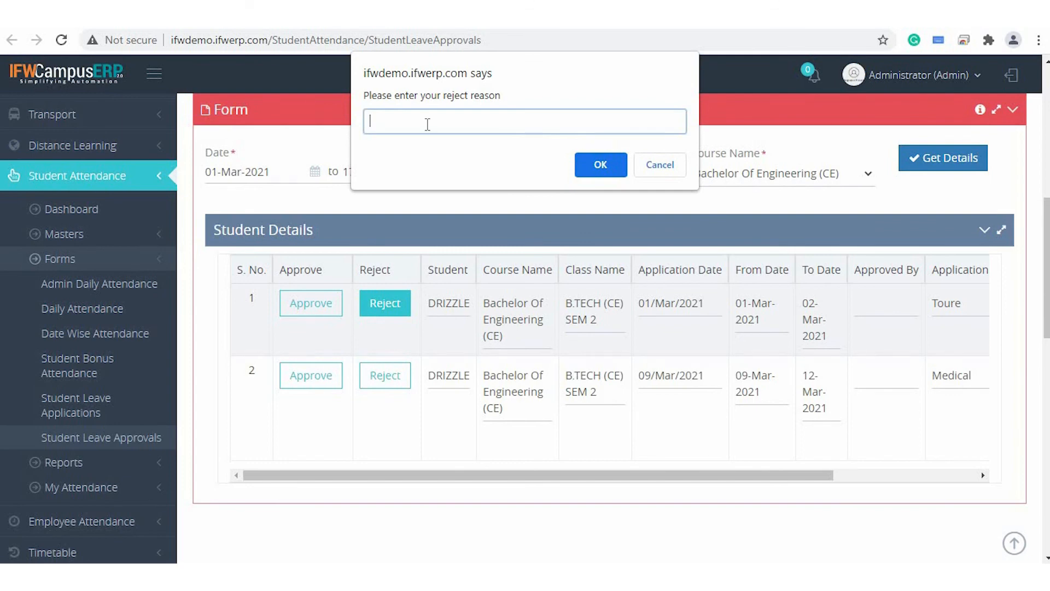
{"action": "type", "text": "Reason for Rejection"}
{"action": "left_click", "coordinate": [666, 167]}
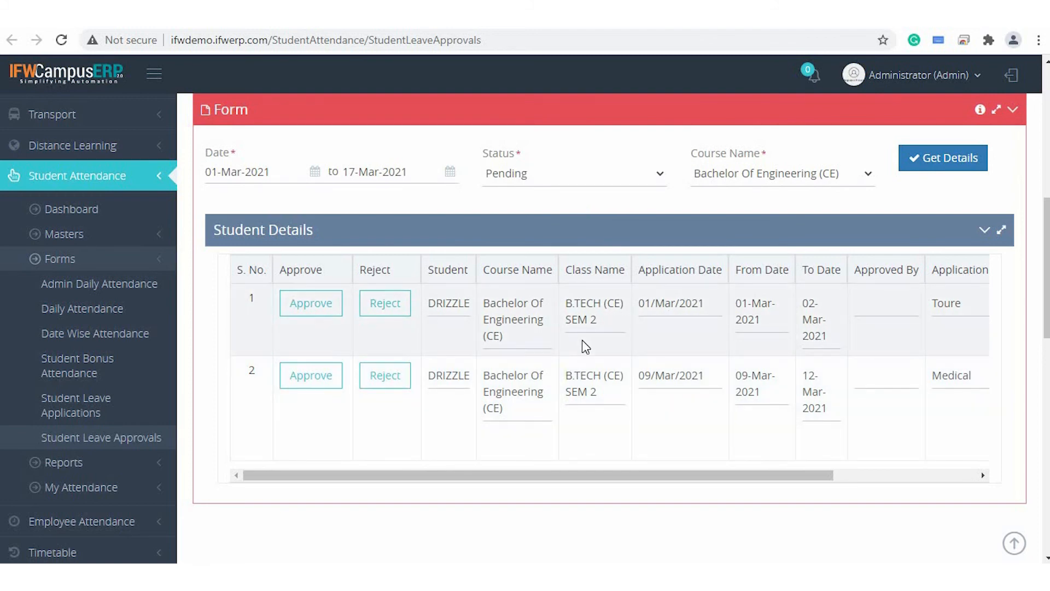
{"action": "left_click", "coordinate": [559, 180]}
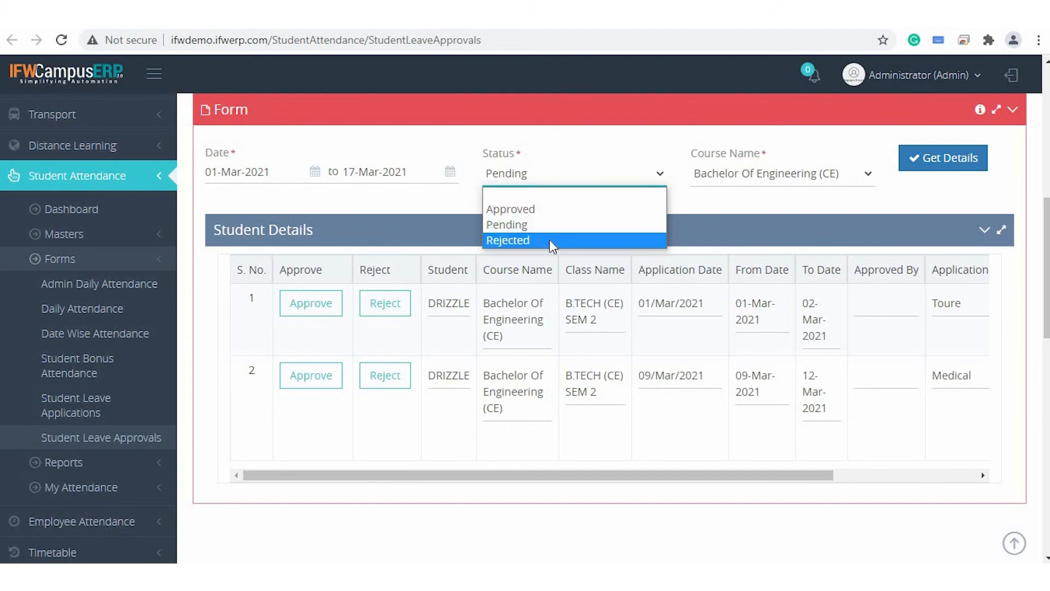
{"action": "left_click", "coordinate": [717, 196]}
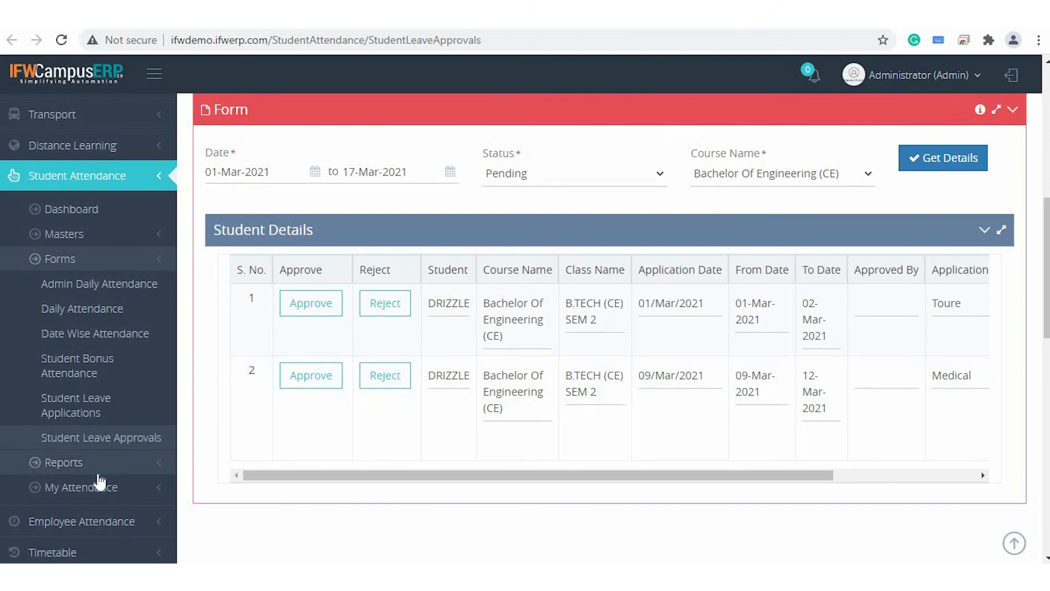
- In the student session's Student Total Attendance Detail page, view the report for class B.TECH (CE) SEM 2, and return to the admin session
{"action": "left_click", "coordinate": [133, 495]}
{"action": "scroll", "coordinate": [131, 298], "scroll_direction": "down", "scroll_amount": 1}
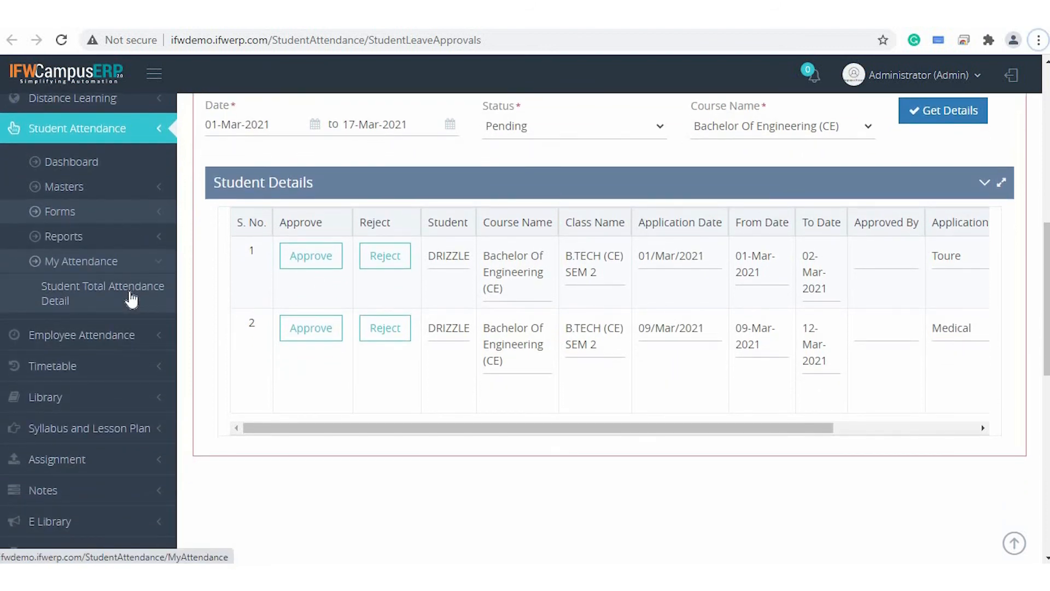
{"action": "key", "text": "alt+Tab"}
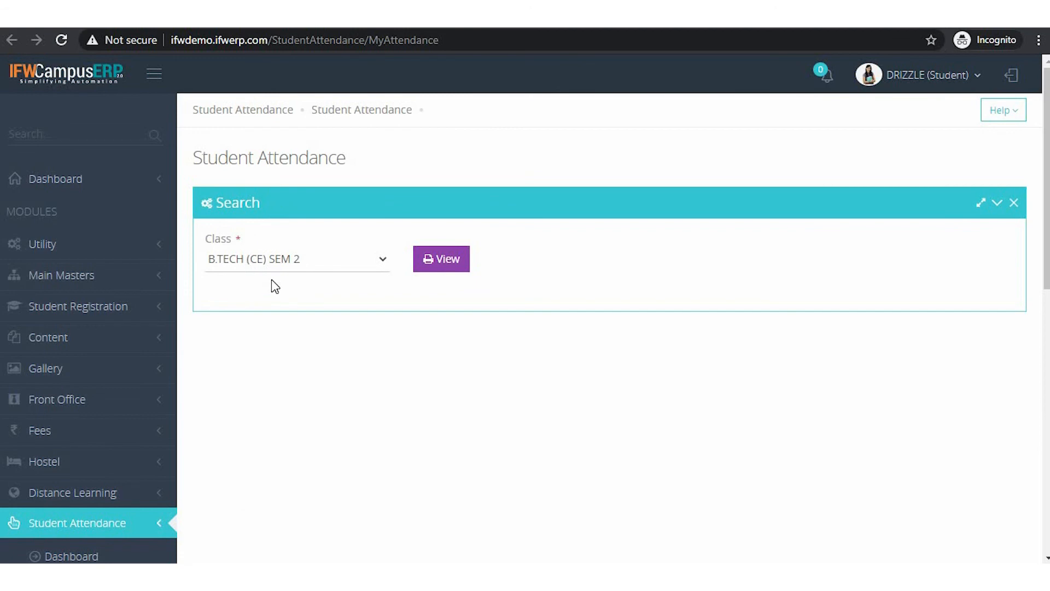
{"action": "left_click", "coordinate": [270, 269]}
{"action": "left_click", "coordinate": [276, 278]}
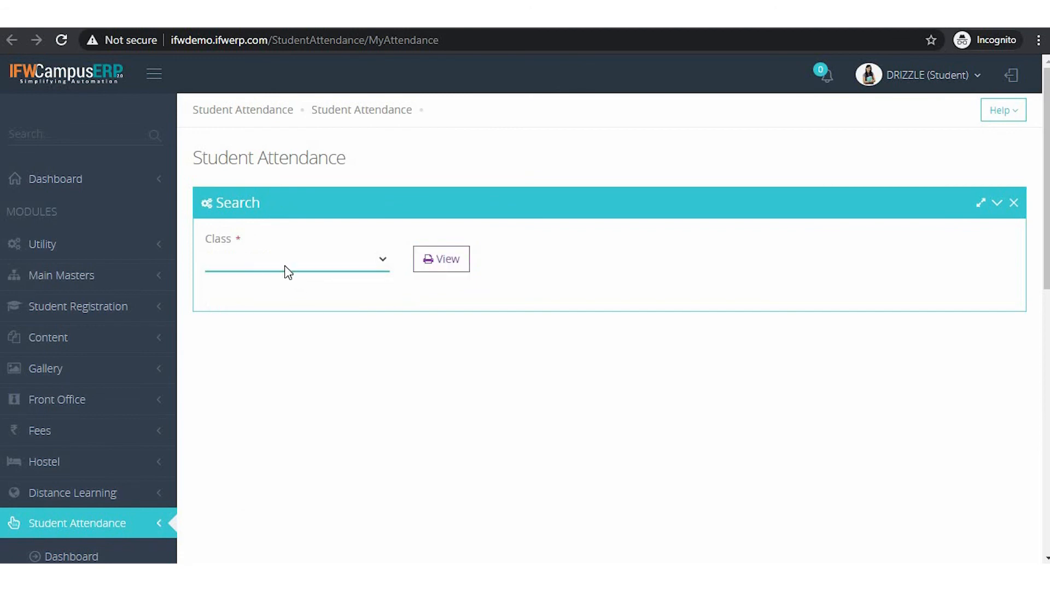
{"action": "left_click", "coordinate": [284, 266]}
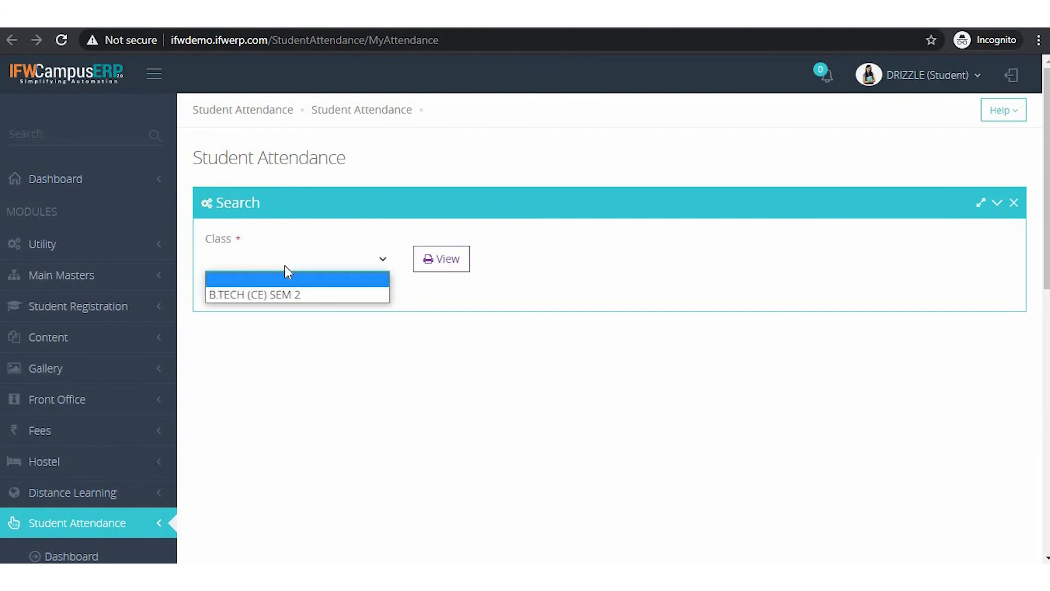
{"action": "left_click", "coordinate": [322, 298]}
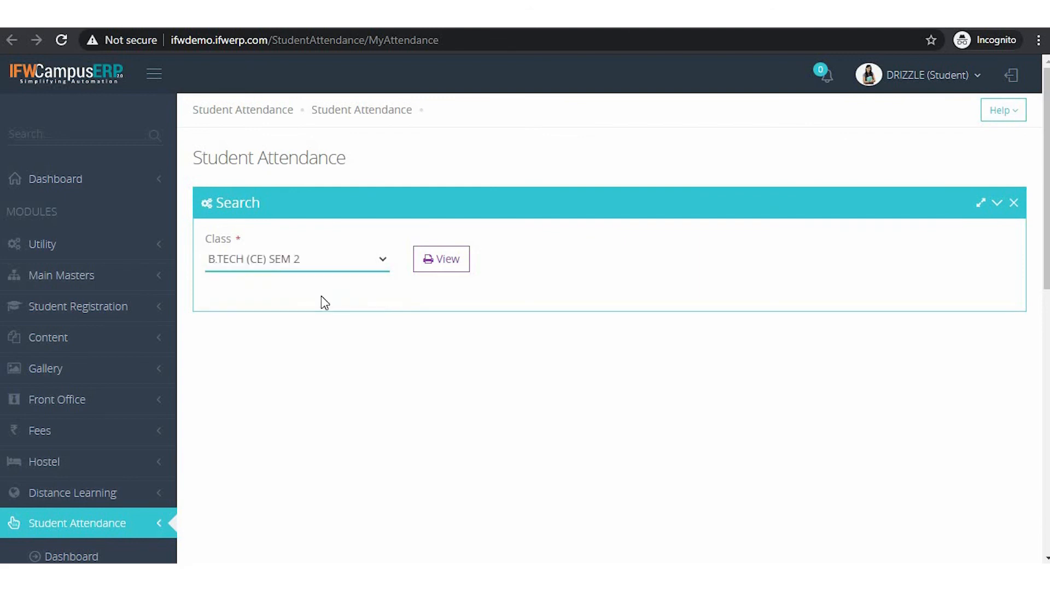
{"action": "left_click", "coordinate": [440, 262]}
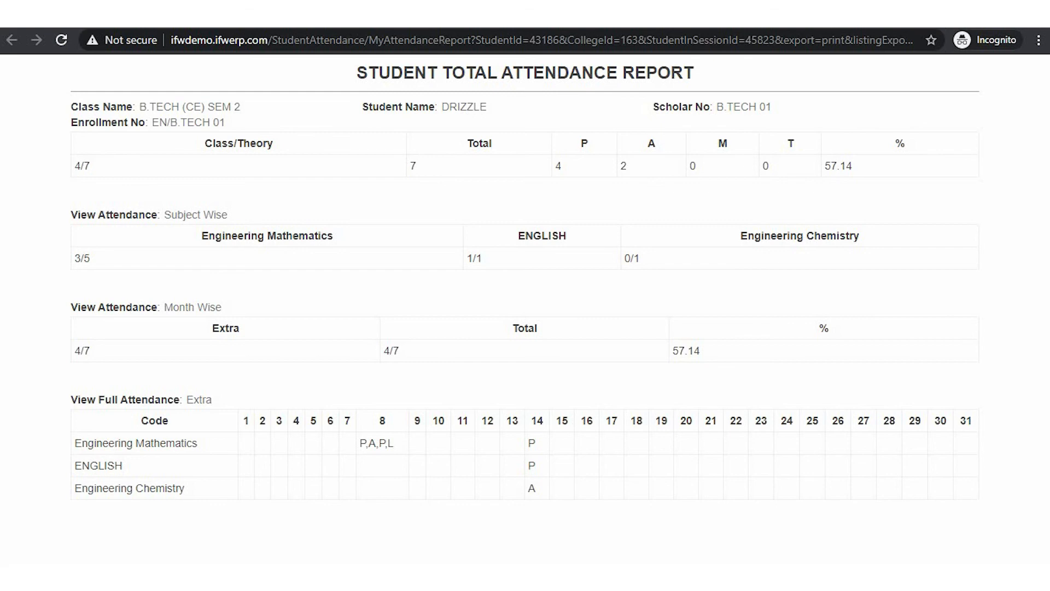
{"action": "key", "text": "ctrl+w"}
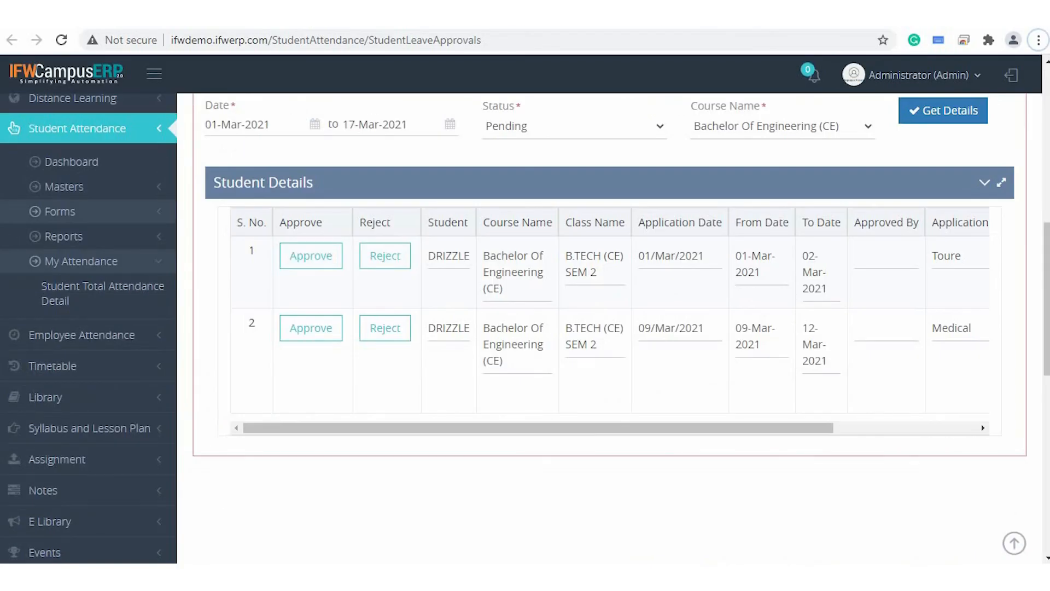
- Open the Student Attendance Dynamic Report from the Student Attendance module's dynamic reports
{"action": "left_click", "coordinate": [77, 237]}
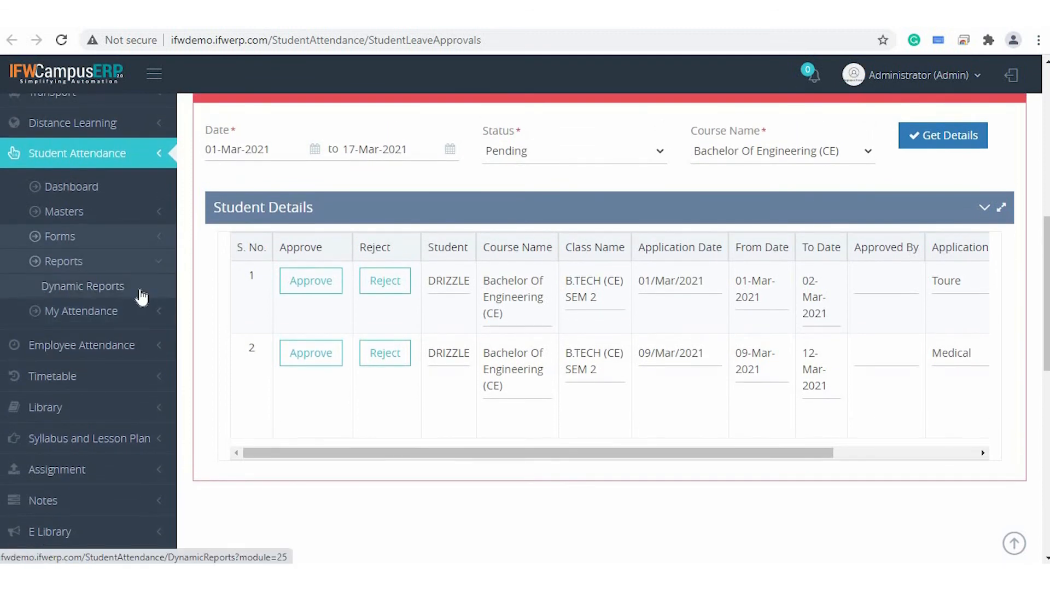
{"action": "left_click", "coordinate": [141, 297]}
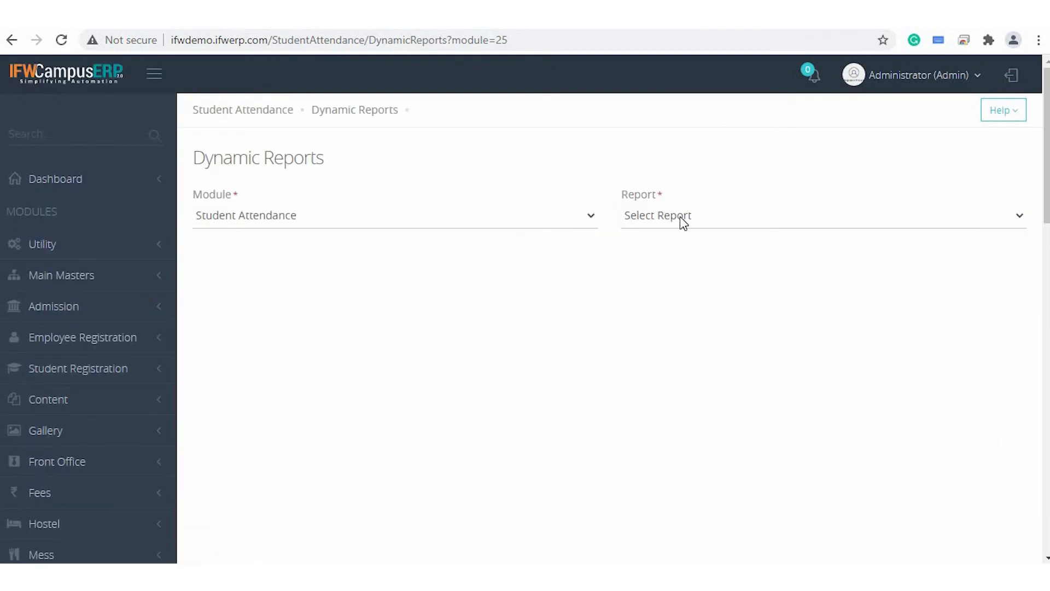
{"action": "left_click", "coordinate": [679, 221]}
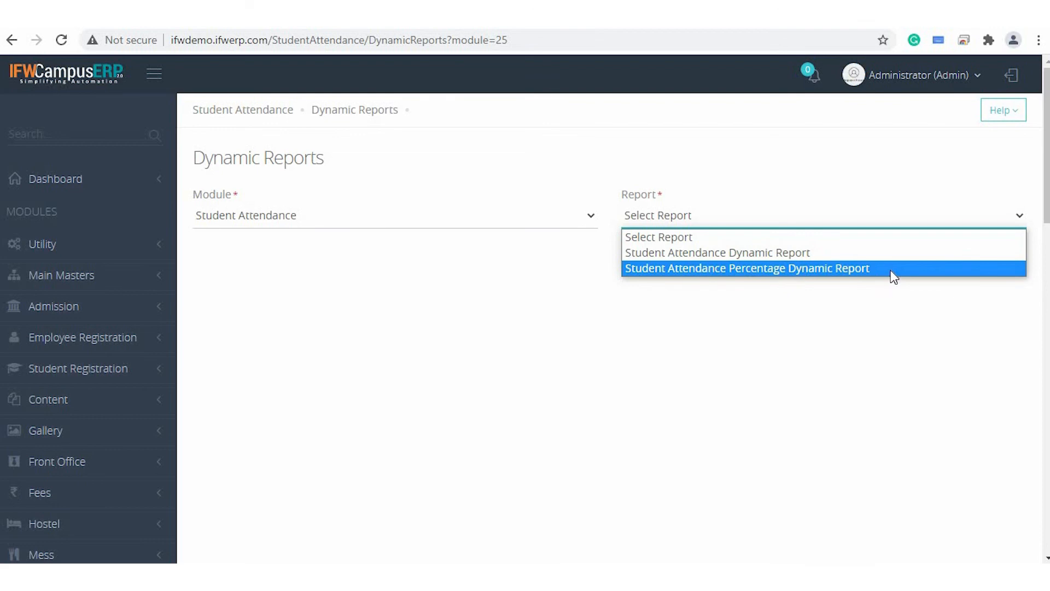
{"action": "left_click", "coordinate": [809, 252]}
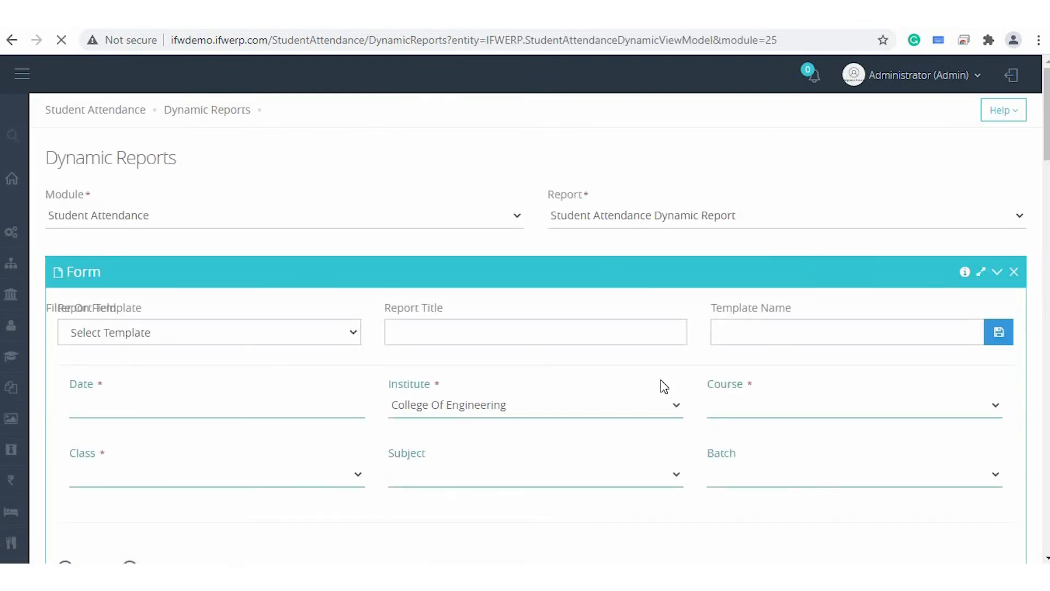
- Add a report filter where the Status field contains P
{"action": "scroll", "coordinate": [664, 386], "scroll_direction": "down", "scroll_amount": 3}
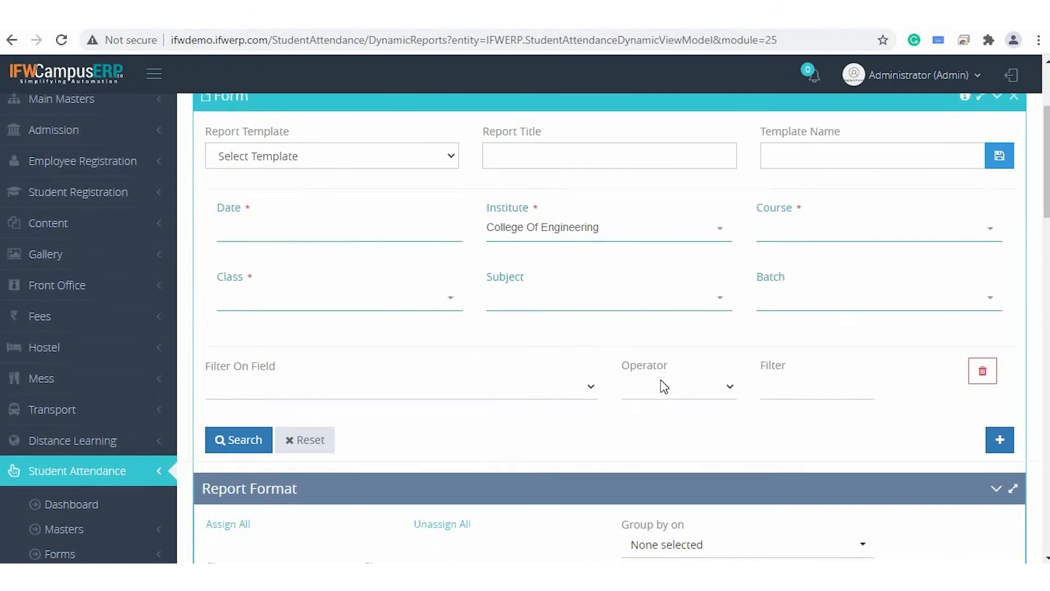
{"action": "scroll", "coordinate": [664, 387], "scroll_direction": "down", "scroll_amount": 2}
{"action": "left_click", "coordinate": [421, 291]}
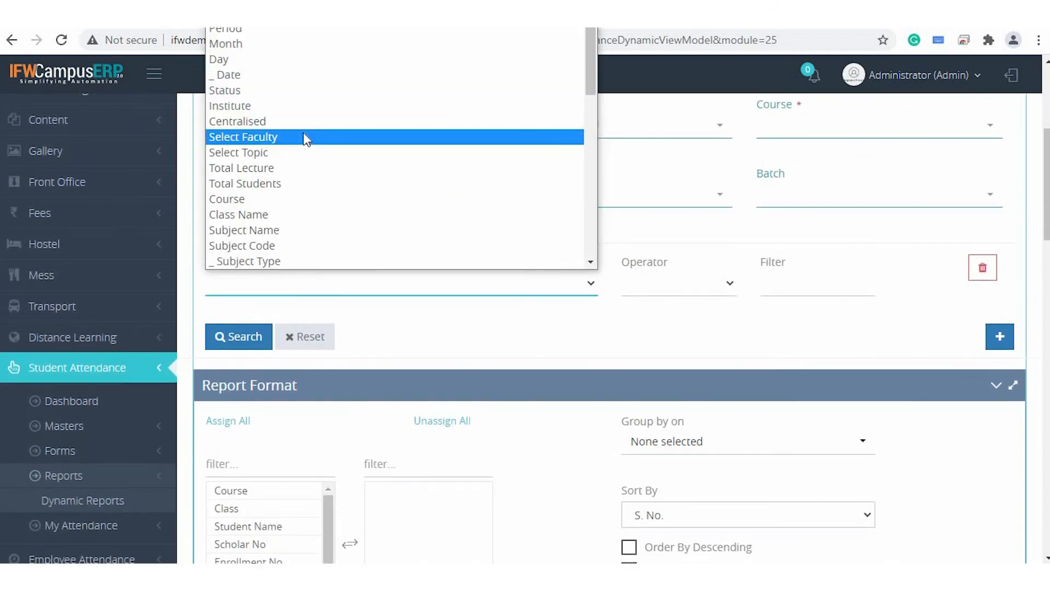
{"action": "left_click", "coordinate": [289, 92]}
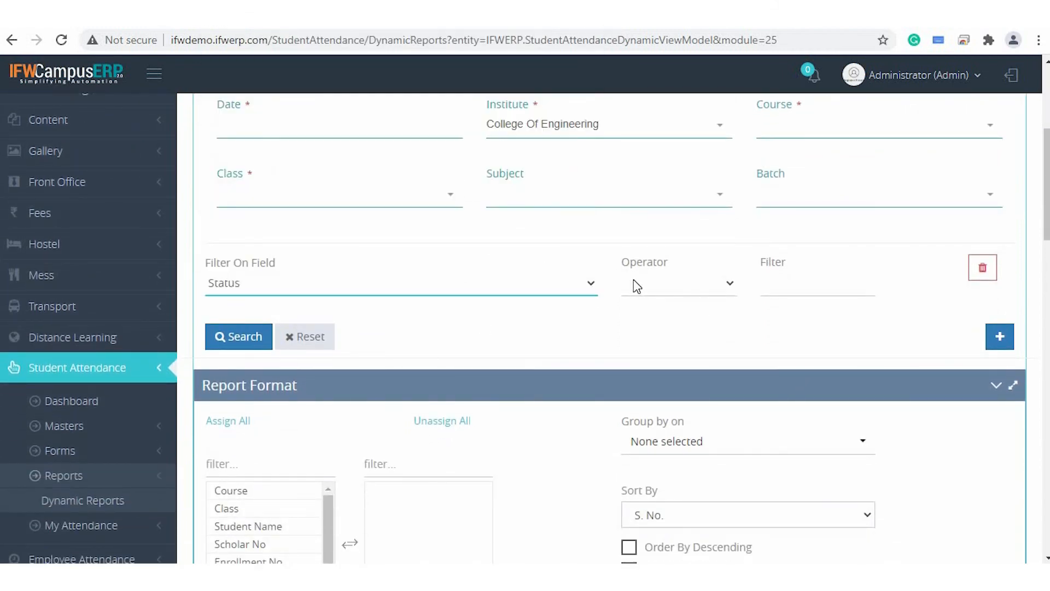
{"action": "left_click", "coordinate": [636, 286]}
{"action": "left_click", "coordinate": [684, 334]}
{"action": "left_click", "coordinate": [847, 286]}
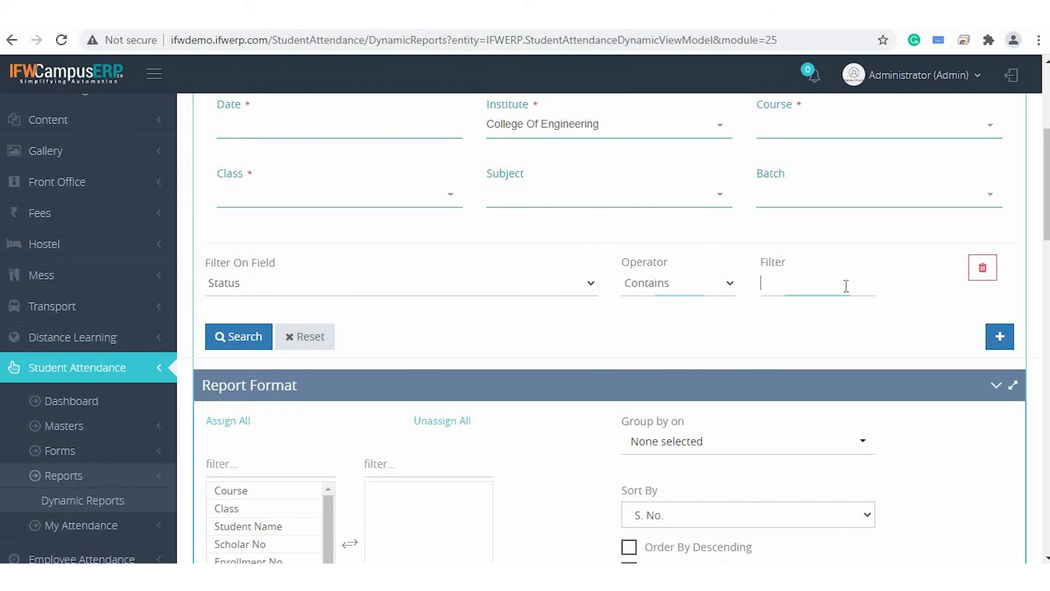
{"action": "type", "text": "P"}
- Assign the columns Scholar No, Student Name, Mobile No., Class and Total Absent to the report, leaving Institute out
{"action": "scroll", "coordinate": [438, 309], "scroll_direction": "down", "scroll_amount": 3}
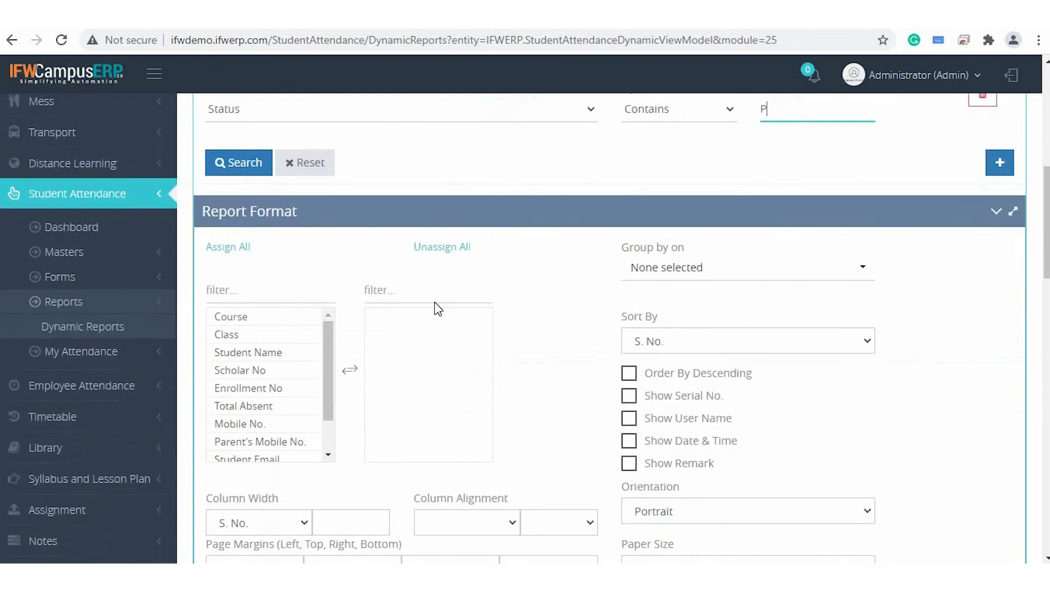
{"action": "left_click", "coordinate": [294, 372]}
{"action": "left_click", "coordinate": [293, 351]}
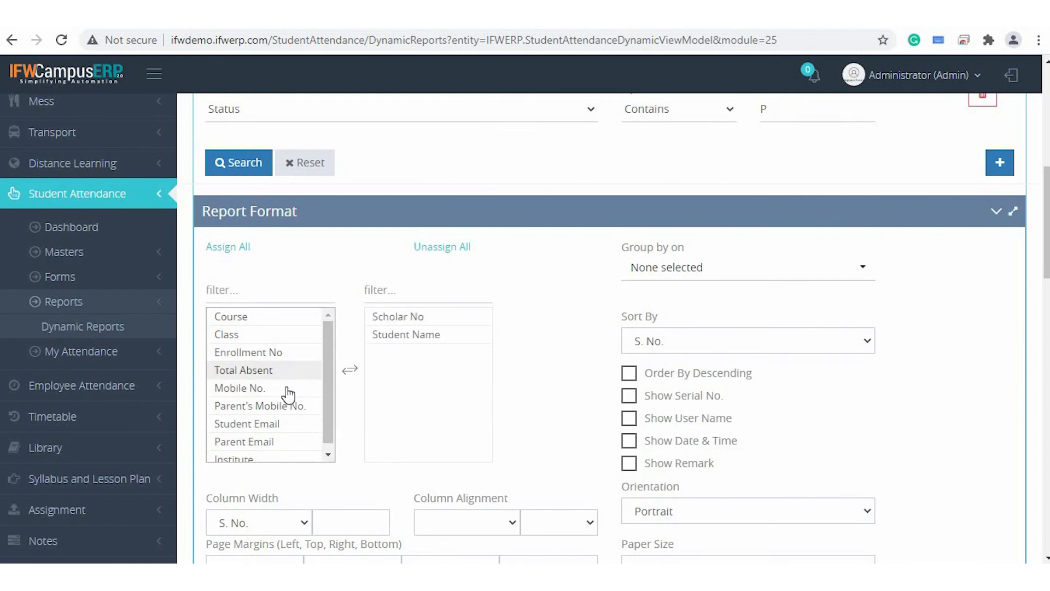
{"action": "left_click", "coordinate": [282, 389]}
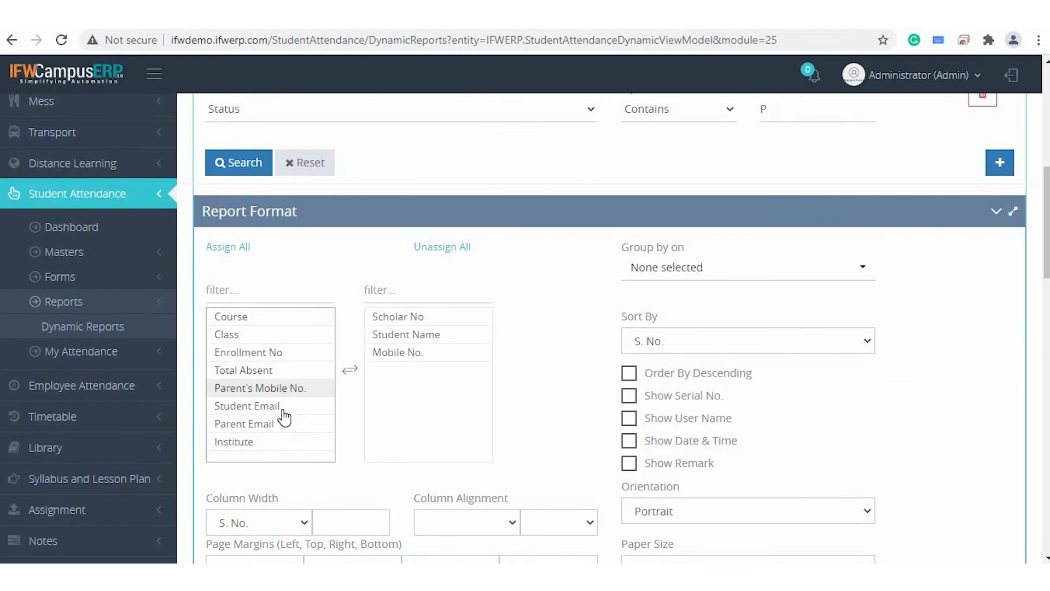
{"action": "left_click", "coordinate": [279, 438]}
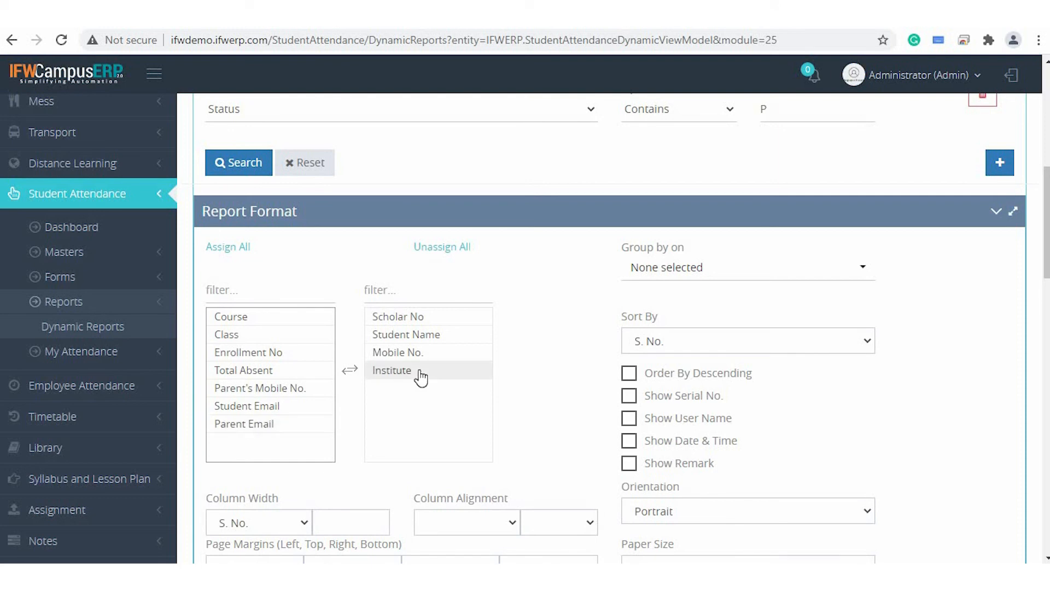
{"action": "left_click", "coordinate": [424, 371]}
{"action": "left_click", "coordinate": [242, 336]}
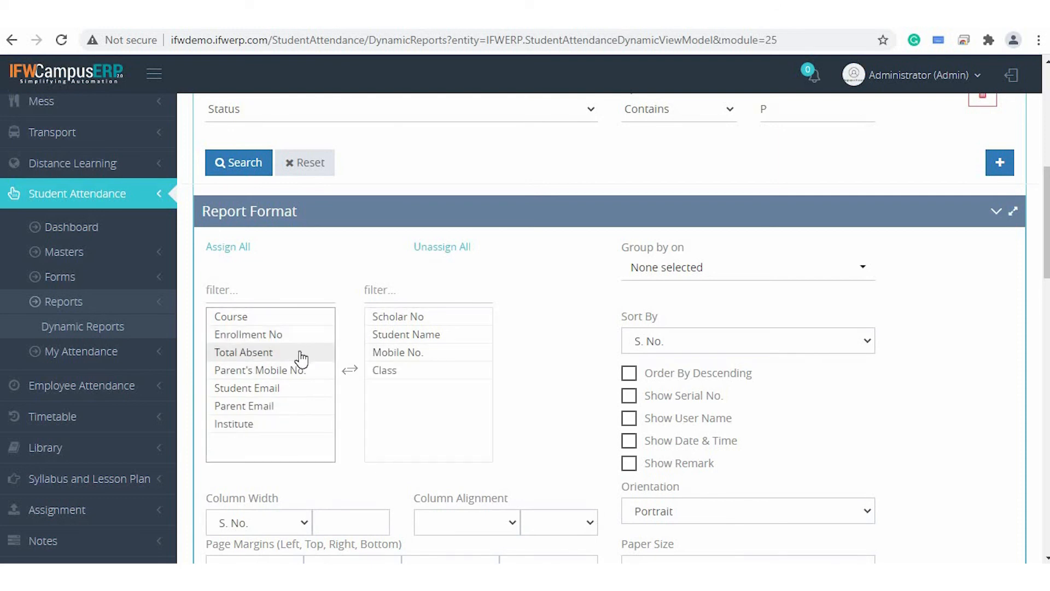
{"action": "left_click", "coordinate": [300, 354]}
- Enable Show Serial No. and group the report by Course and Class
{"action": "scroll", "coordinate": [760, 410], "scroll_direction": "down", "scroll_amount": 2}
{"action": "left_click", "coordinate": [628, 294]}
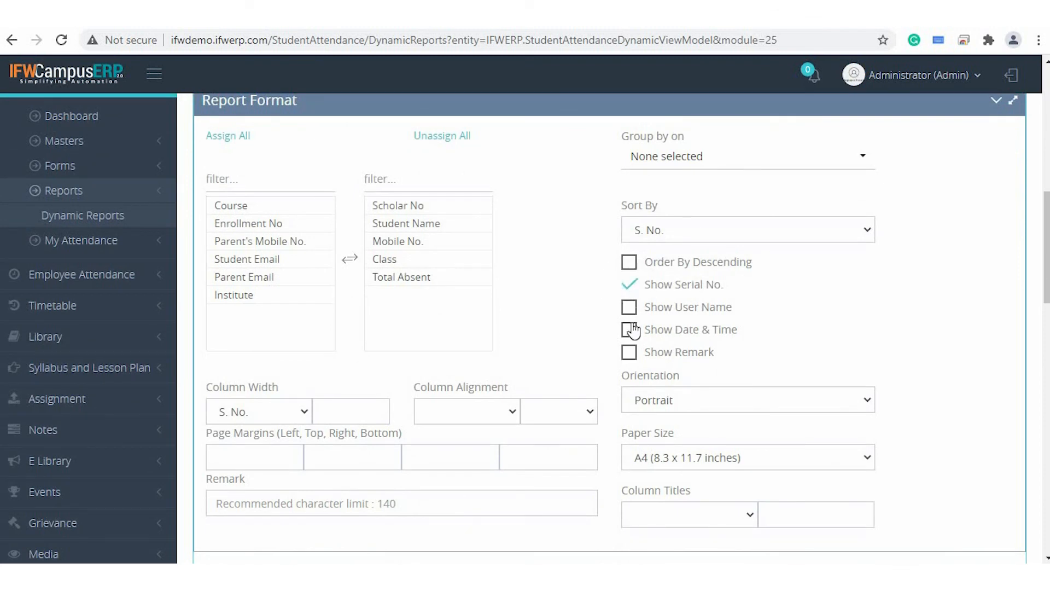
{"action": "left_click", "coordinate": [700, 230]}
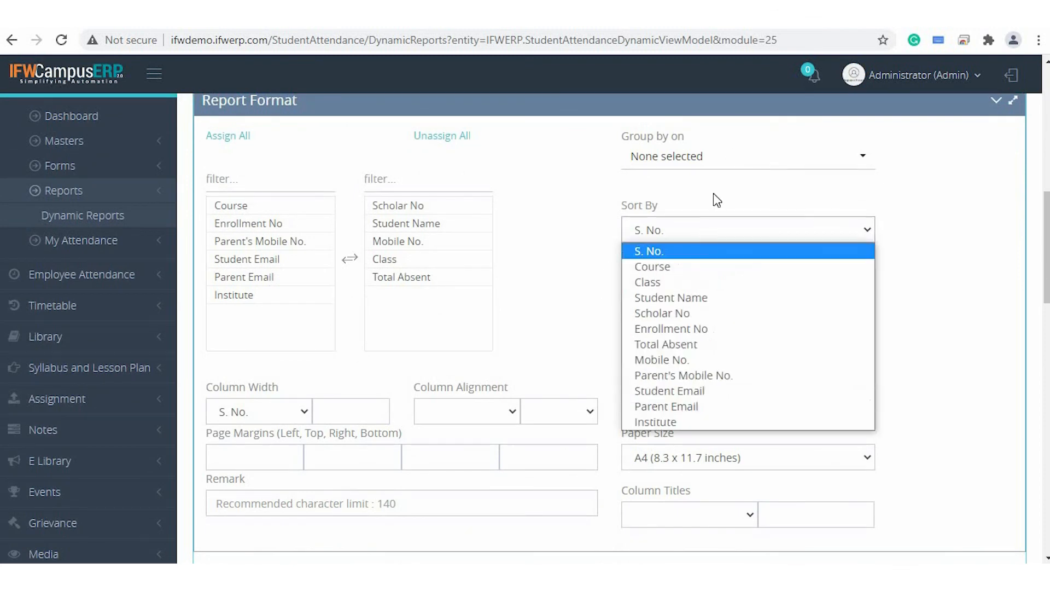
{"action": "left_click", "coordinate": [697, 162]}
{"action": "left_click", "coordinate": [696, 162]}
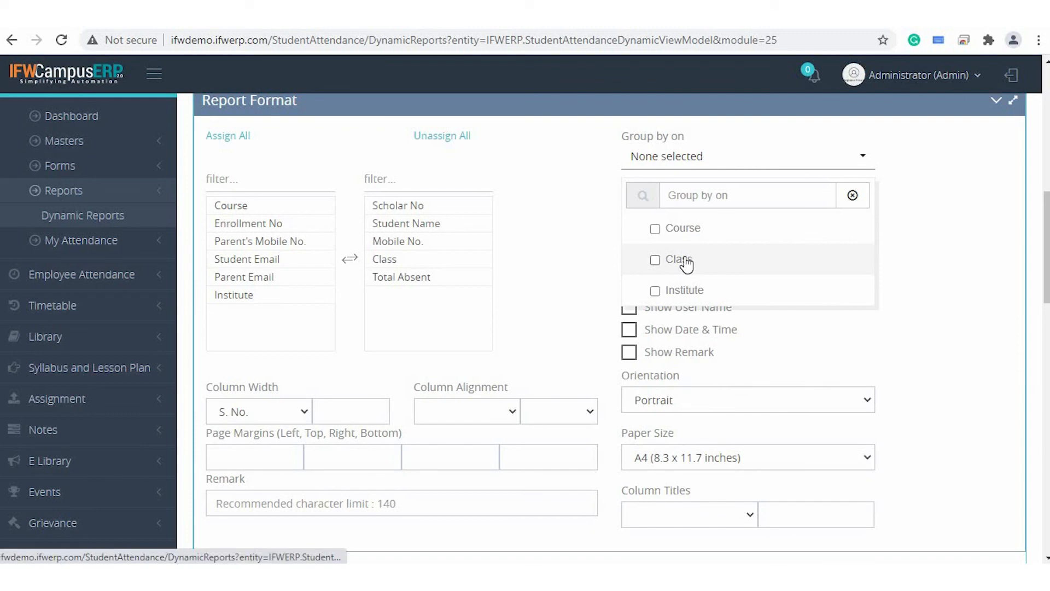
{"action": "left_click", "coordinate": [686, 261]}
{"action": "left_click", "coordinate": [582, 240]}
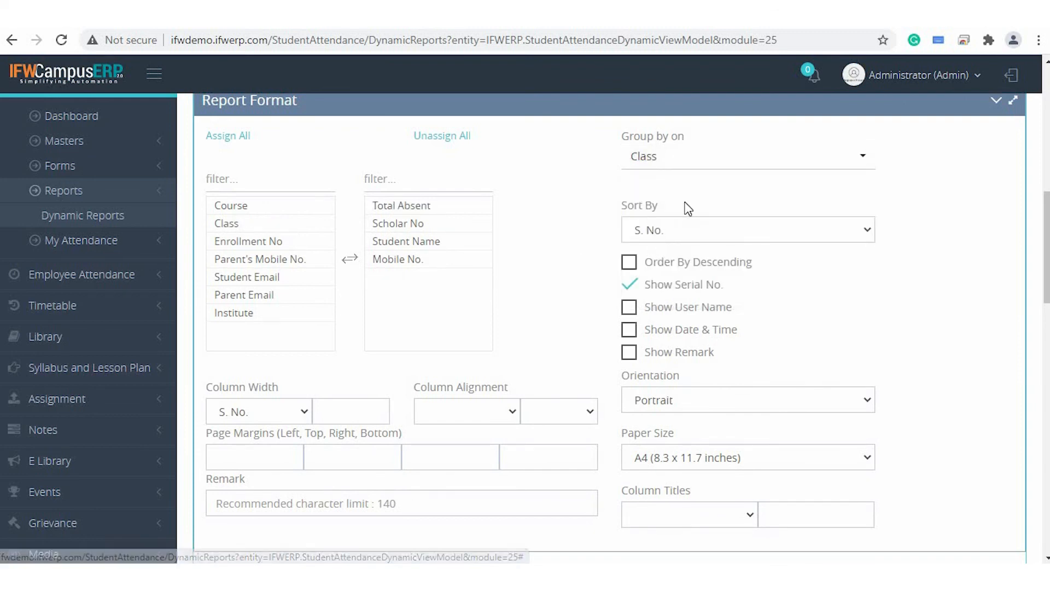
{"action": "left_click", "coordinate": [663, 164]}
{"action": "left_click", "coordinate": [680, 229]}
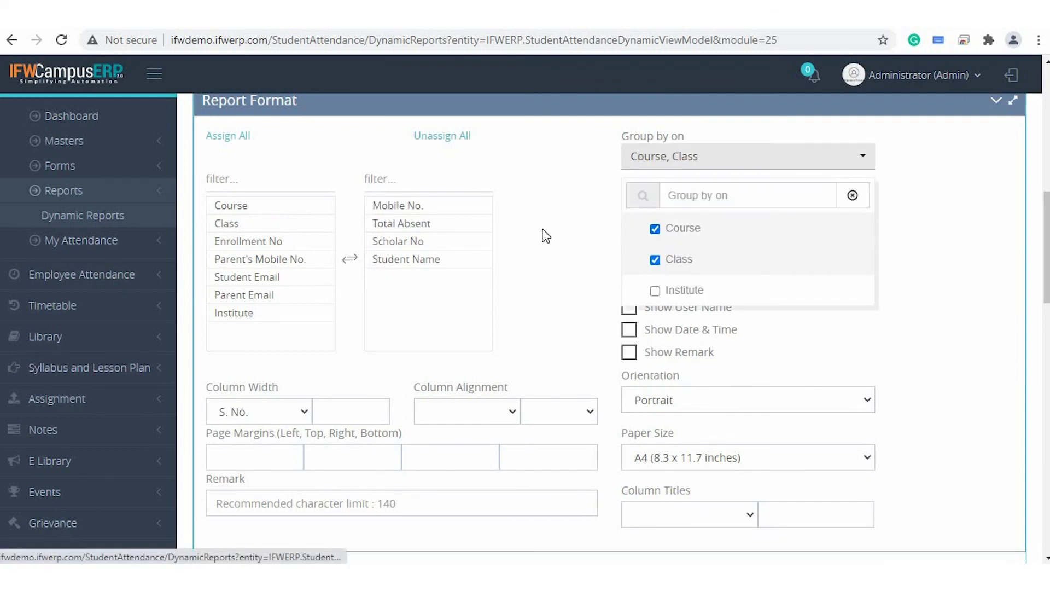
{"action": "left_click", "coordinate": [546, 235]}
- Set all four page margins of the report to 0.5
{"action": "scroll", "coordinate": [546, 232], "scroll_direction": "down", "scroll_amount": 5}
{"action": "scroll", "coordinate": [525, 177], "scroll_direction": "up", "scroll_amount": 1}
{"action": "scroll", "coordinate": [525, 180], "scroll_direction": "up", "scroll_amount": 1}
{"action": "left_click", "coordinate": [258, 236]}
{"action": "type", "text": "0.5"}
{"action": "key", "text": "Tab"}
{"action": "type", "text": "0.5"}
{"action": "key", "text": "Tab"}
{"action": "type", "text": "0.5"}
{"action": "key", "text": "Tab"}
{"action": "type", "text": "0.5"}
- Check which report fields can be given a column width in the Report Format section
{"action": "left_click", "coordinate": [270, 194]}
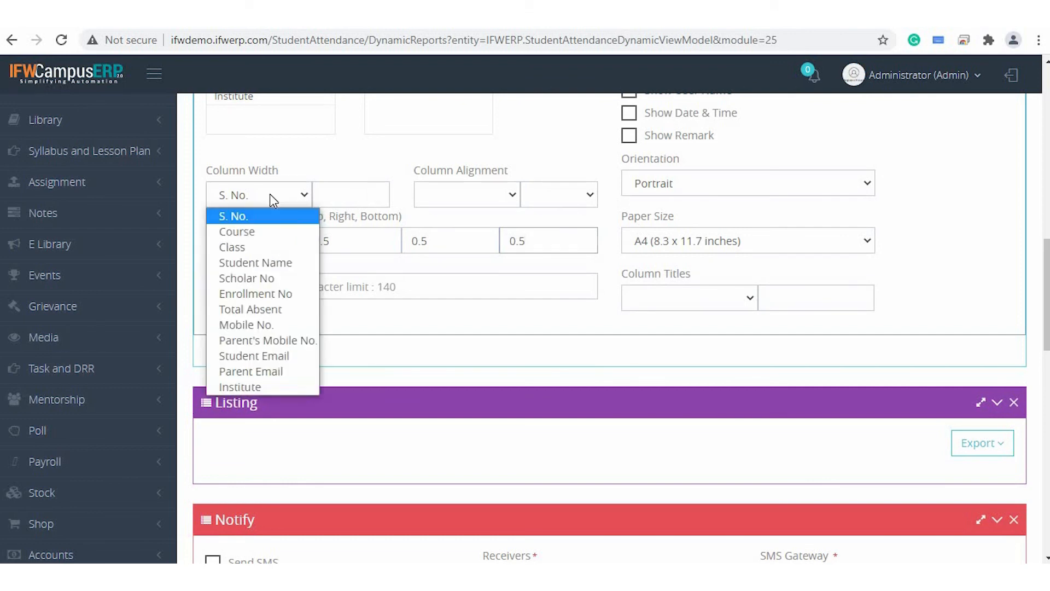
{"action": "left_click", "coordinate": [443, 218]}
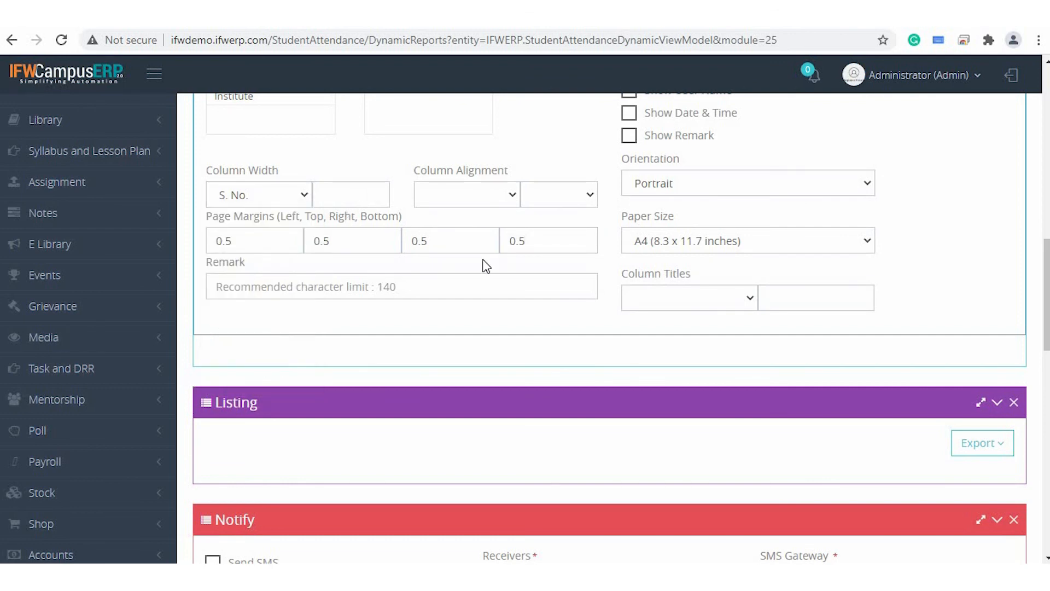
{"action": "scroll", "coordinate": [486, 266], "scroll_direction": "up", "scroll_amount": 1}
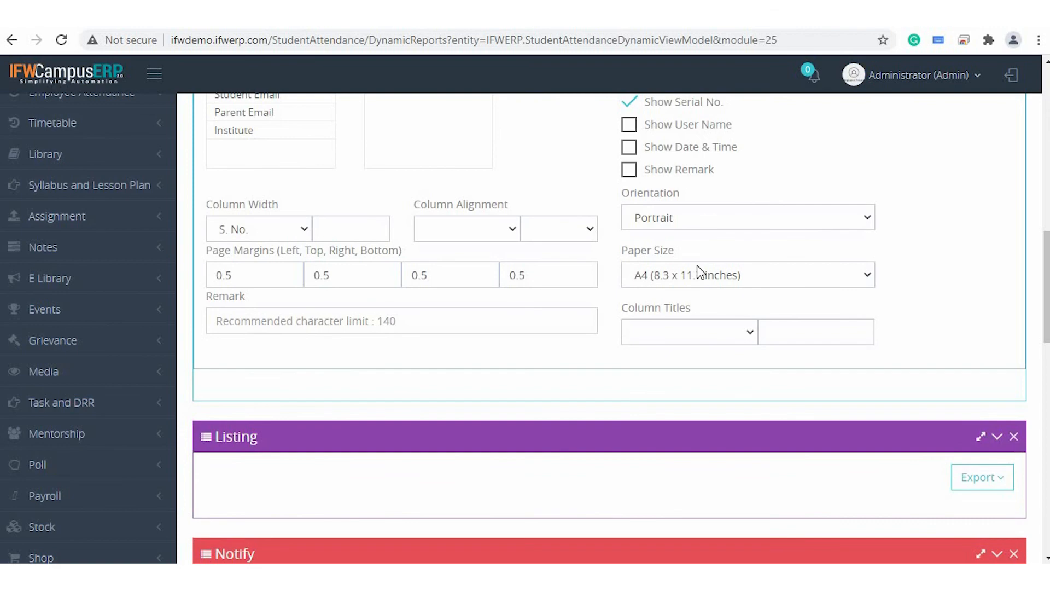
- Choose Print as the export option for the report listing
{"action": "scroll", "coordinate": [577, 464], "scroll_direction": "down", "scroll_amount": 3}
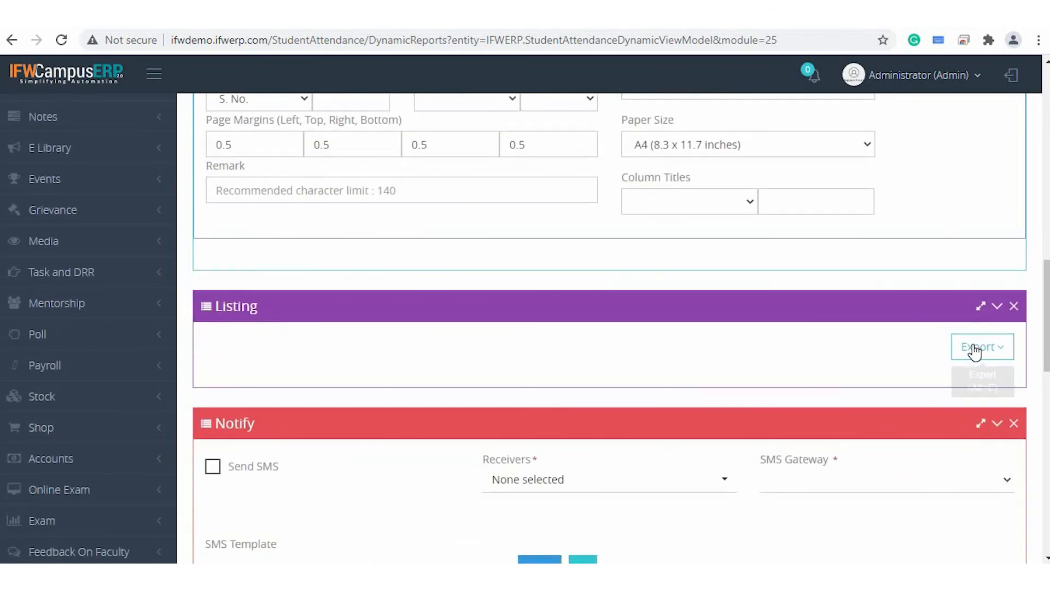
{"action": "left_click", "coordinate": [976, 350]}
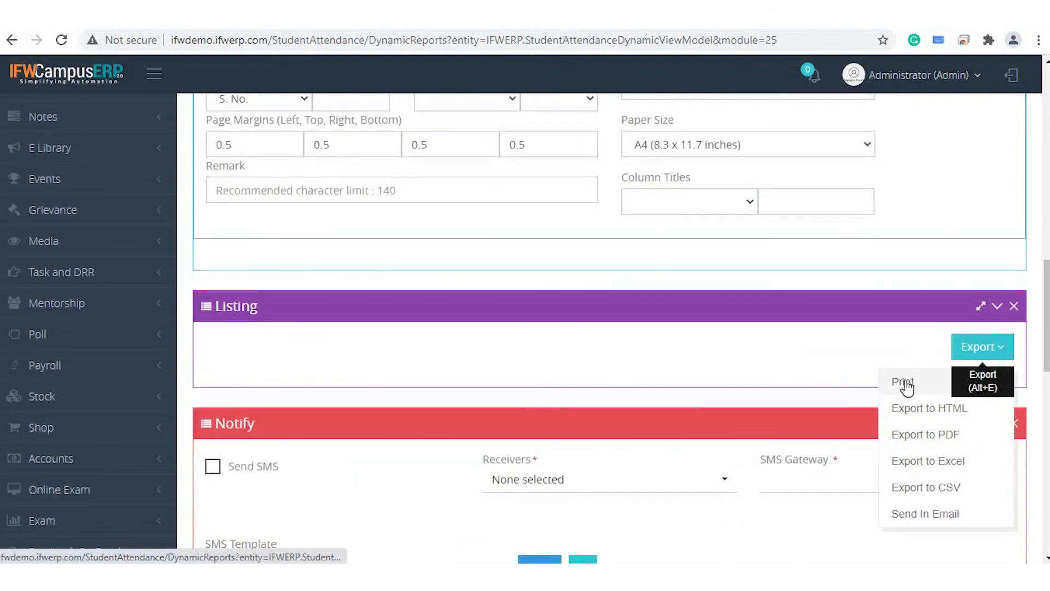
{"action": "left_click", "coordinate": [902, 382]}
- Enable Send SMS, Send Email and Send Notification in the report's Notify section
{"action": "scroll", "coordinate": [626, 339], "scroll_direction": "down", "scroll_amount": 7}
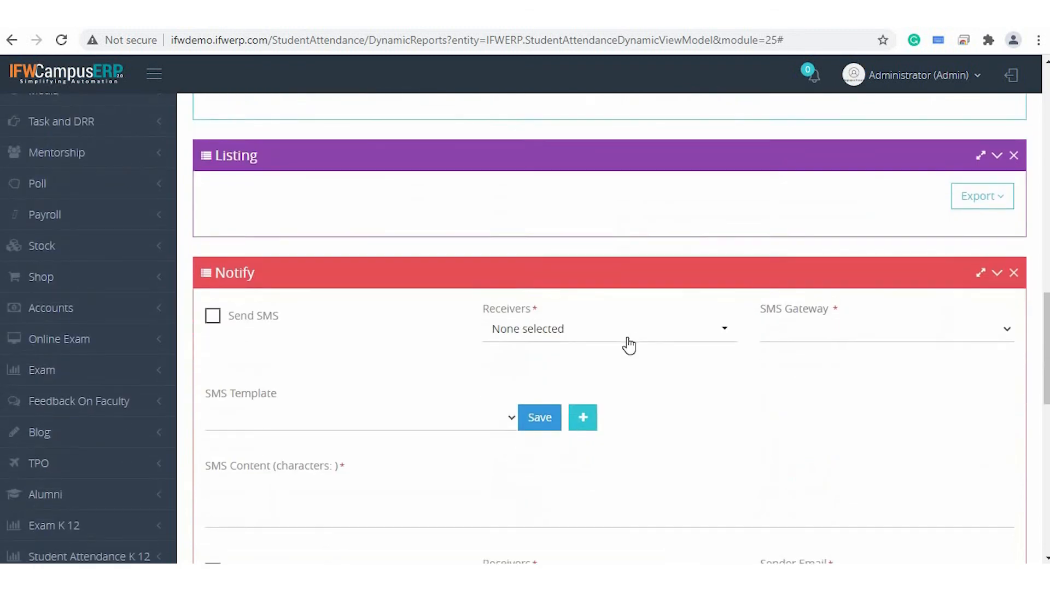
{"action": "scroll", "coordinate": [629, 345], "scroll_direction": "down", "scroll_amount": 2}
{"action": "left_click", "coordinate": [214, 209]}
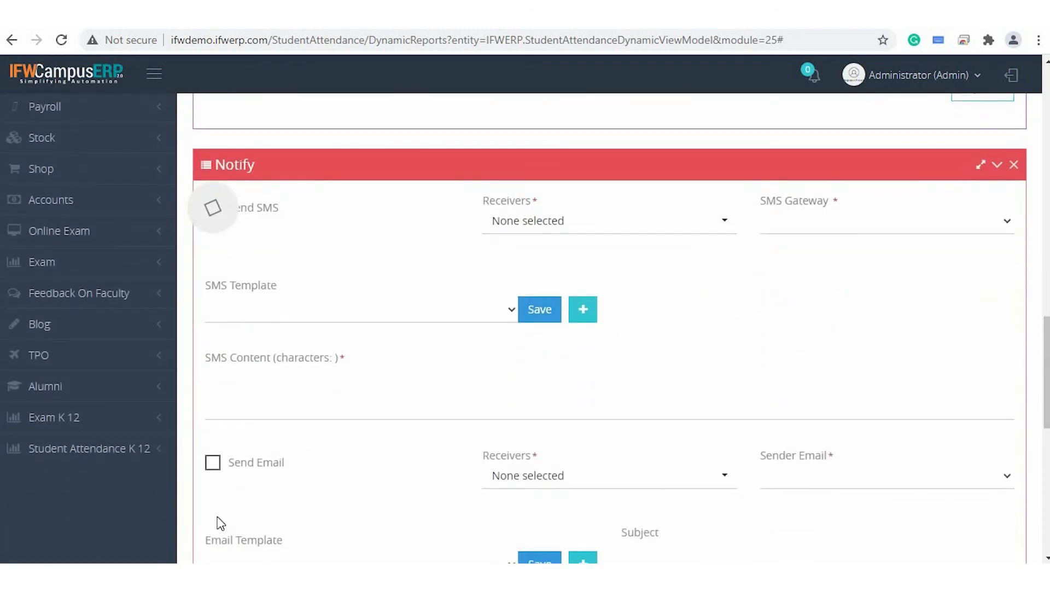
{"action": "left_click", "coordinate": [214, 464]}
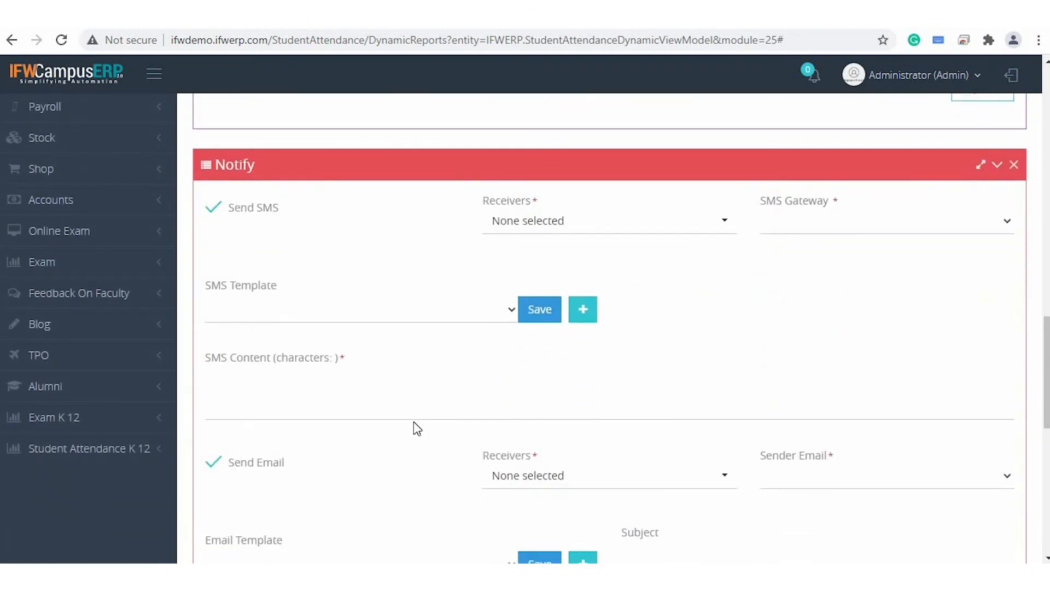
{"action": "scroll", "coordinate": [414, 422], "scroll_direction": "down", "scroll_amount": 5}
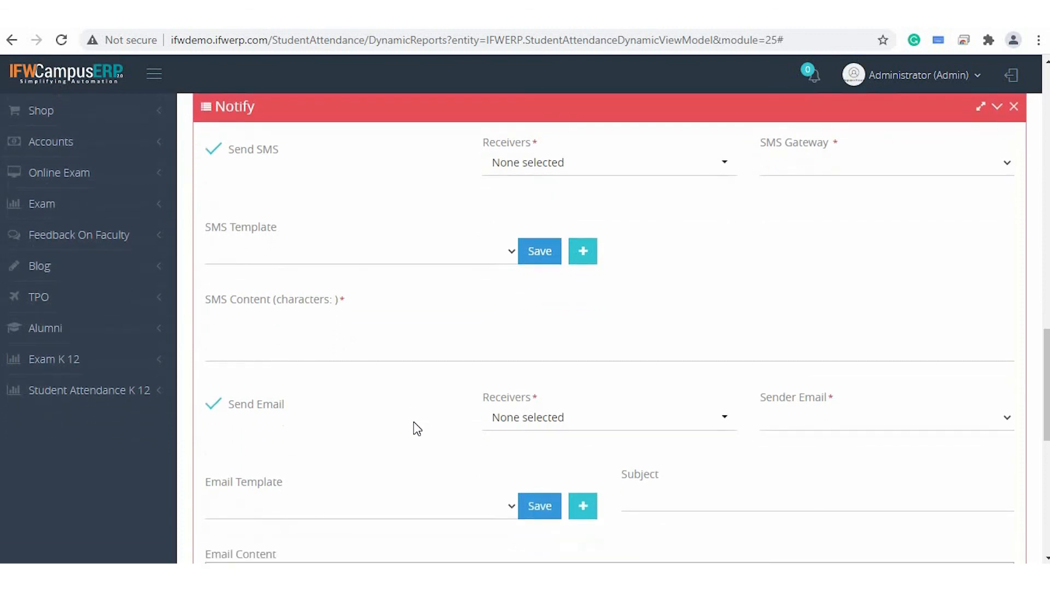
{"action": "scroll", "coordinate": [413, 421], "scroll_direction": "down", "scroll_amount": 4}
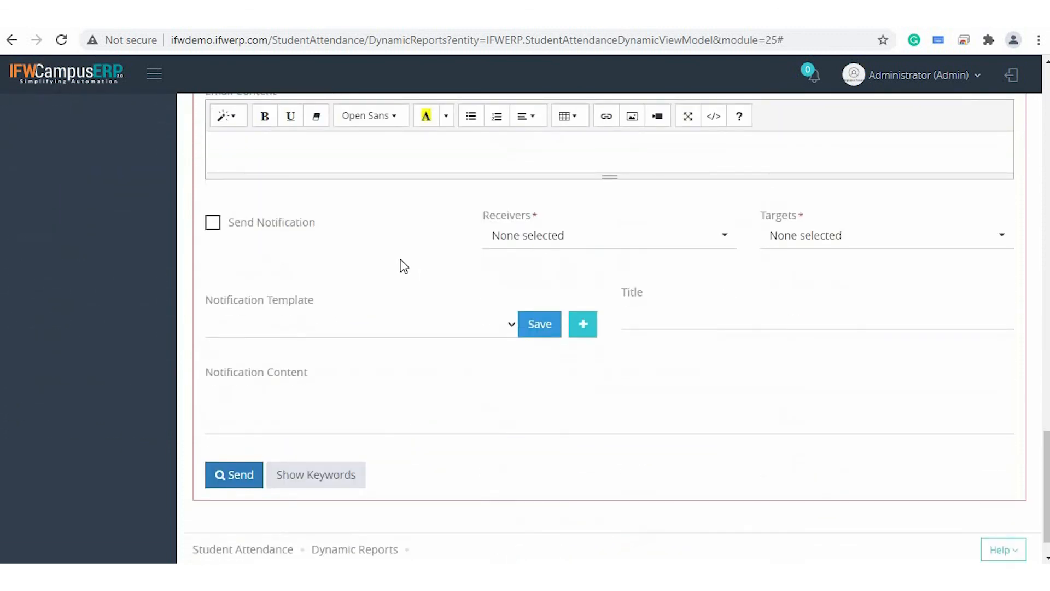
{"action": "left_click", "coordinate": [213, 223]}
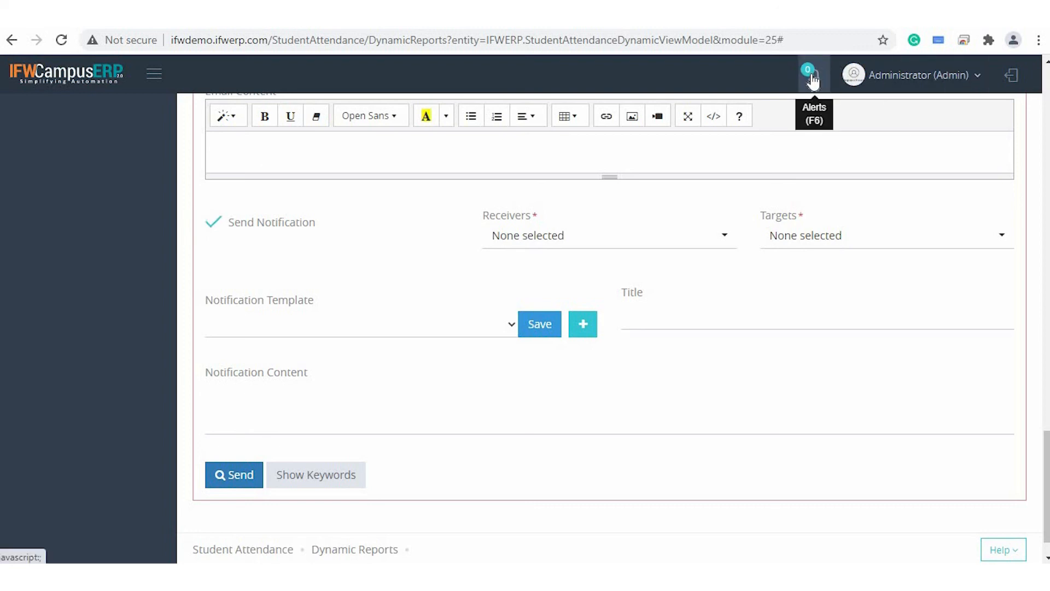
- Show the receiver choices available for the SMS in the Notify section
{"action": "scroll", "coordinate": [484, 272], "scroll_direction": "up", "scroll_amount": 6}
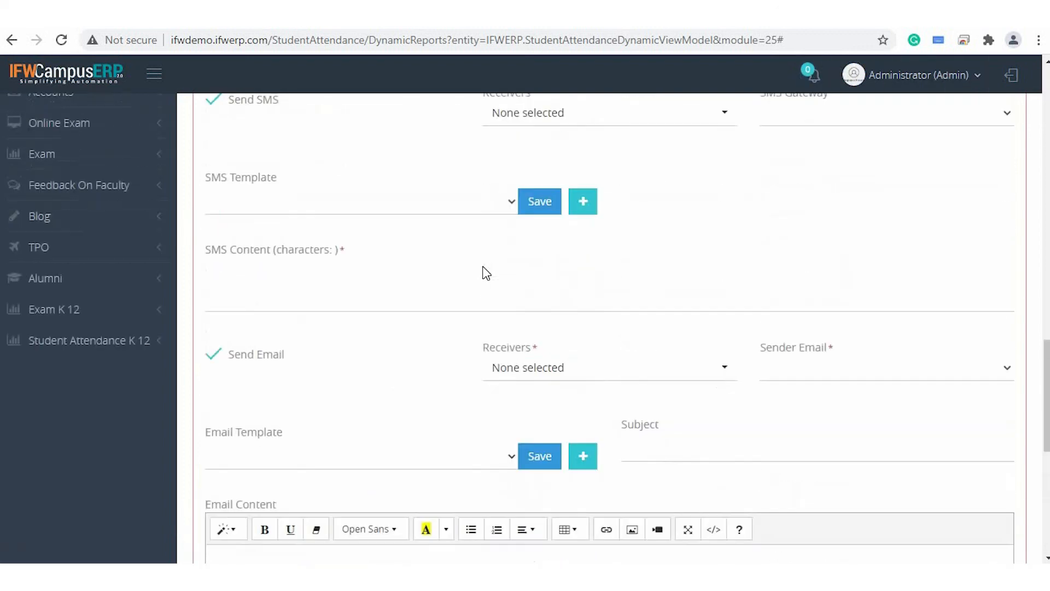
{"action": "scroll", "coordinate": [484, 272], "scroll_direction": "up", "scroll_amount": 3}
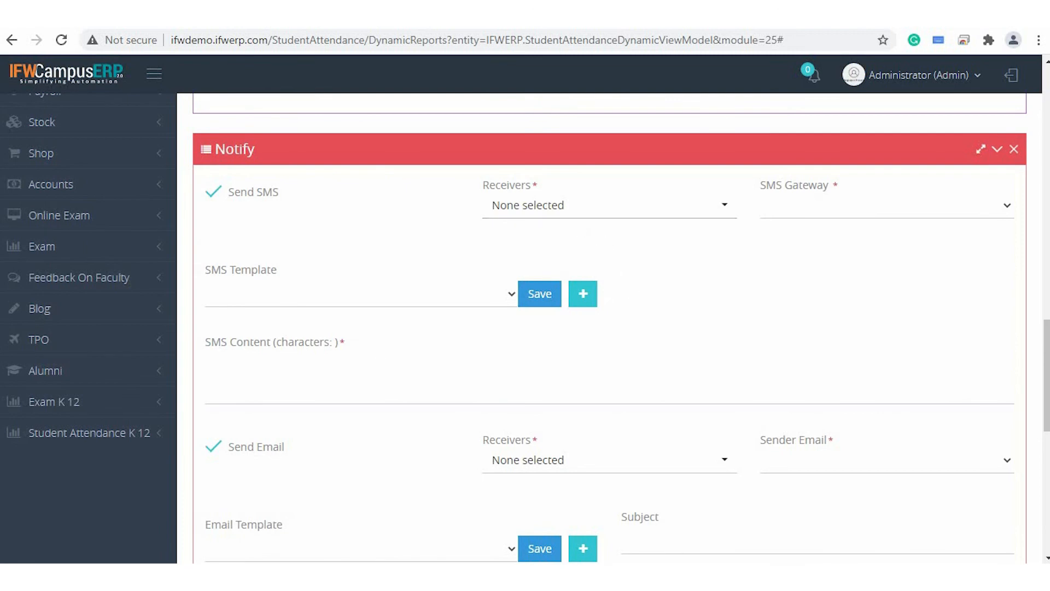
{"action": "left_click", "coordinate": [562, 214]}
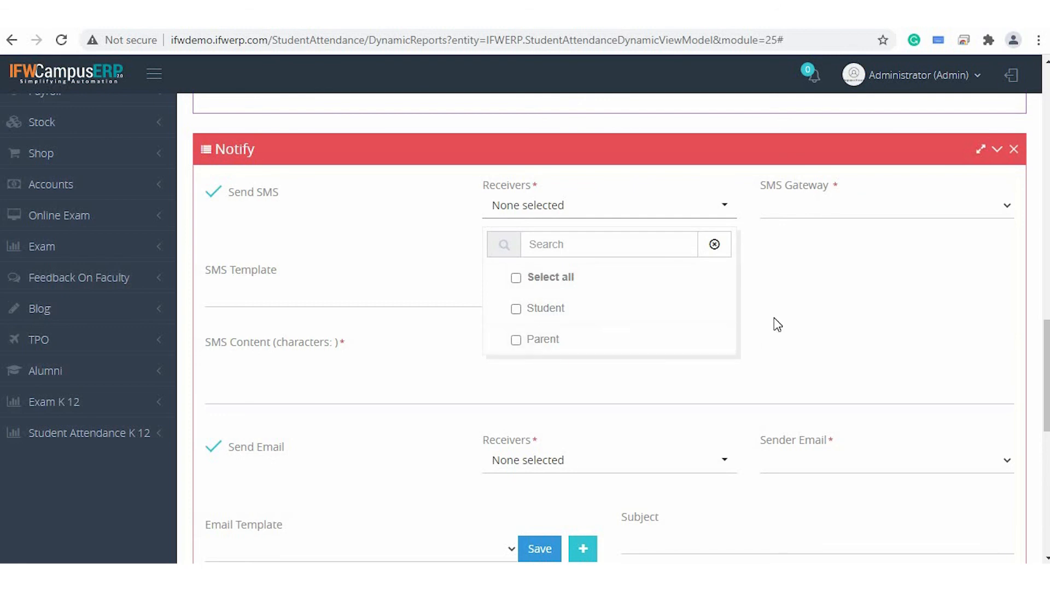
- Leave the dynamic report and open the Student Attendance Dashboard
{"action": "scroll", "coordinate": [774, 316], "scroll_direction": "up", "scroll_amount": 15}
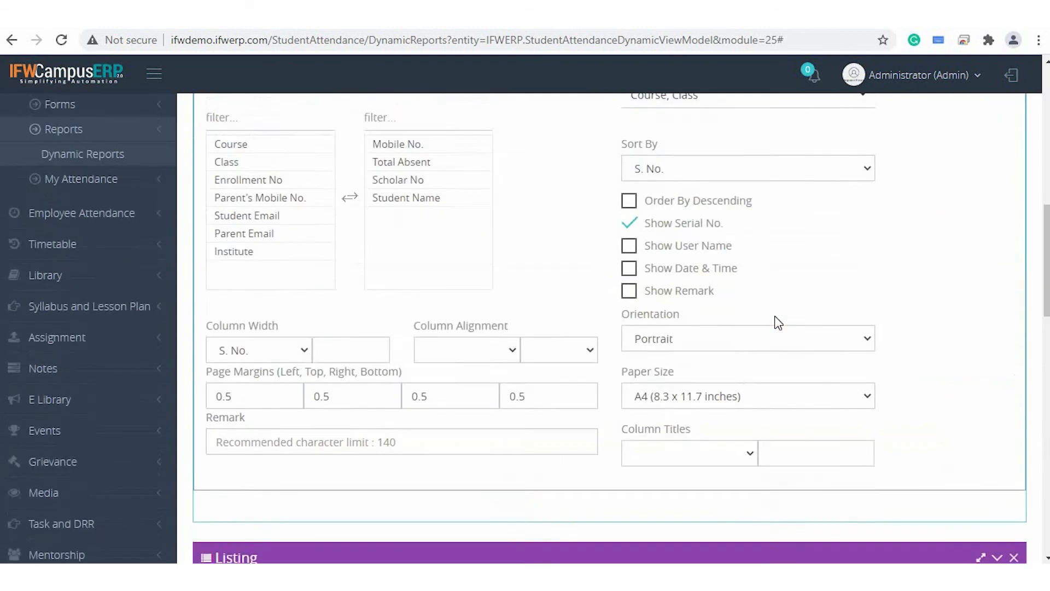
{"action": "scroll", "coordinate": [775, 316], "scroll_direction": "up", "scroll_amount": 4}
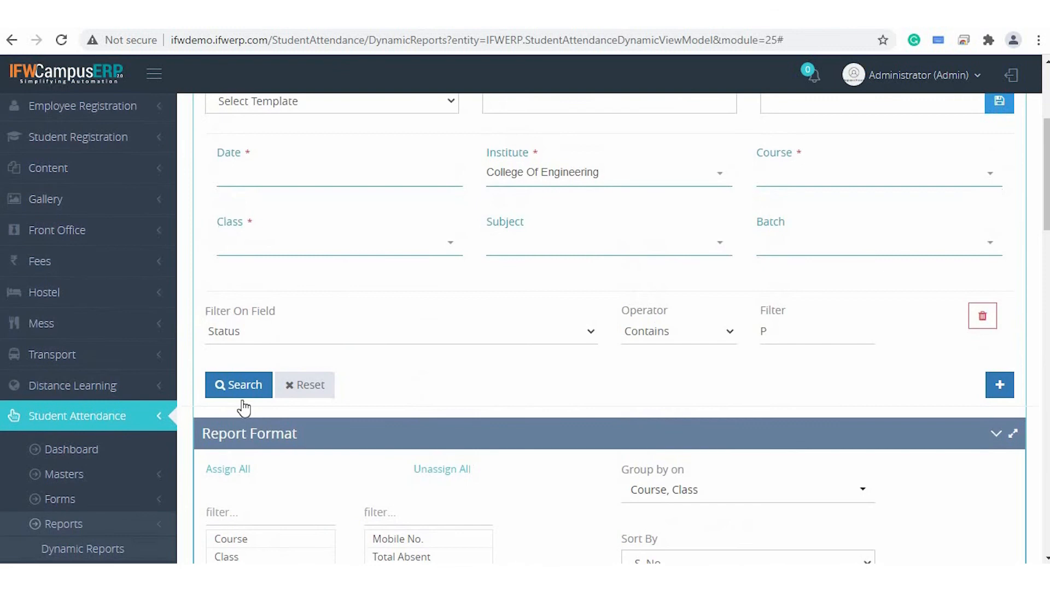
{"action": "left_click", "coordinate": [93, 450]}
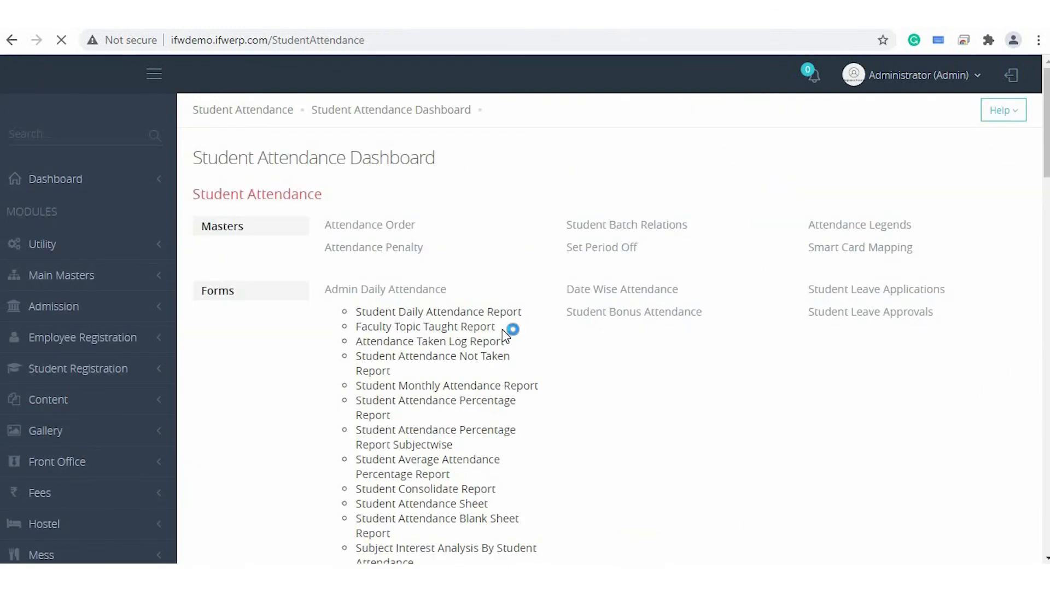